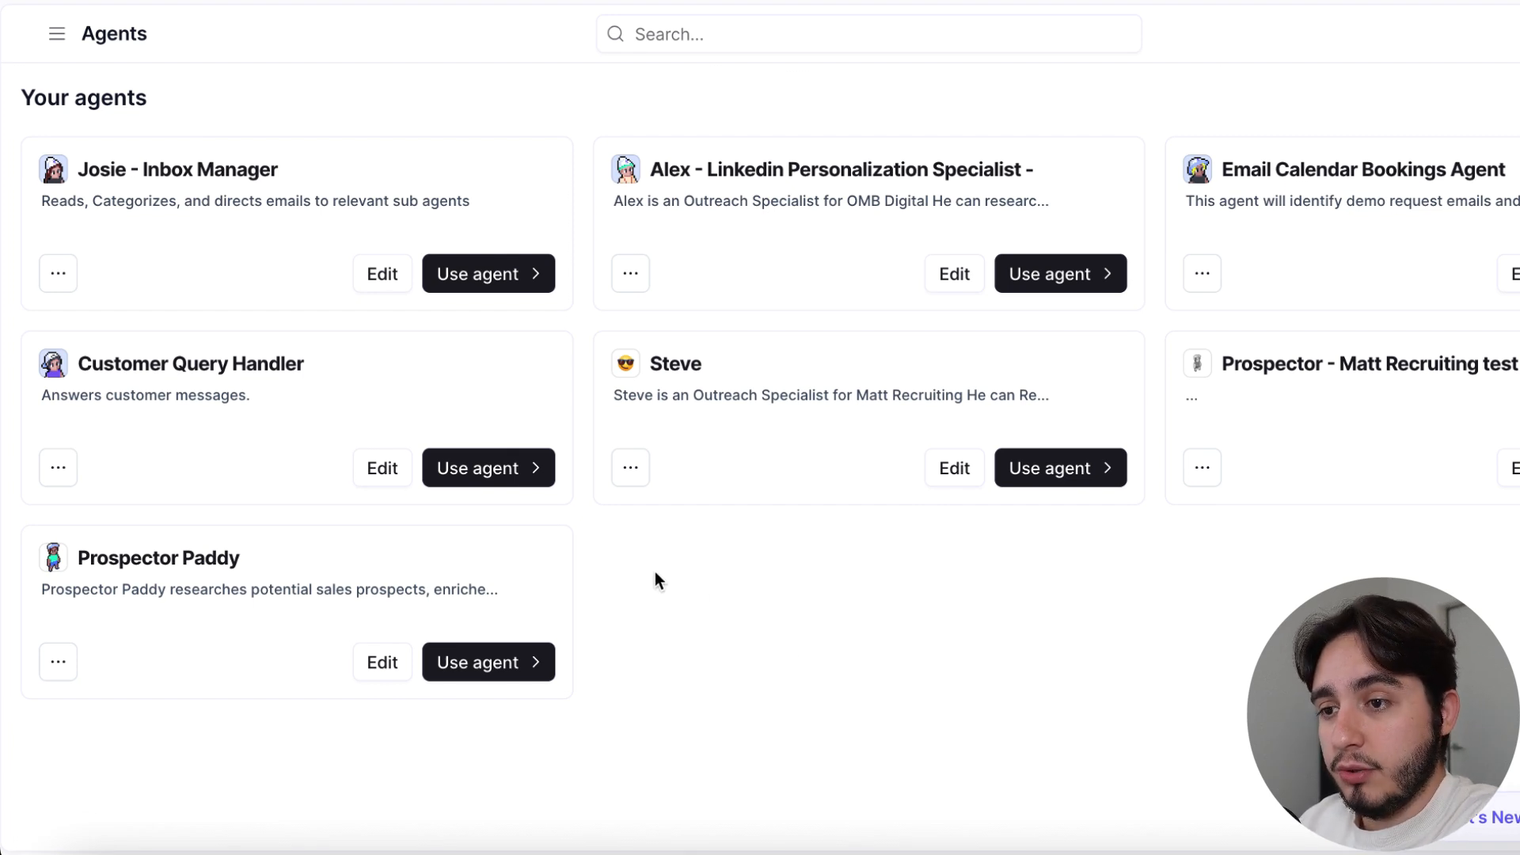
# Open the Josie - Inbox Manager agent for editing
pyautogui.moveTo(284, 169); pyautogui.dragTo(28, 175)
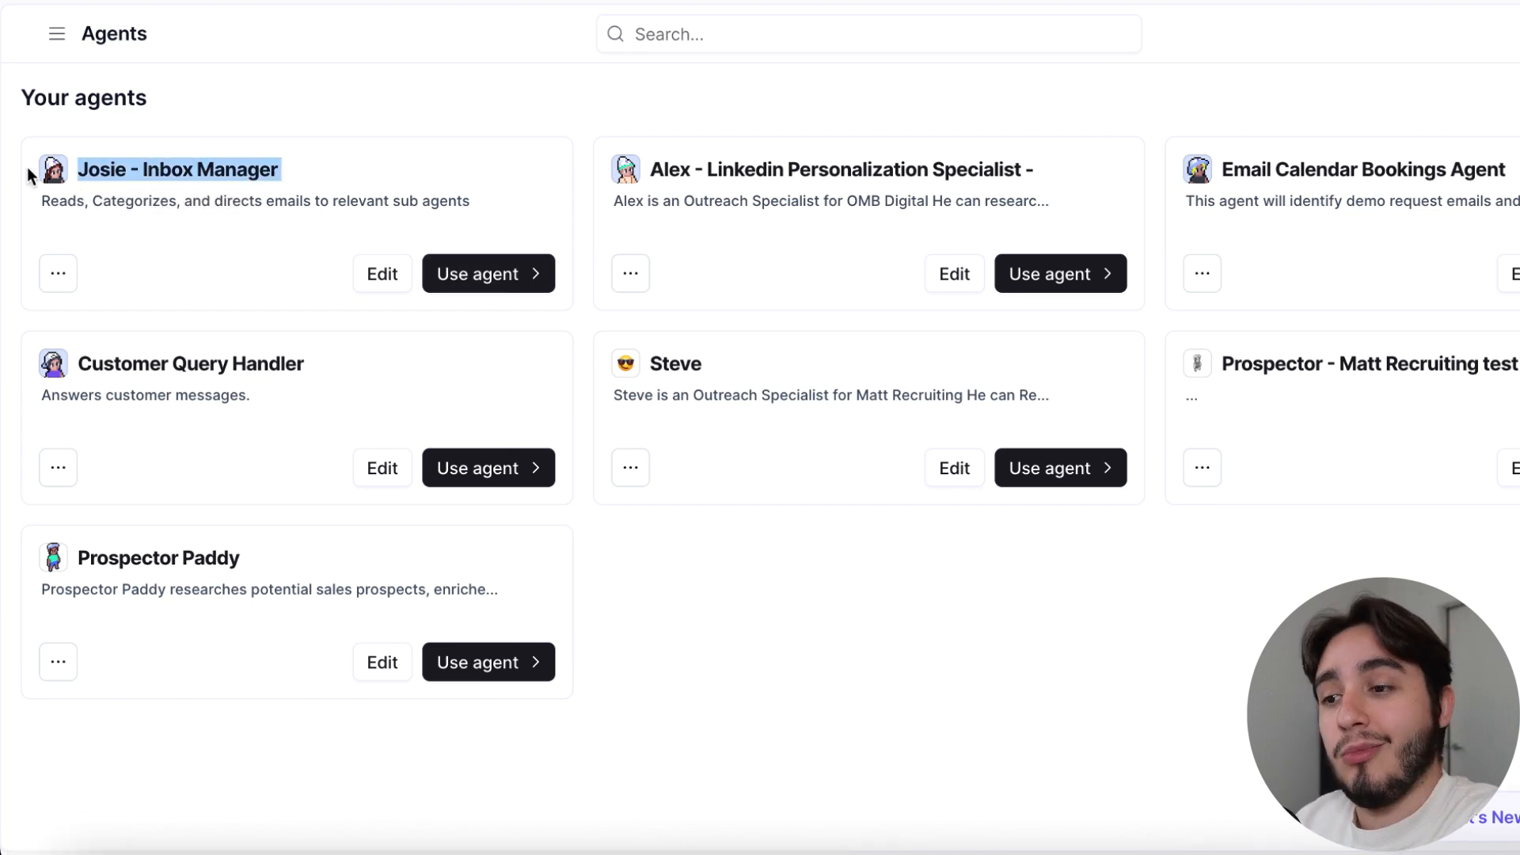
pyautogui.click(396, 290)
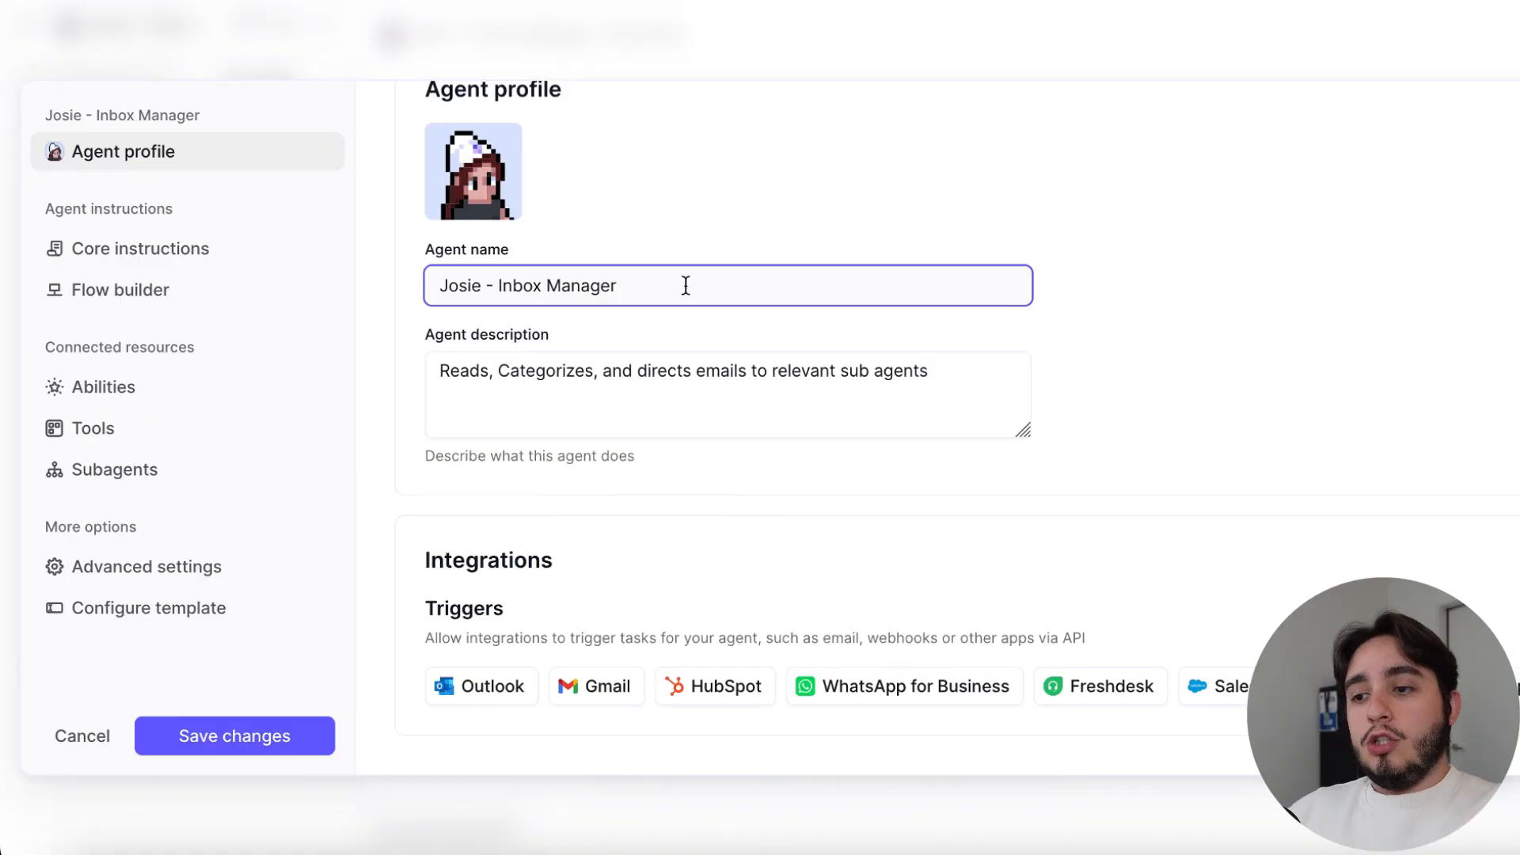
# Try the suffix "- client name" on the agent's name and remove it again
pyautogui.moveTo(680, 285); pyautogui.dragTo(335, 250)
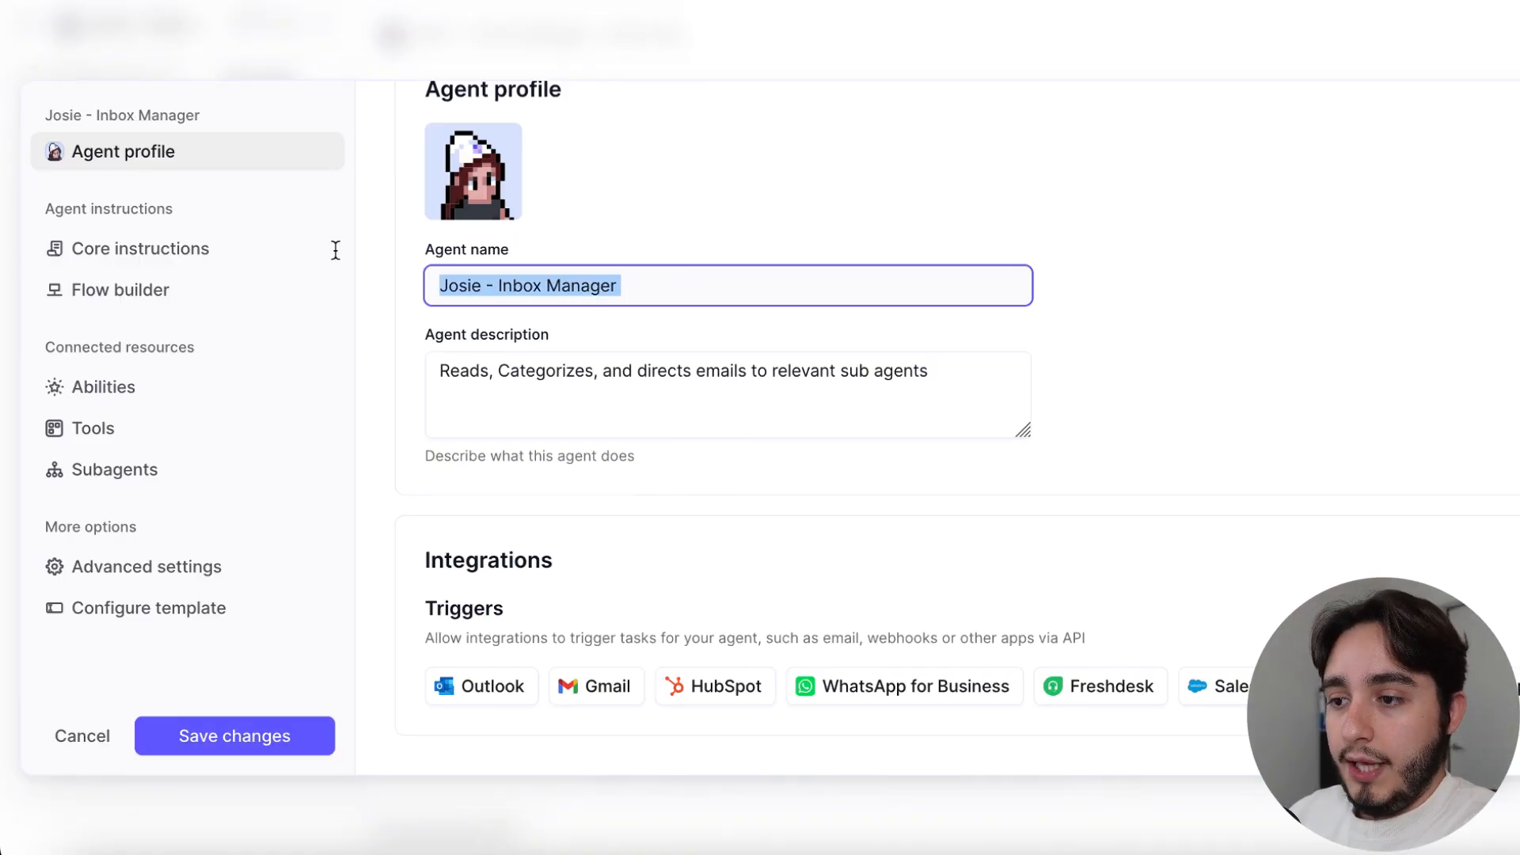
pyautogui.click(631, 275)
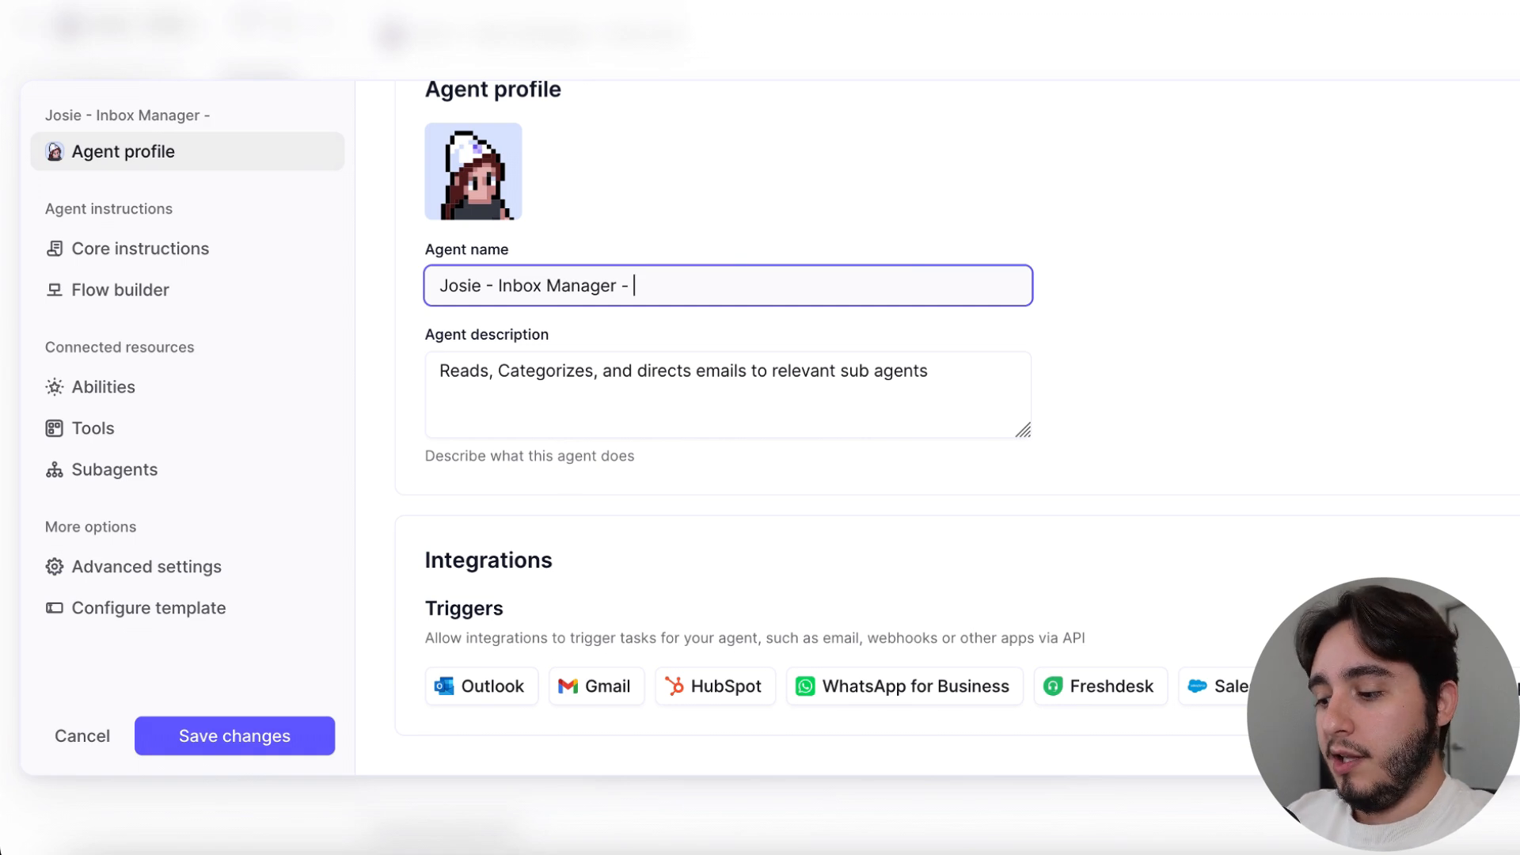
pyautogui.write('- client anme')
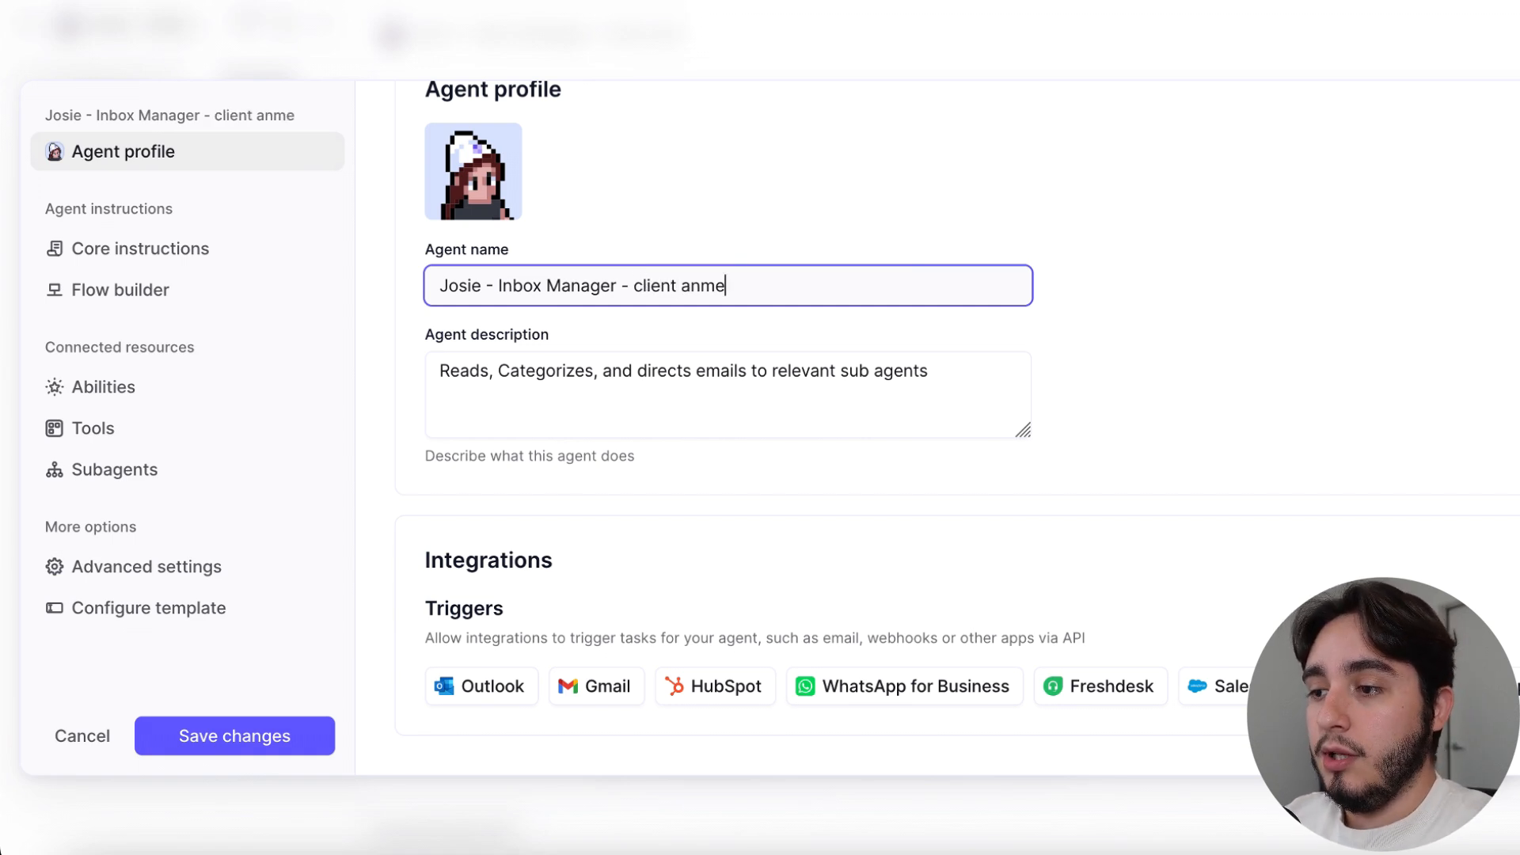
pyautogui.press('BackSpace')
pyautogui.press('BackSpace')
pyautogui.press('BackSpace')
pyautogui.write('nam')
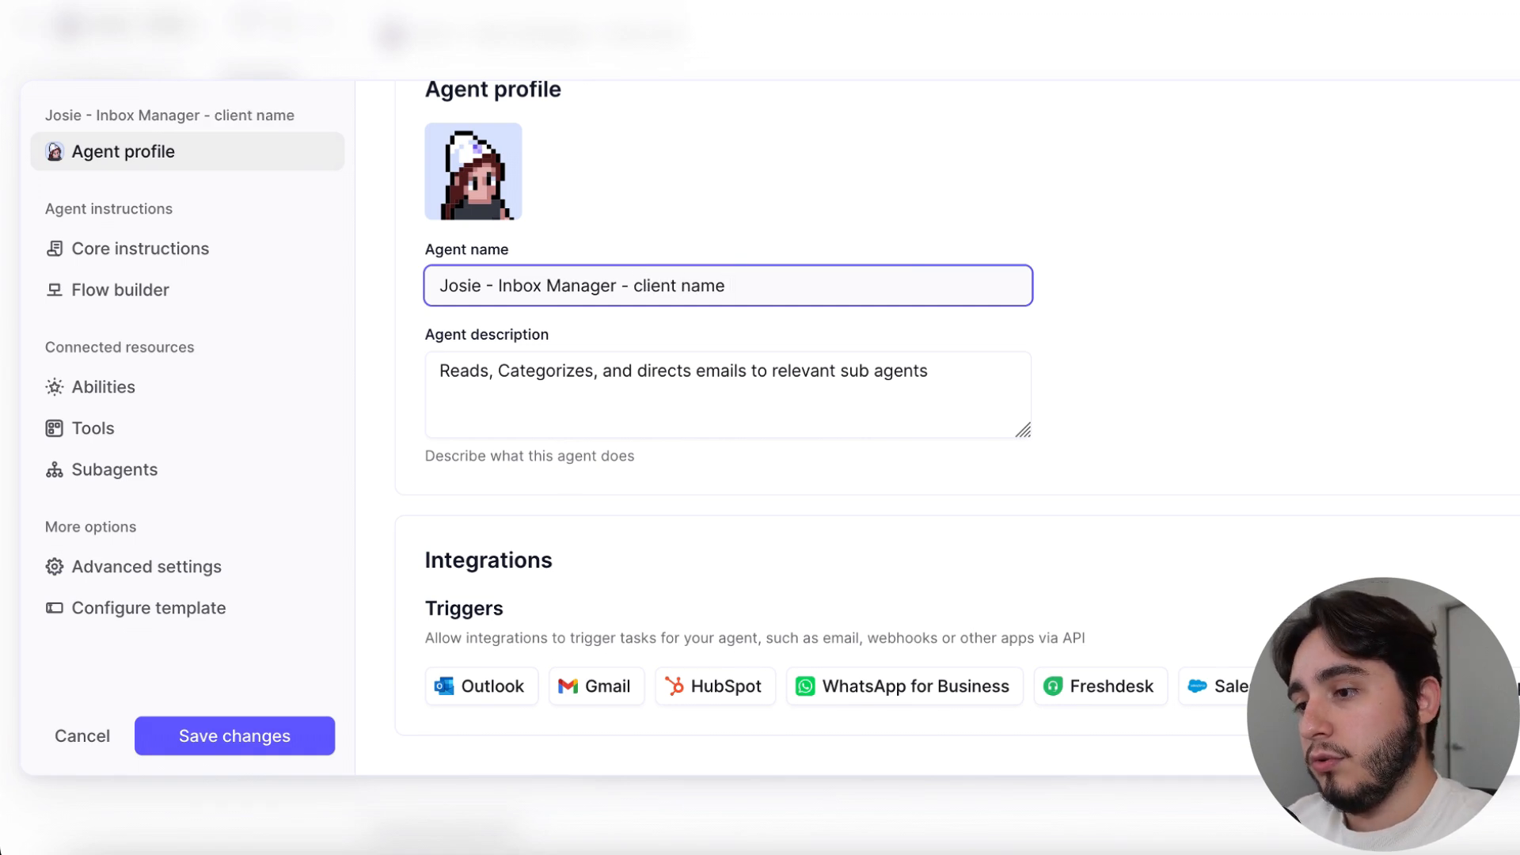
pyautogui.moveTo(628, 285); pyautogui.dragTo(732, 285)
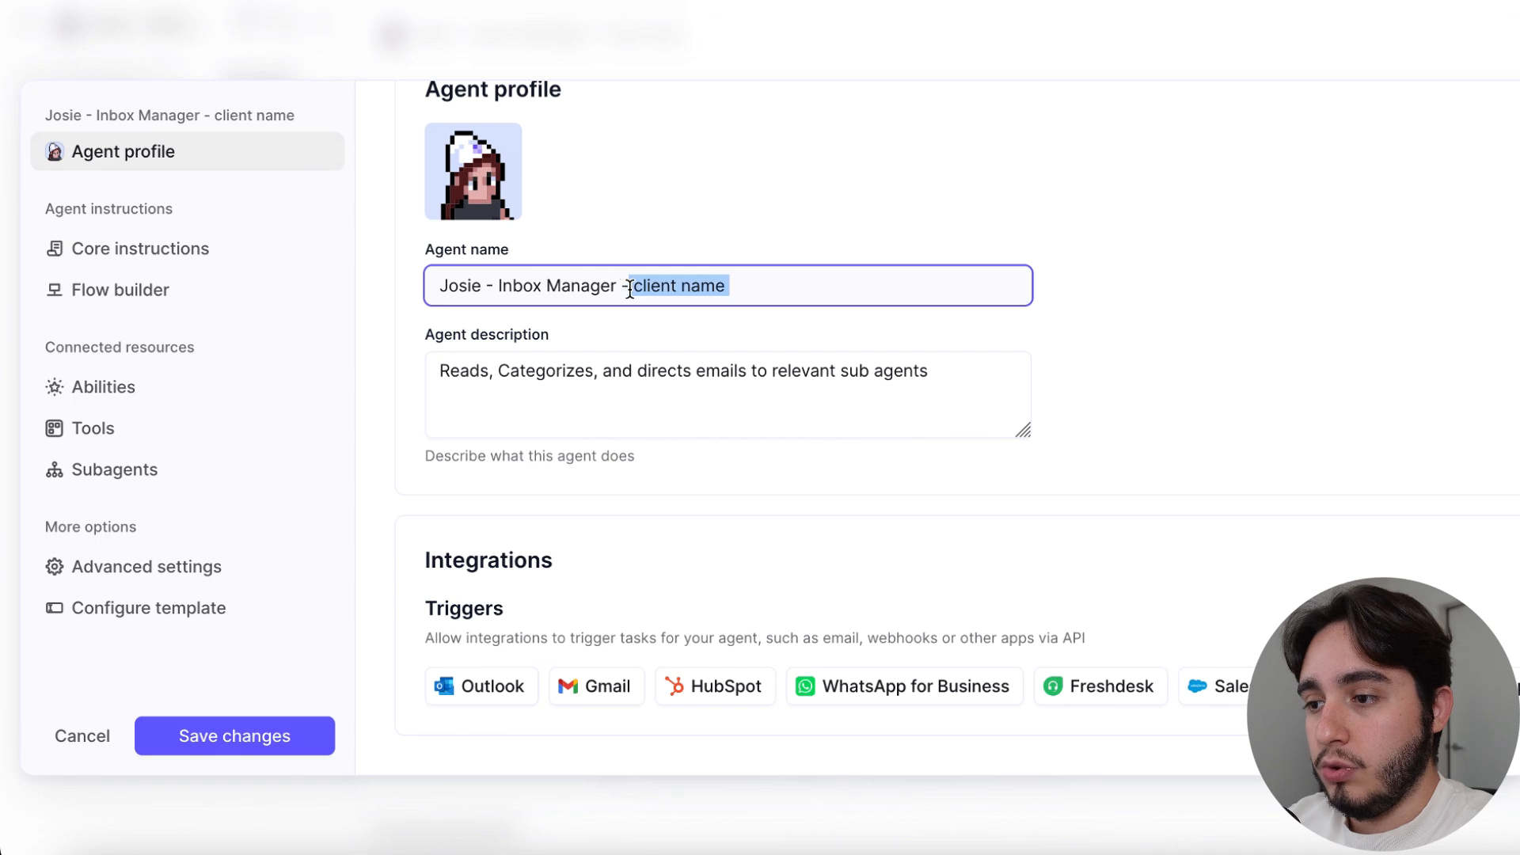
pyautogui.press('BackSpace')
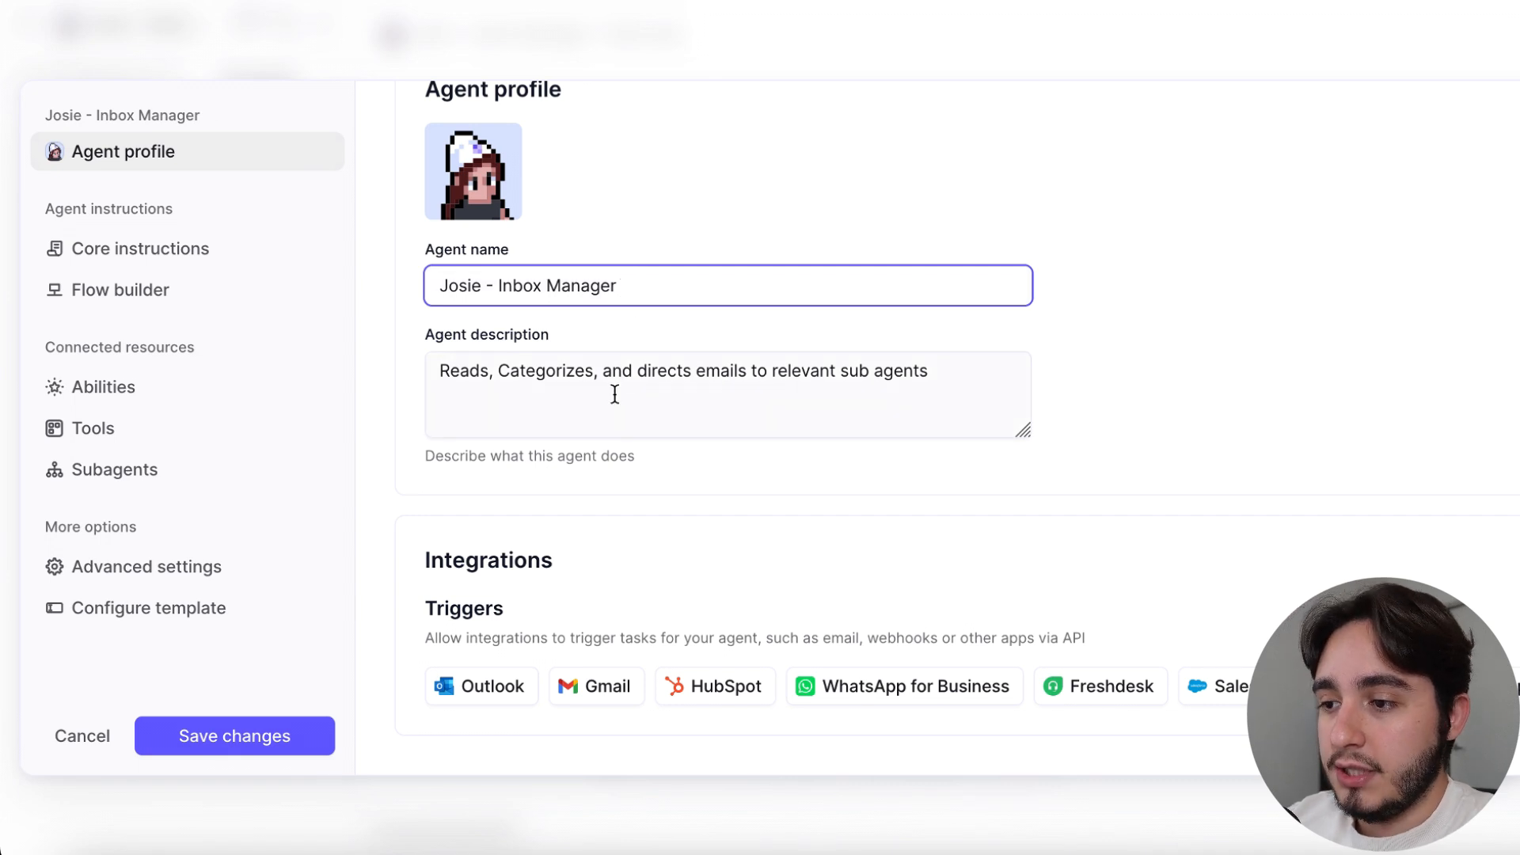
# Open the agent's flow builder and examine the instructions for reading the email and deciding whether it needs a response
pyautogui.click(614, 393)
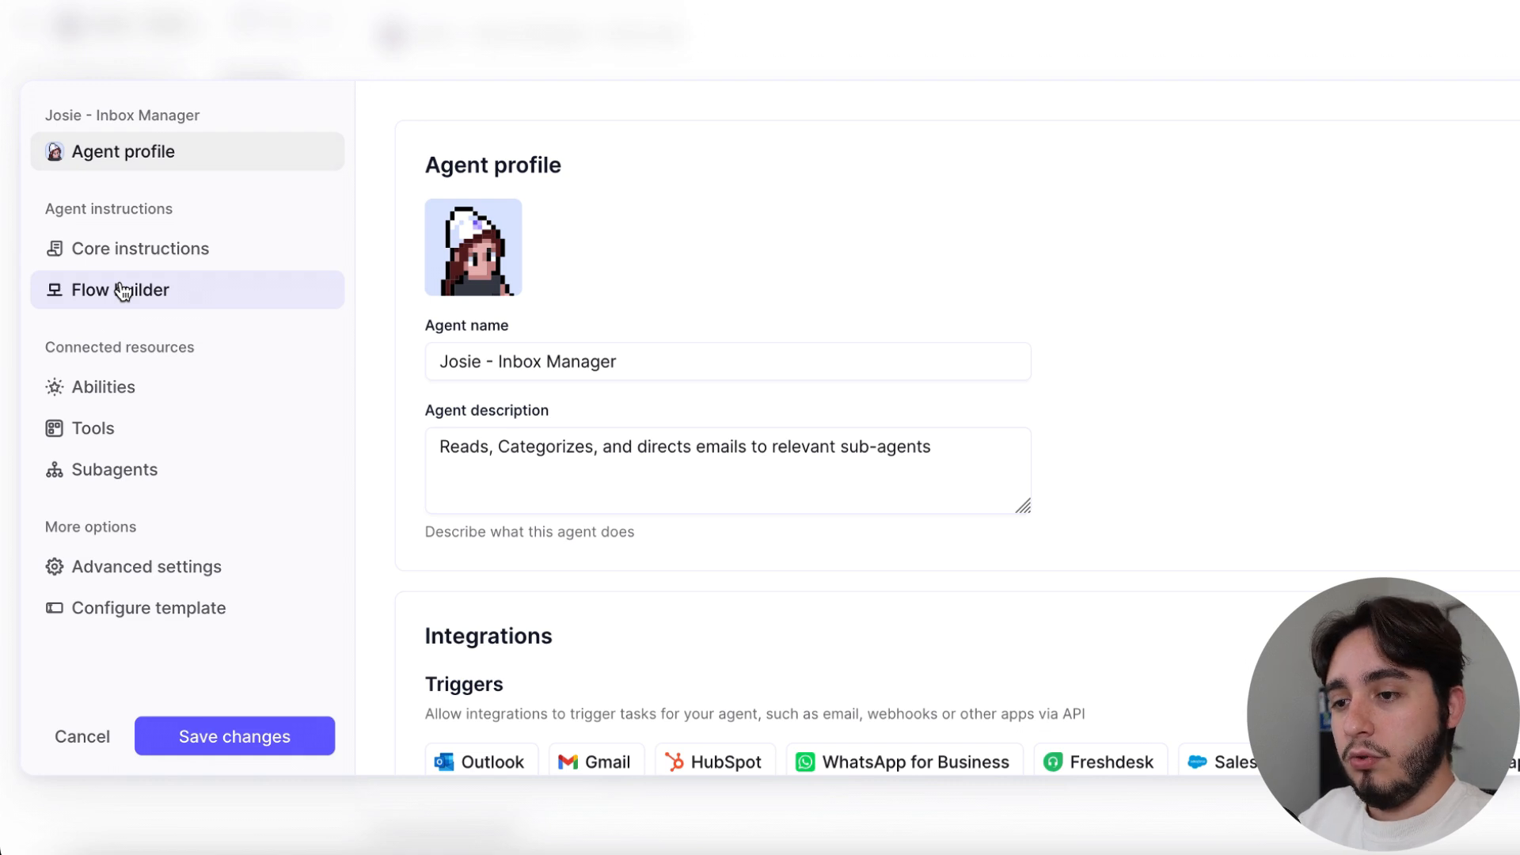
pyautogui.click(123, 292)
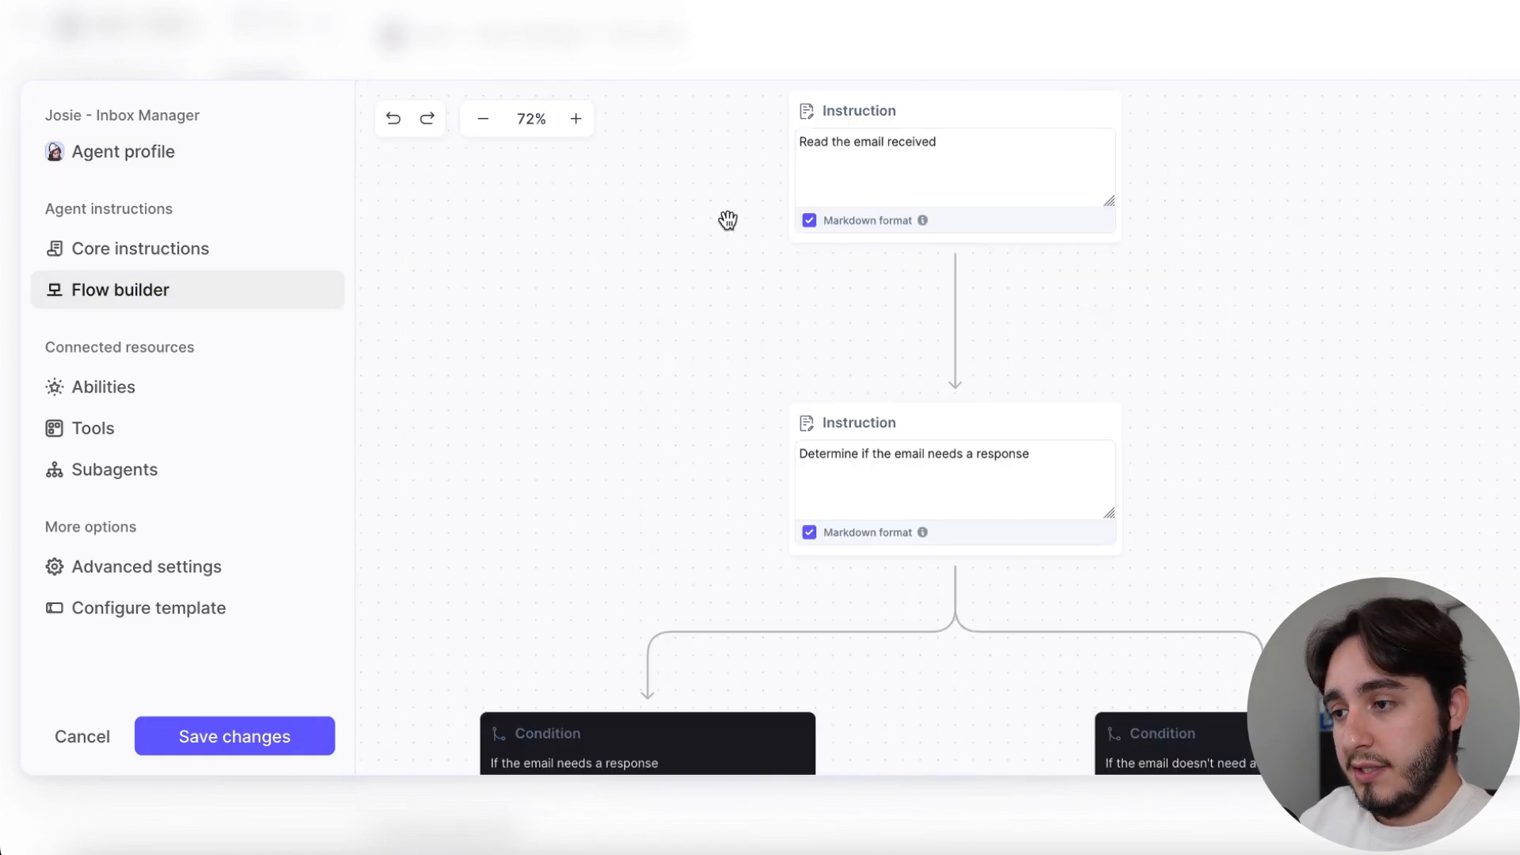
pyautogui.scroll(2, 679, 309)
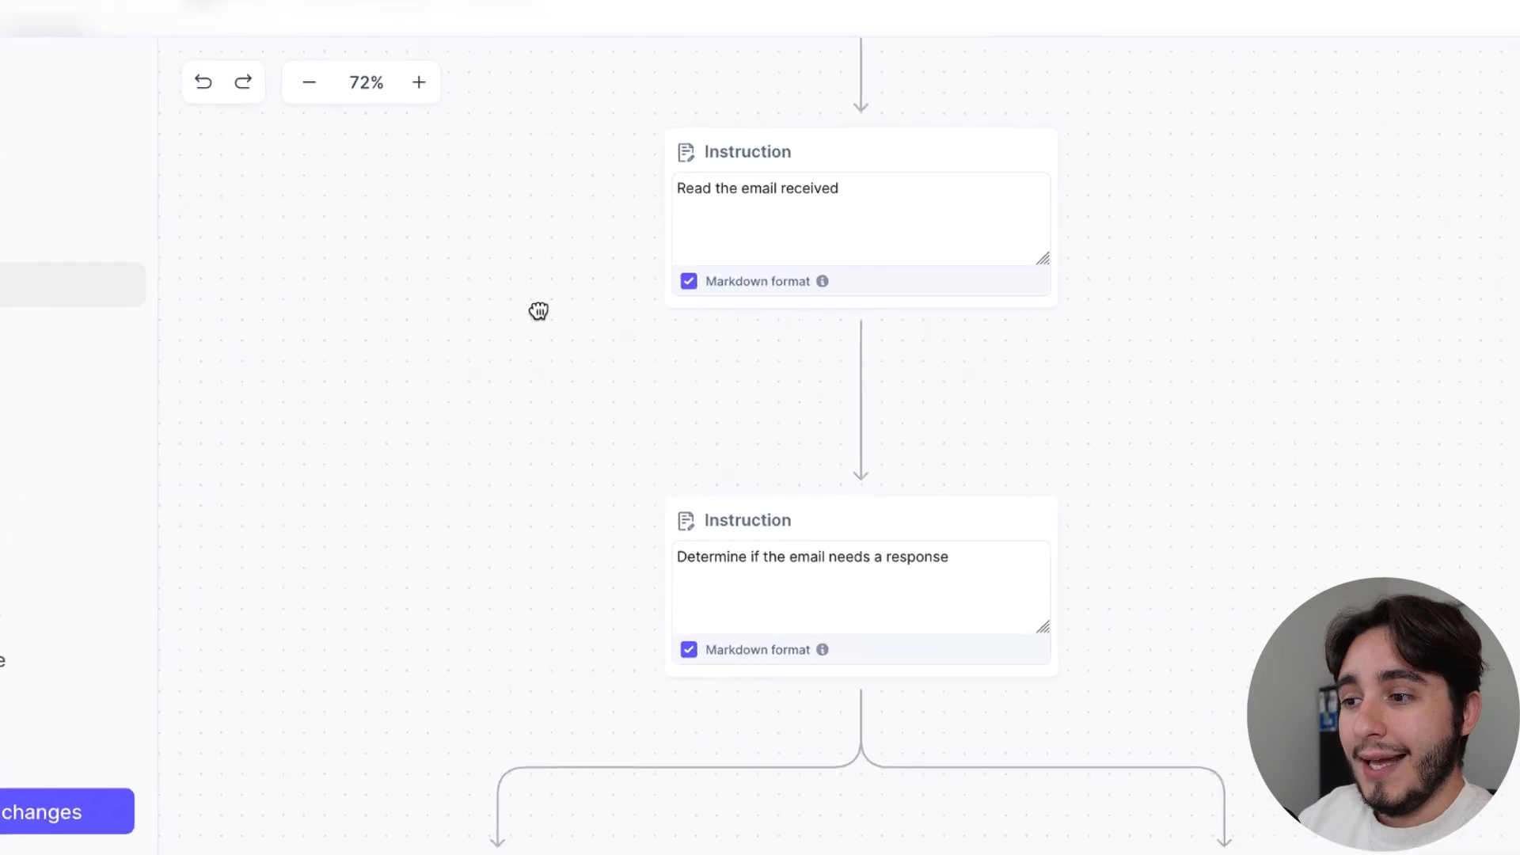
pyautogui.scroll(1, 557, 323)
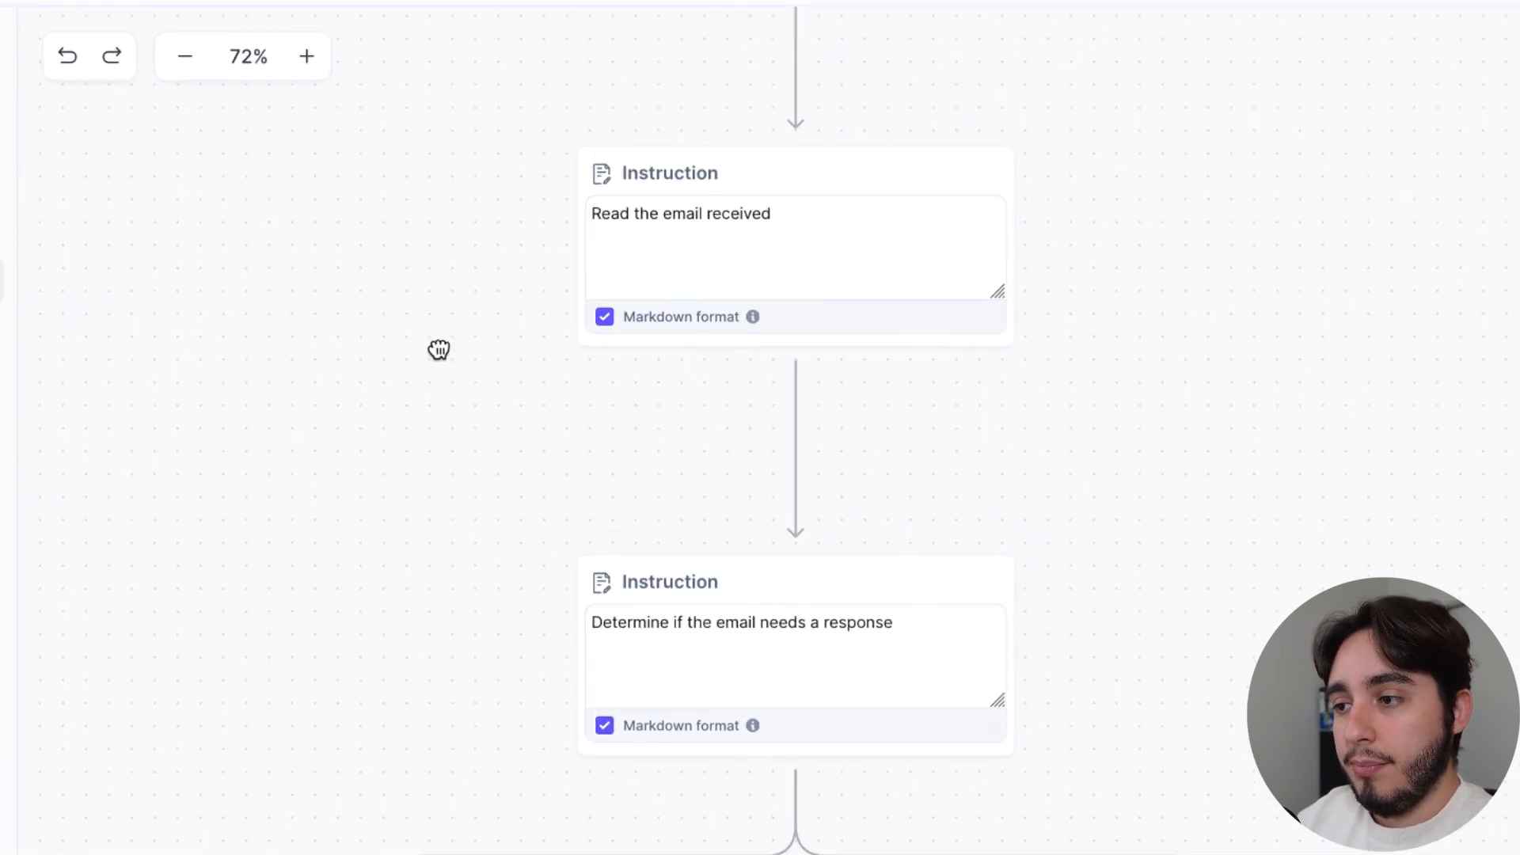
pyautogui.scroll(2, 428, 420)
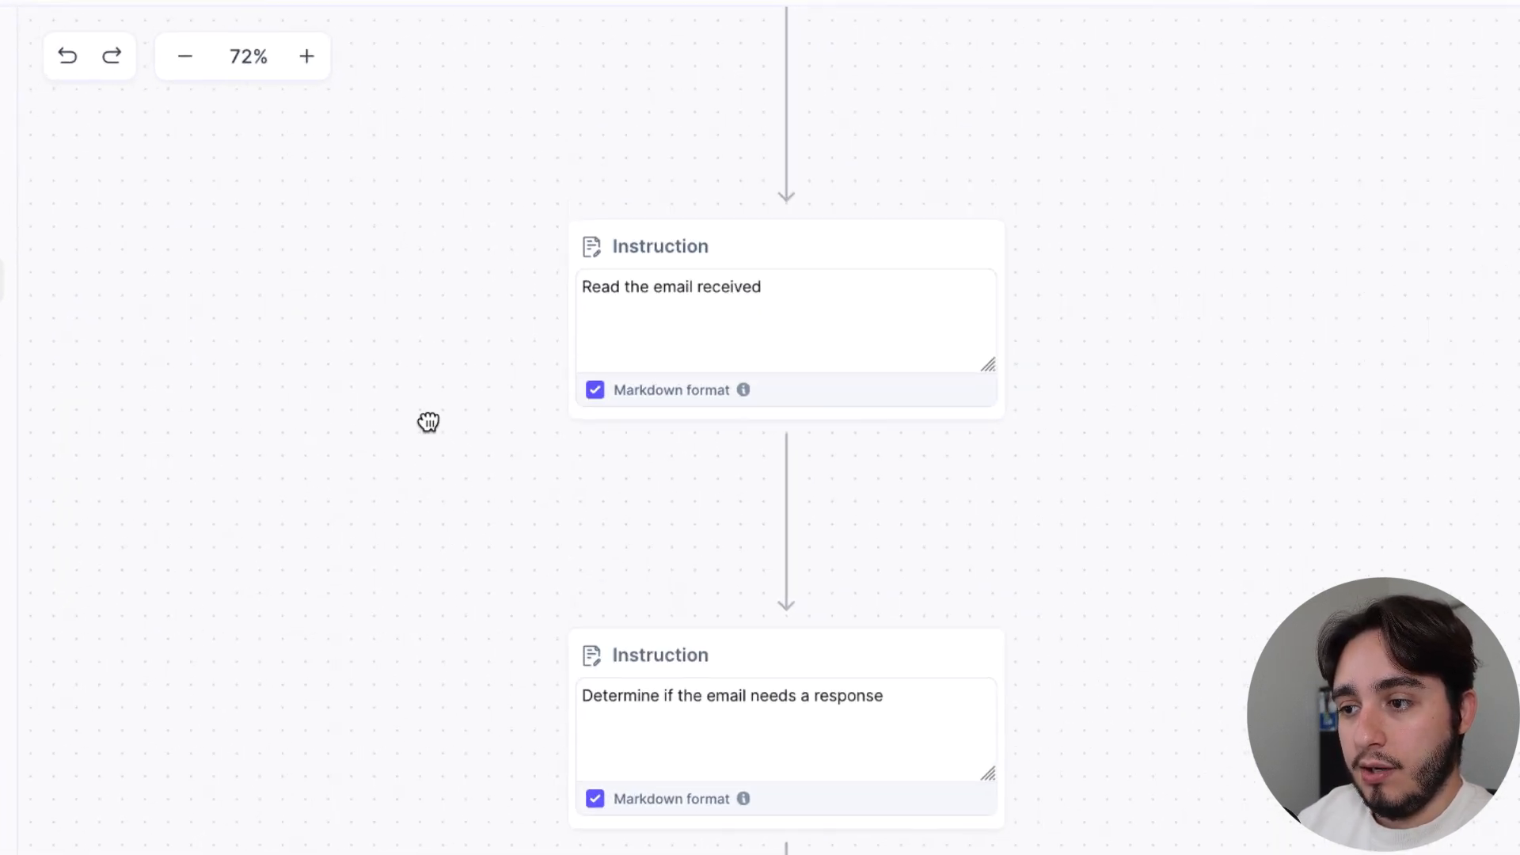
pyautogui.scroll(-2, 427, 380)
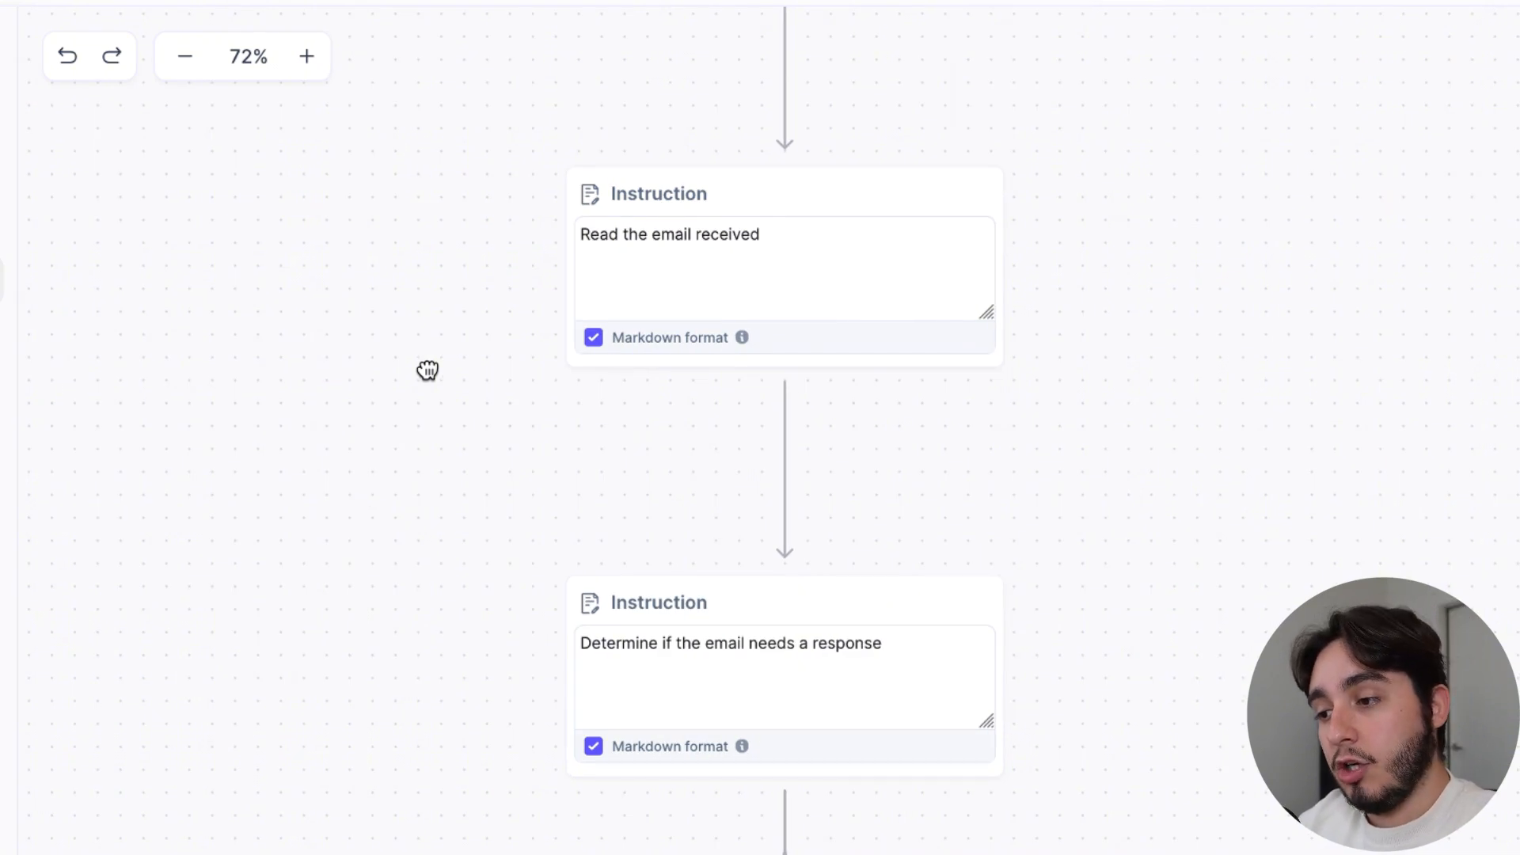
pyautogui.moveTo(428, 369); pyautogui.dragTo(440, 32)
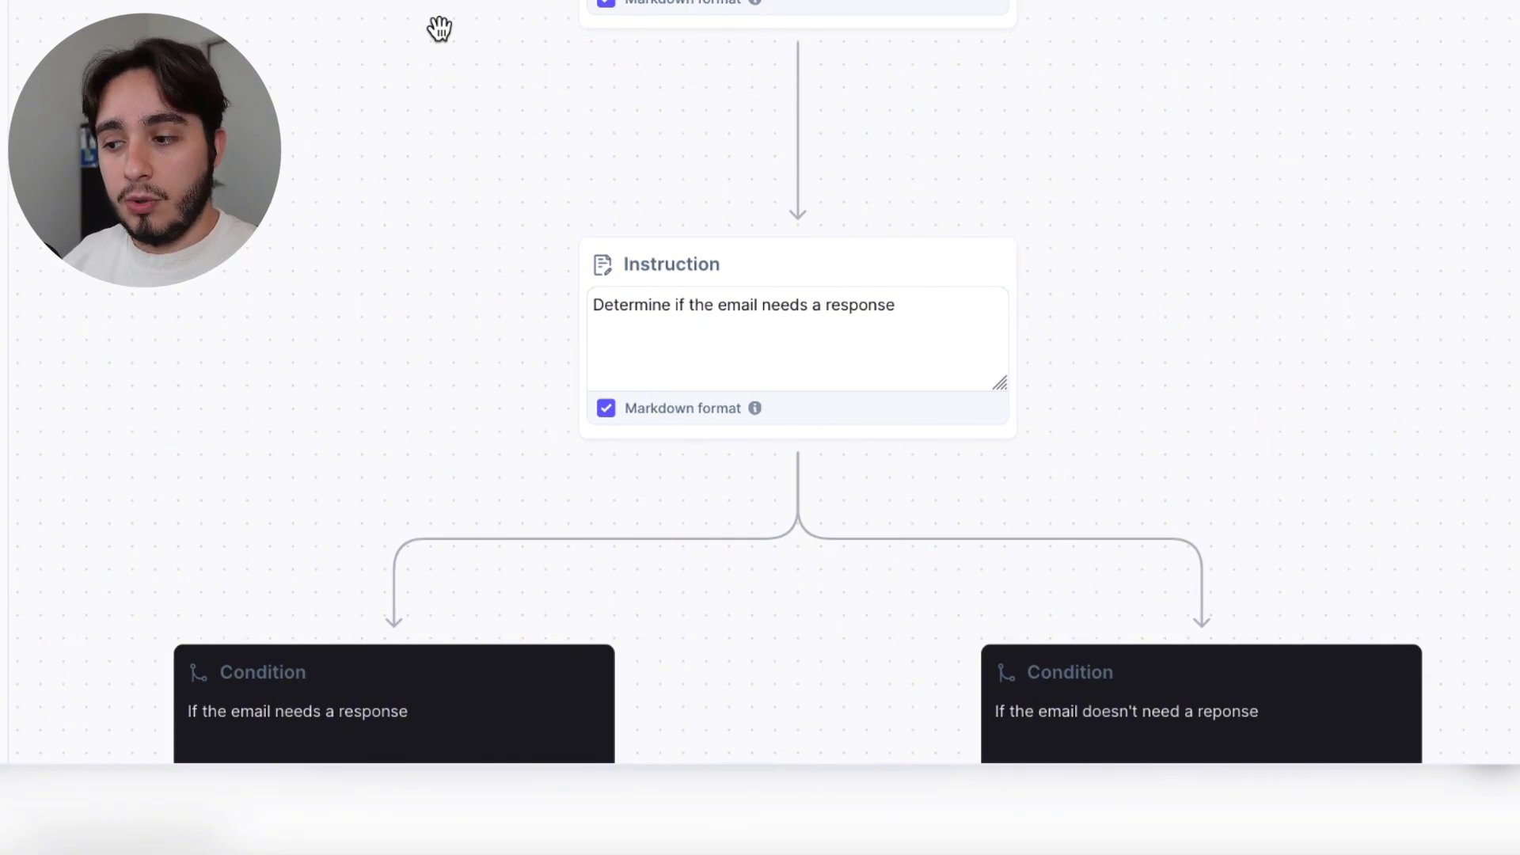
# Examine the response decision instruction and the two conditions that branch from it
pyautogui.click(870, 307)
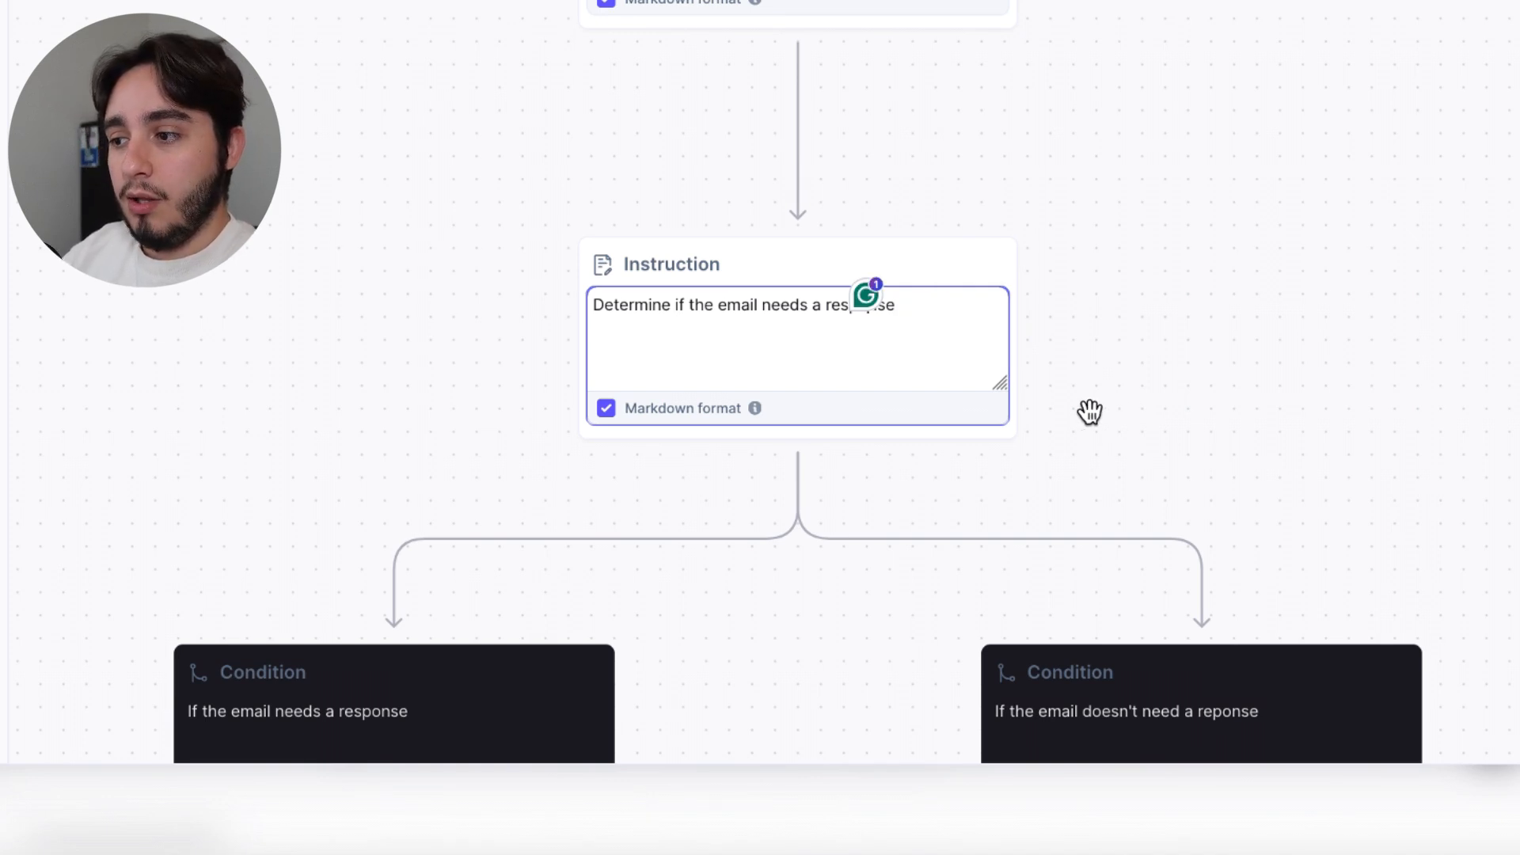
pyautogui.moveTo(1095, 416); pyautogui.dragTo(1084, 288)
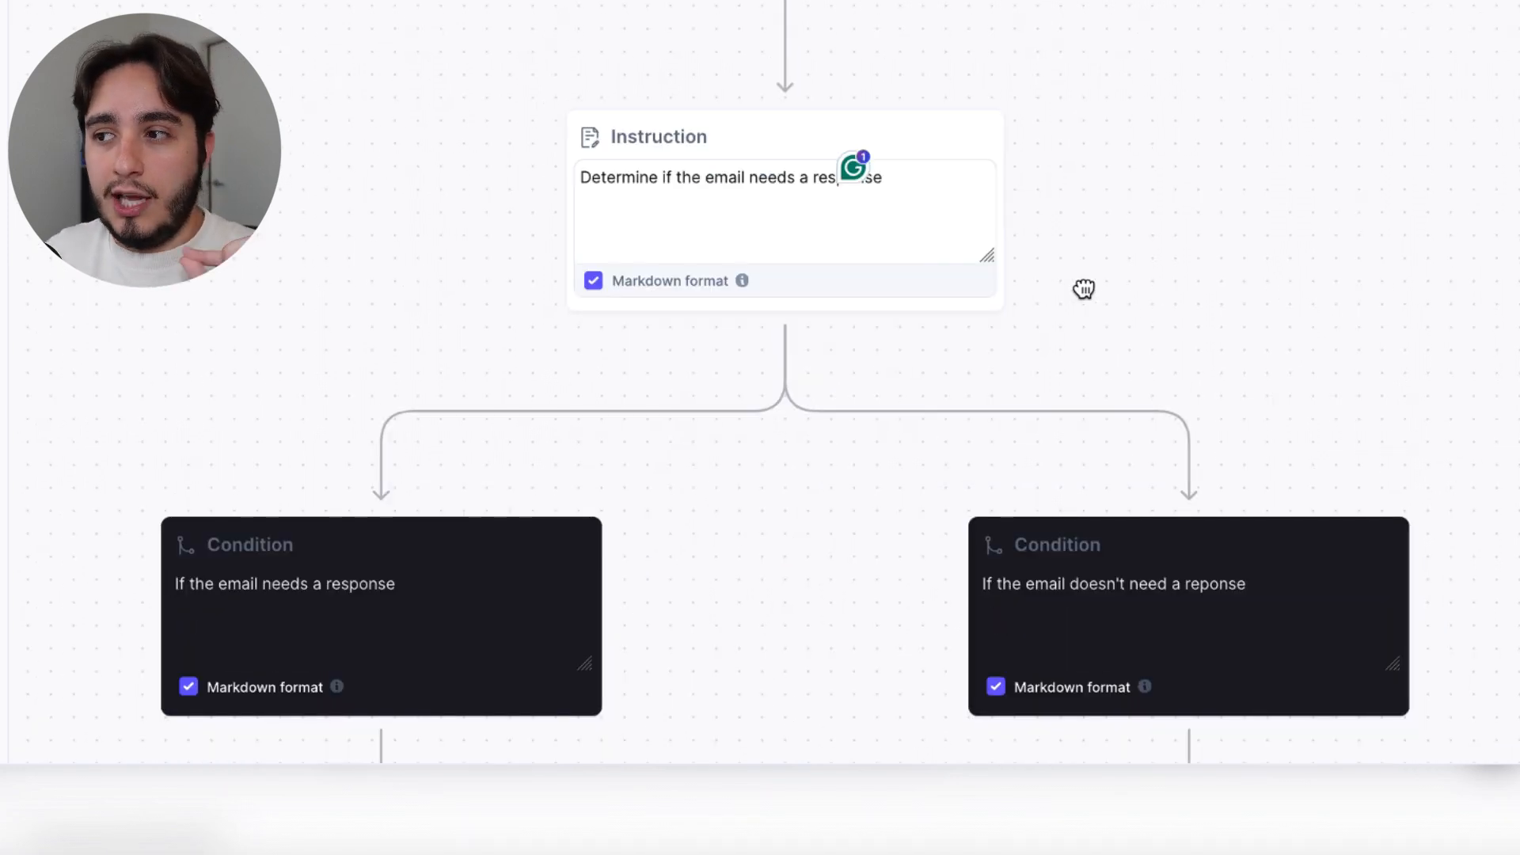
pyautogui.moveTo(1085, 289)
pyautogui.mouseDown()
pyautogui.moveTo(1084, 273)
pyautogui.moveTo(1084, 305)
pyautogui.mouseUp()
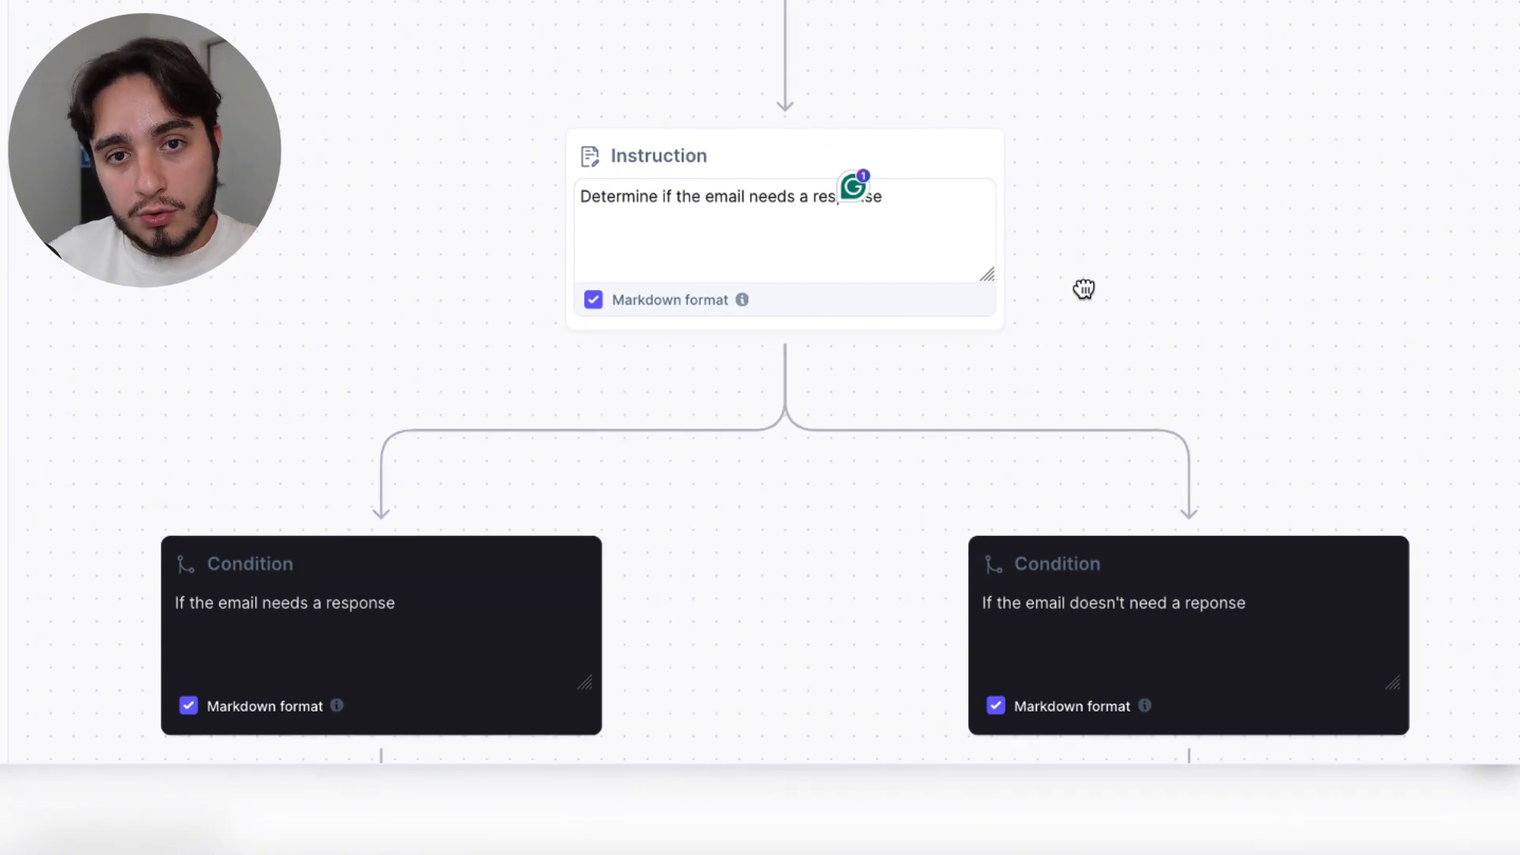
pyautogui.click(897, 207)
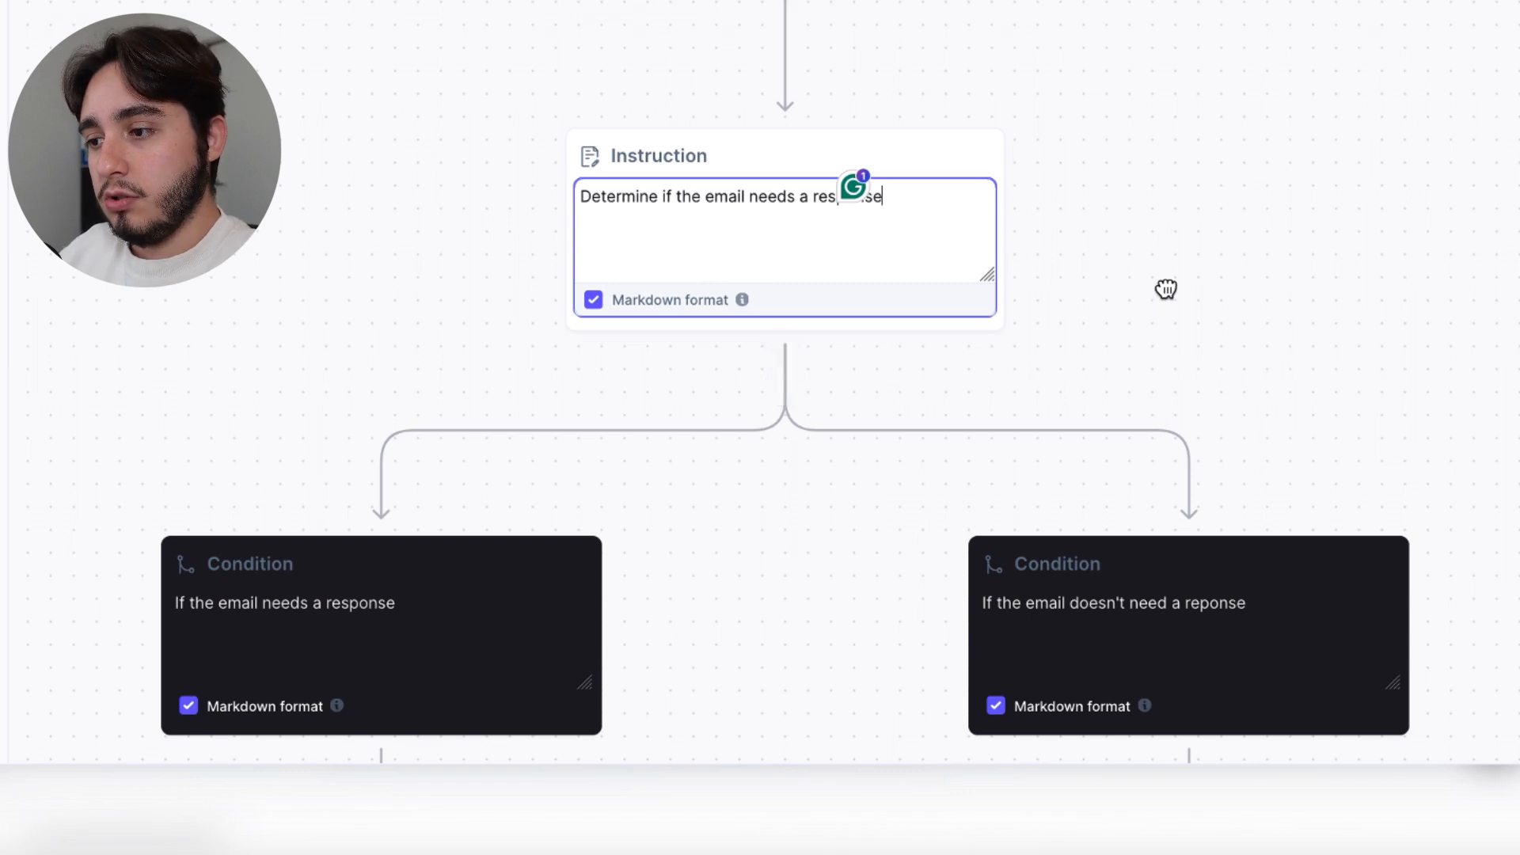
pyautogui.moveTo(1164, 298); pyautogui.dragTo(1164, 145)
pyautogui.scroll(-3, 1164, 145)
pyautogui.hscroll(-2, 1164, 145)
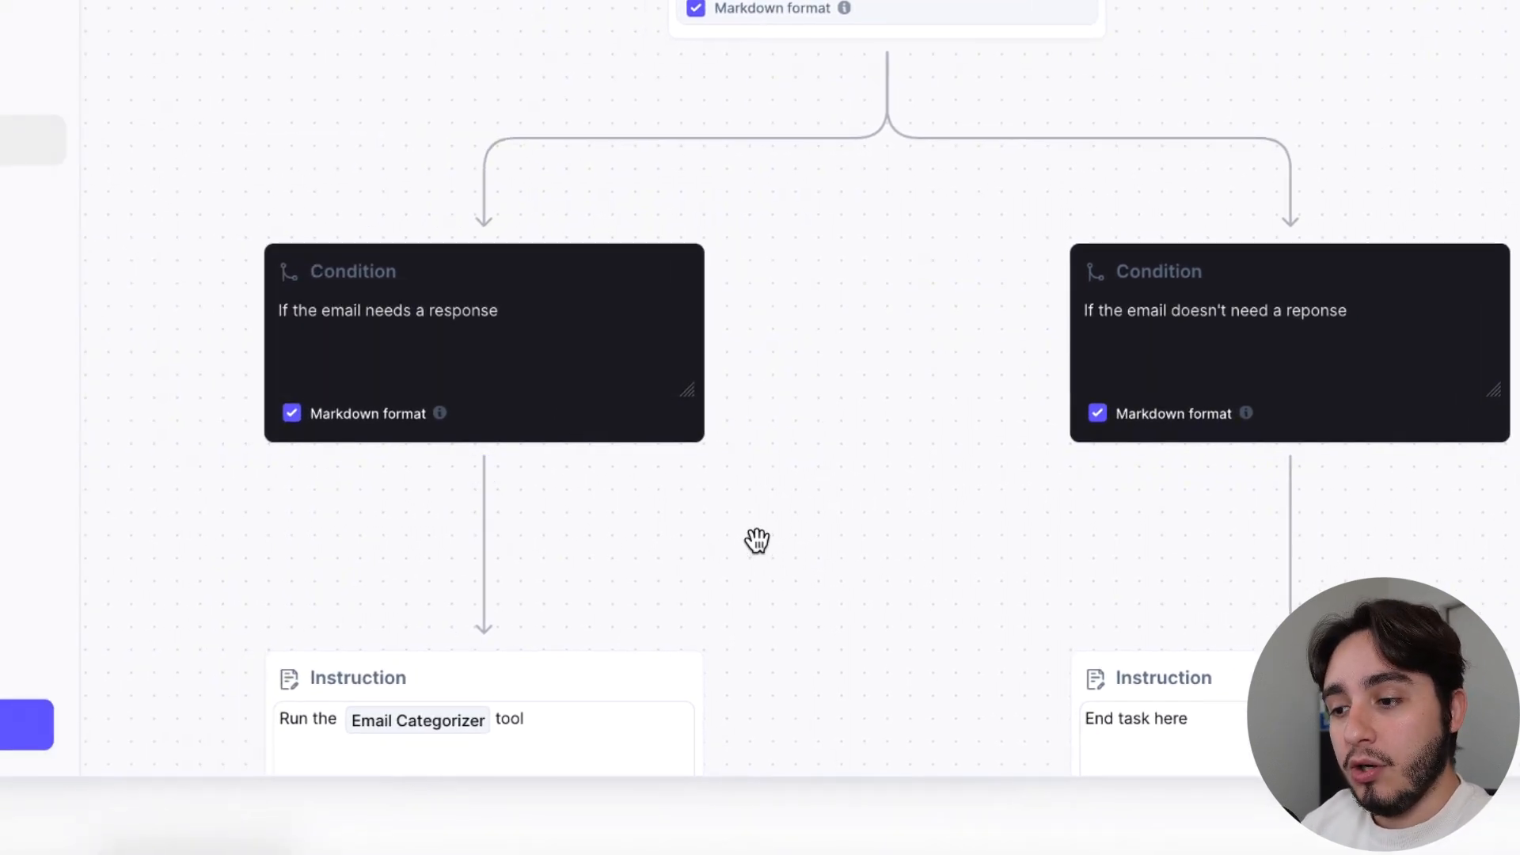
# Bring up the list of insertable tools and agents in the Email Categorizer instruction and dismiss it without choosing one
pyautogui.moveTo(924, 414); pyautogui.dragTo(1067, 273)
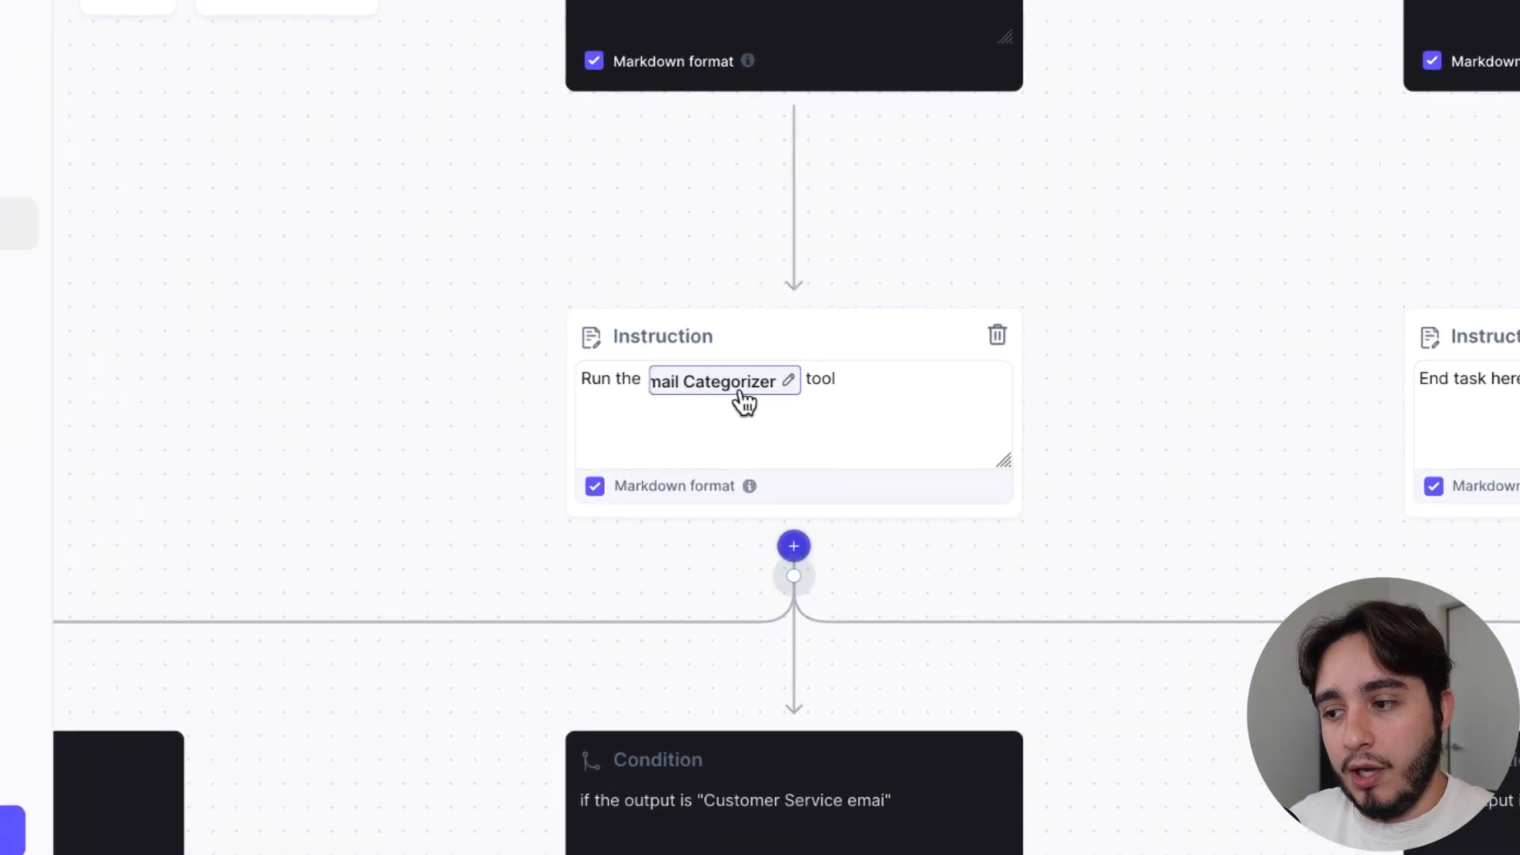
pyautogui.click(864, 373)
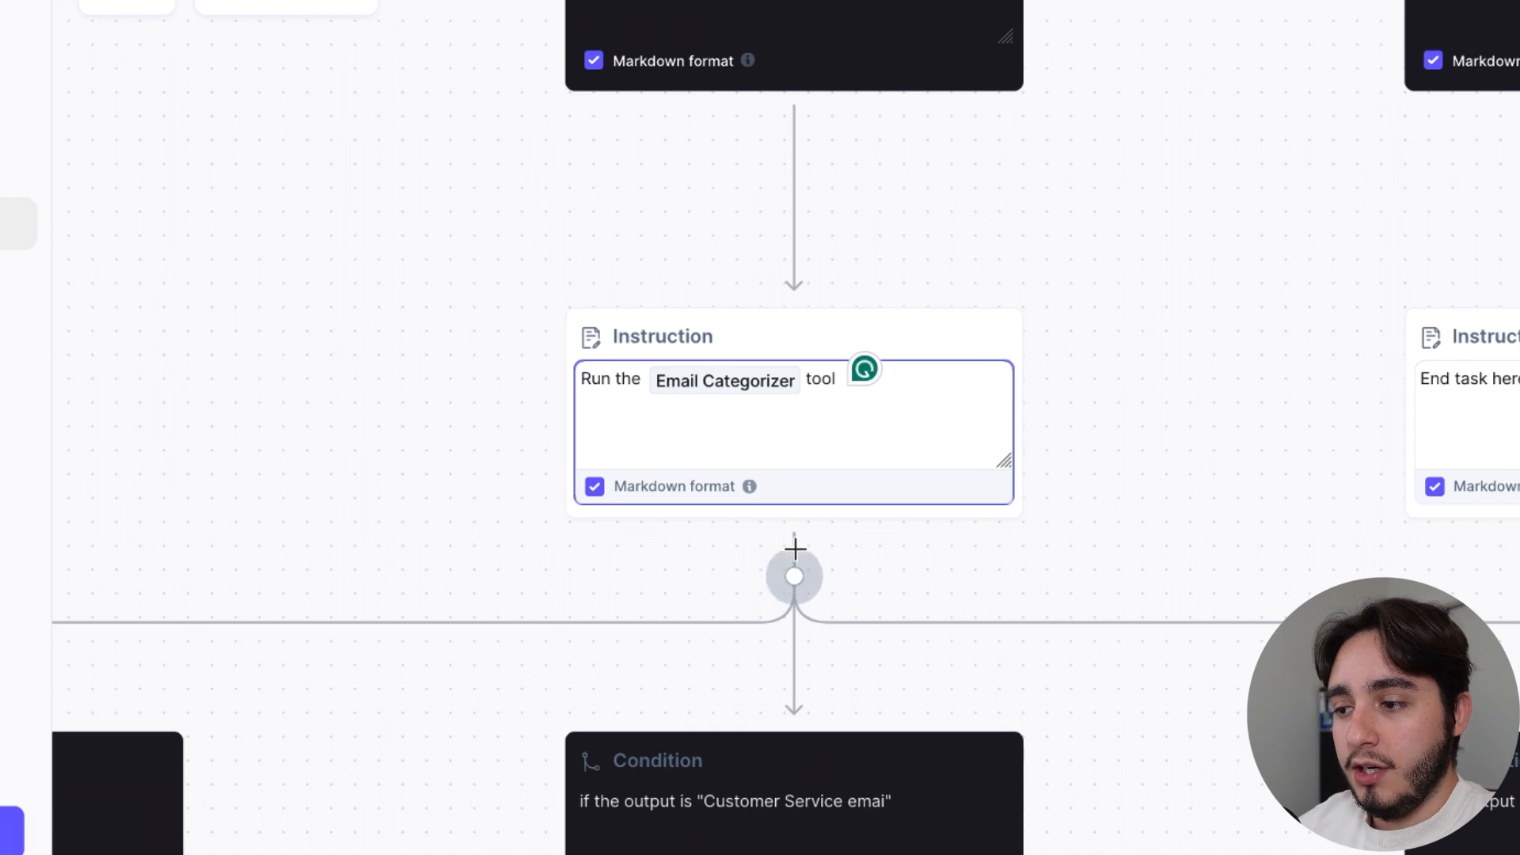
pyautogui.moveTo(804, 540)
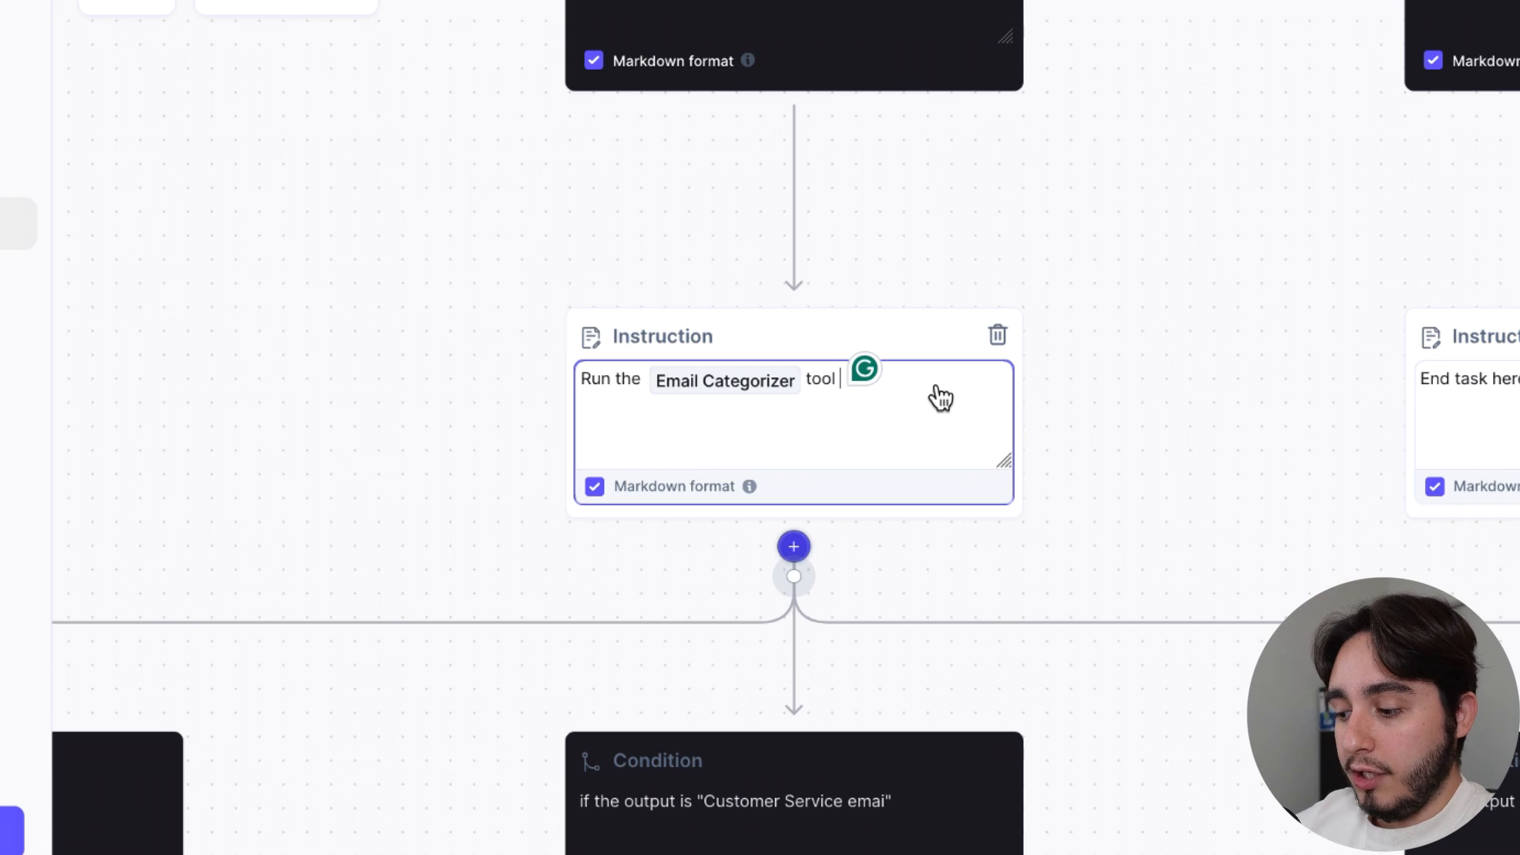
pyautogui.write('/')
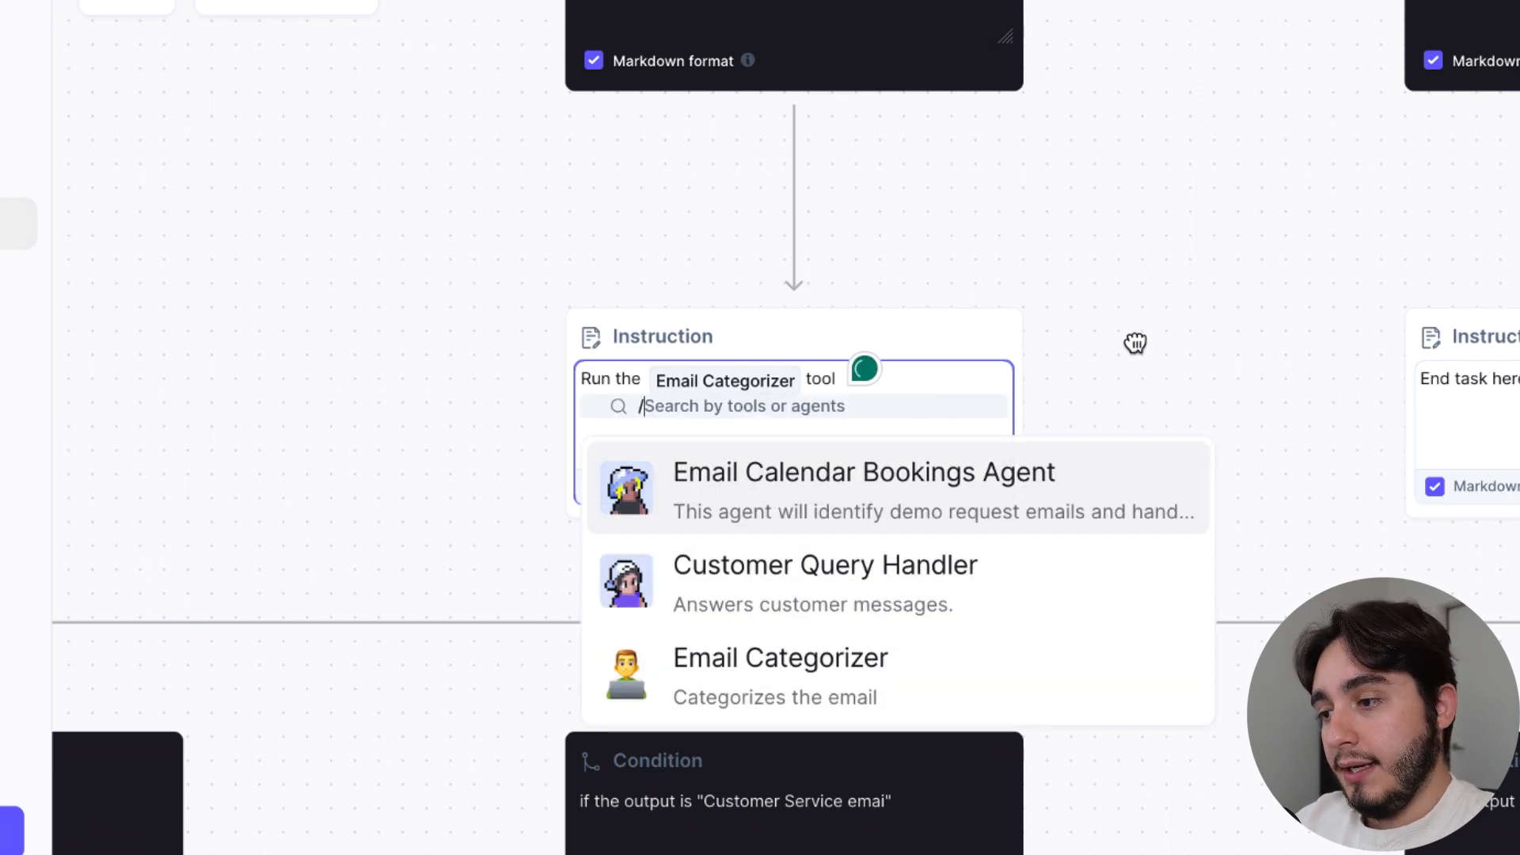
pyautogui.click(1135, 339)
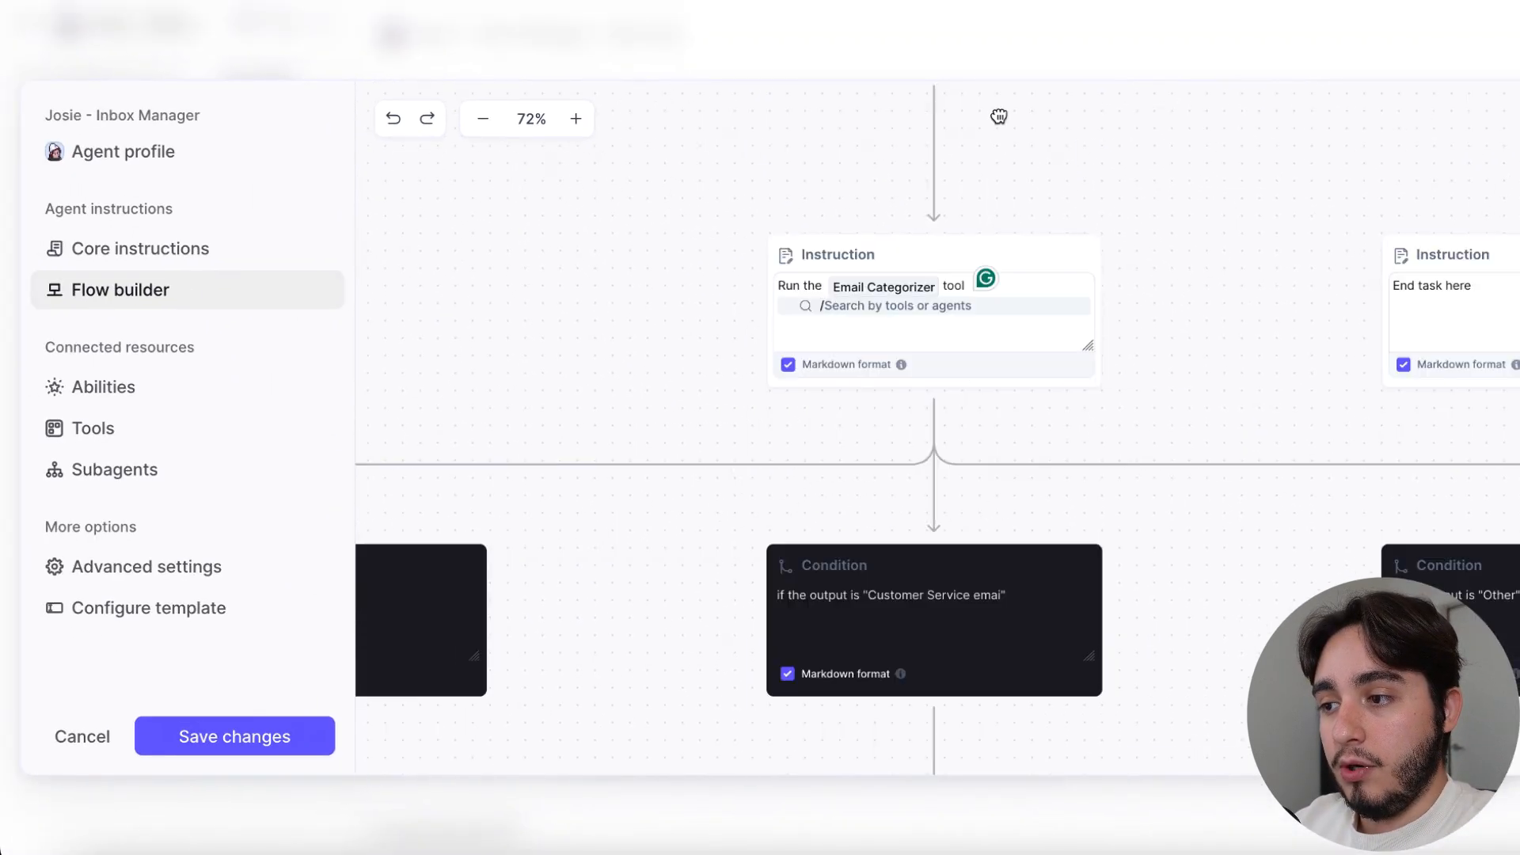
# Replace the unknown reference in the "Meeting email" branch's instruction with the Email Calendar Bookings Agent
pyautogui.scroll(-3, 999, 116)
pyautogui.hscroll(-3, 1043, 119)
pyautogui.scroll(-2, 953, 483)
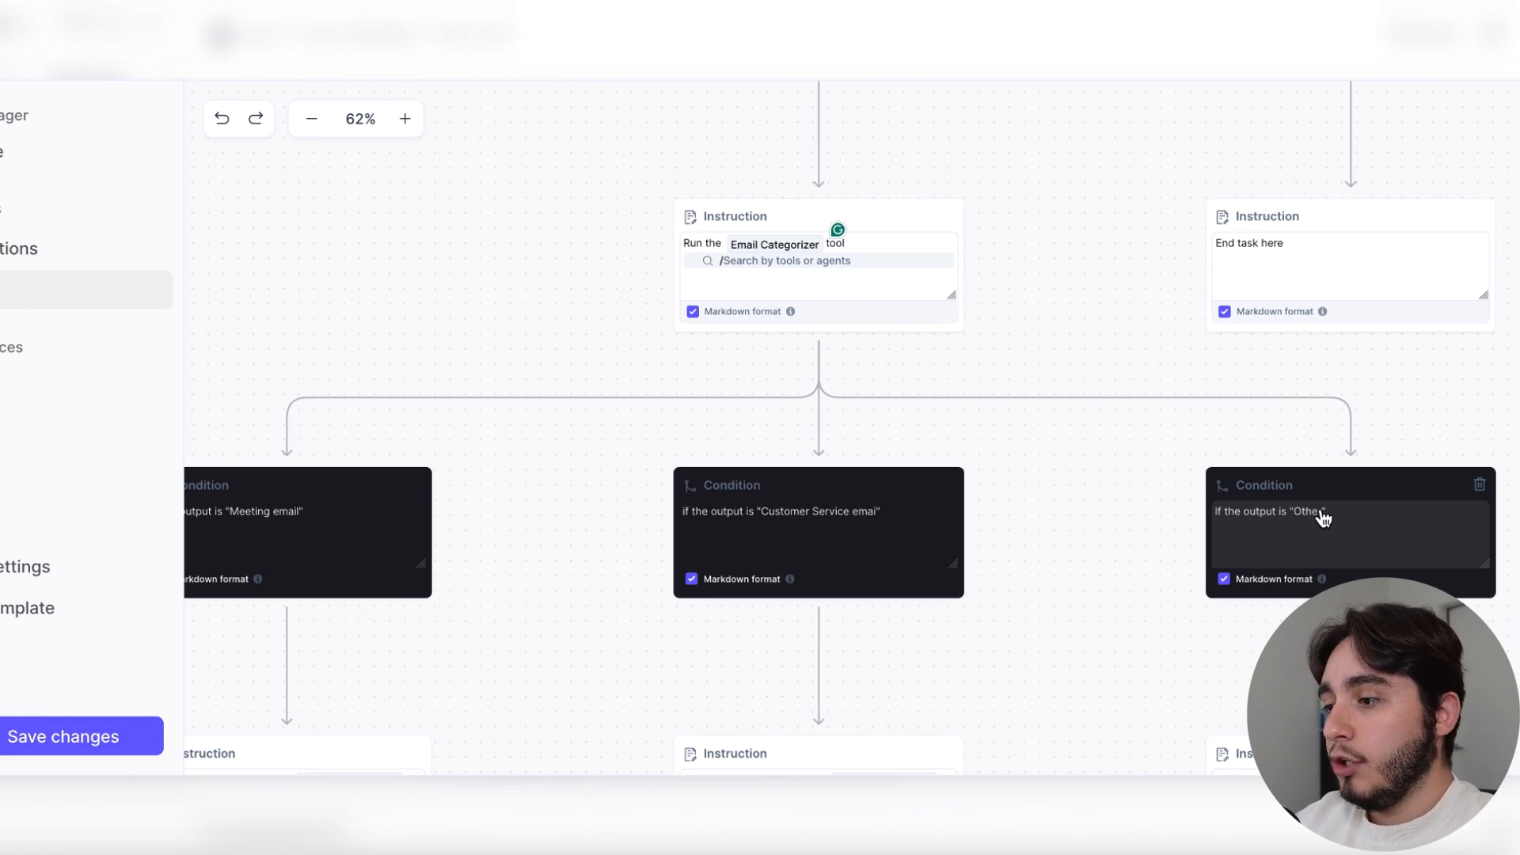
pyautogui.scroll(-2, 553, 568)
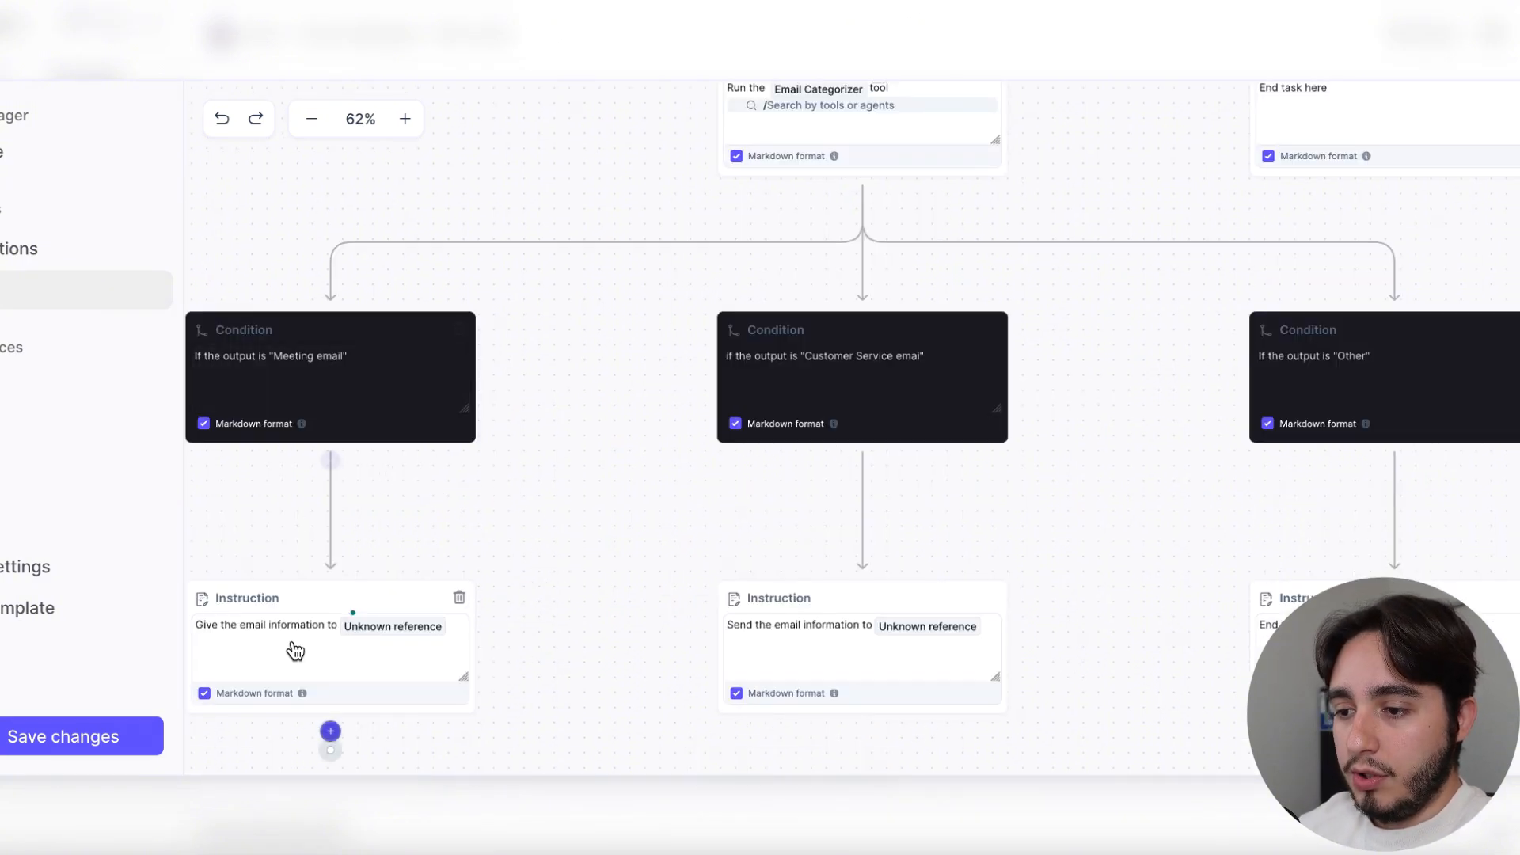
pyautogui.click(449, 634)
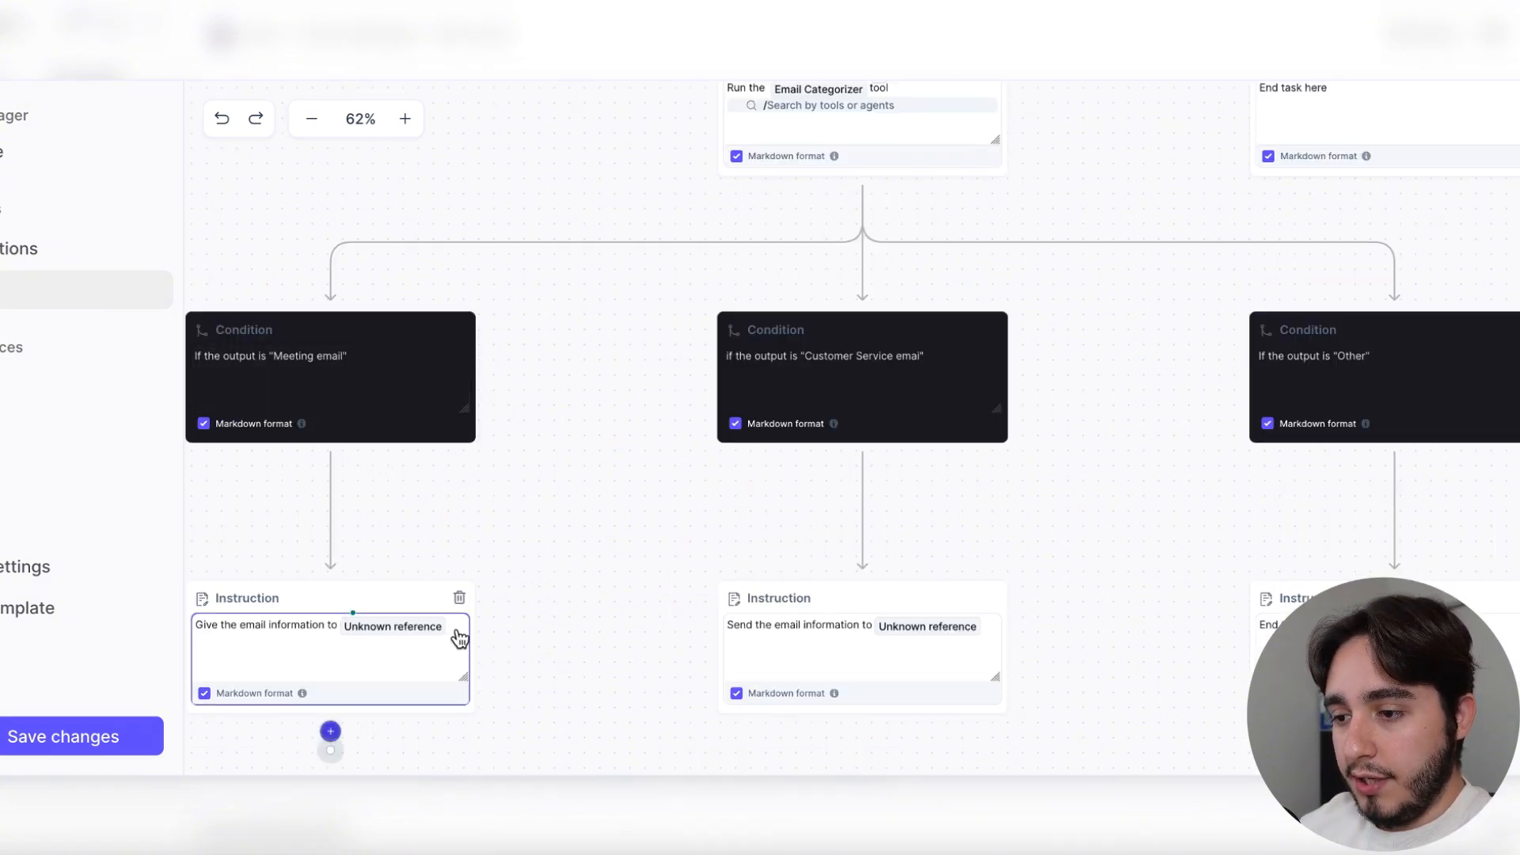
pyautogui.press('BackSpace')
pyautogui.write('/')
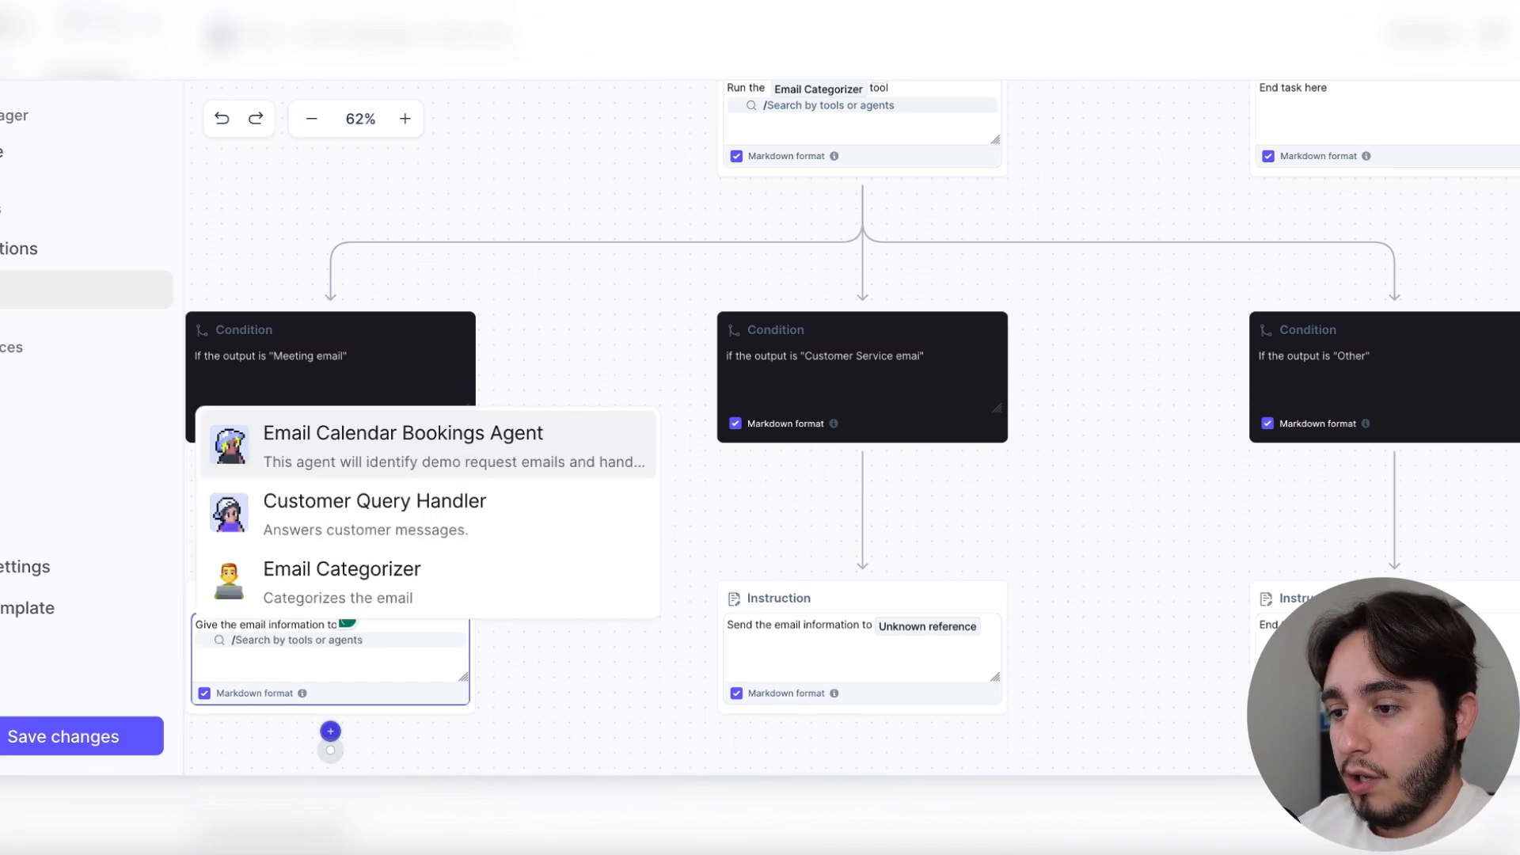
pyautogui.click(388, 452)
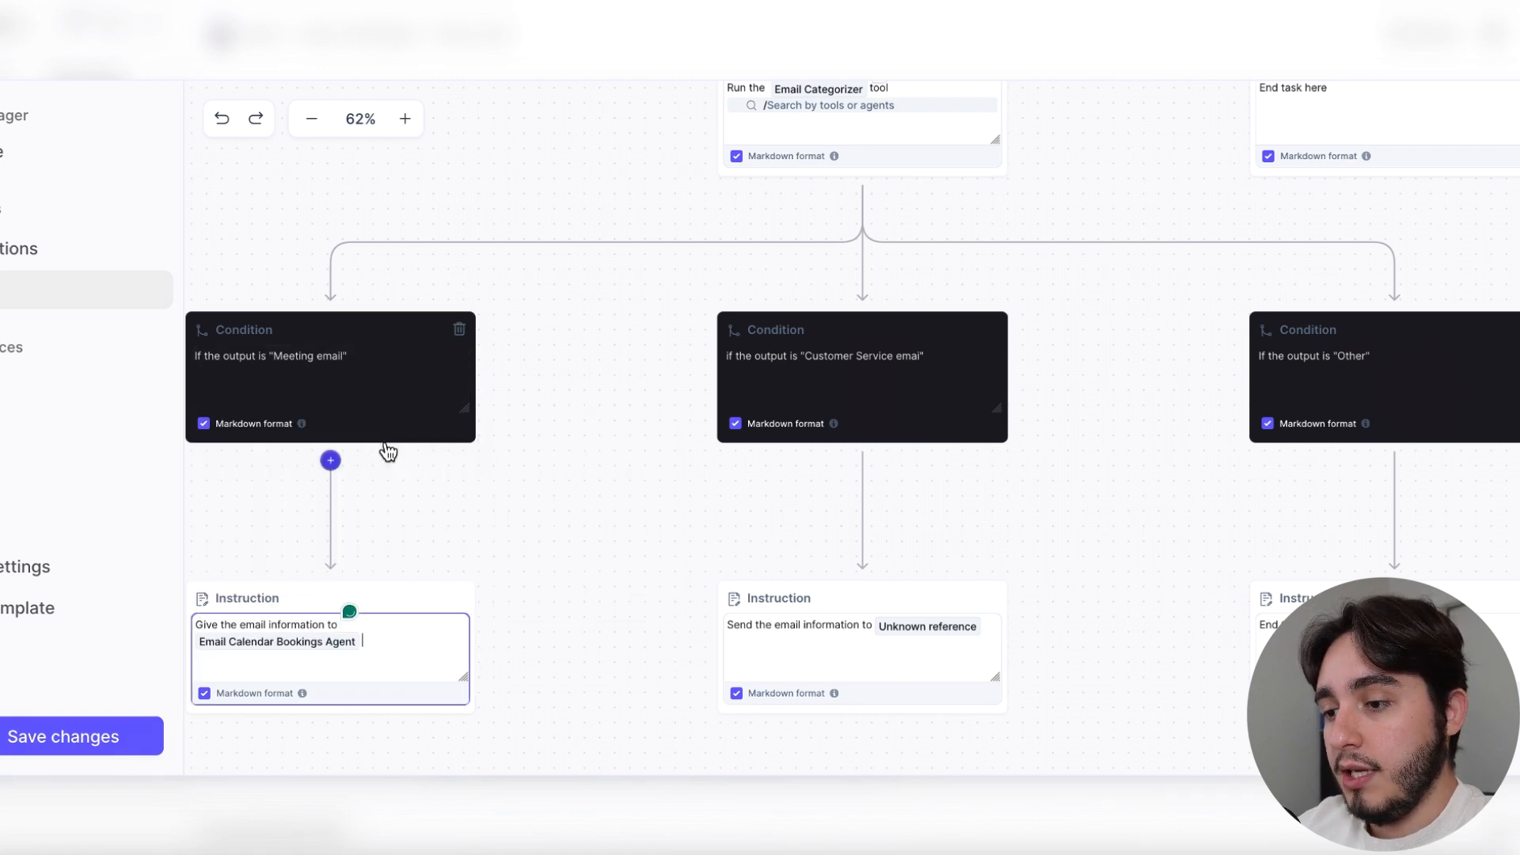
# Replace the unknown reference in the customer service branch's instruction with the Customer Query Handler agent
pyautogui.click(986, 648)
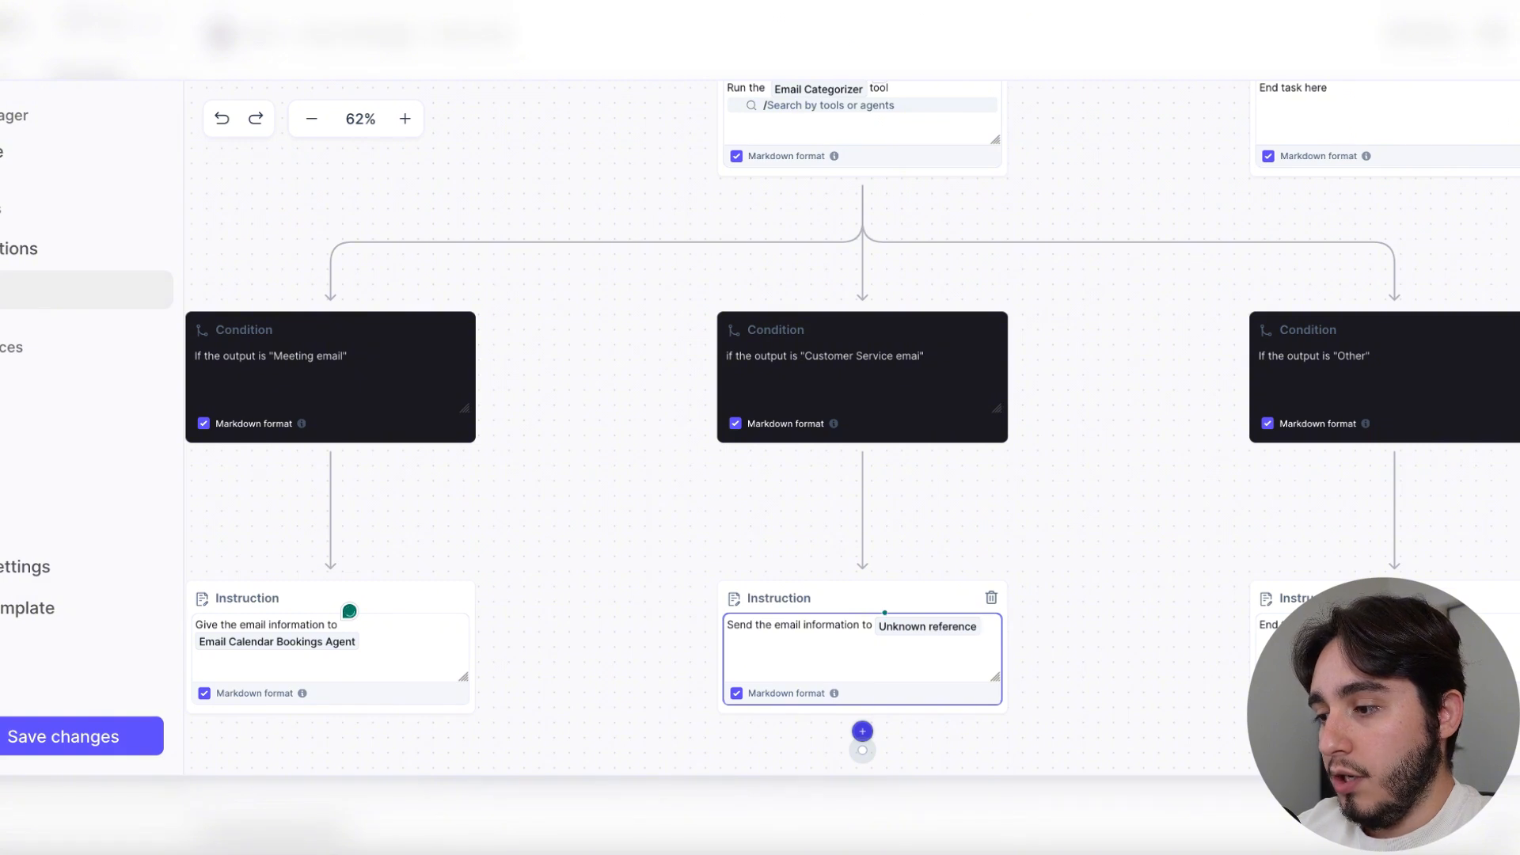
pyautogui.press('BackSpace')
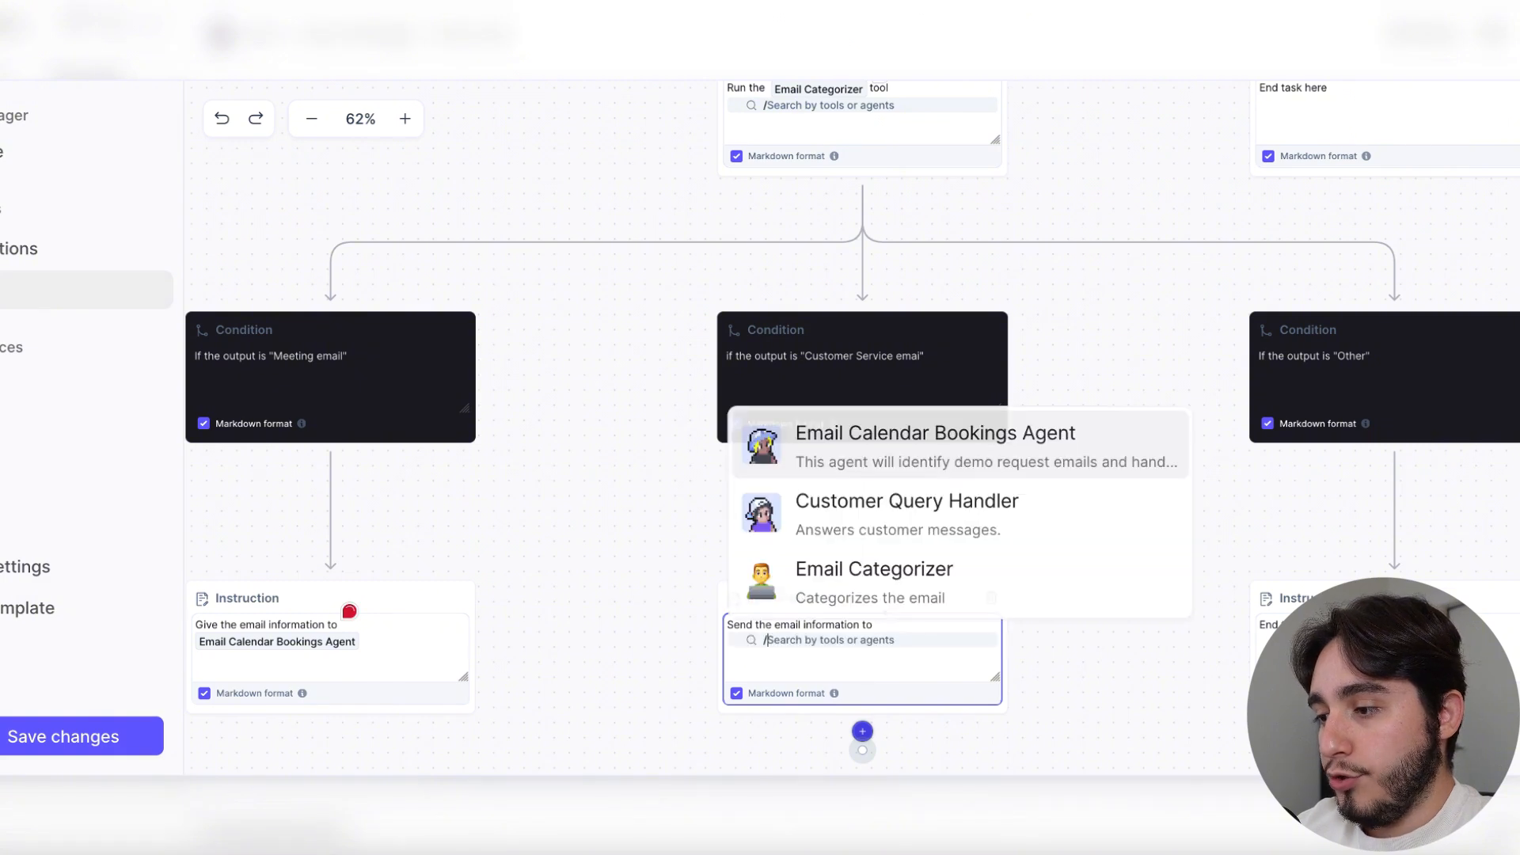
pyautogui.click(993, 519)
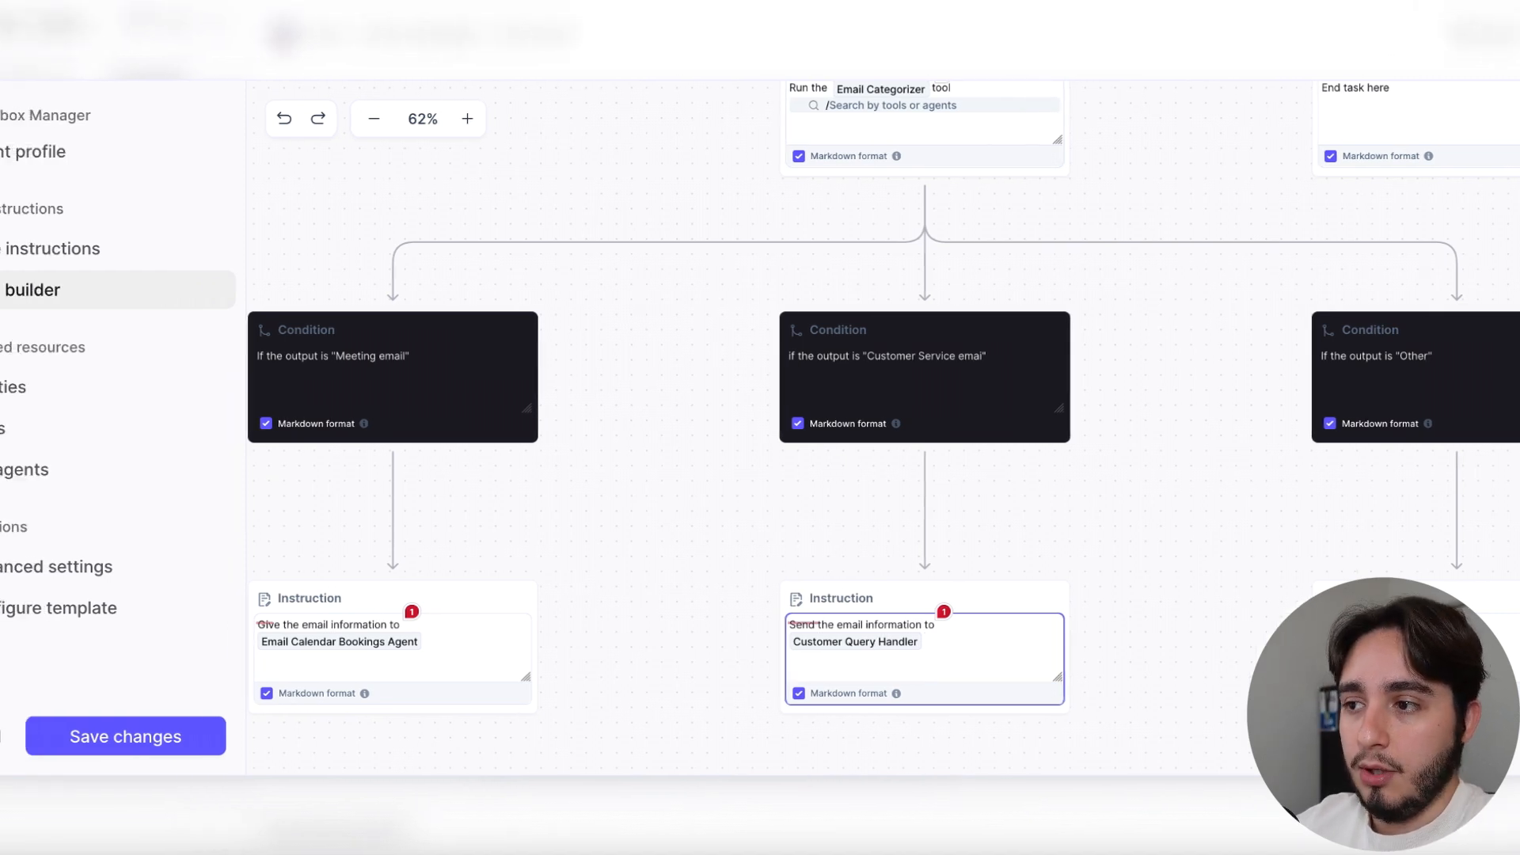
# Show the agent's connected tools and open the Email Categorizer tool in its own builder page
pyautogui.click(108, 432)
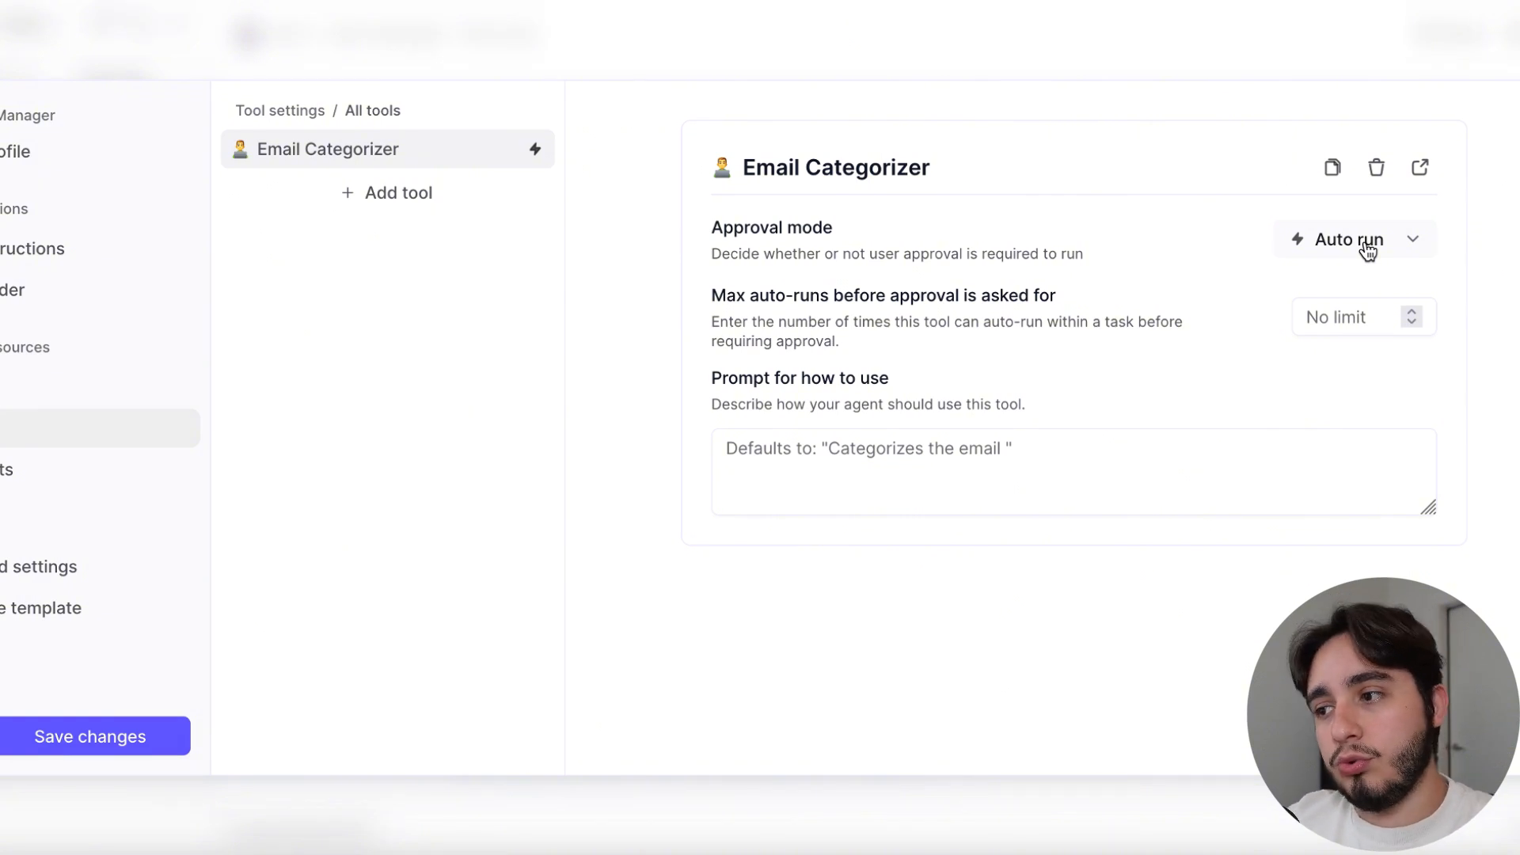
pyautogui.click(1422, 168)
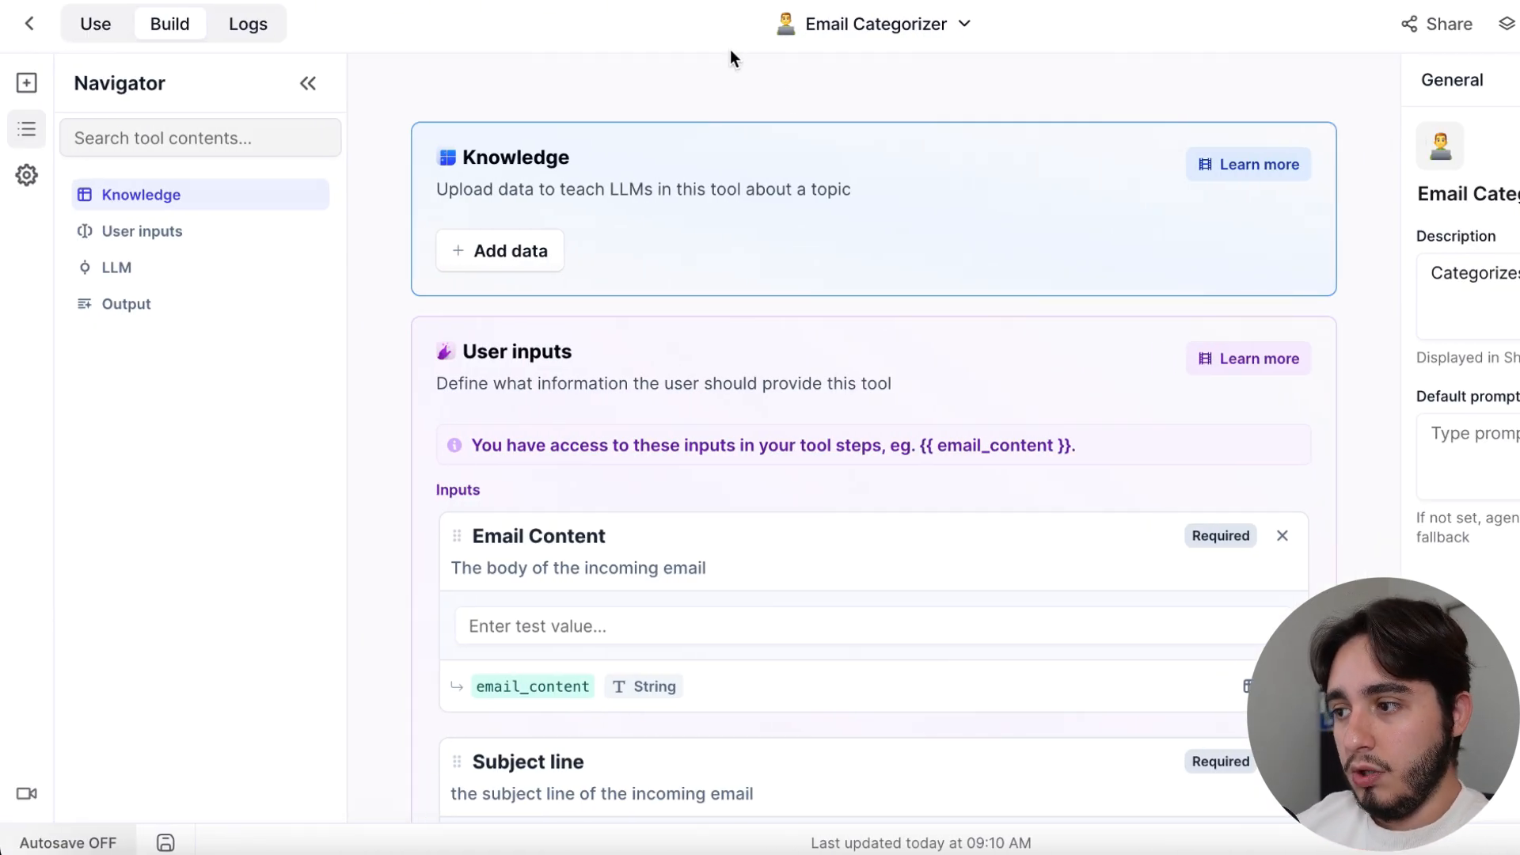
# Review the Email Content and Subject line fields in the tool's user inputs
pyautogui.scroll(-3, 915, 237)
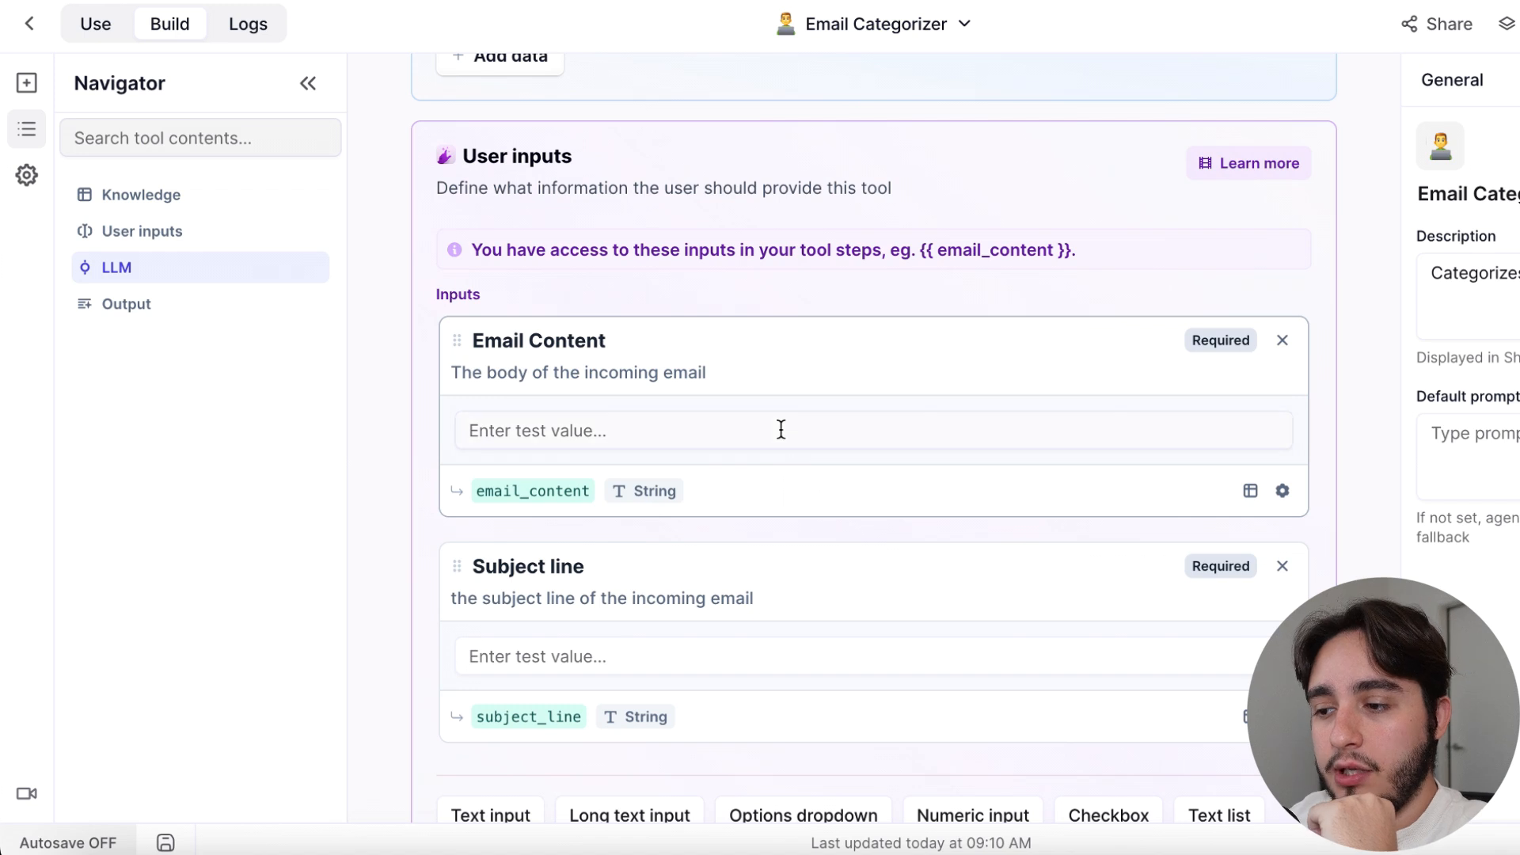
pyautogui.click(781, 428)
pyautogui.click(776, 648)
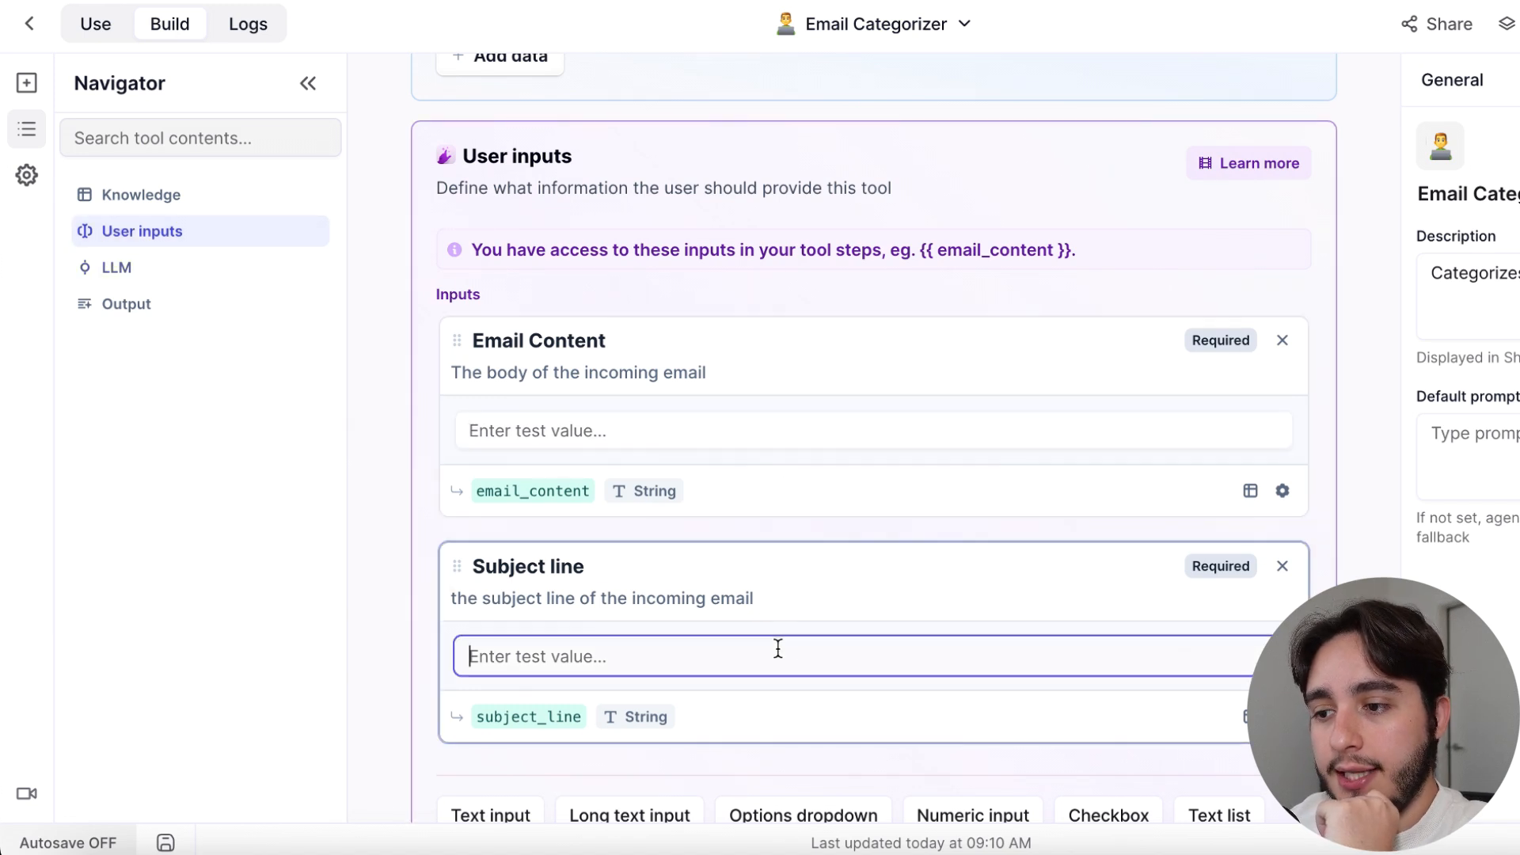
pyautogui.click(792, 526)
# Read the LLM prompt's role, task and category descriptions for customer support and meeting emails
pyautogui.scroll(-10, 791, 526)
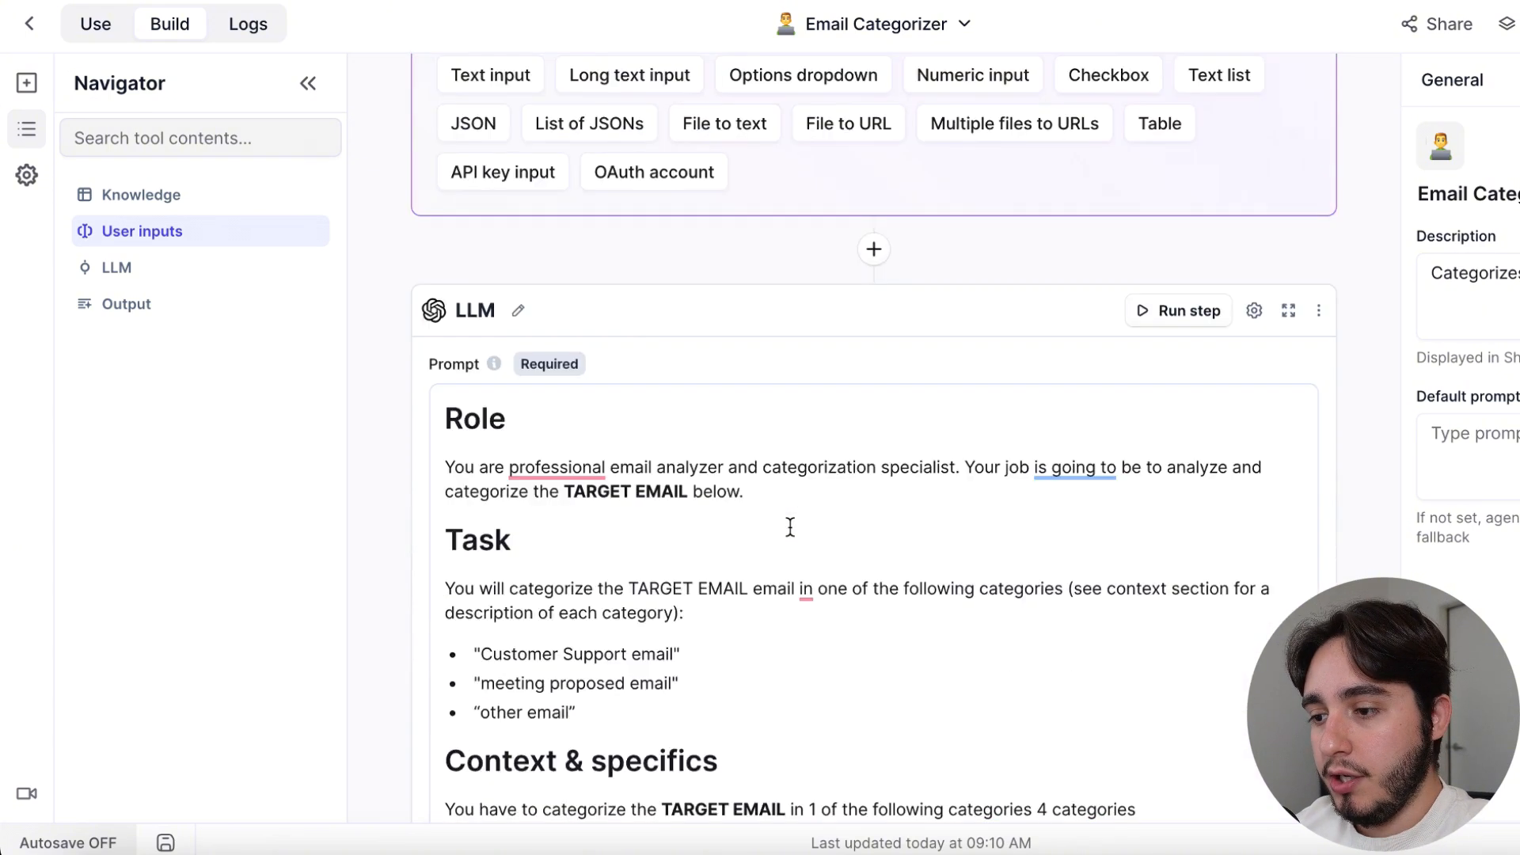
pyautogui.scroll(-3, 790, 526)
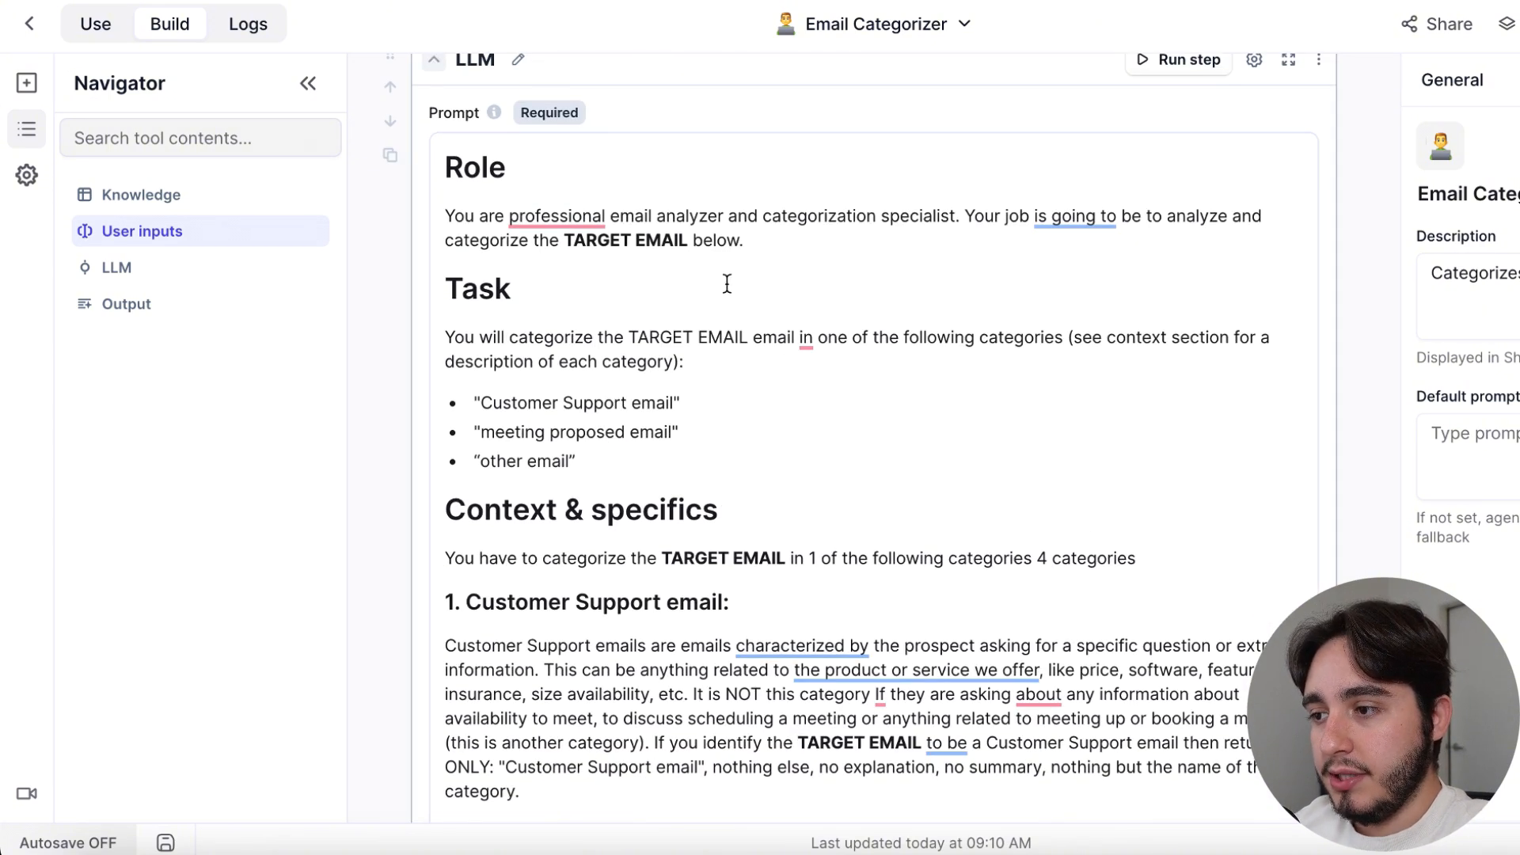
pyautogui.scroll(-1, 792, 507)
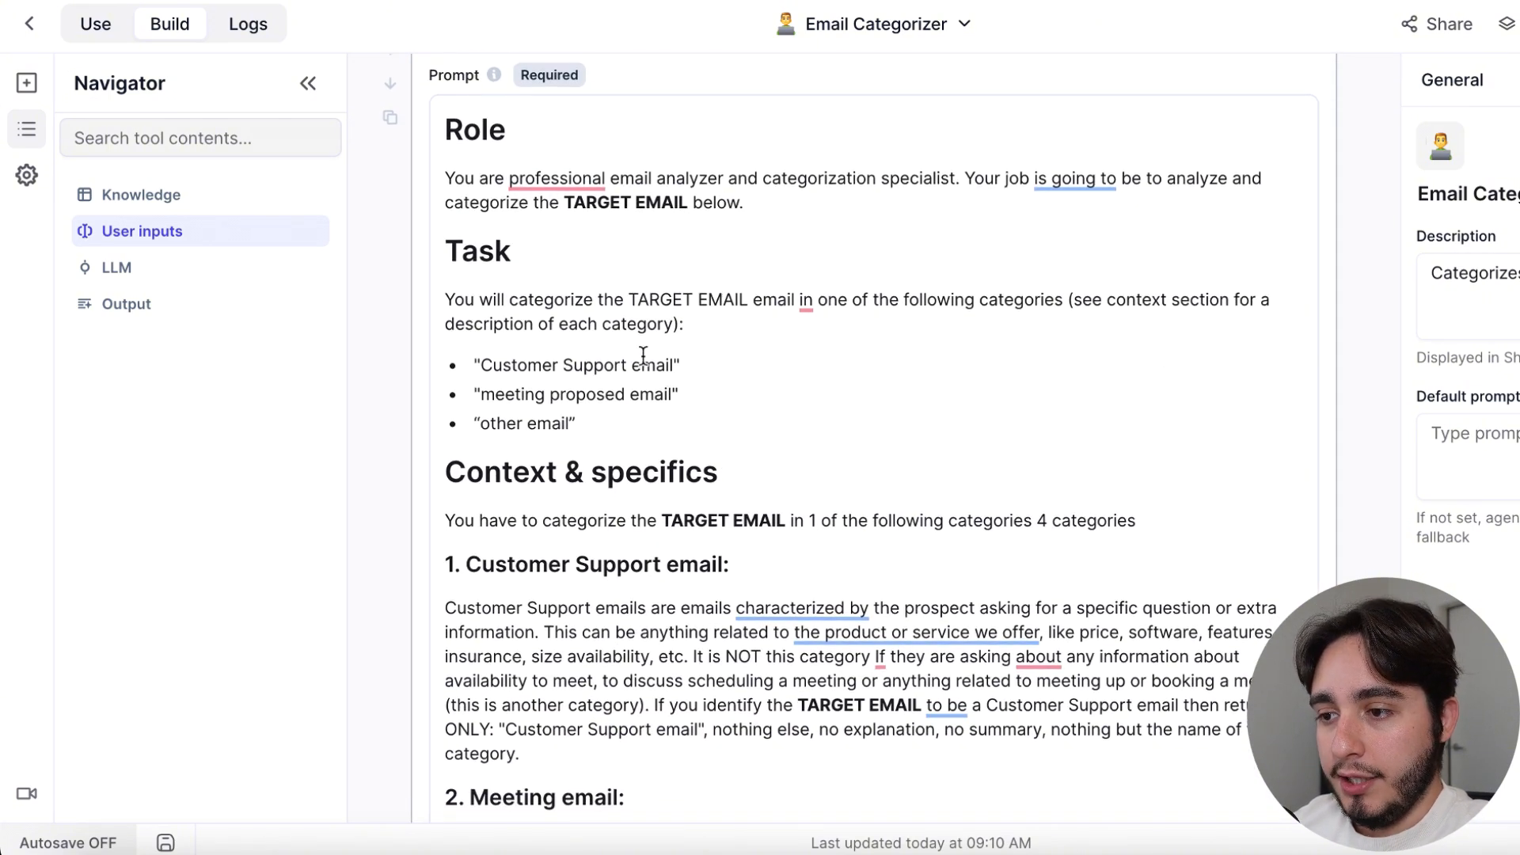
pyautogui.moveTo(698, 400); pyautogui.dragTo(477, 357)
pyautogui.scroll(-2, 882, 475)
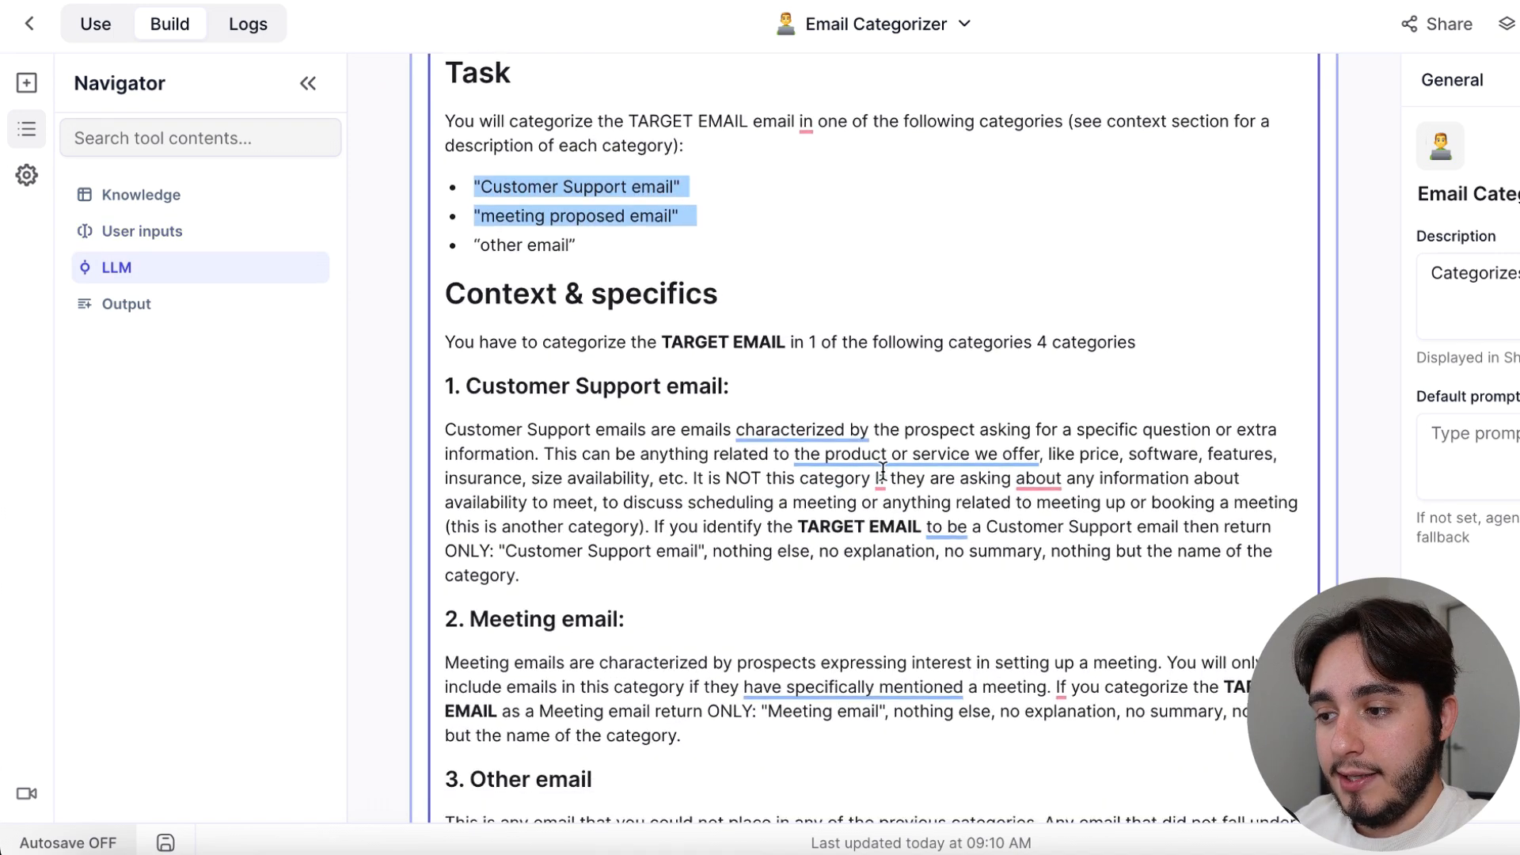
pyautogui.moveTo(442, 381); pyautogui.dragTo(713, 675)
pyautogui.scroll(-1, 712, 552)
pyautogui.click(702, 669)
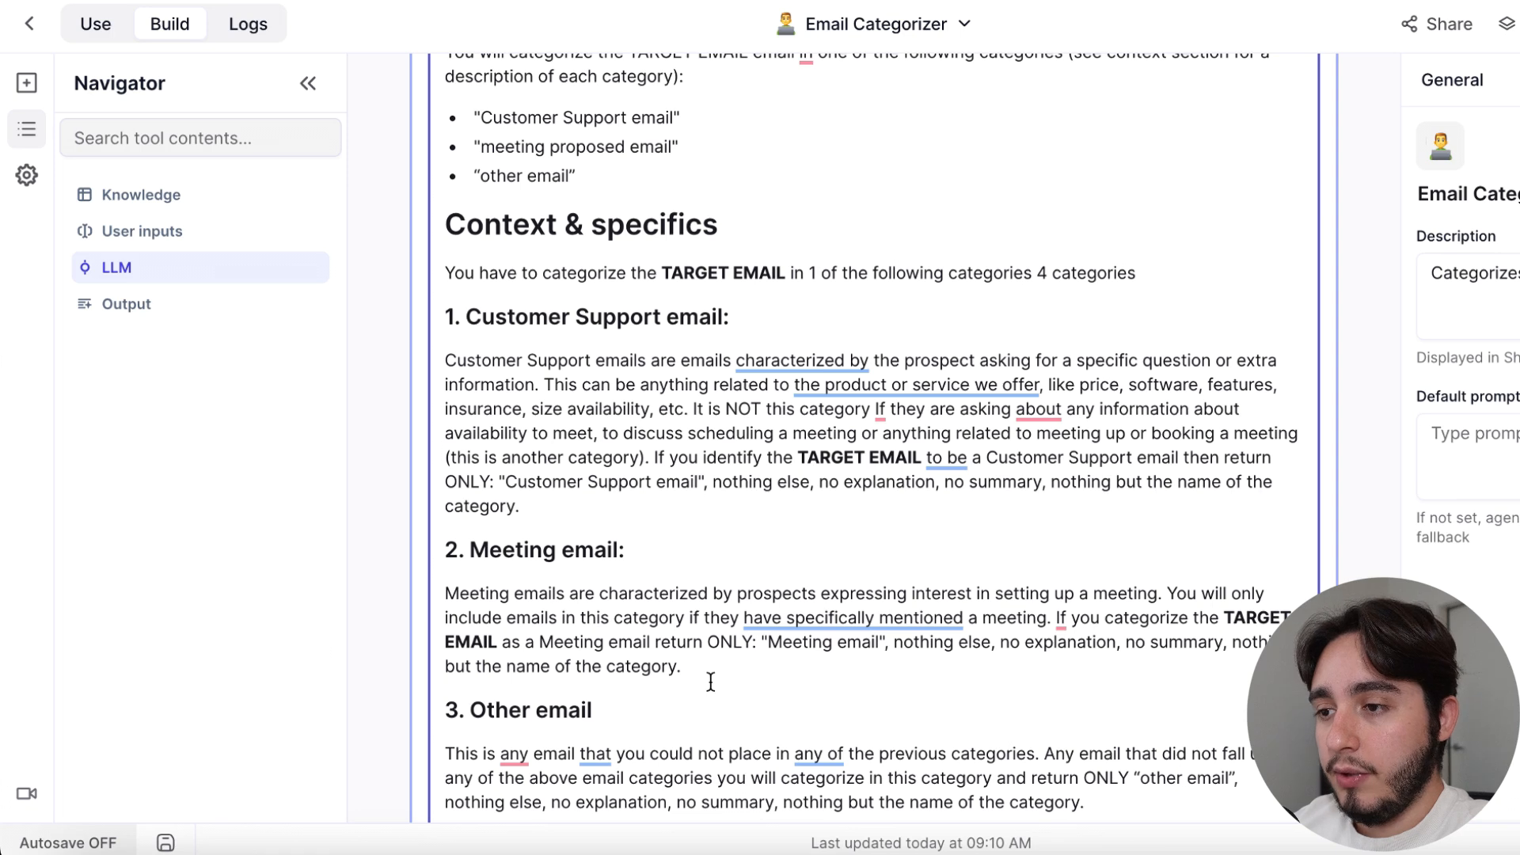
# Add a bullet reading "other types categories:" after "meeting proposed email" in the prompt's Task list
pyautogui.scroll(1, 707, 677)
pyautogui.click(732, 158)
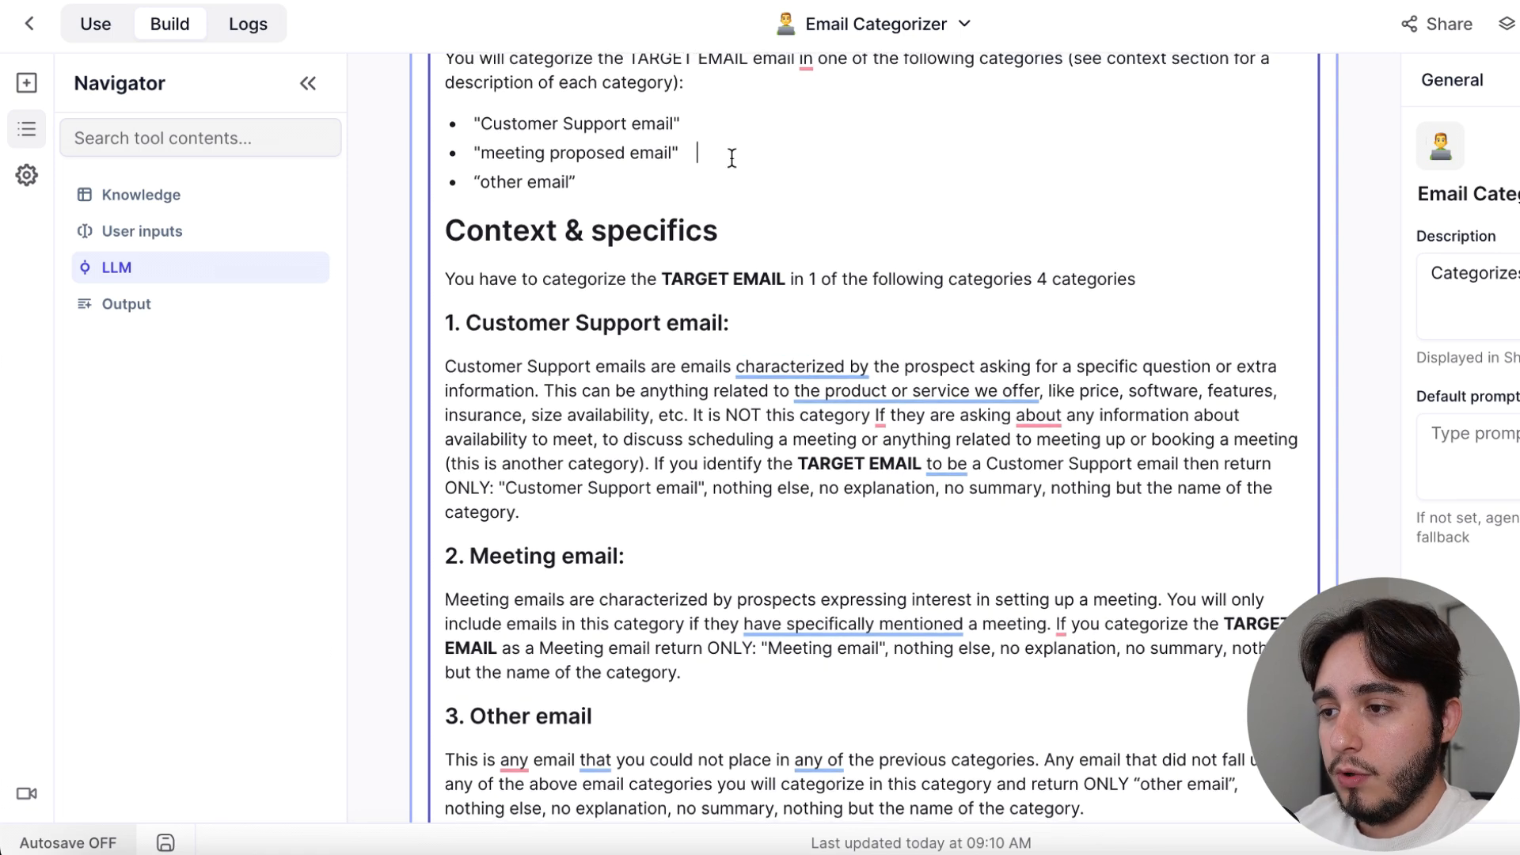
pyautogui.press('Return')
pyautogui.write('"other types ')
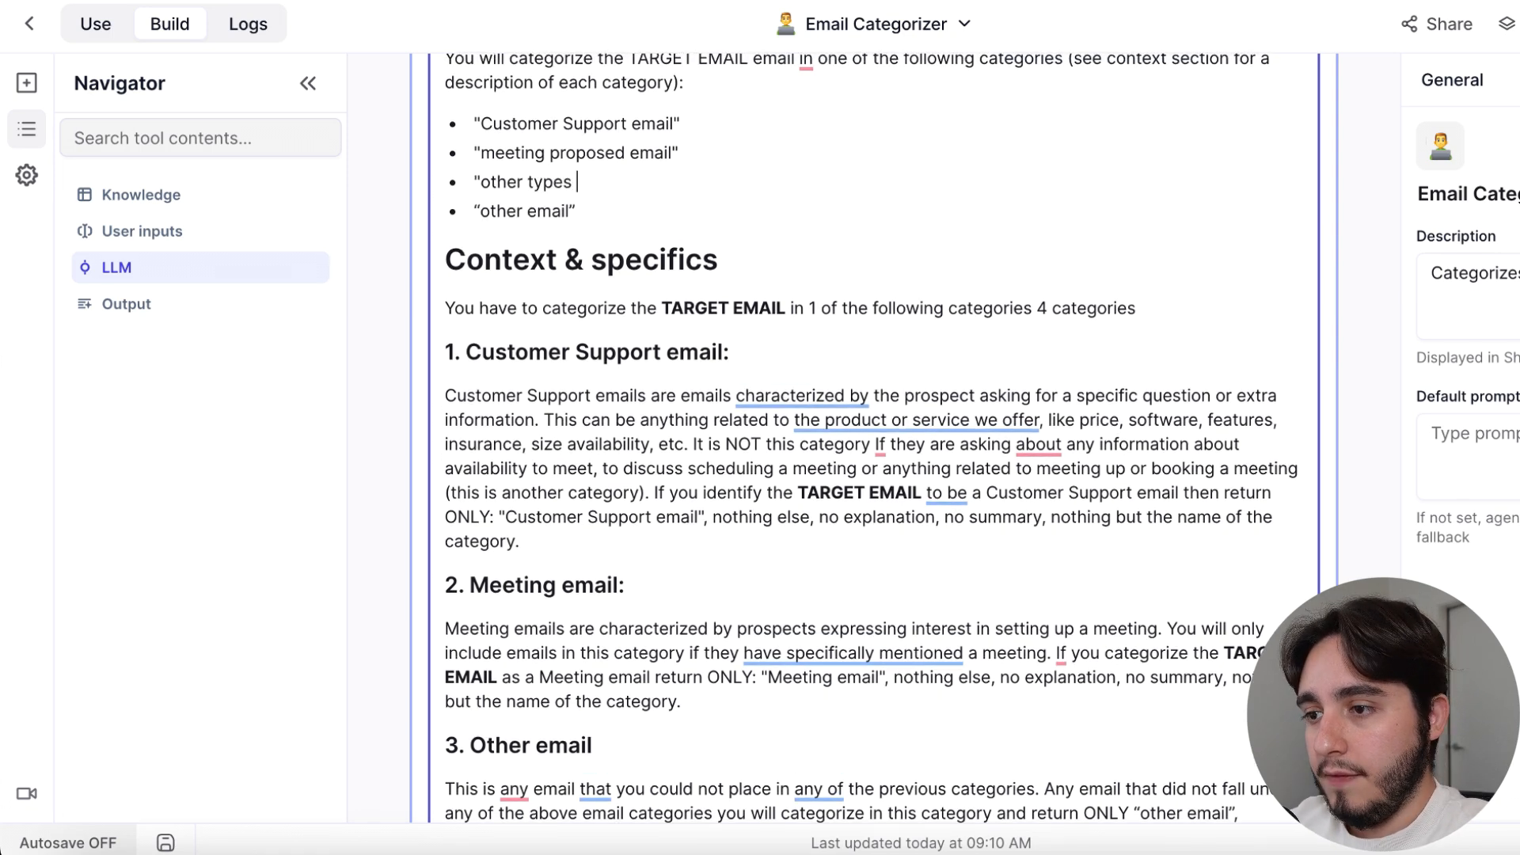
pyautogui.write('ca')
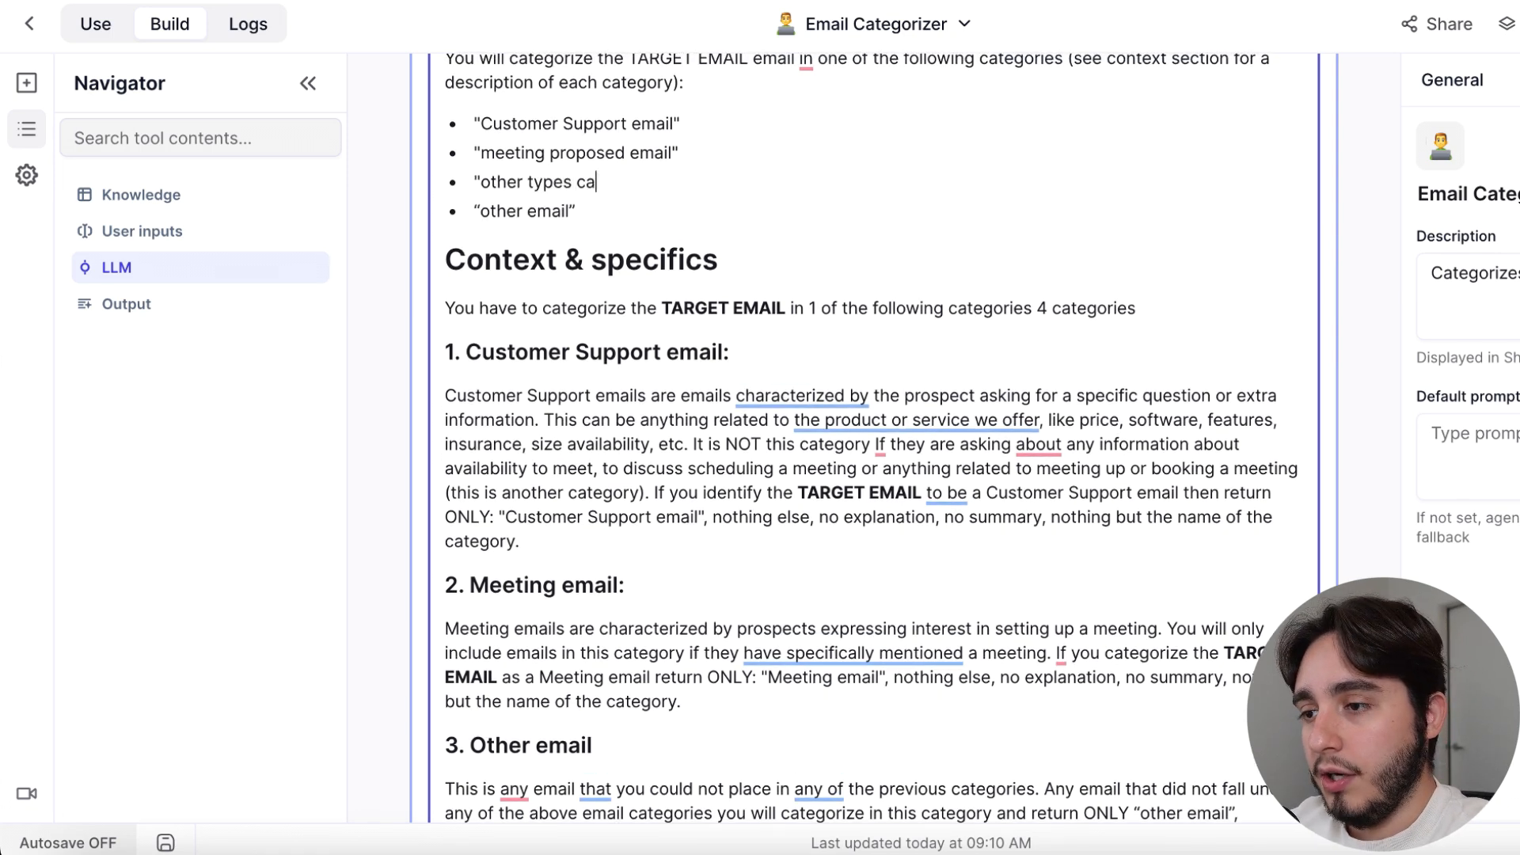
pyautogui.write('tegories:')
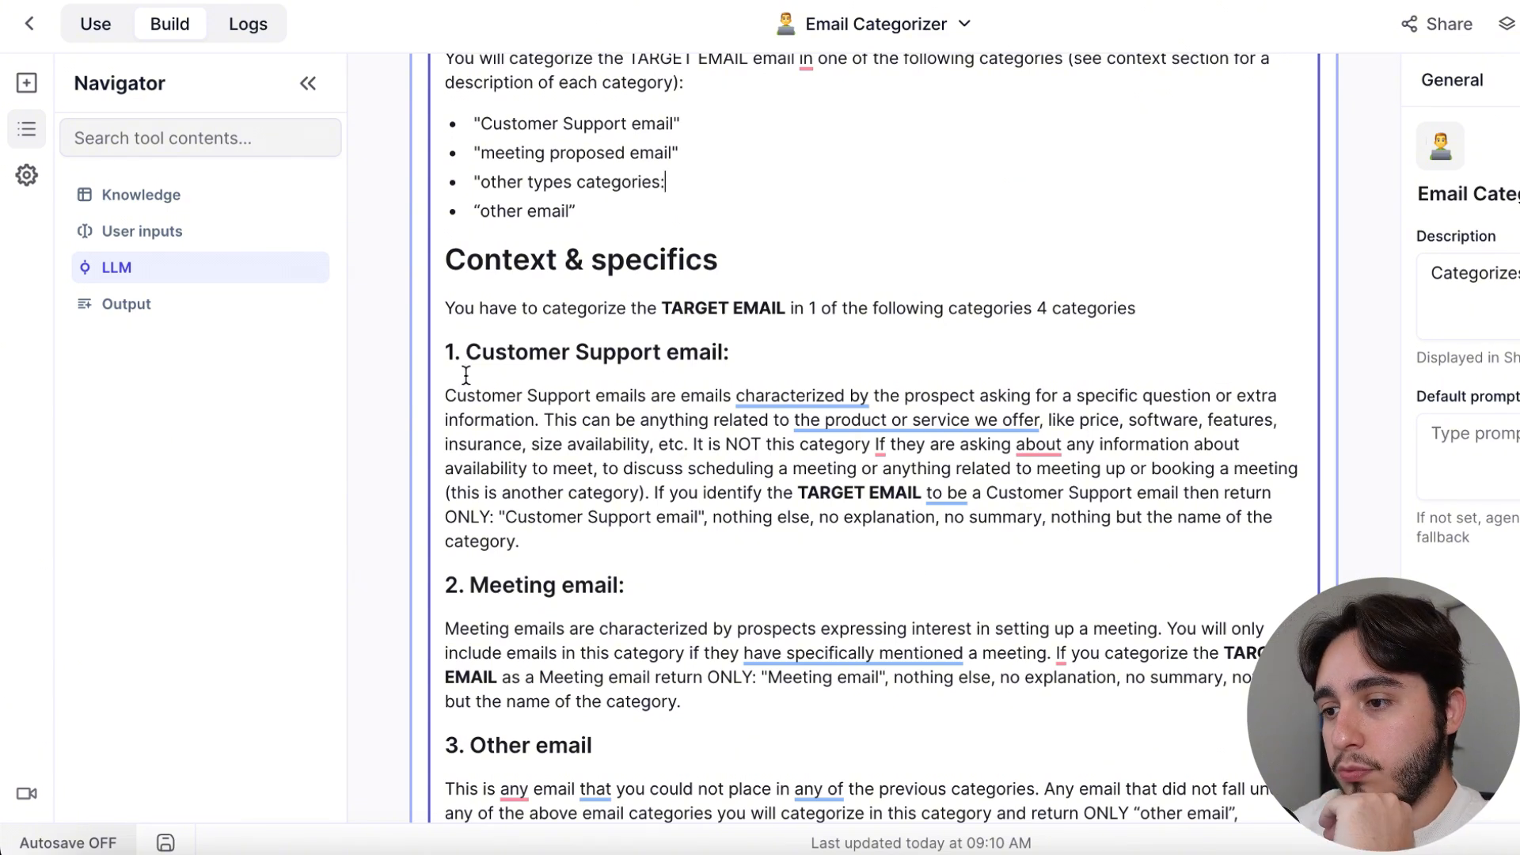
# Delete the "other types categories:" bullet from the prompt's Task list
pyautogui.moveTo(468, 349); pyautogui.dragTo(744, 594)
pyautogui.click(757, 184)
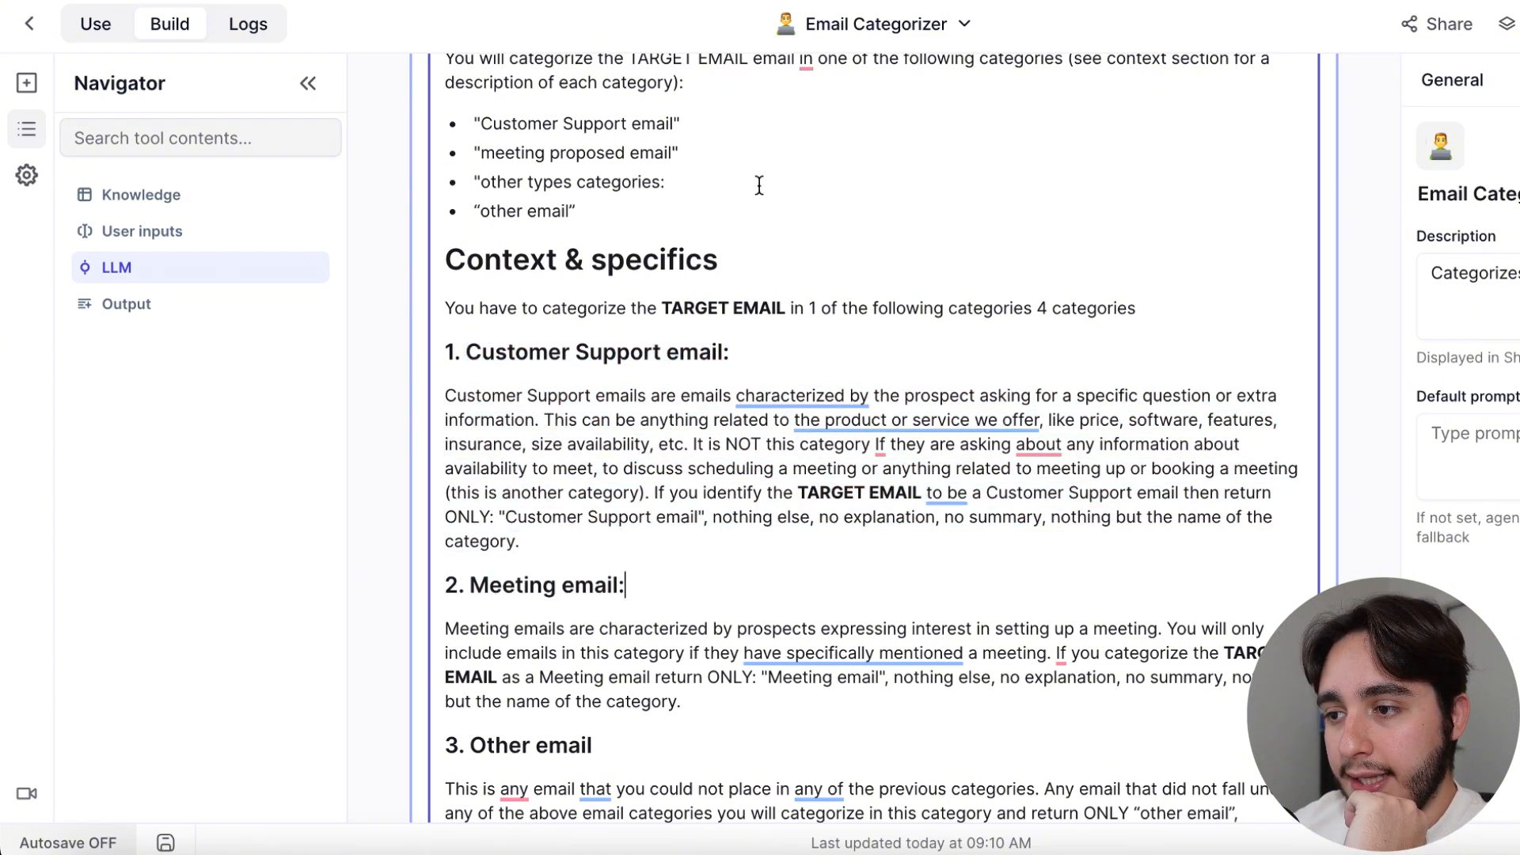
pyautogui.moveTo(464, 188); pyautogui.dragTo(393, 179)
pyautogui.press('BackSpace')
pyautogui.press('BackSpace')
pyautogui.press('BackSpace')
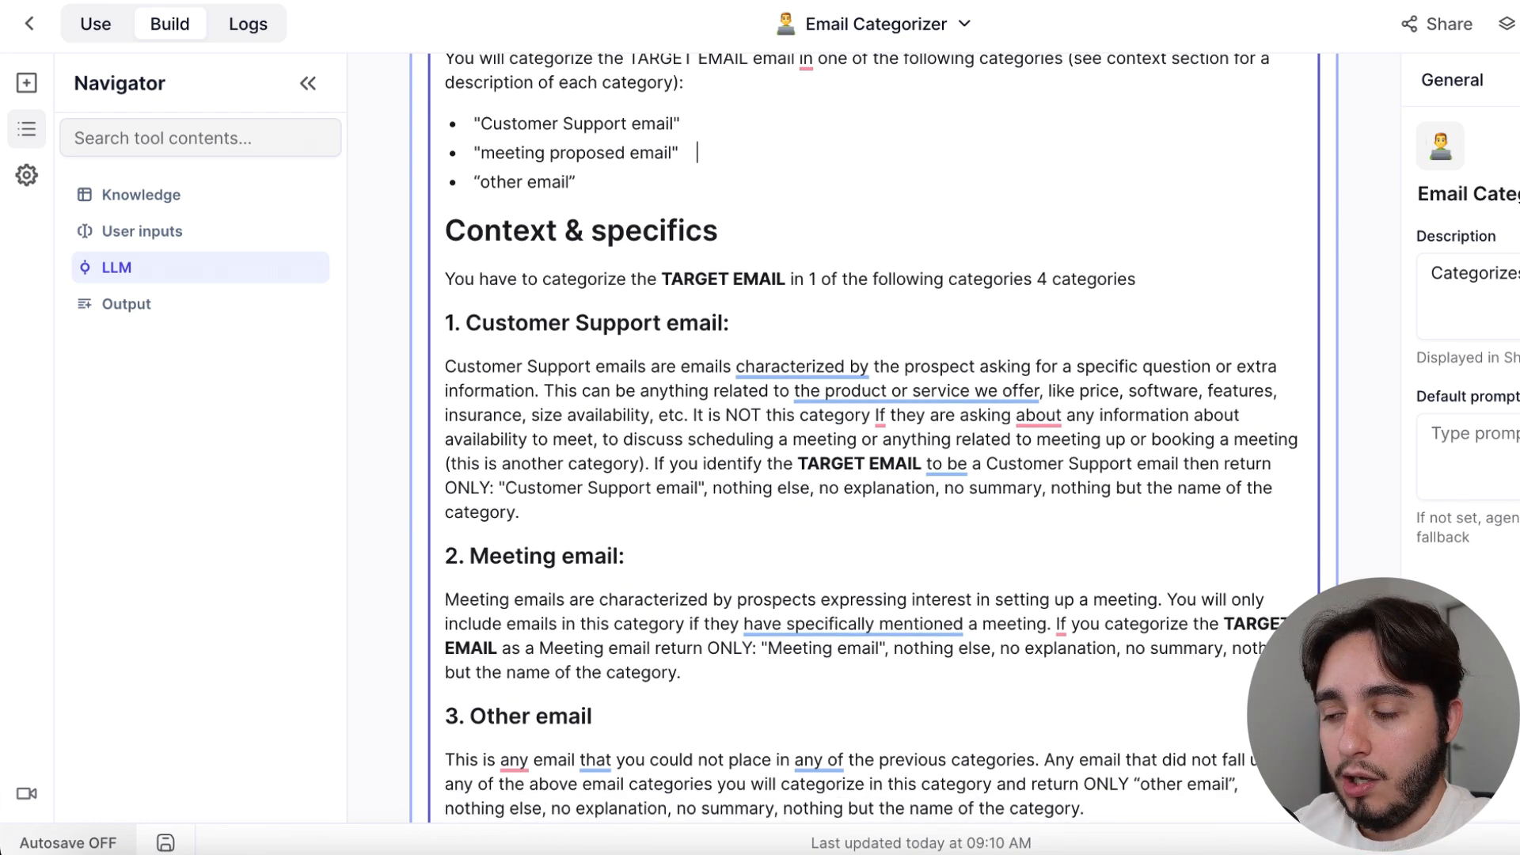
# Add a "Billing category" bullet after "meeting proposed email" in the prompt's Task list
pyautogui.press('Return')
pyautogui.write('Bi')
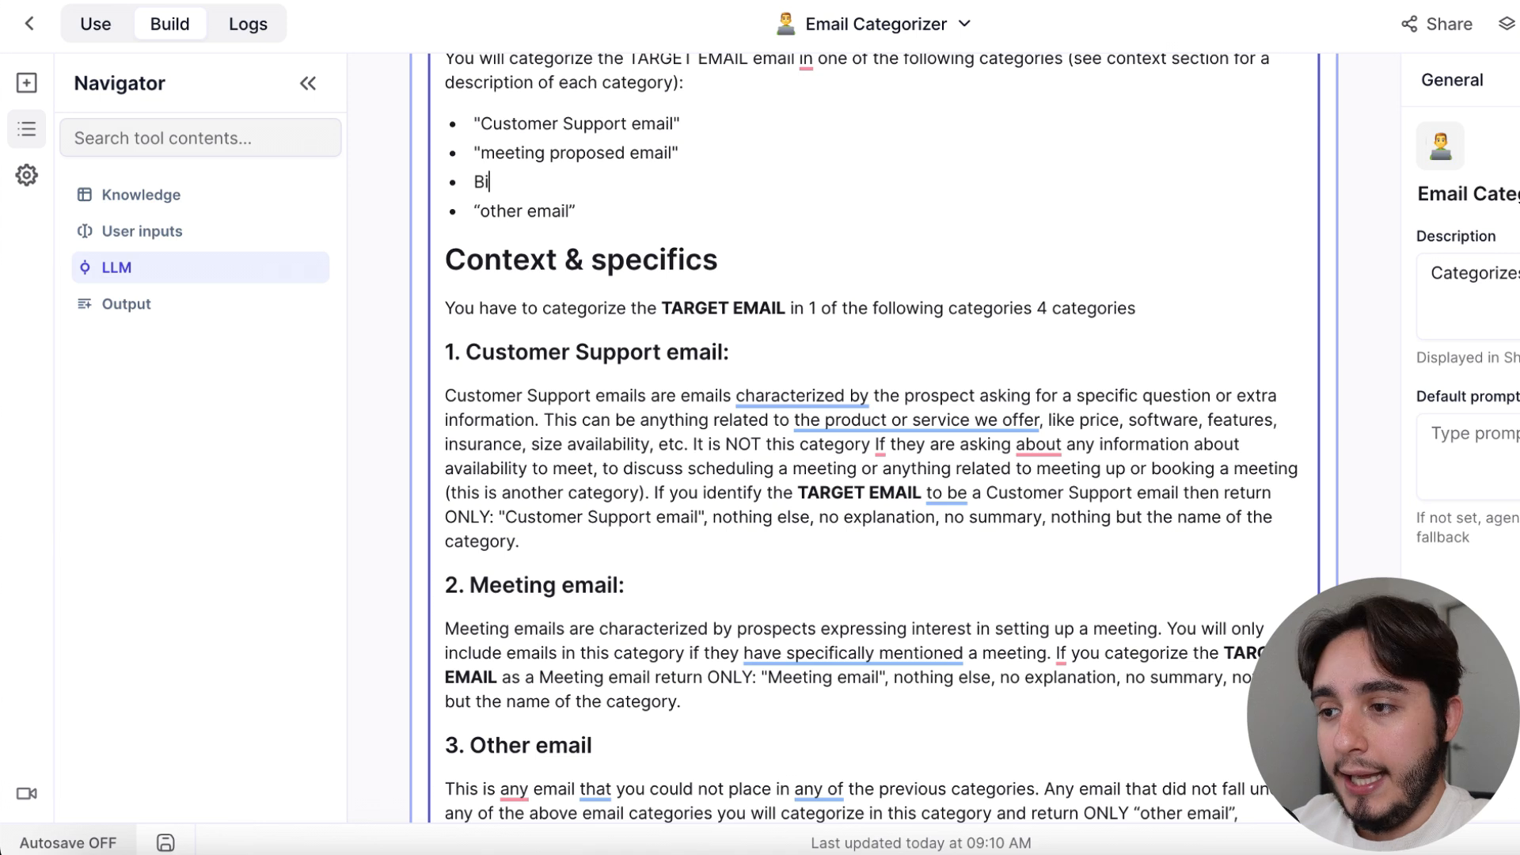
pyautogui.write('lling category')
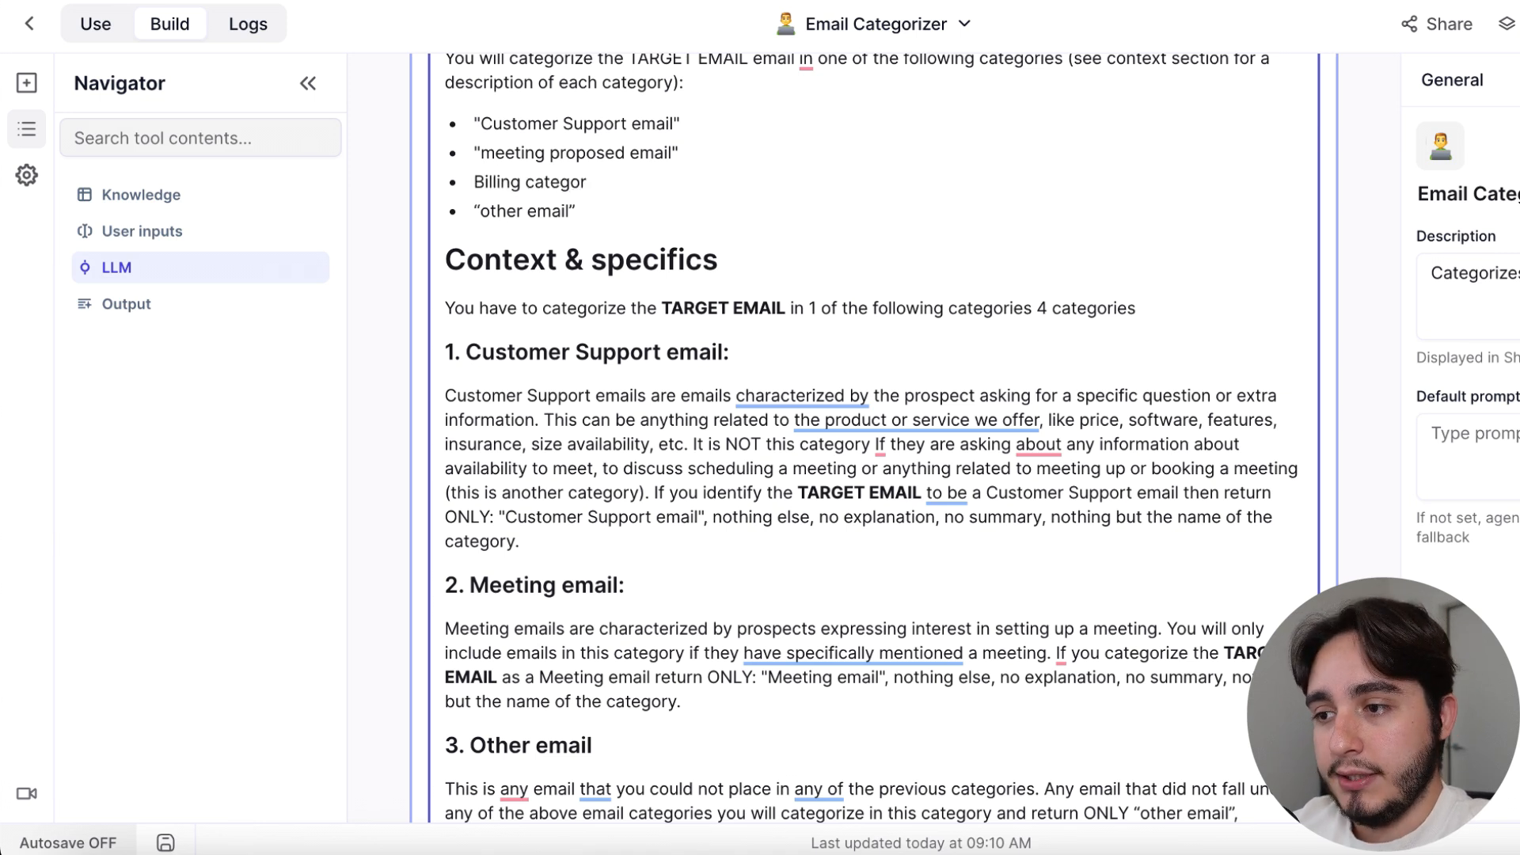
# Remove the "Billing category" bullet from the prompt's Task list
pyautogui.press('BackSpace')
pyautogui.press('BackSpace')
pyautogui.press('BackSpace')
pyautogui.press('BackSpace')
pyautogui.press('BackSpace')
pyautogui.press('BackSpace')
pyautogui.press('BackSpace')
pyautogui.press('BackSpace')
pyautogui.press('BackSpace')
pyautogui.press('BackSpace')
pyautogui.press('BackSpace')
pyautogui.press('BackSpace')
pyautogui.press('BackSpace')
pyautogui.press('BackSpace')
pyautogui.press('BackSpace')
pyautogui.press('BackSpace')
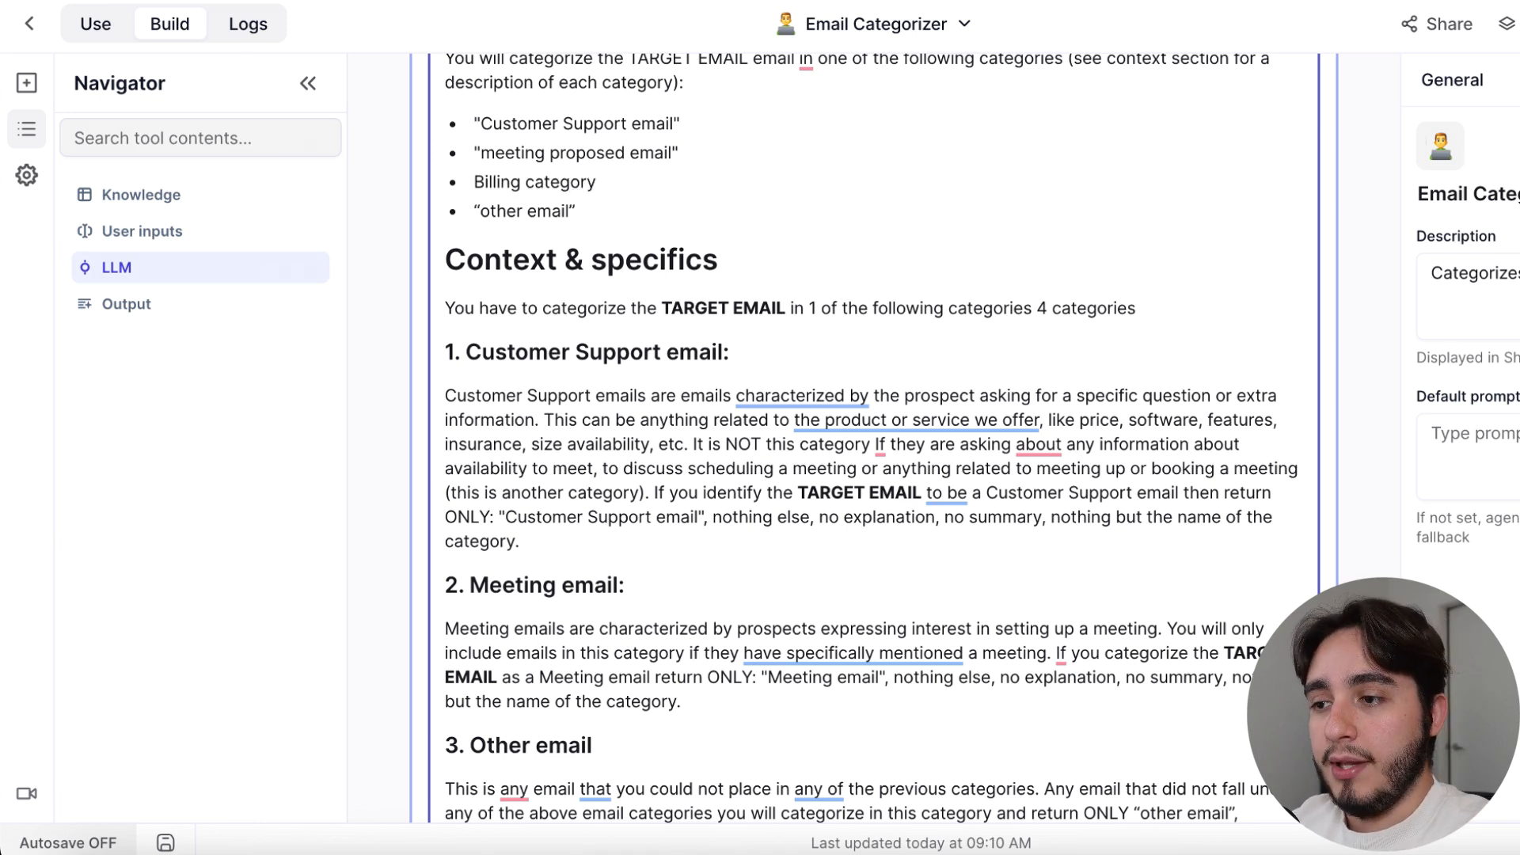
pyautogui.press('BackSpace')
pyautogui.press('BackSpace')
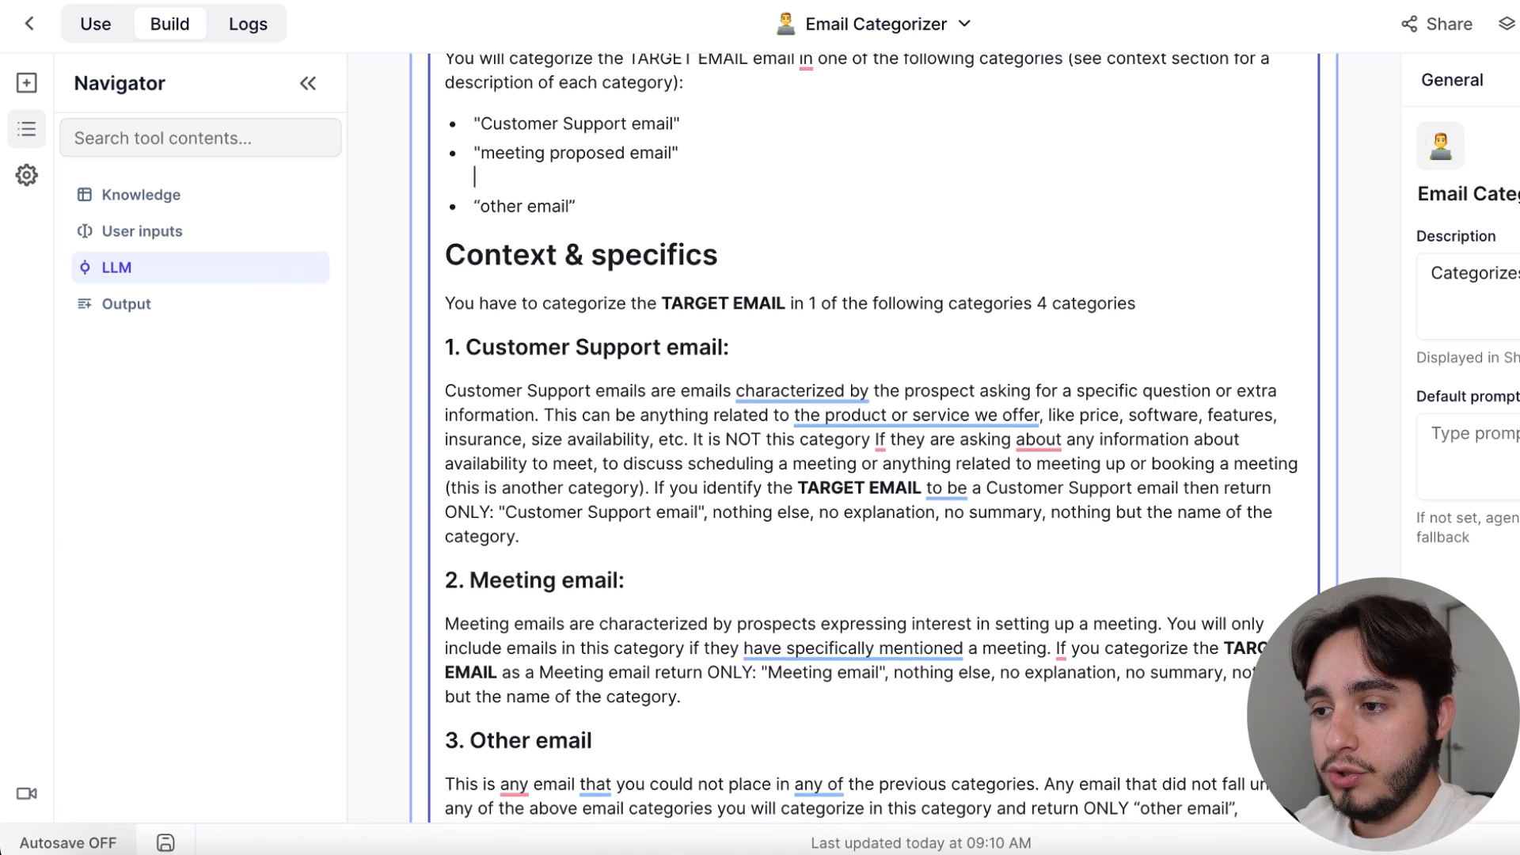
# Examine the sample emails given under "Meeting email" in the LLM prompt's examples
pyautogui.scroll(-15, 609, 219)
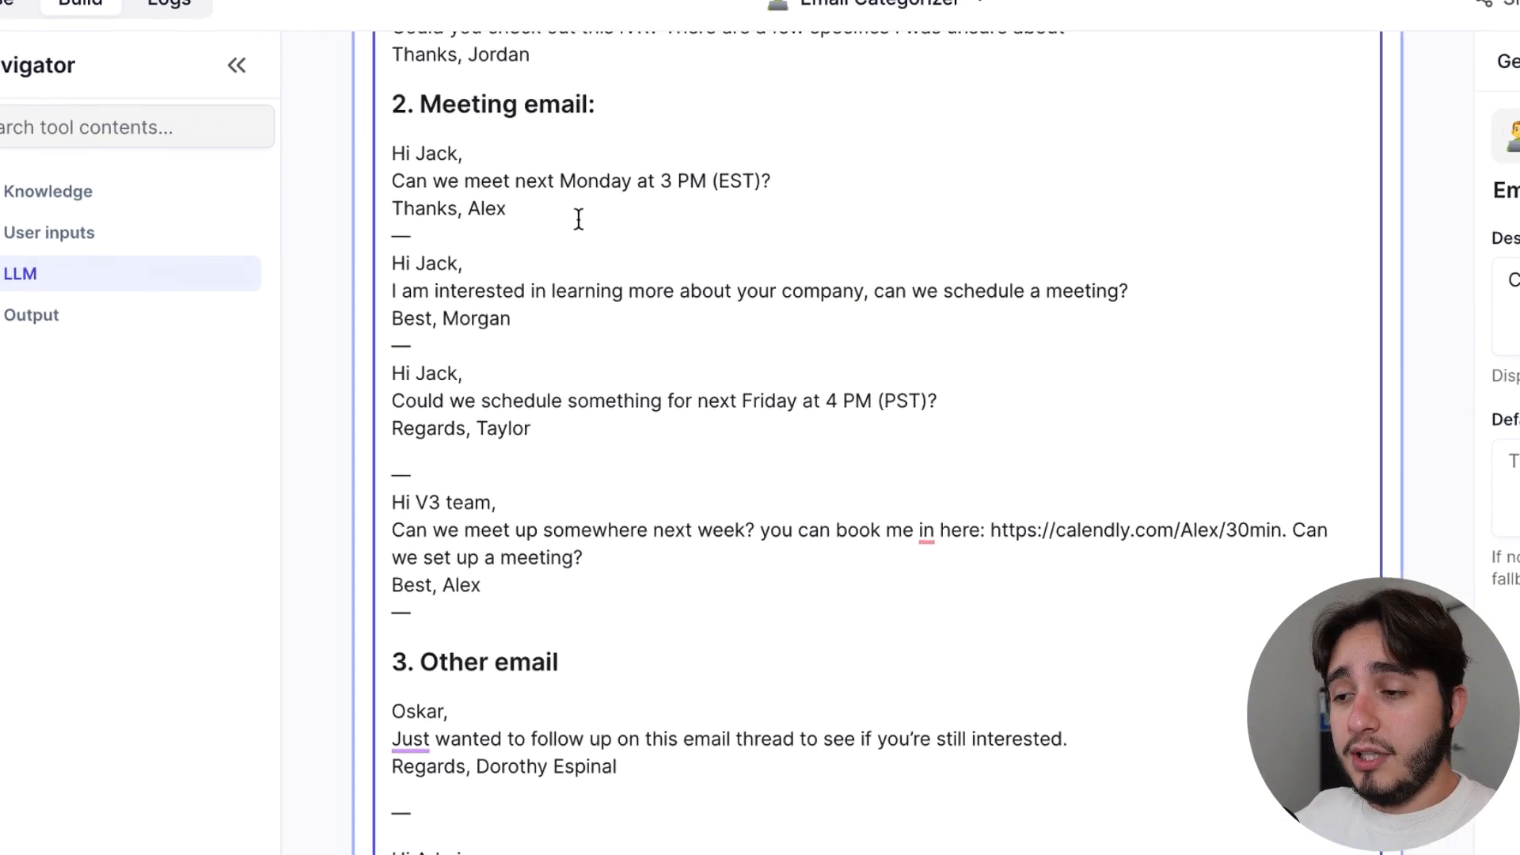
pyautogui.moveTo(327, 87); pyautogui.dragTo(686, 491)
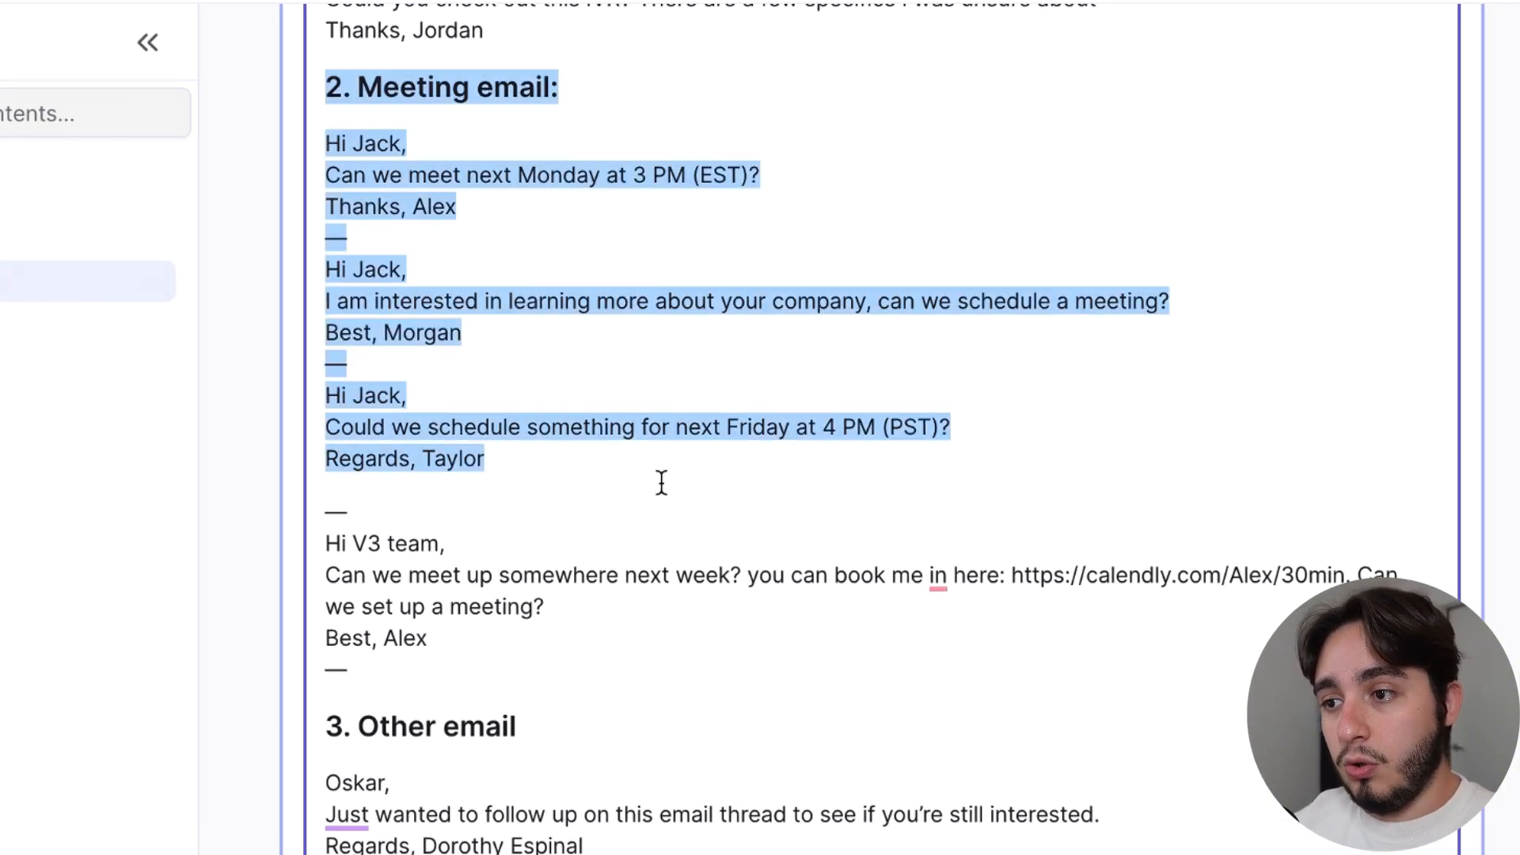
pyautogui.click(656, 479)
pyautogui.moveTo(459, 208); pyautogui.dragTo(329, 140)
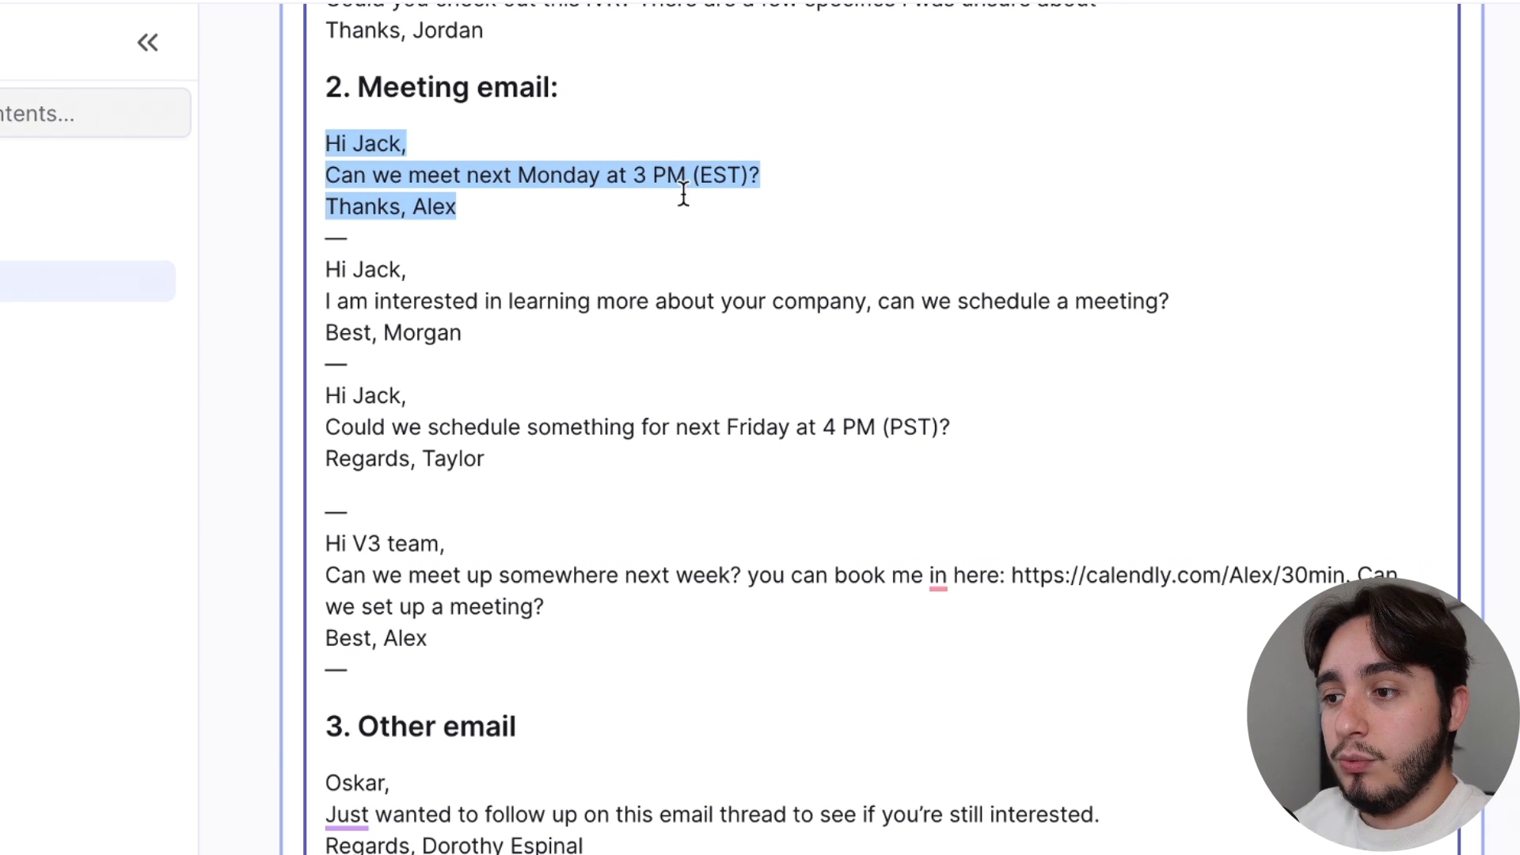
pyautogui.click(543, 209)
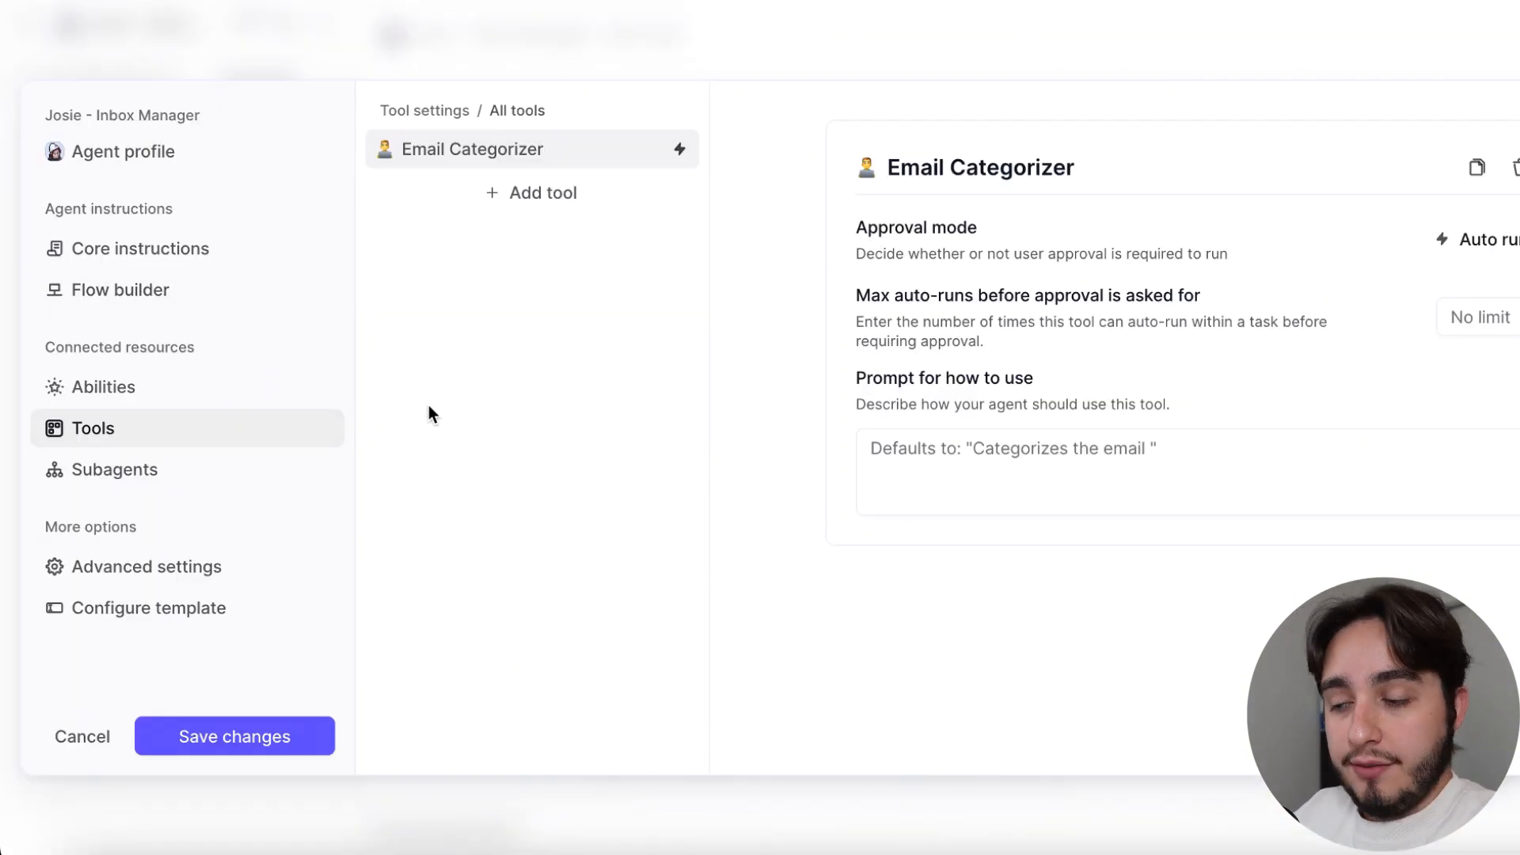
# Open the selection of new tools for the Inbox Manager agent and look through the existing own tools
pyautogui.click(528, 198)
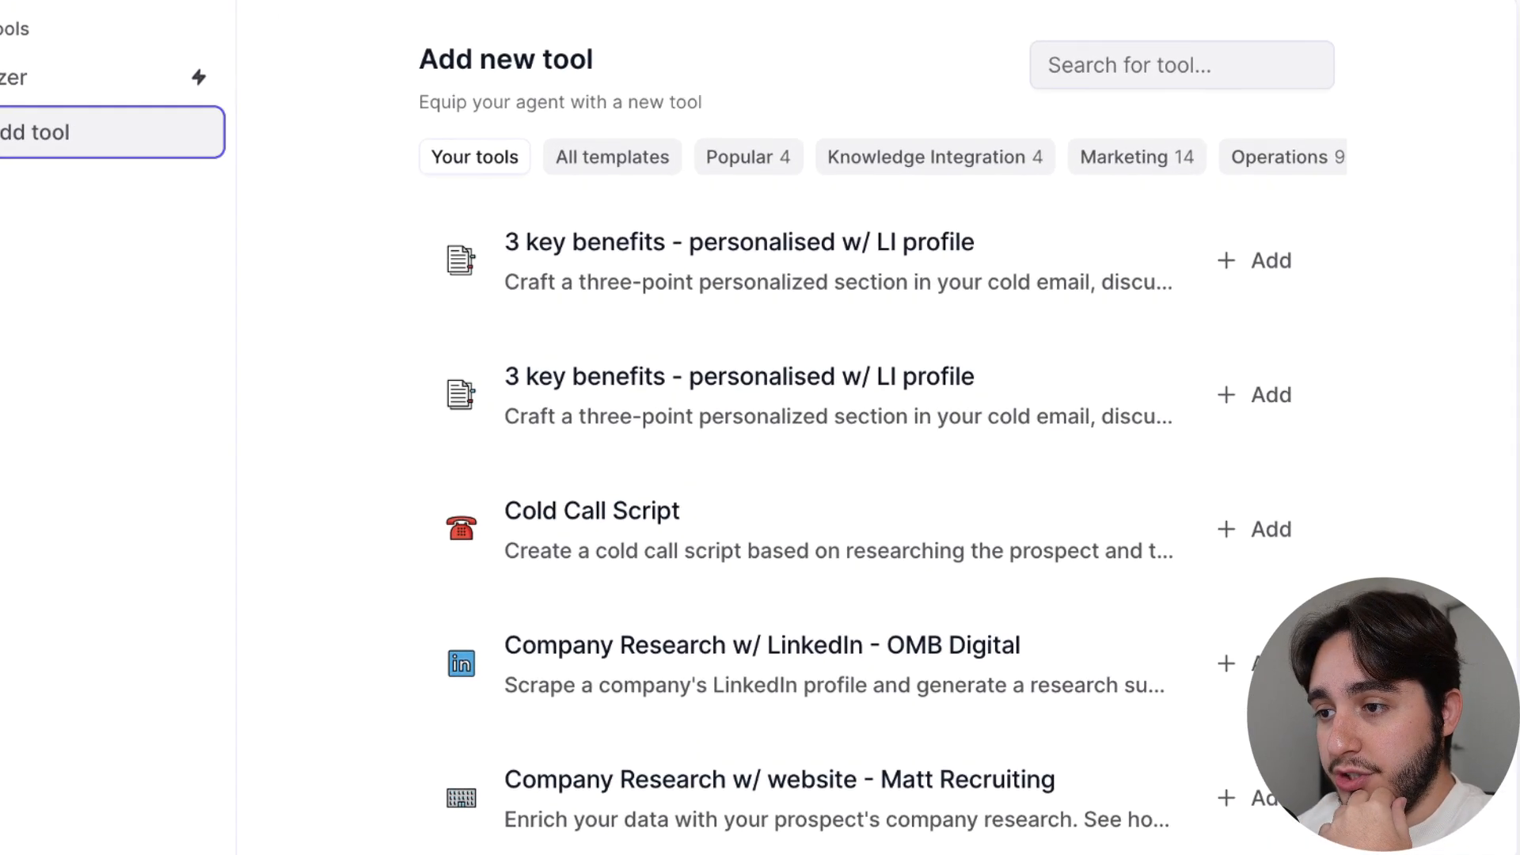
pyautogui.scroll(-20, 817, 354)
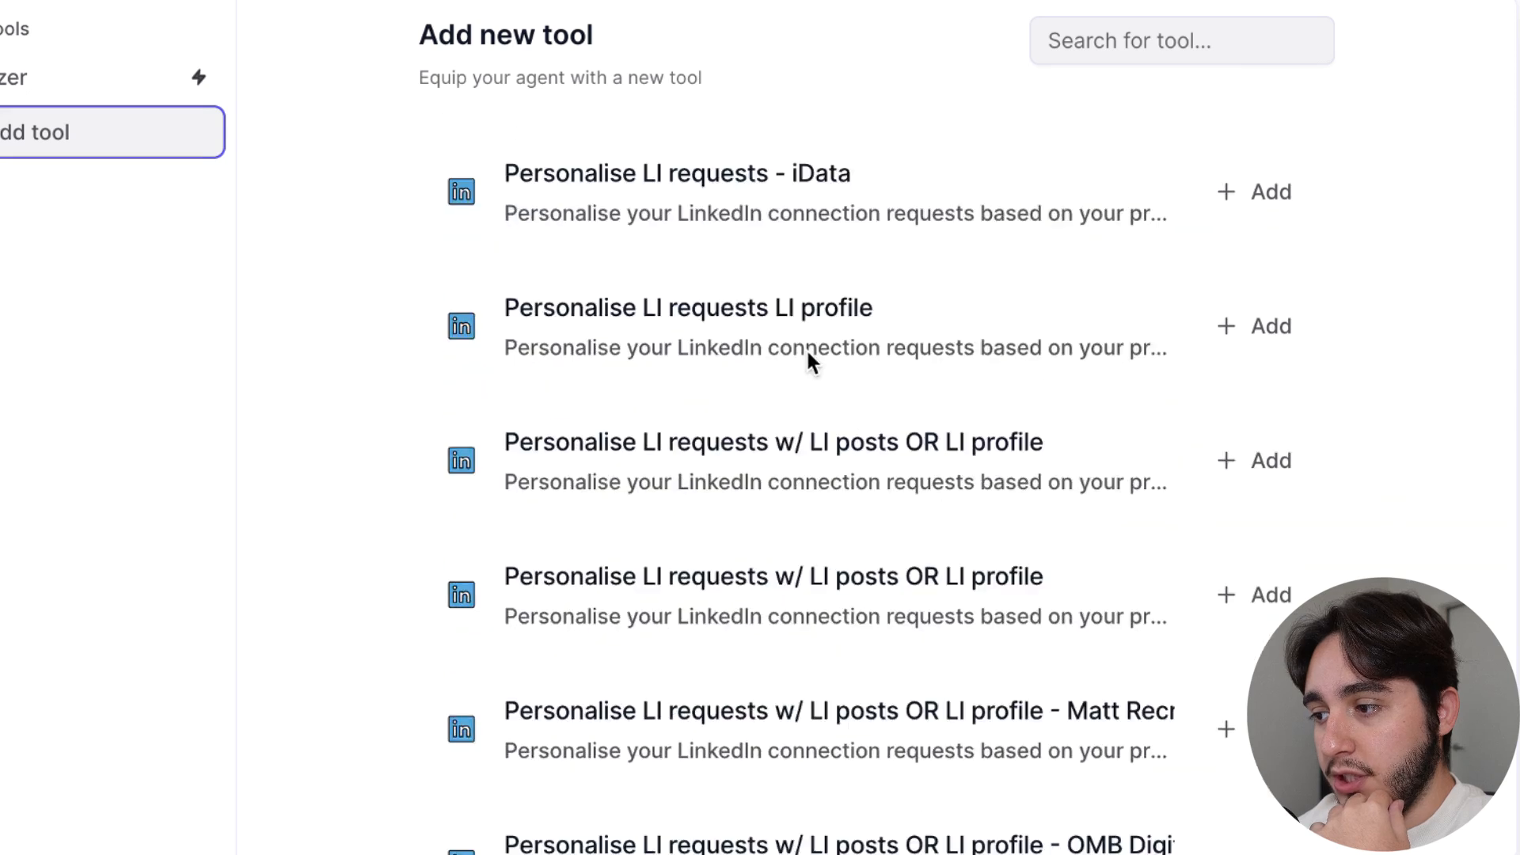
pyautogui.scroll(-5, 808, 360)
pyautogui.scroll(20, 808, 361)
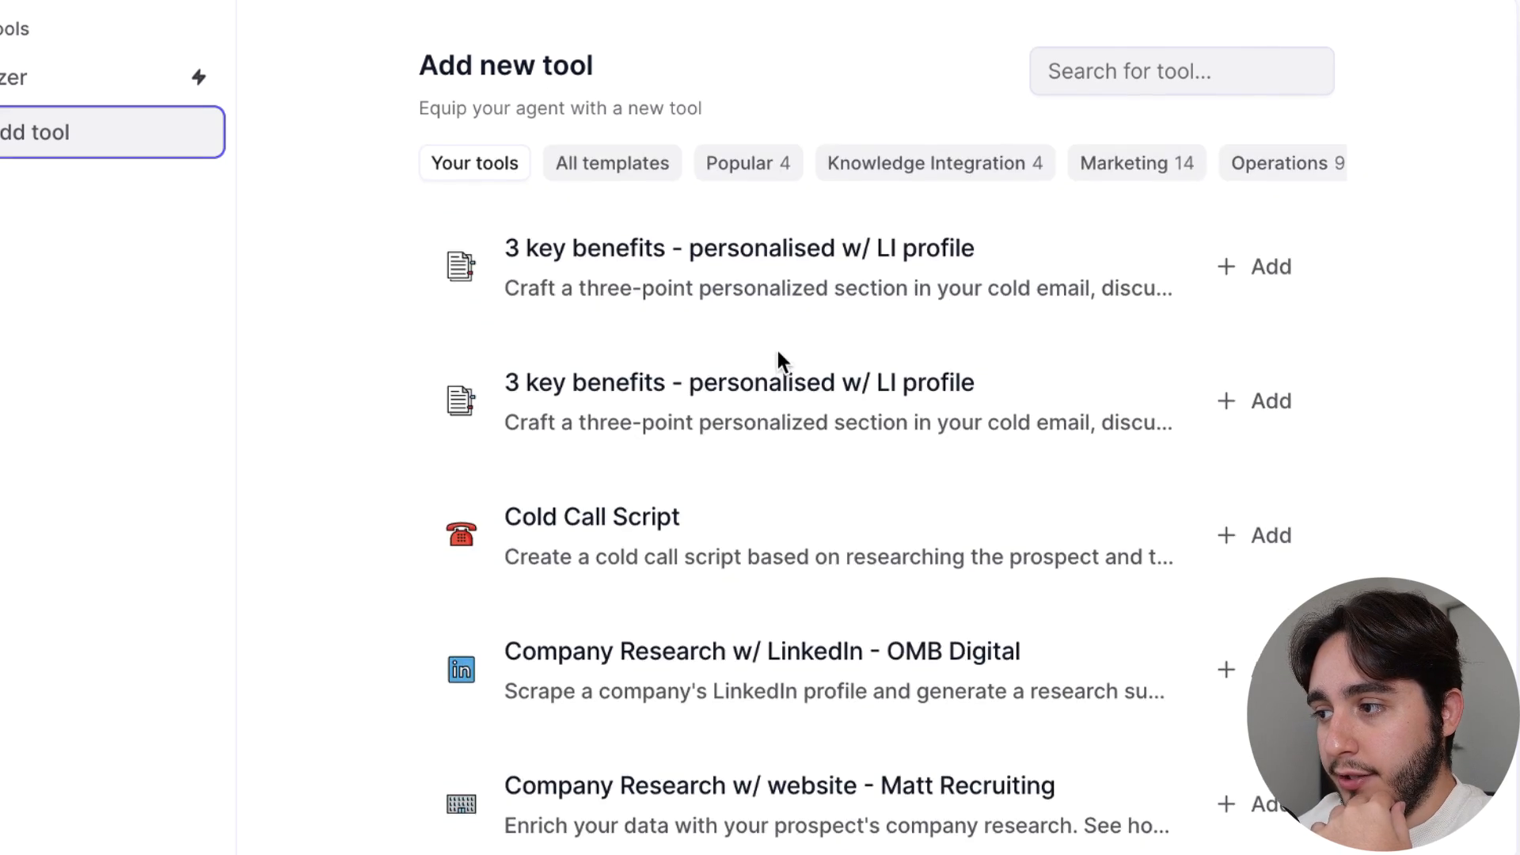
# Try searching the available tools by name, and browse the Marketing tool templates
pyautogui.click(1146, 75)
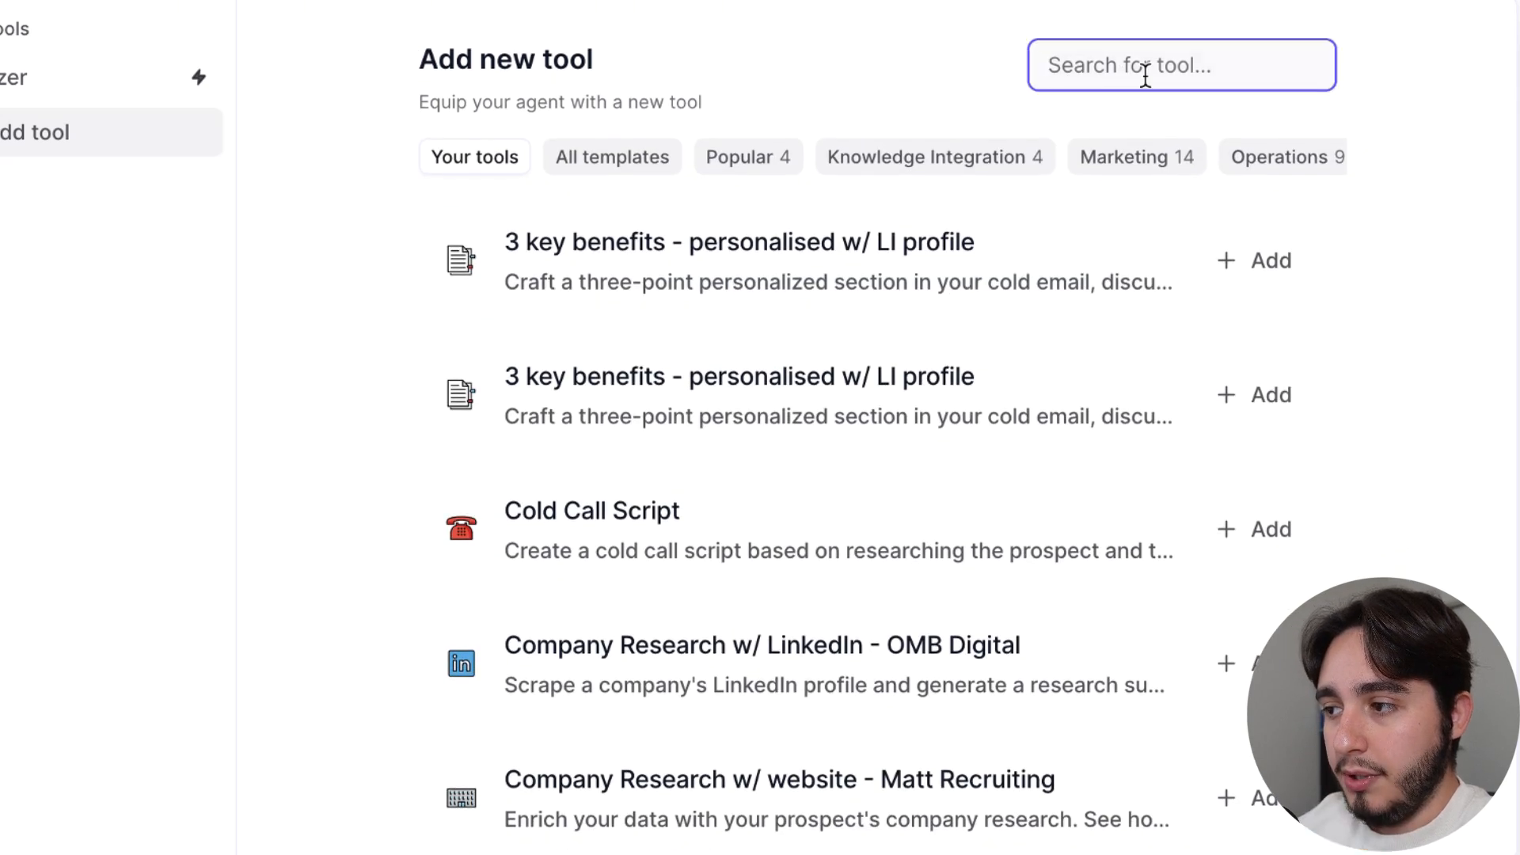
pyautogui.write('comapmy')
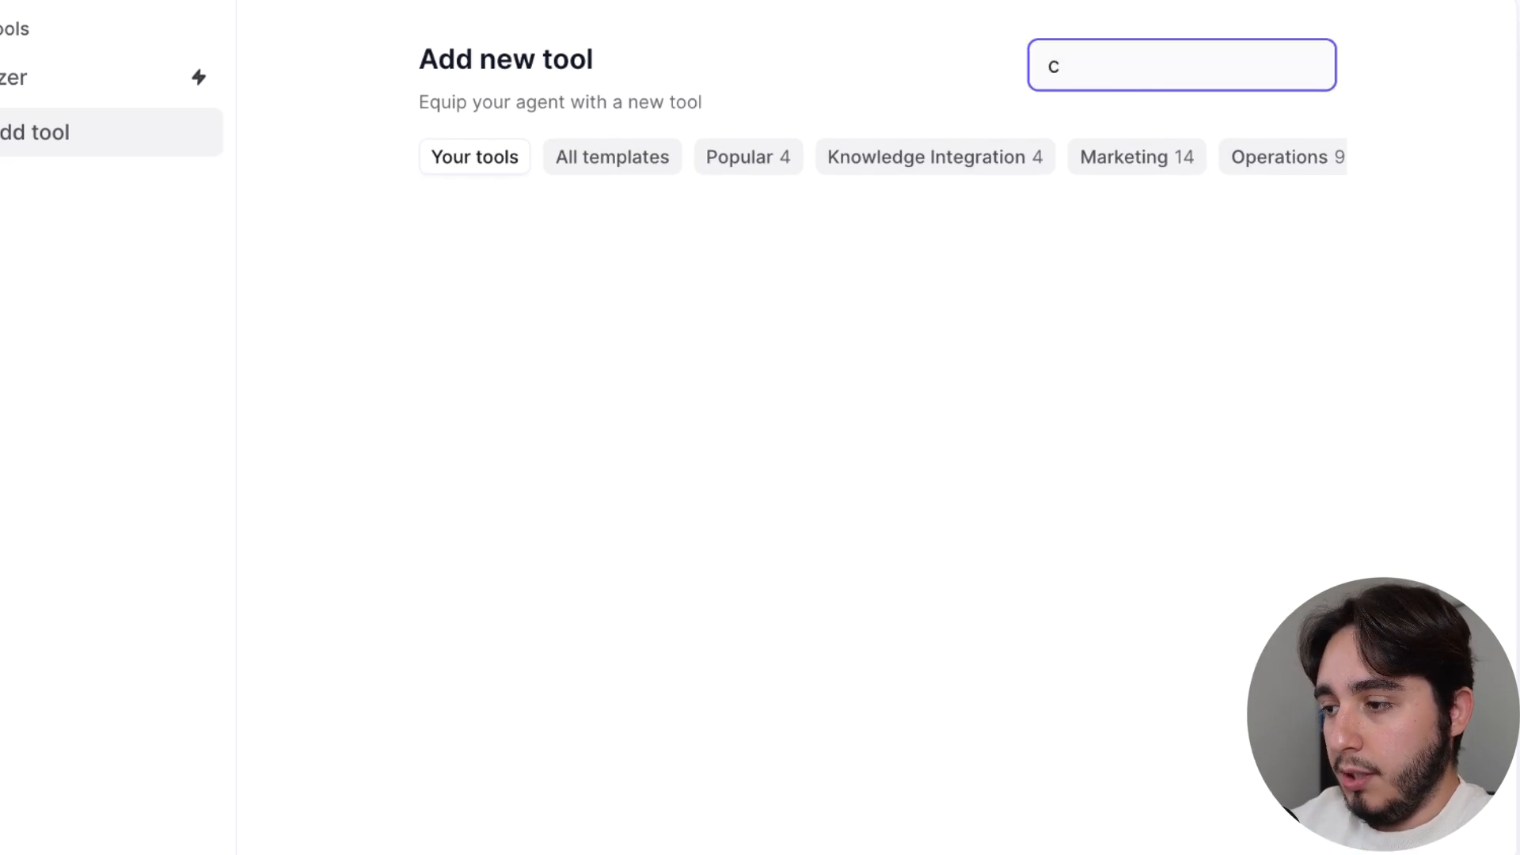
pyautogui.press('BackSpace')
pyautogui.press('BackSpace')
pyautogui.press('BackSpace')
pyautogui.press('BackSpace')
pyautogui.press('BackSpace')
pyautogui.press('BackSpace')
pyautogui.press('BackSpace')
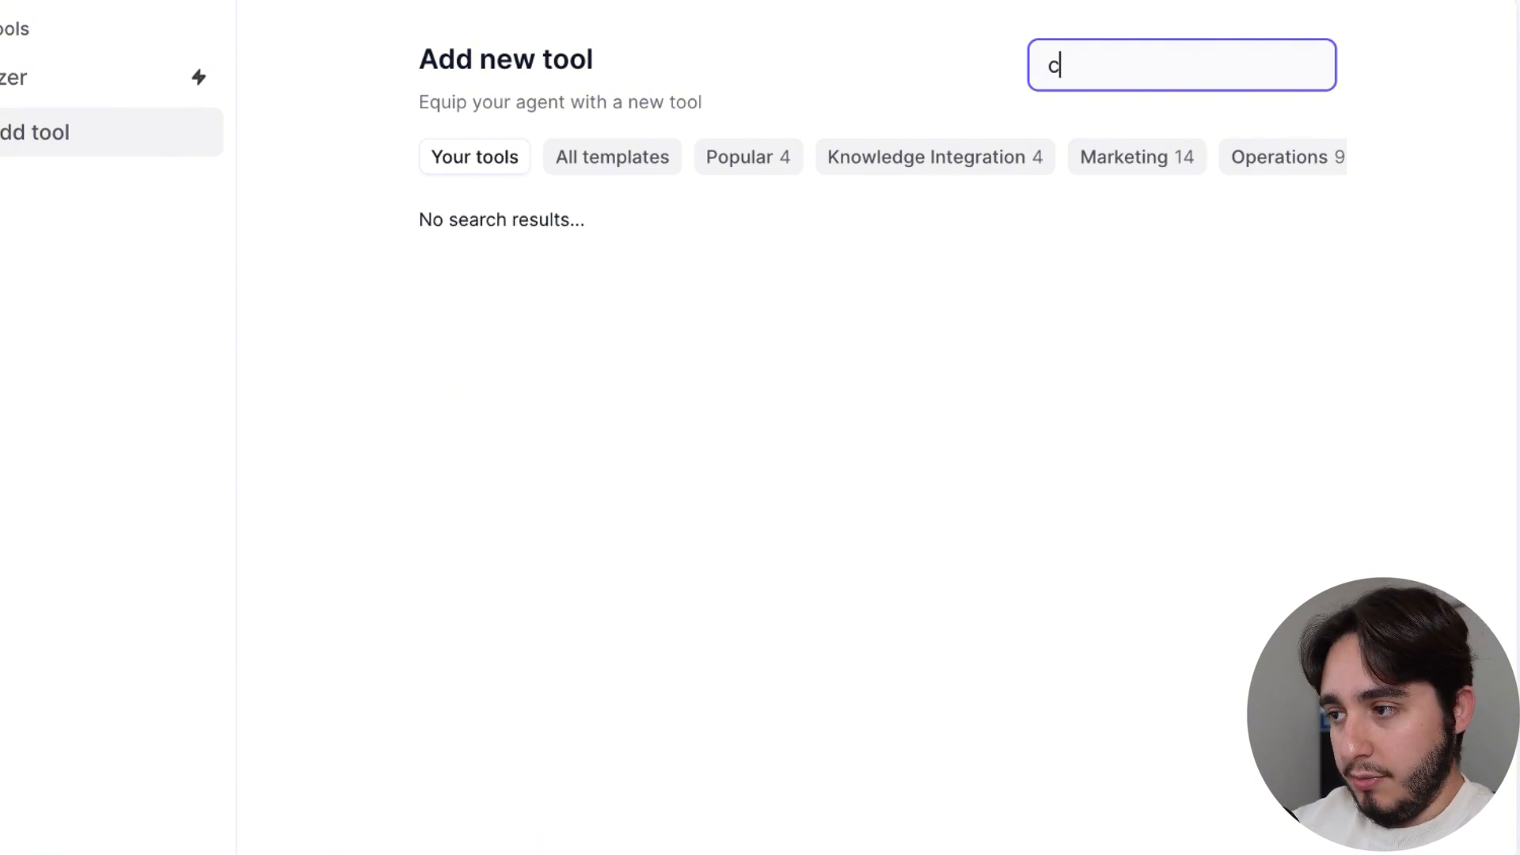
pyautogui.click(1140, 164)
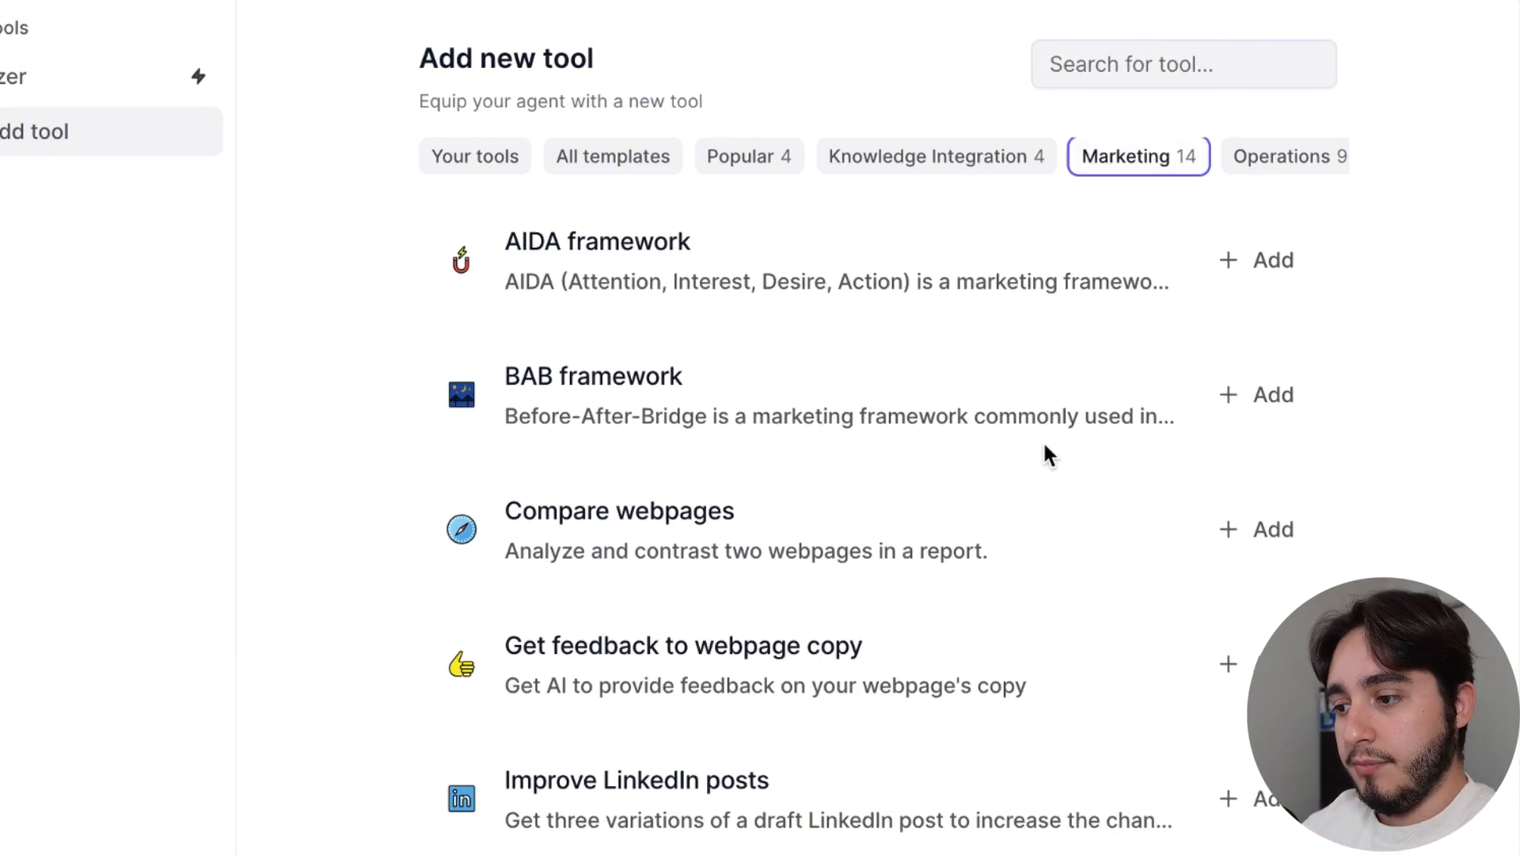
pyautogui.scroll(-2, 1044, 445)
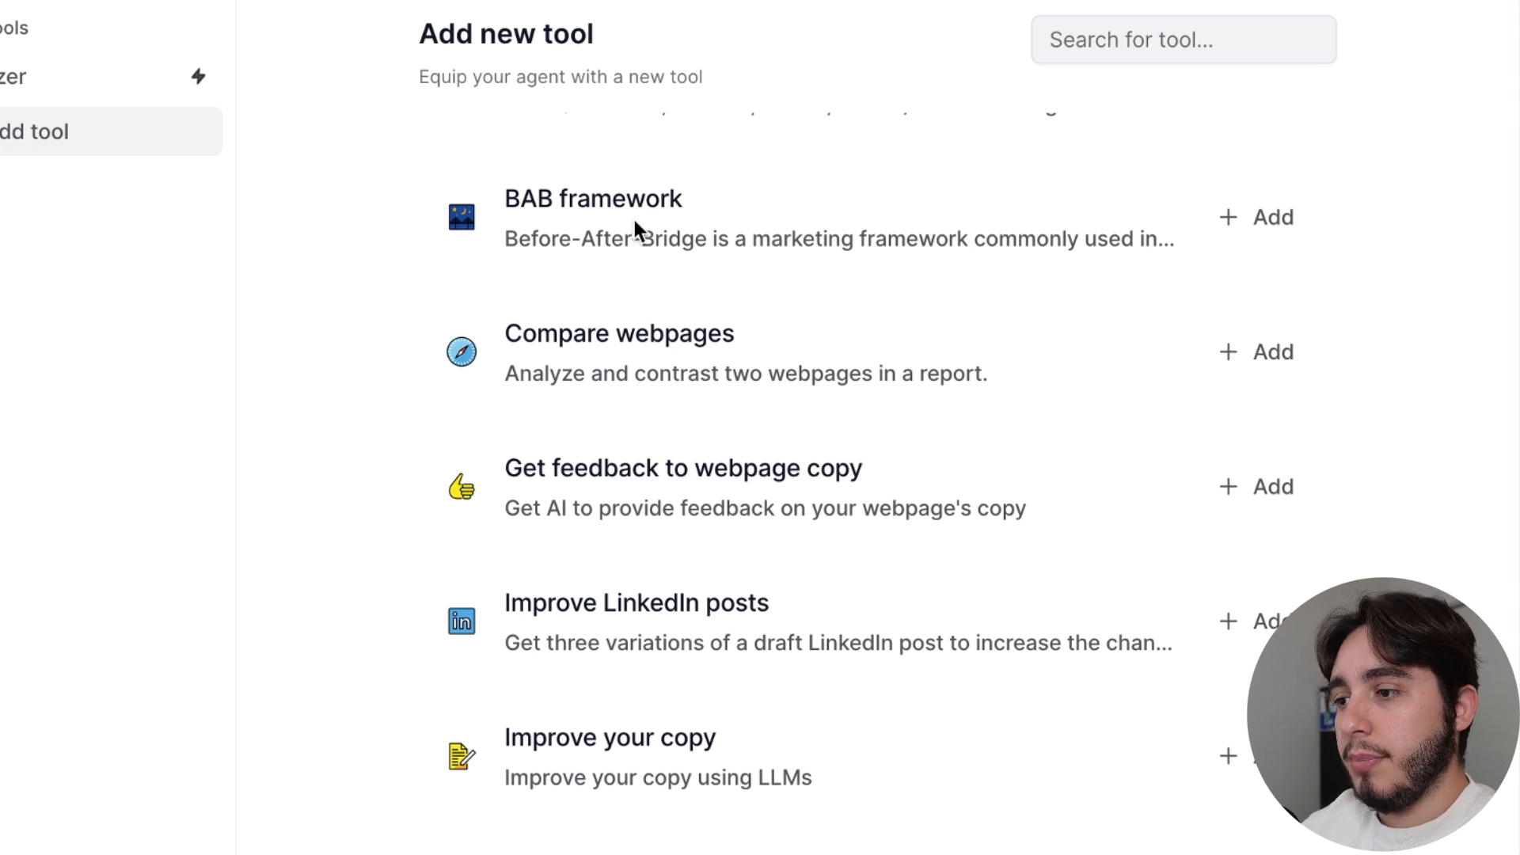
# Show the agent's connected subagents and review the settings of the Email Calendar Bookings Agent
pyautogui.click(176, 489)
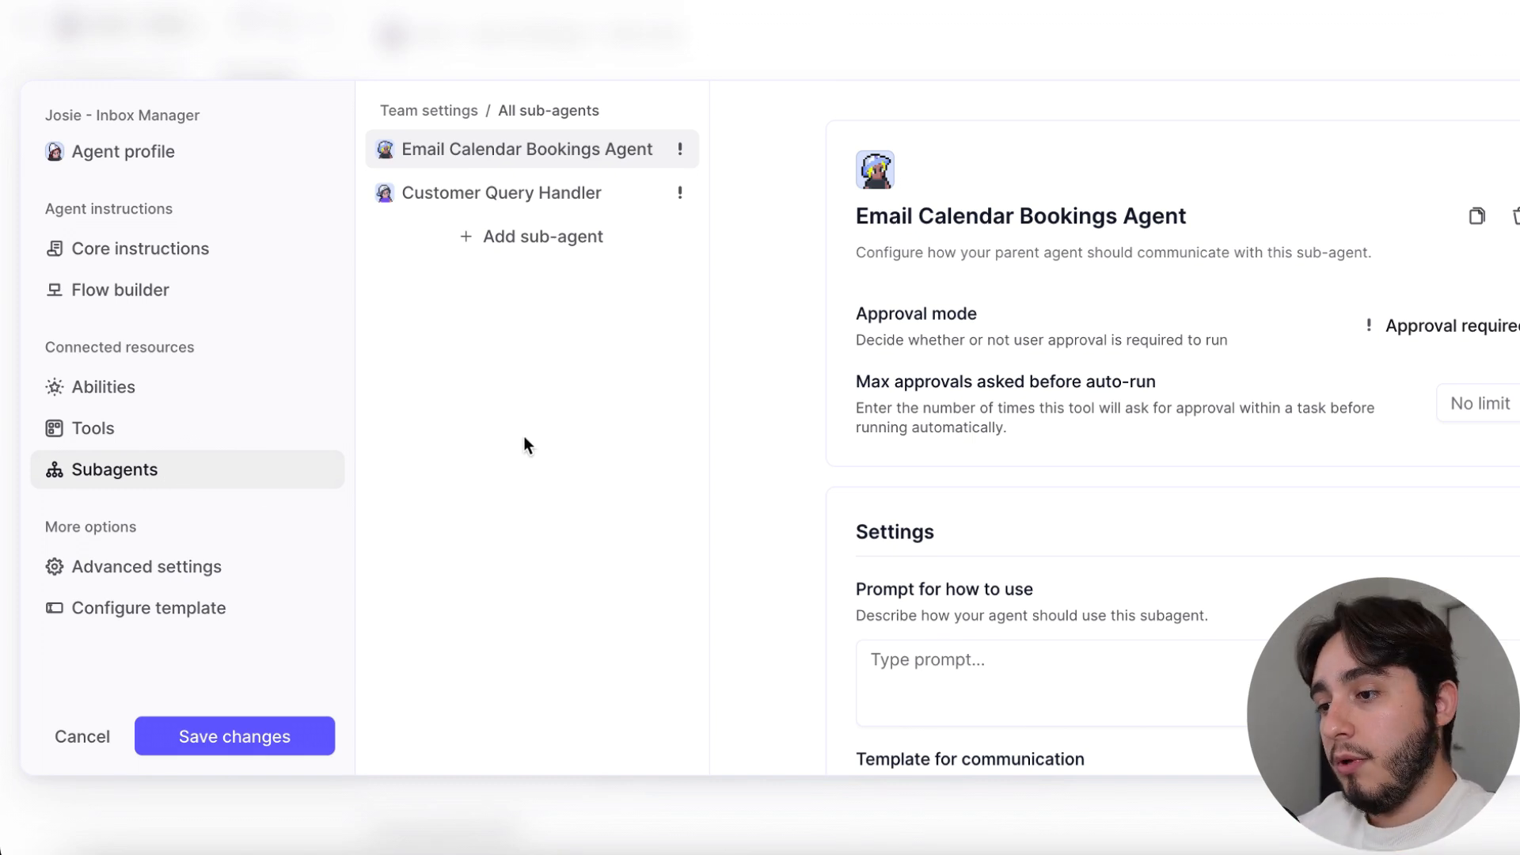
pyautogui.scroll(-2, 777, 363)
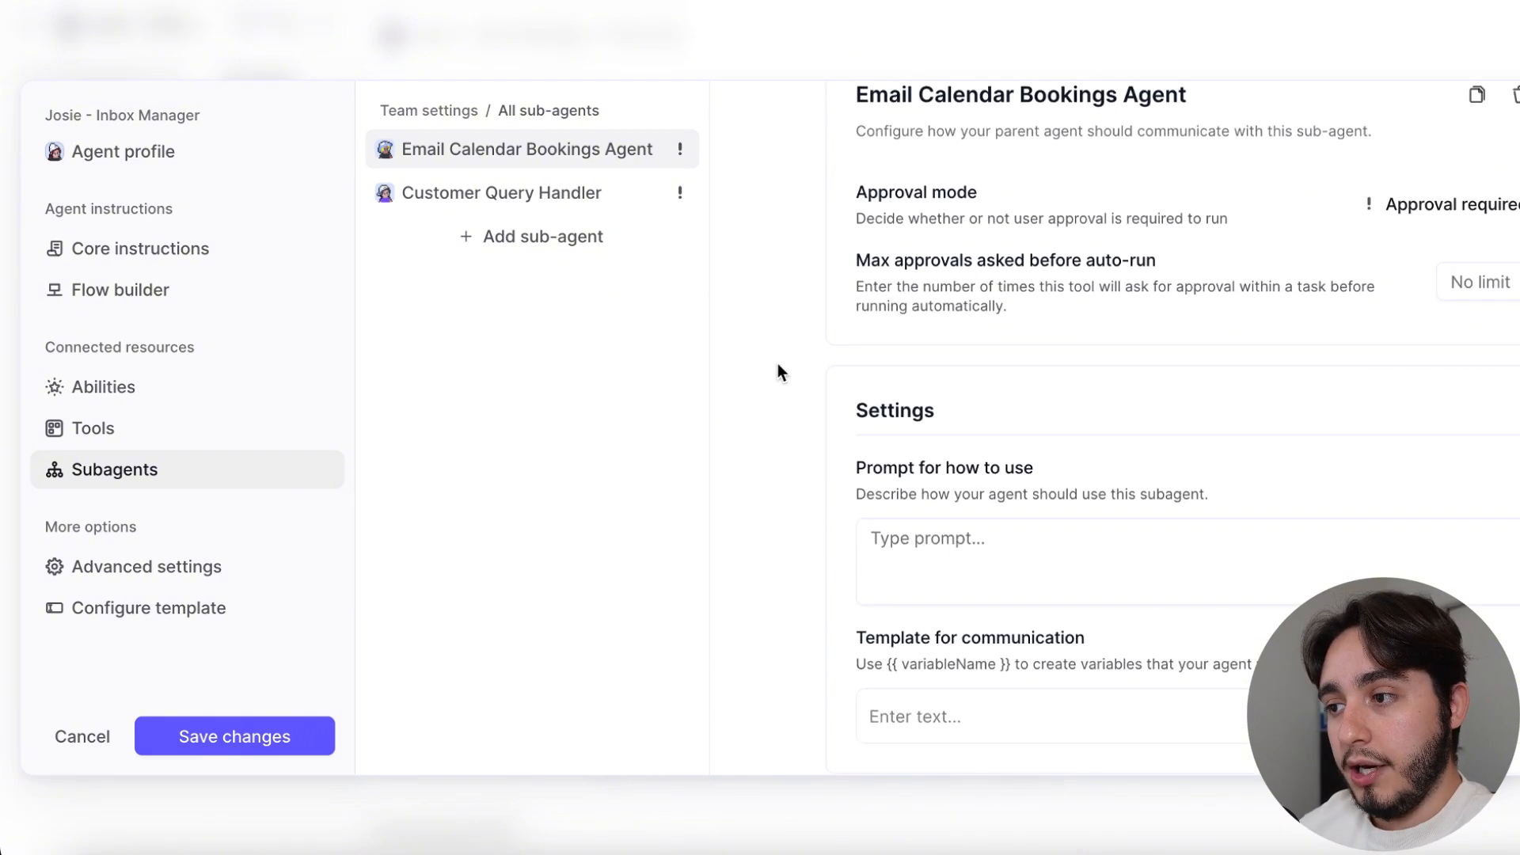
pyautogui.scroll(1, 778, 363)
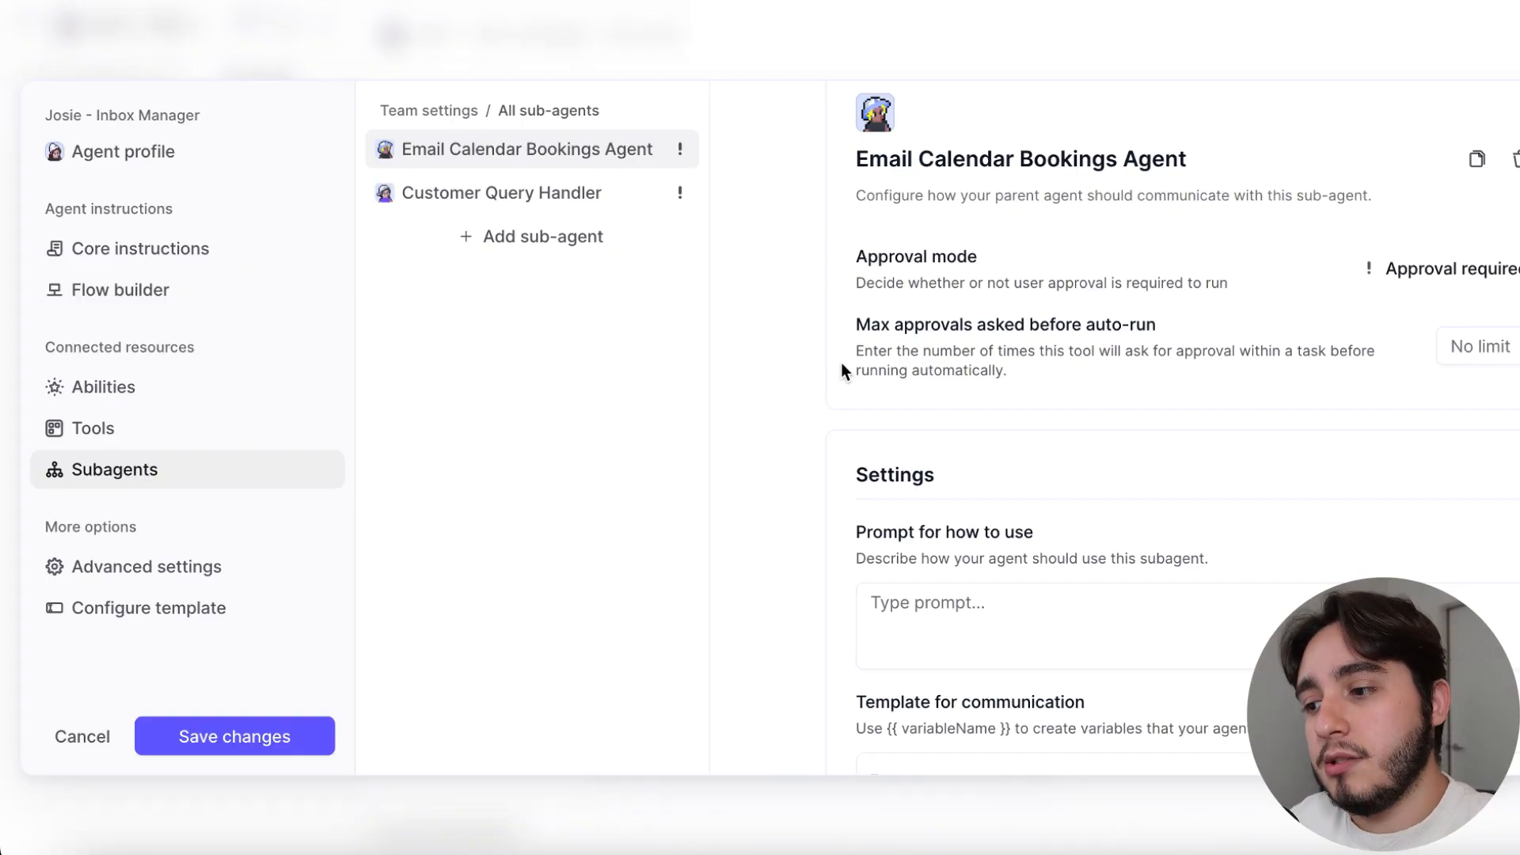
# Check which agents can be added as subagents and open the Customer Query Handler's settings
pyautogui.click(673, 197)
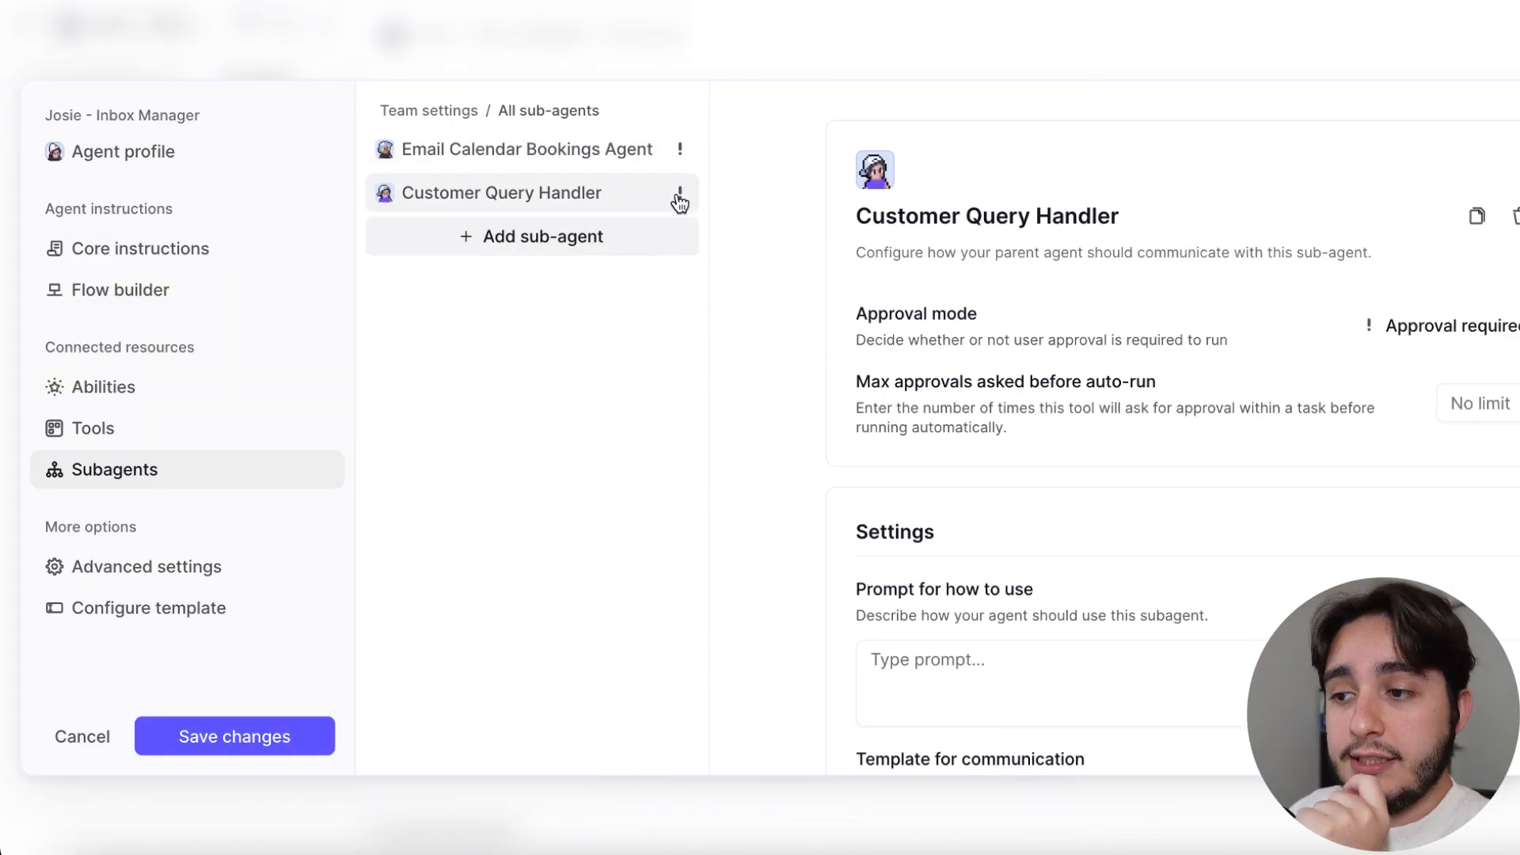
pyautogui.click(584, 245)
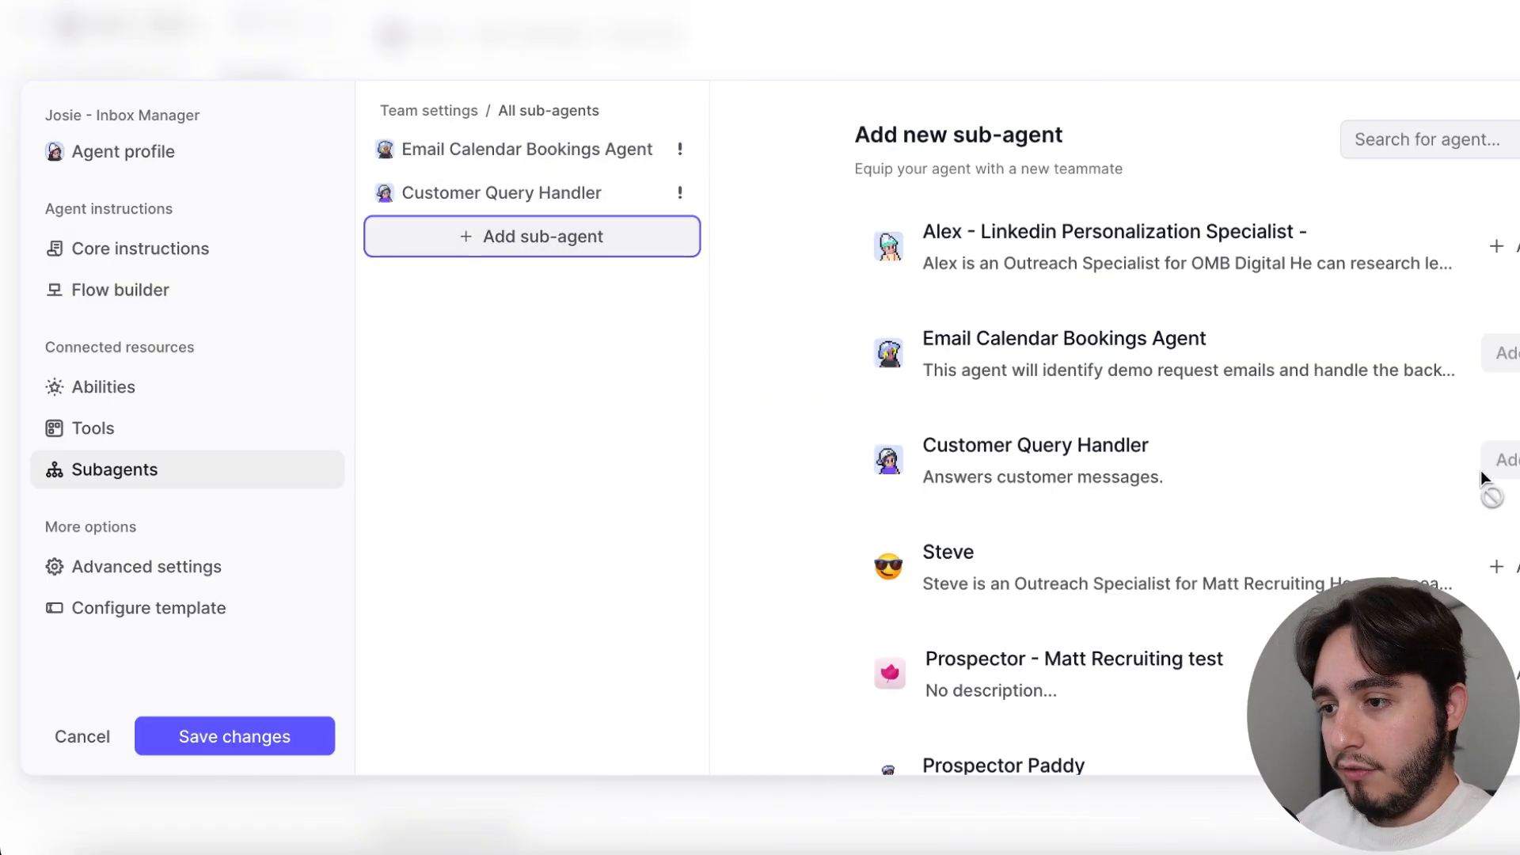
pyautogui.click(449, 196)
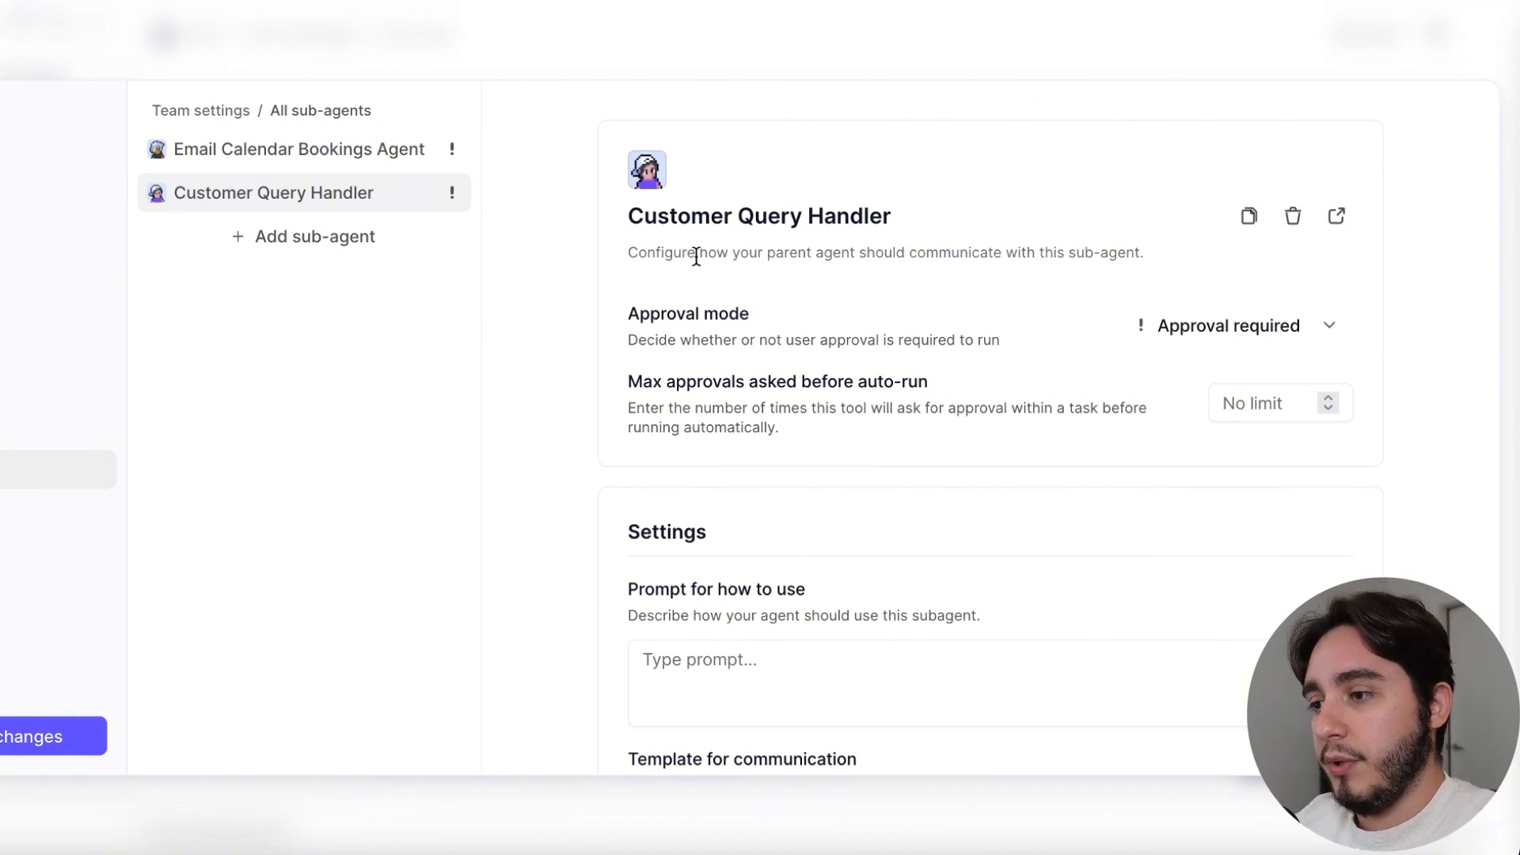
# Try the Auto run approval mode for the Customer Query Handler and return it to Approval required
pyautogui.moveTo(625, 217); pyautogui.dragTo(900, 219)
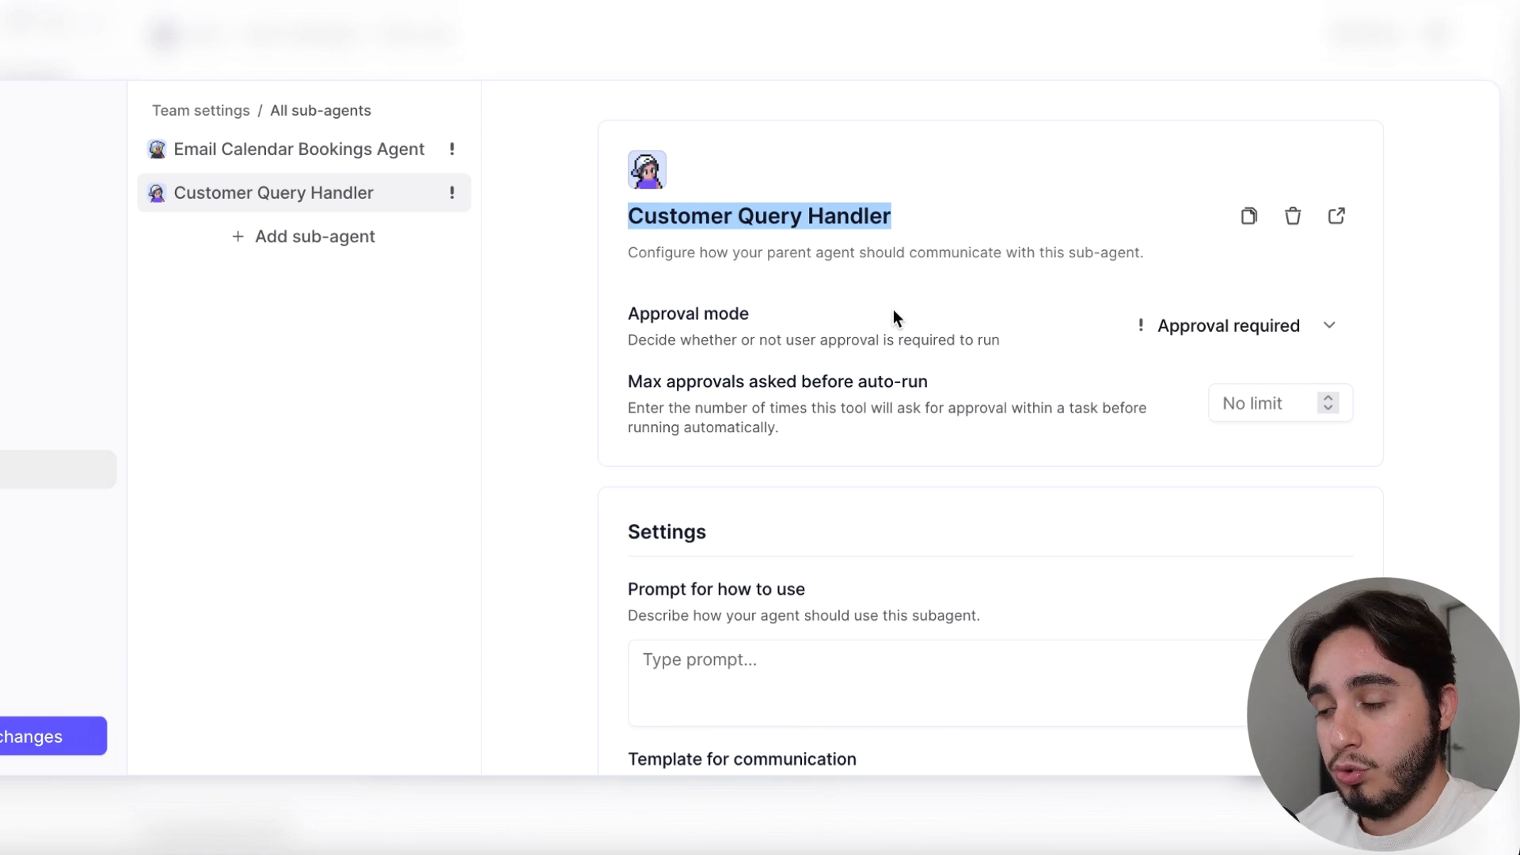
pyautogui.click(1267, 325)
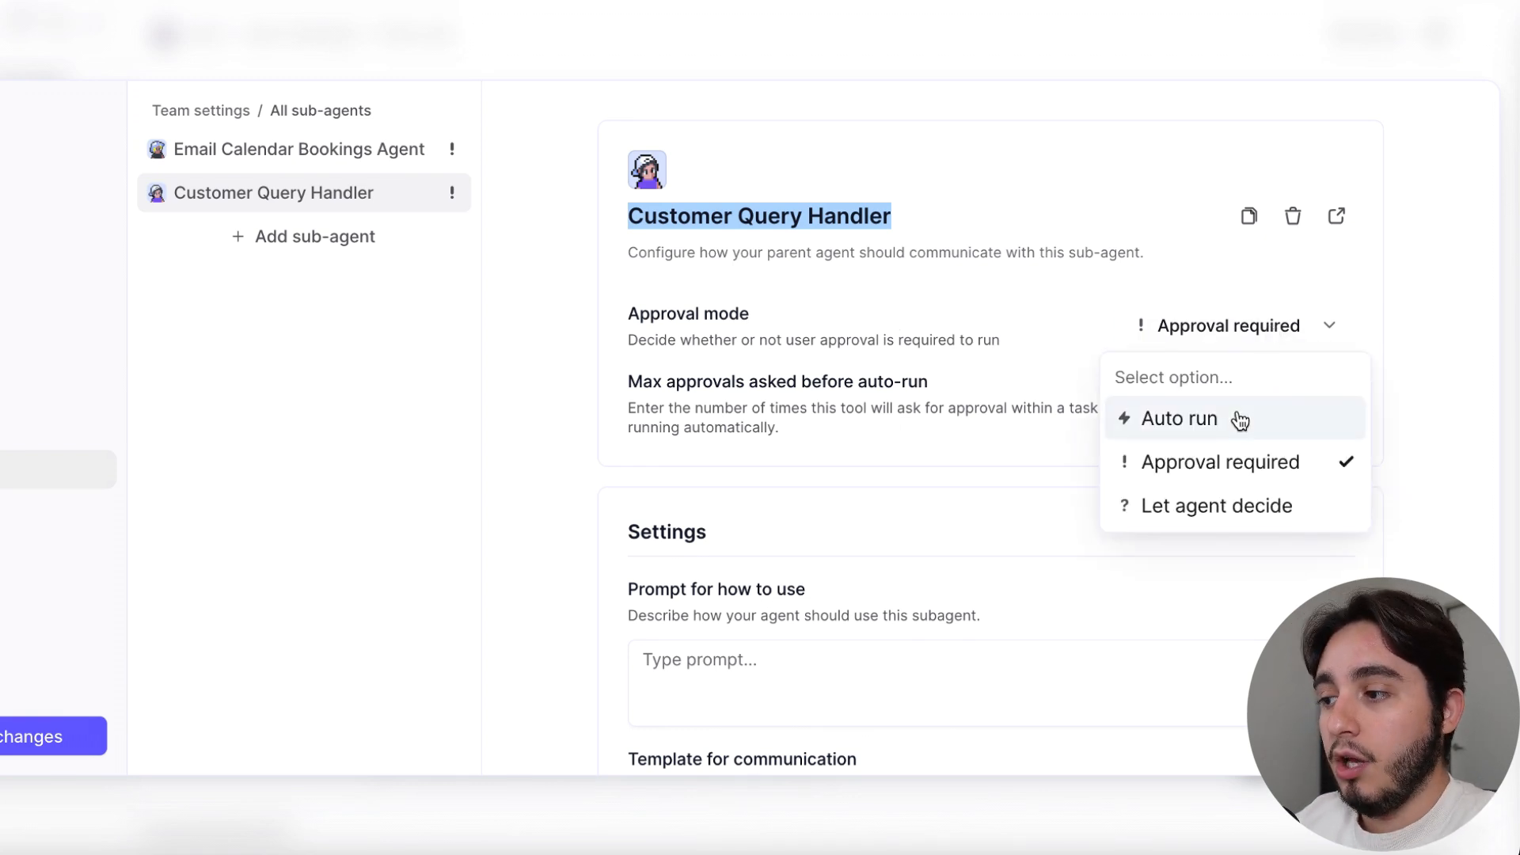
pyautogui.click(1240, 420)
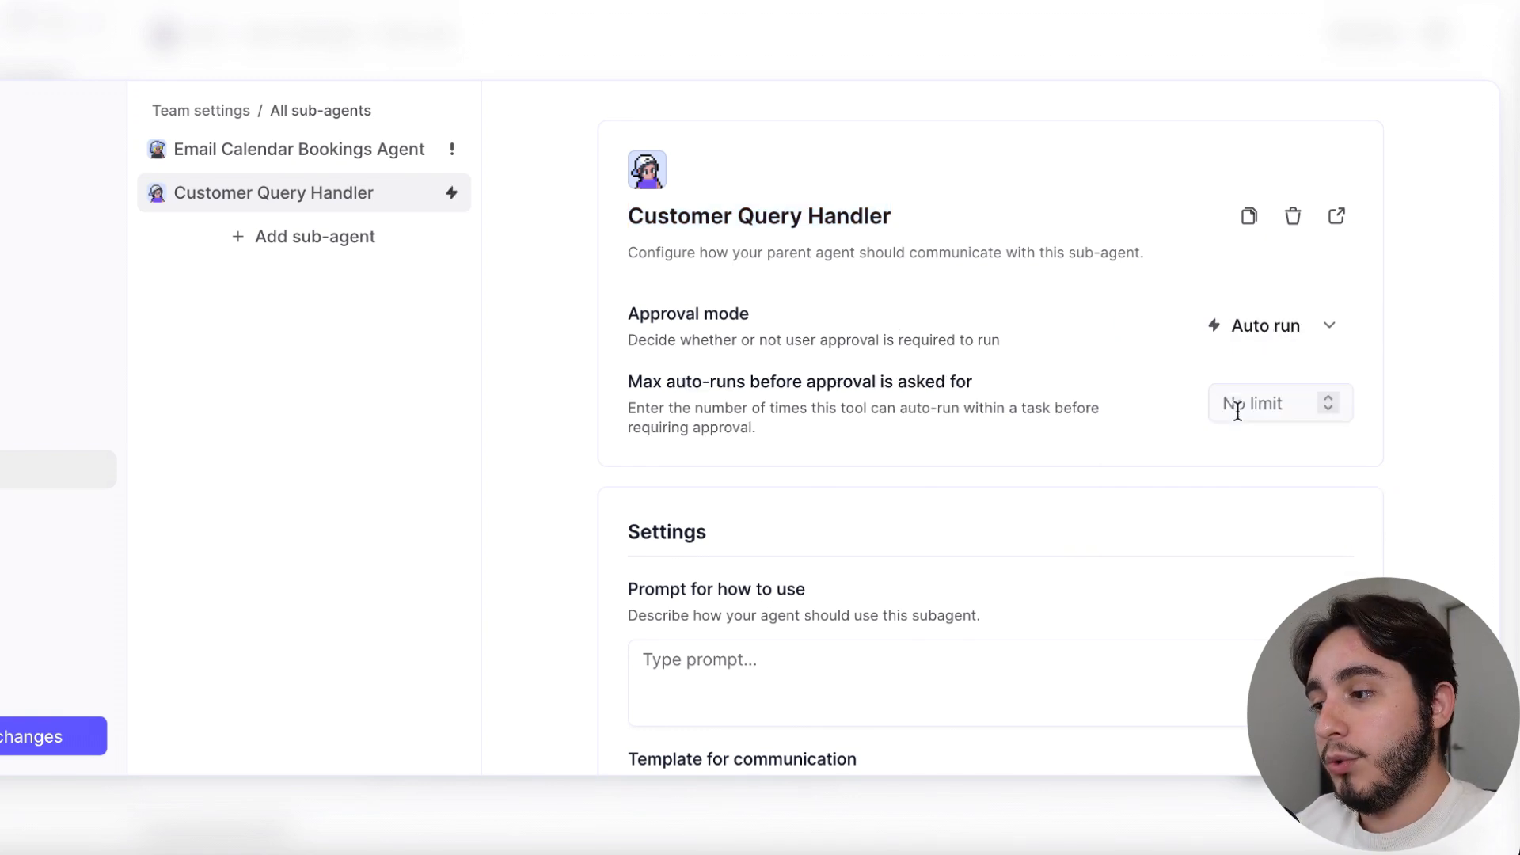
pyautogui.click(1316, 336)
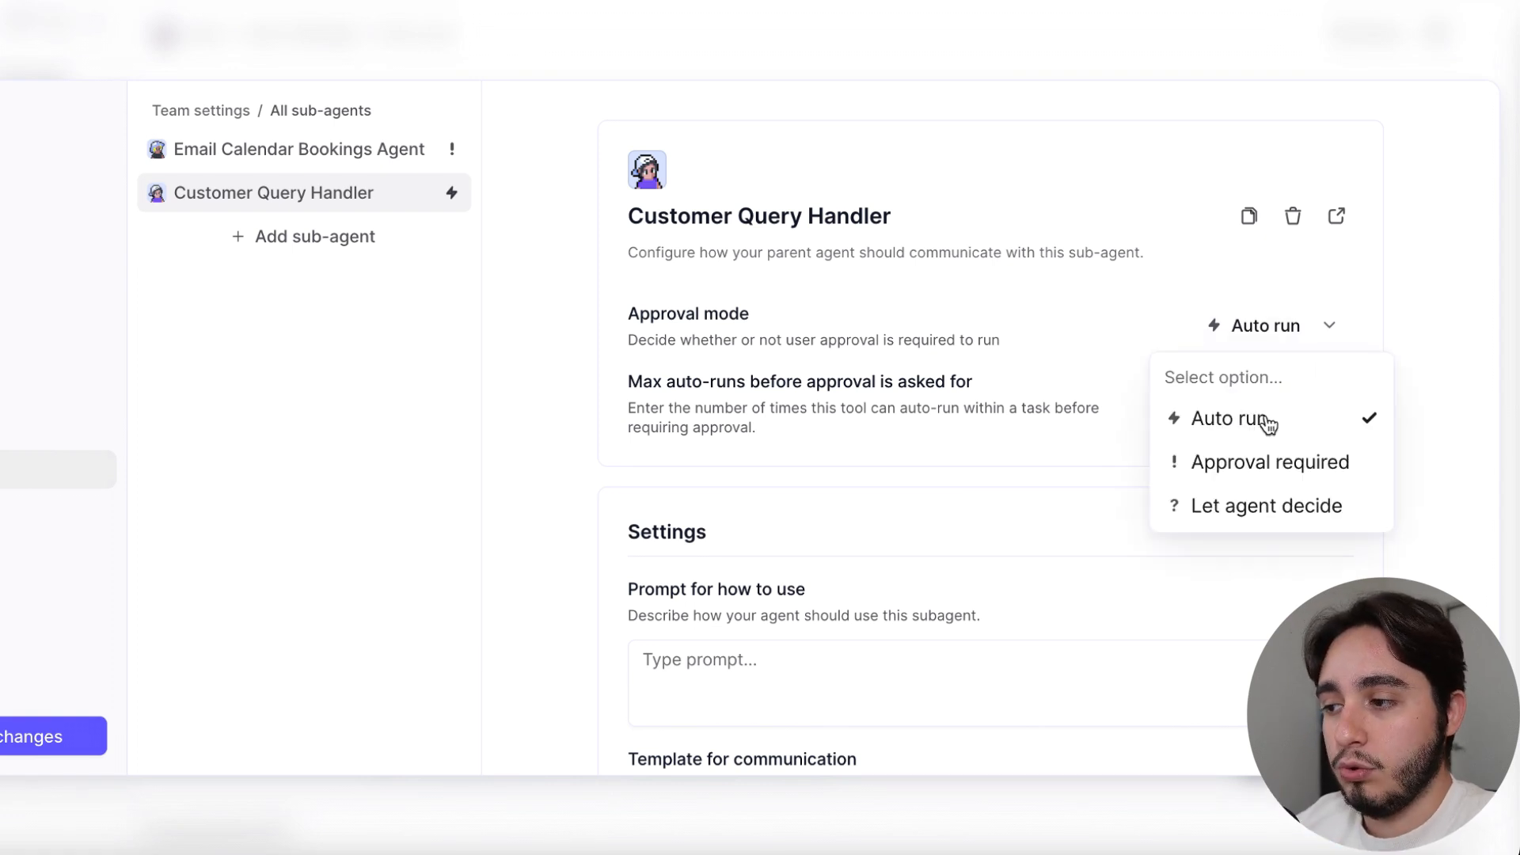
pyautogui.click(1306, 472)
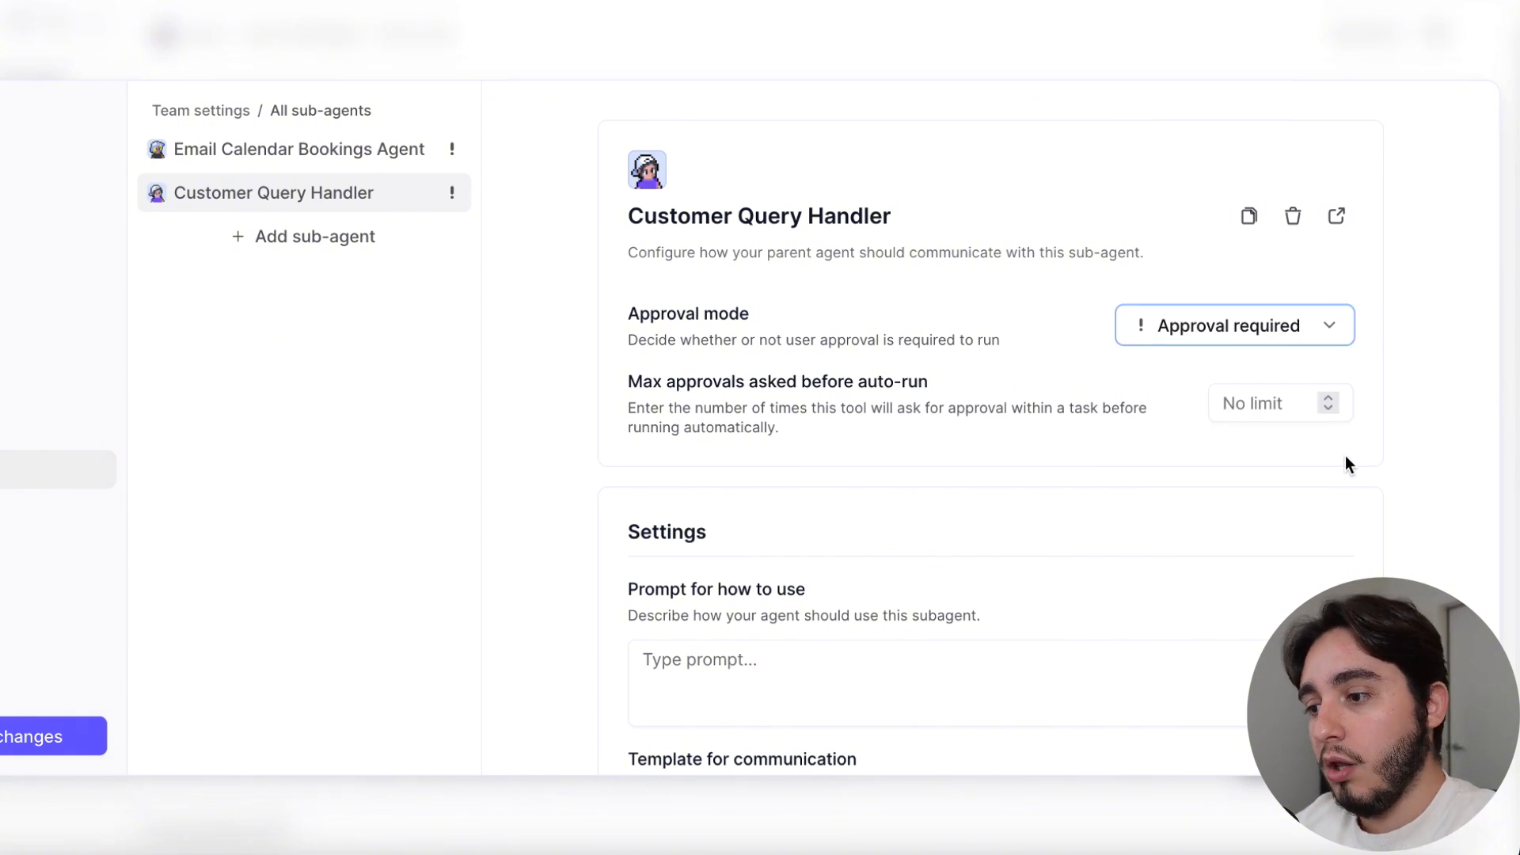
# Examine the Customer Query Handler's template for communication, its headings and variables, and the descriptions given for those variables
pyautogui.scroll(-4, 1341, 458)
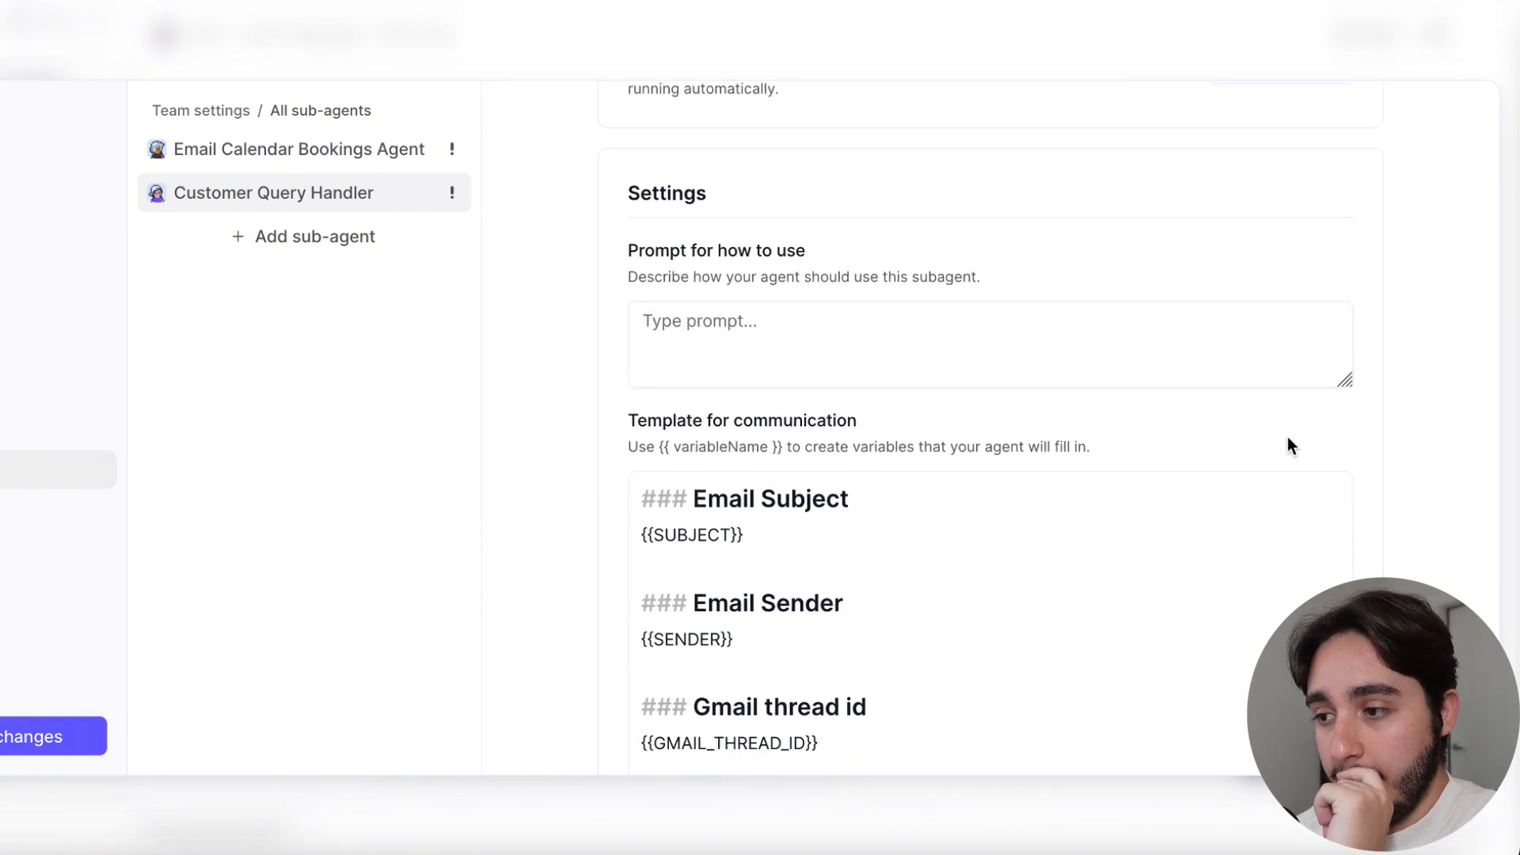
pyautogui.moveTo(638, 420); pyautogui.dragTo(913, 436)
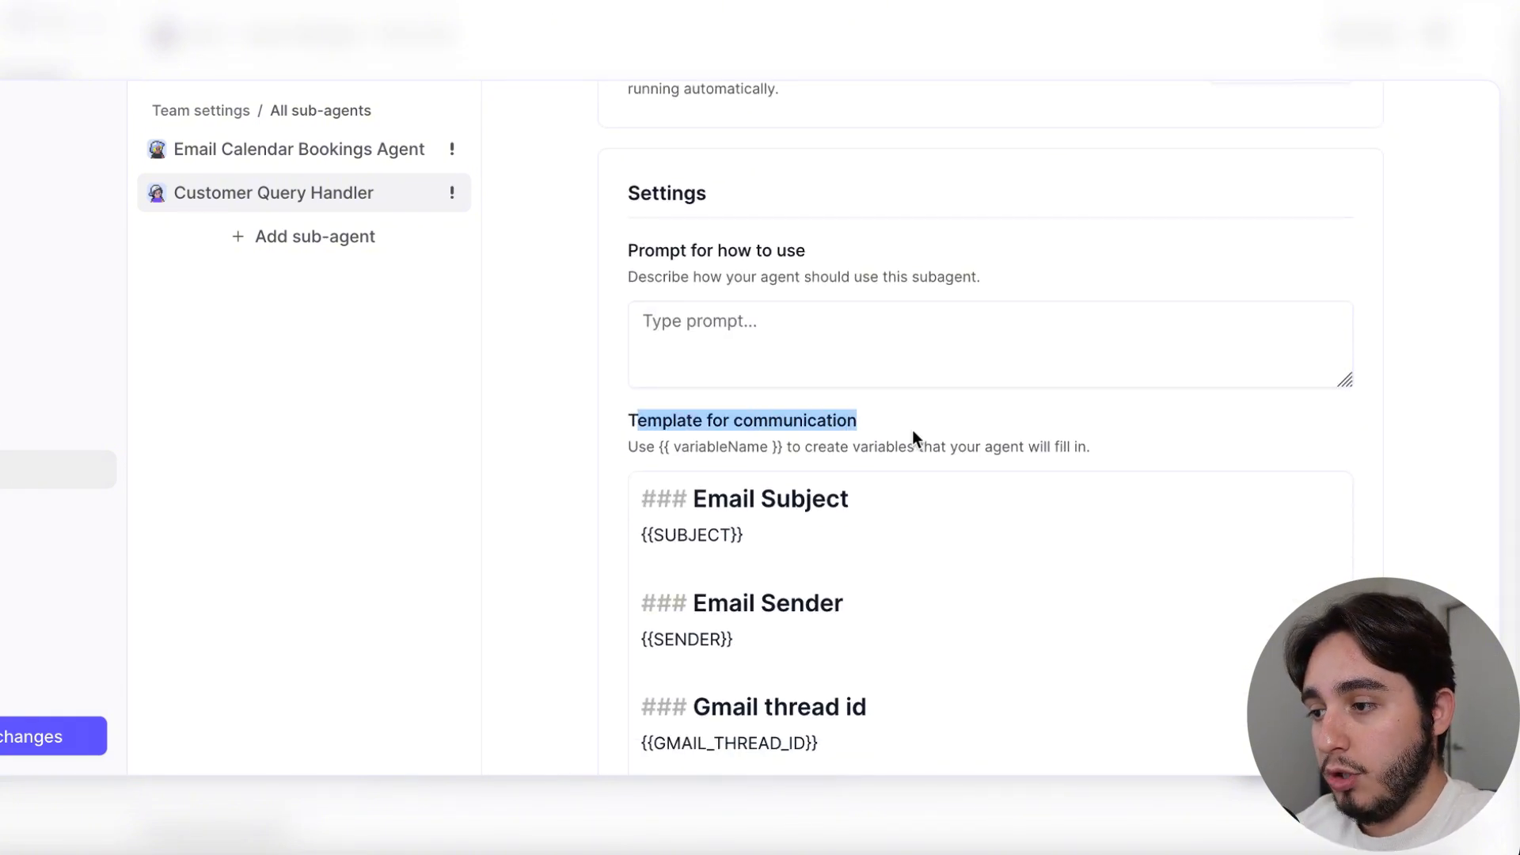
pyautogui.click(912, 431)
pyautogui.scroll(-3, 931, 432)
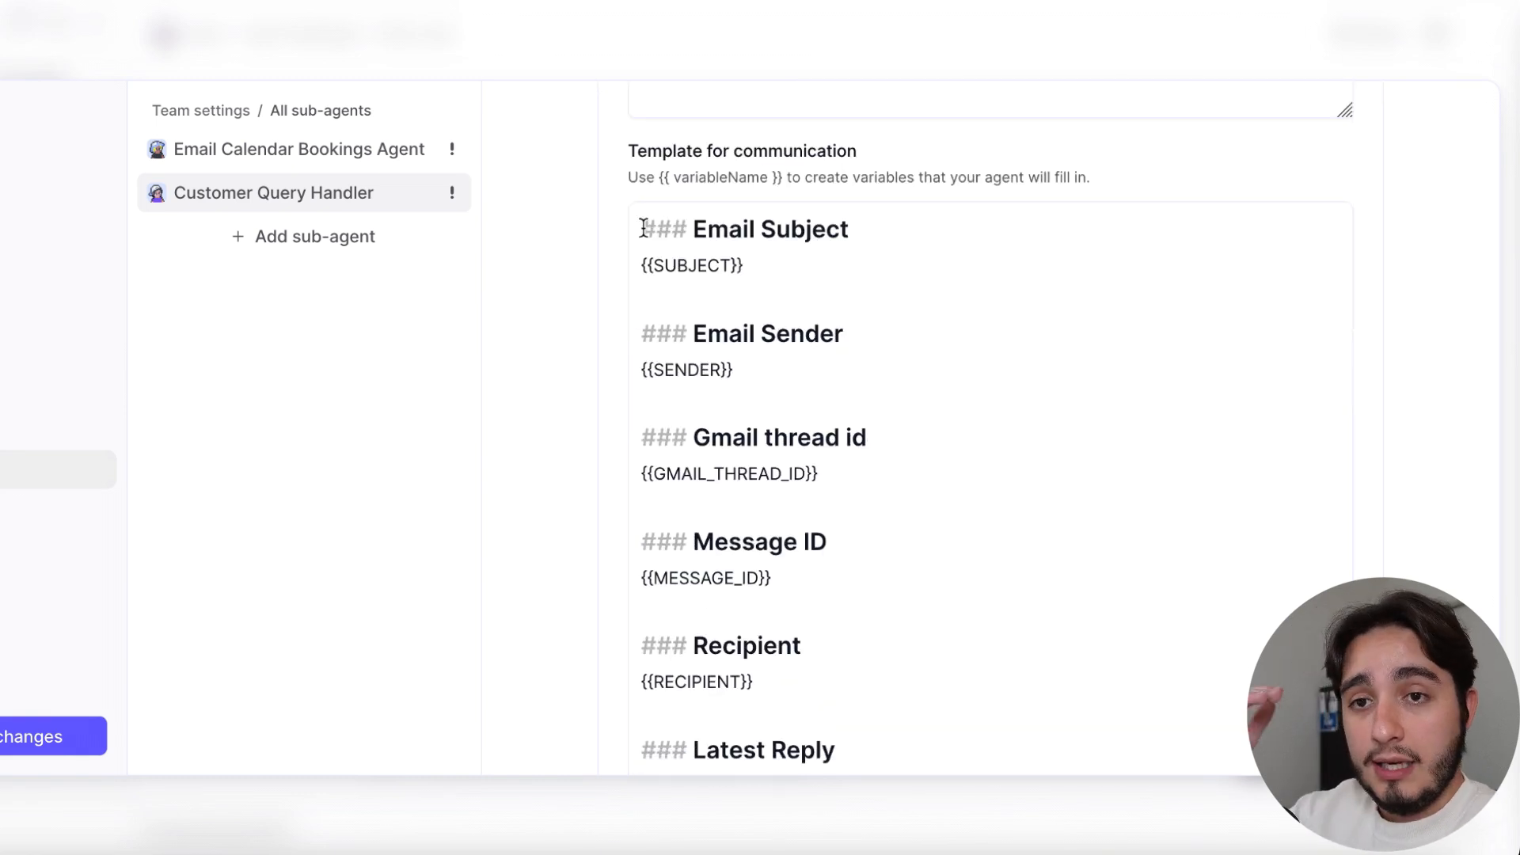
pyautogui.scroll(1, 760, 261)
pyautogui.click(868, 302)
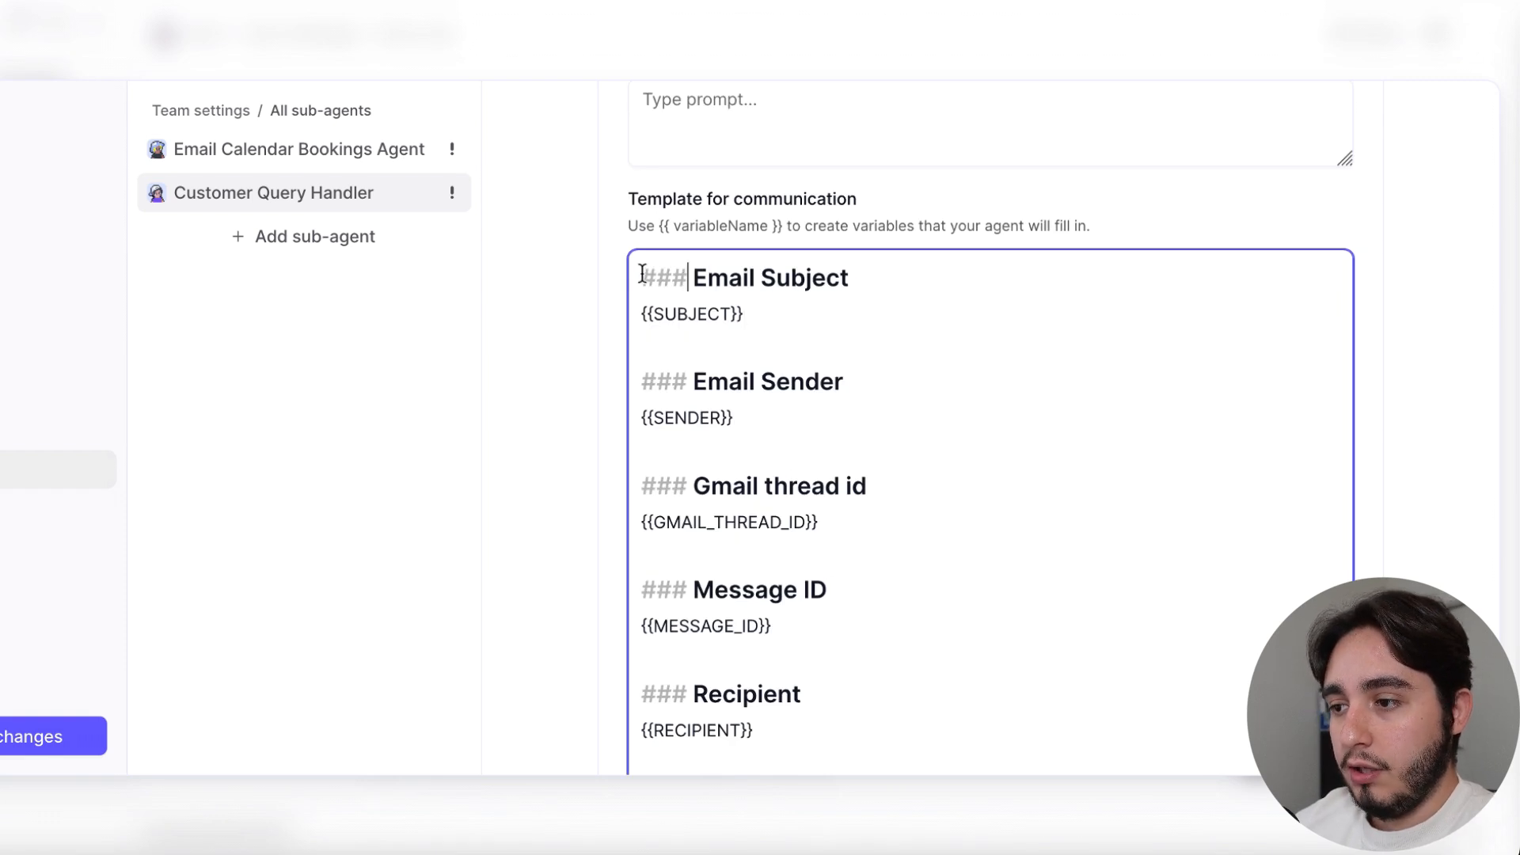
pyautogui.moveTo(683, 279); pyautogui.dragTo(617, 279)
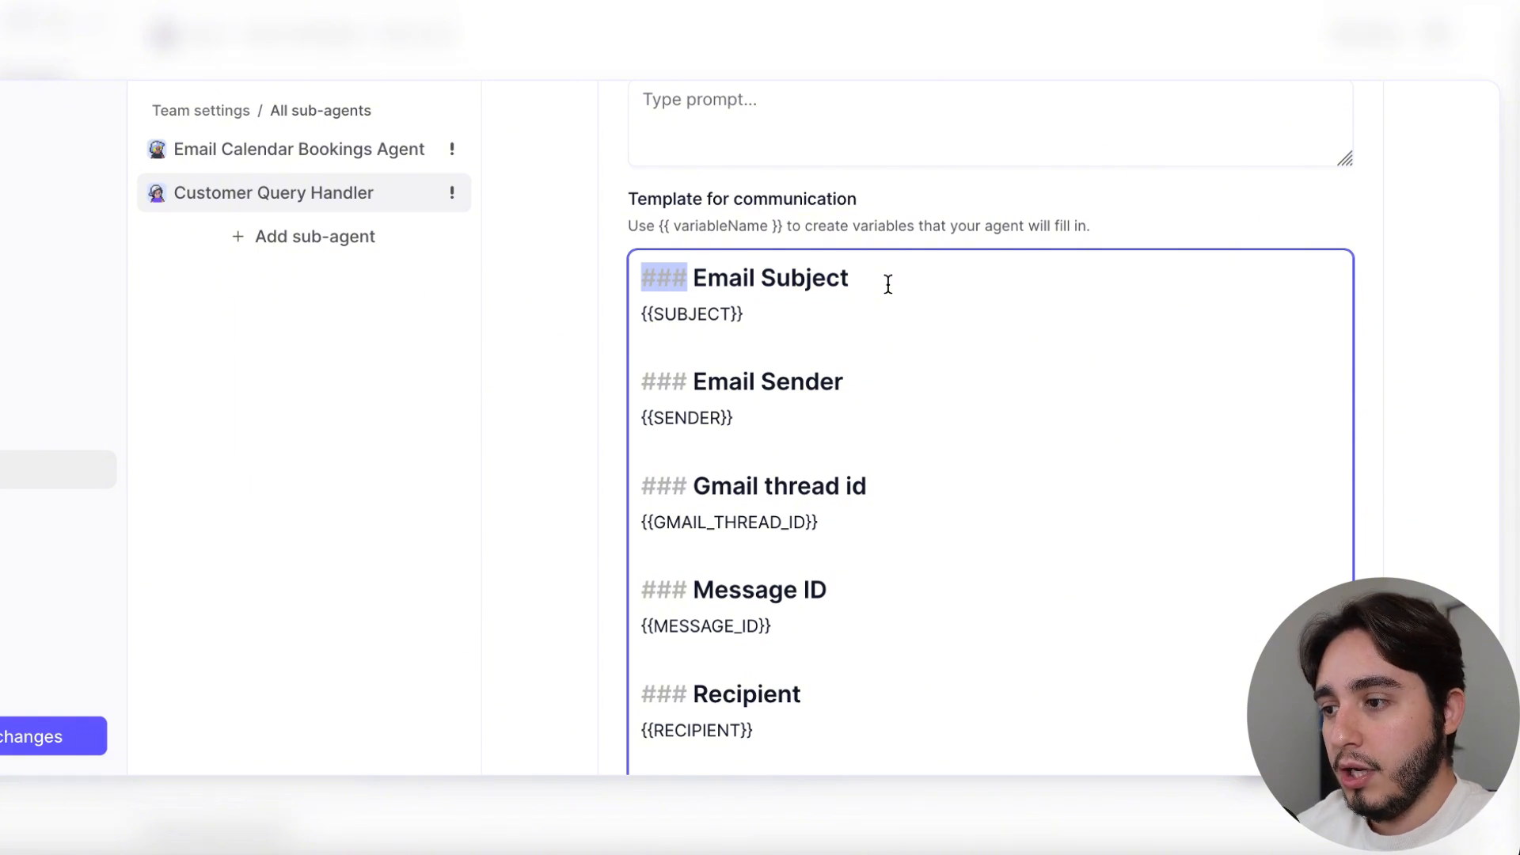
pyautogui.moveTo(852, 279); pyautogui.dragTo(641, 297)
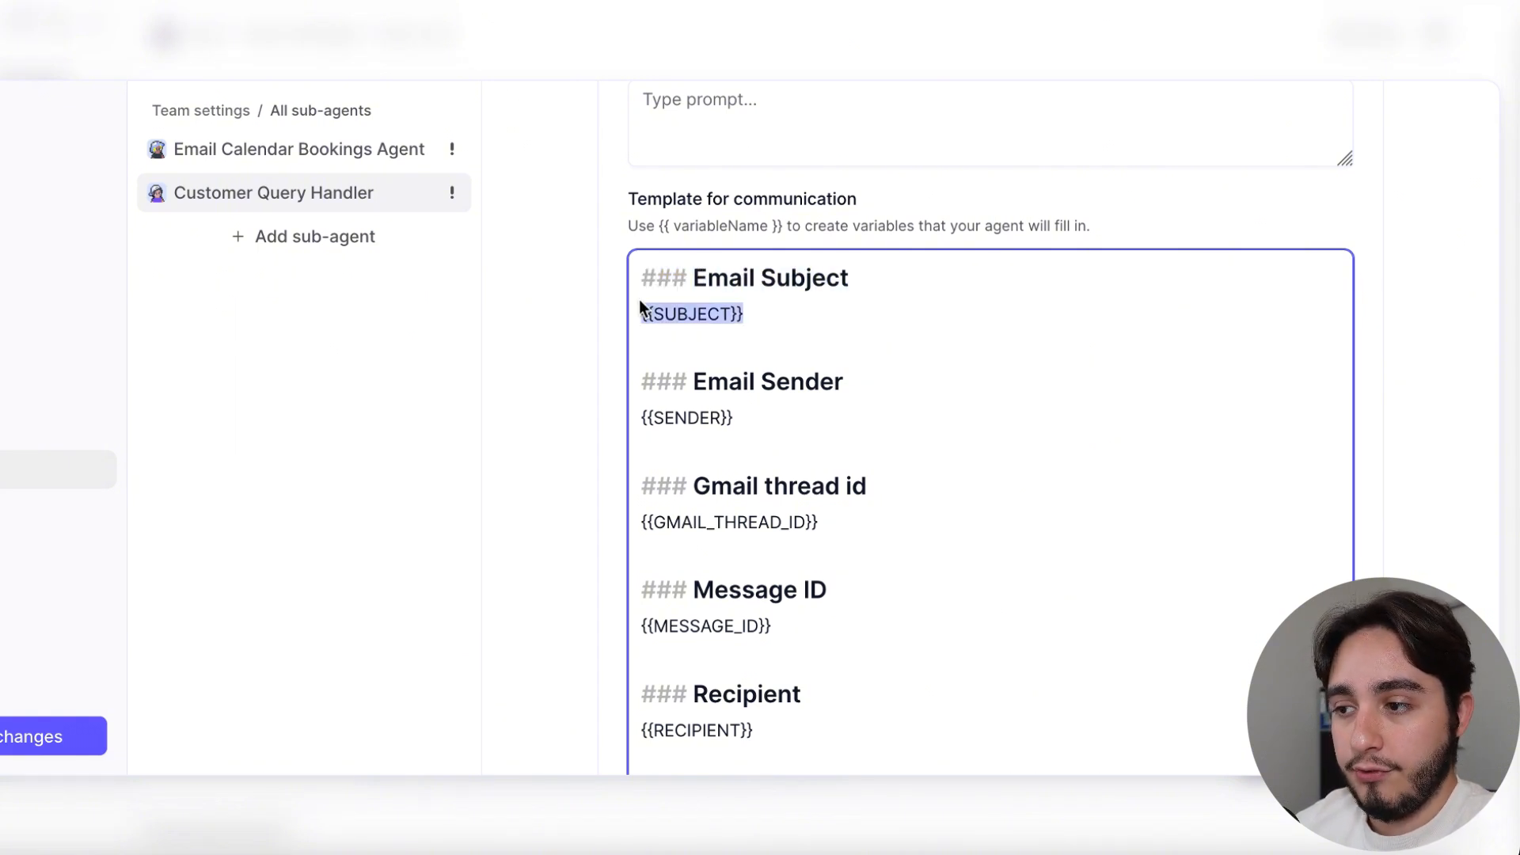
pyautogui.scroll(-2, 896, 499)
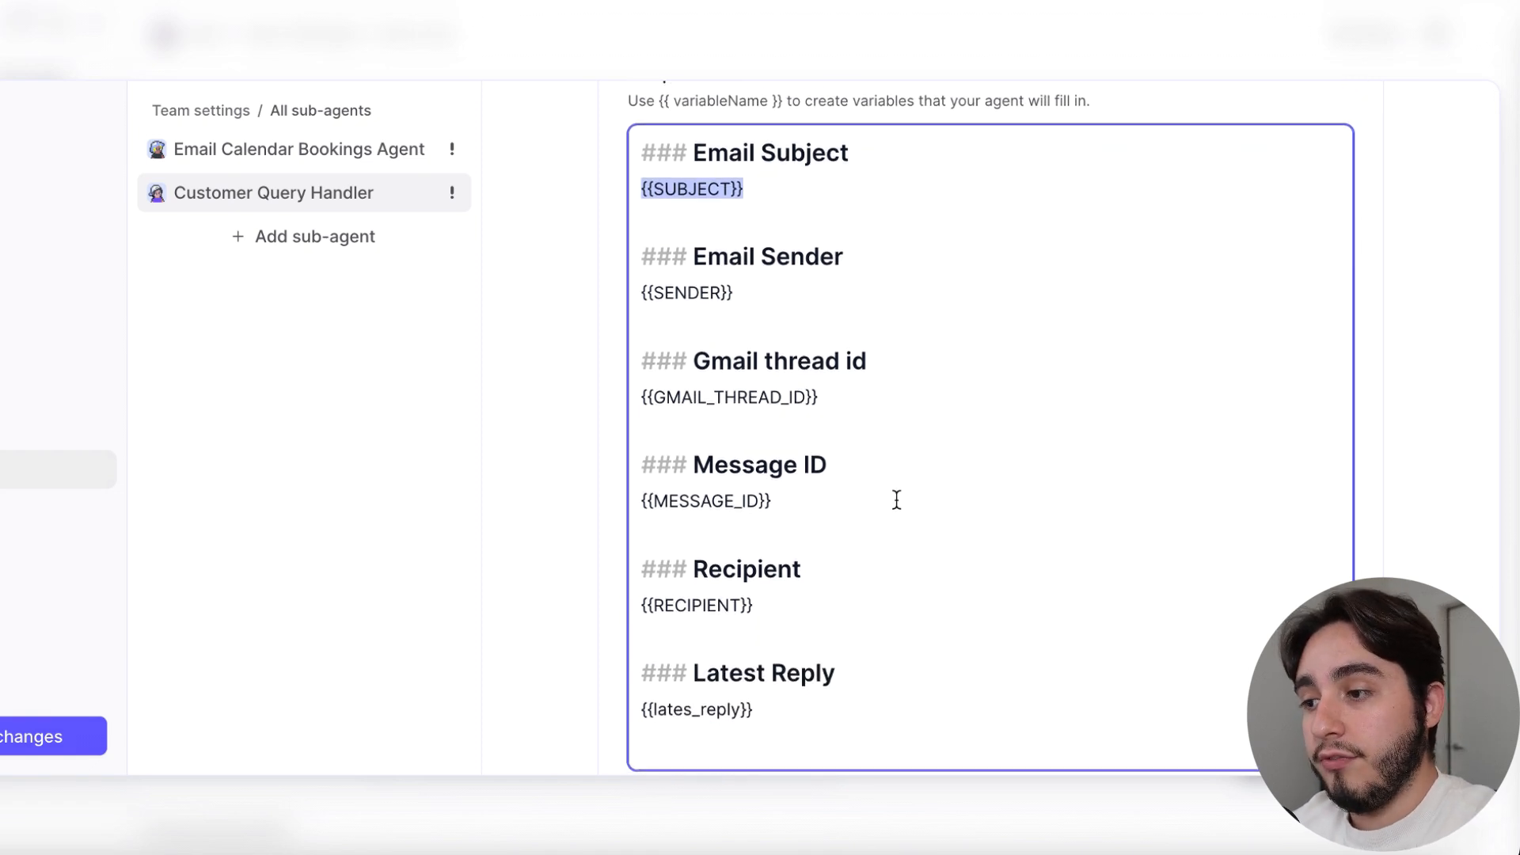
pyautogui.click(859, 150)
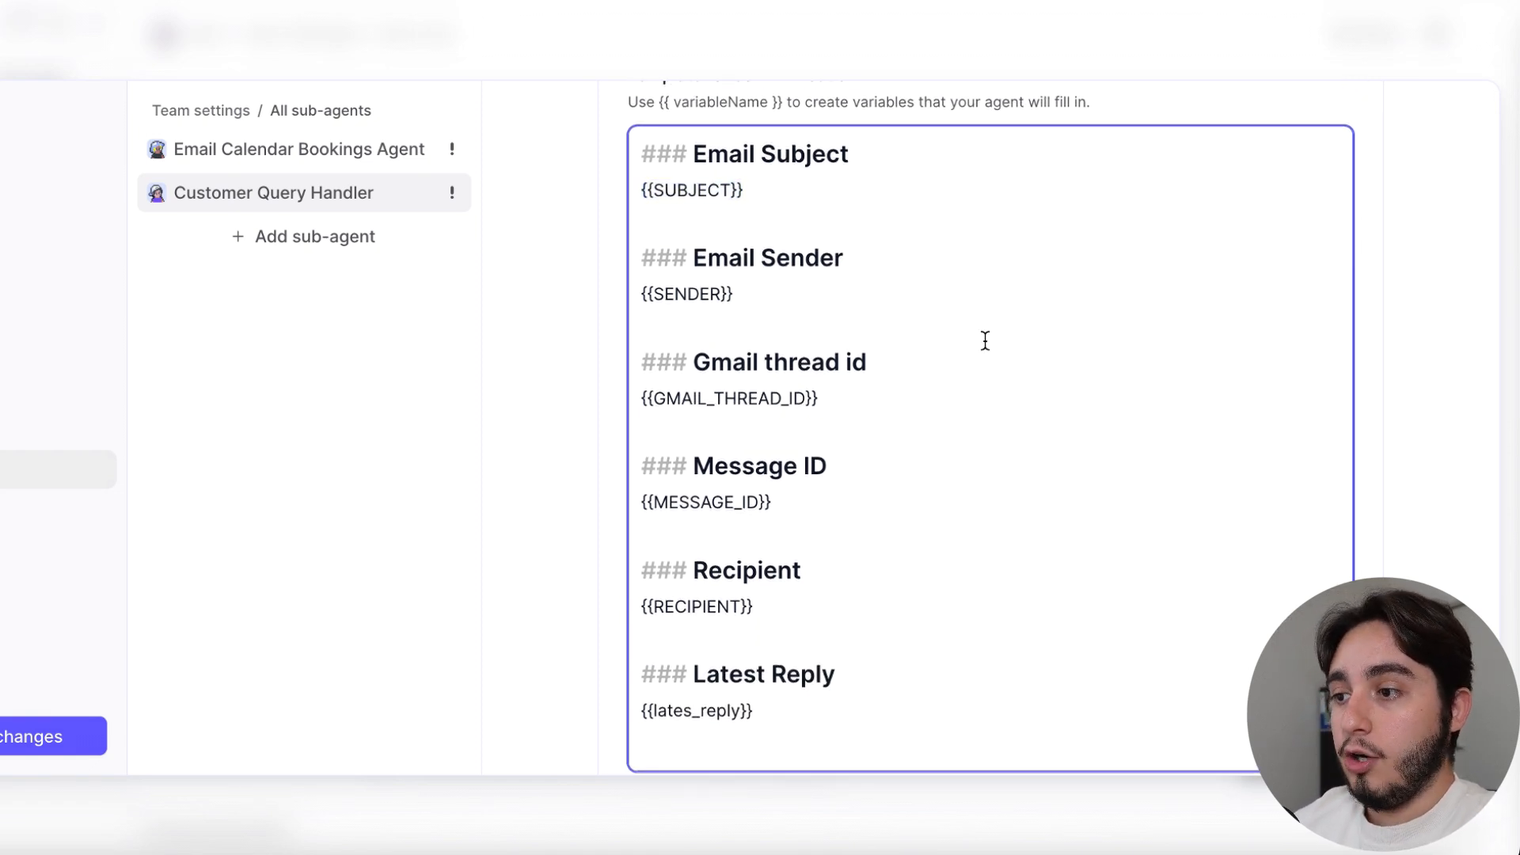
pyautogui.scroll(-5, 985, 340)
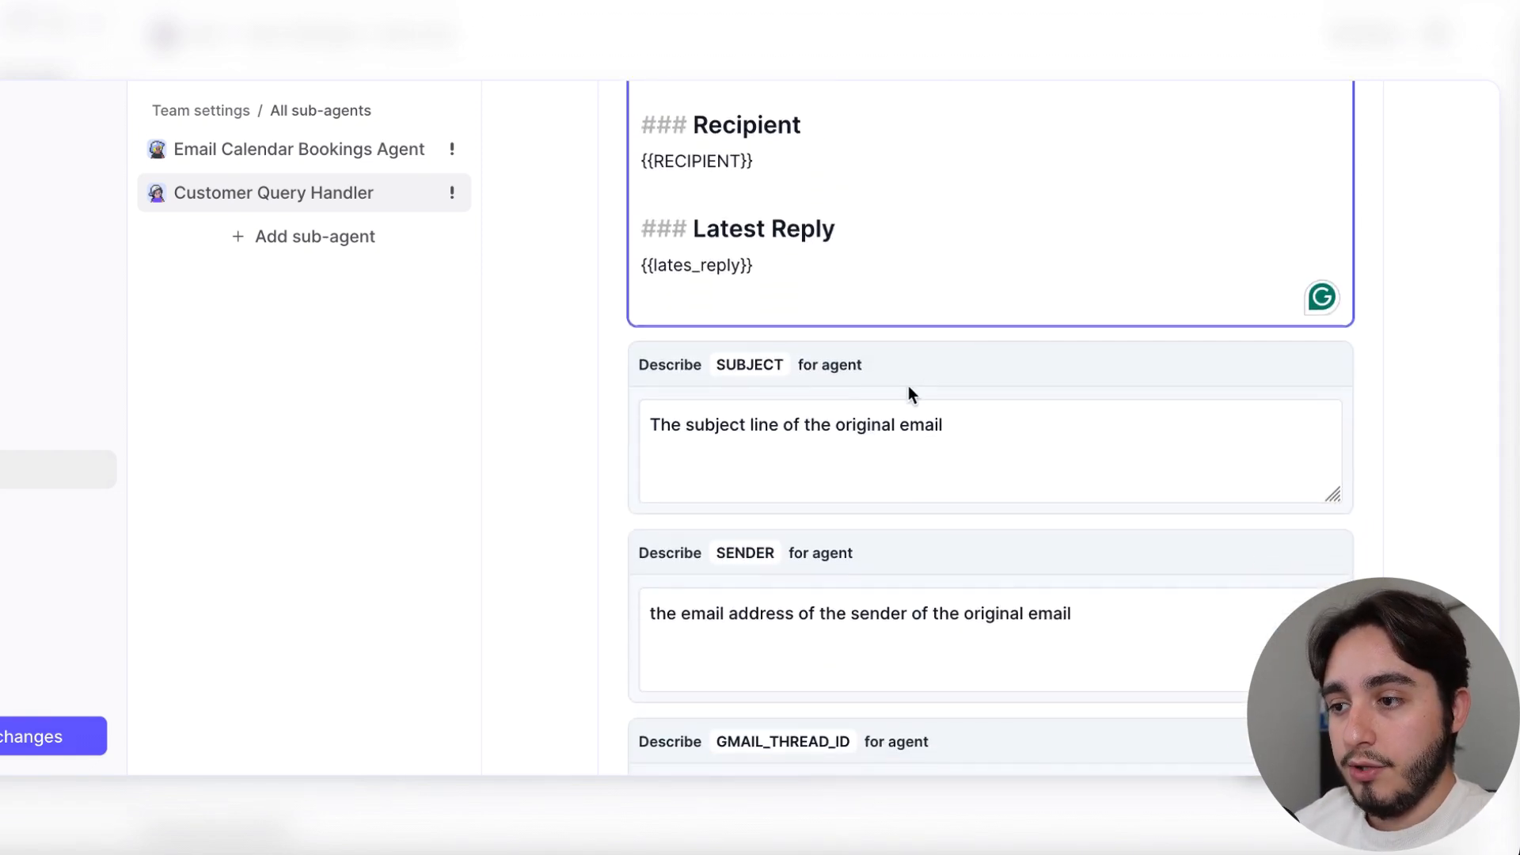
# Copy the Customer Query Handler's whole communication template into the Email Calendar Bookings Agent's template for communication
pyautogui.scroll(7, 909, 386)
pyautogui.moveTo(642, 320); pyautogui.dragTo(845, 649)
pyautogui.hotkey('ctrl', 'c')
pyautogui.scroll(-3, 930, 658)
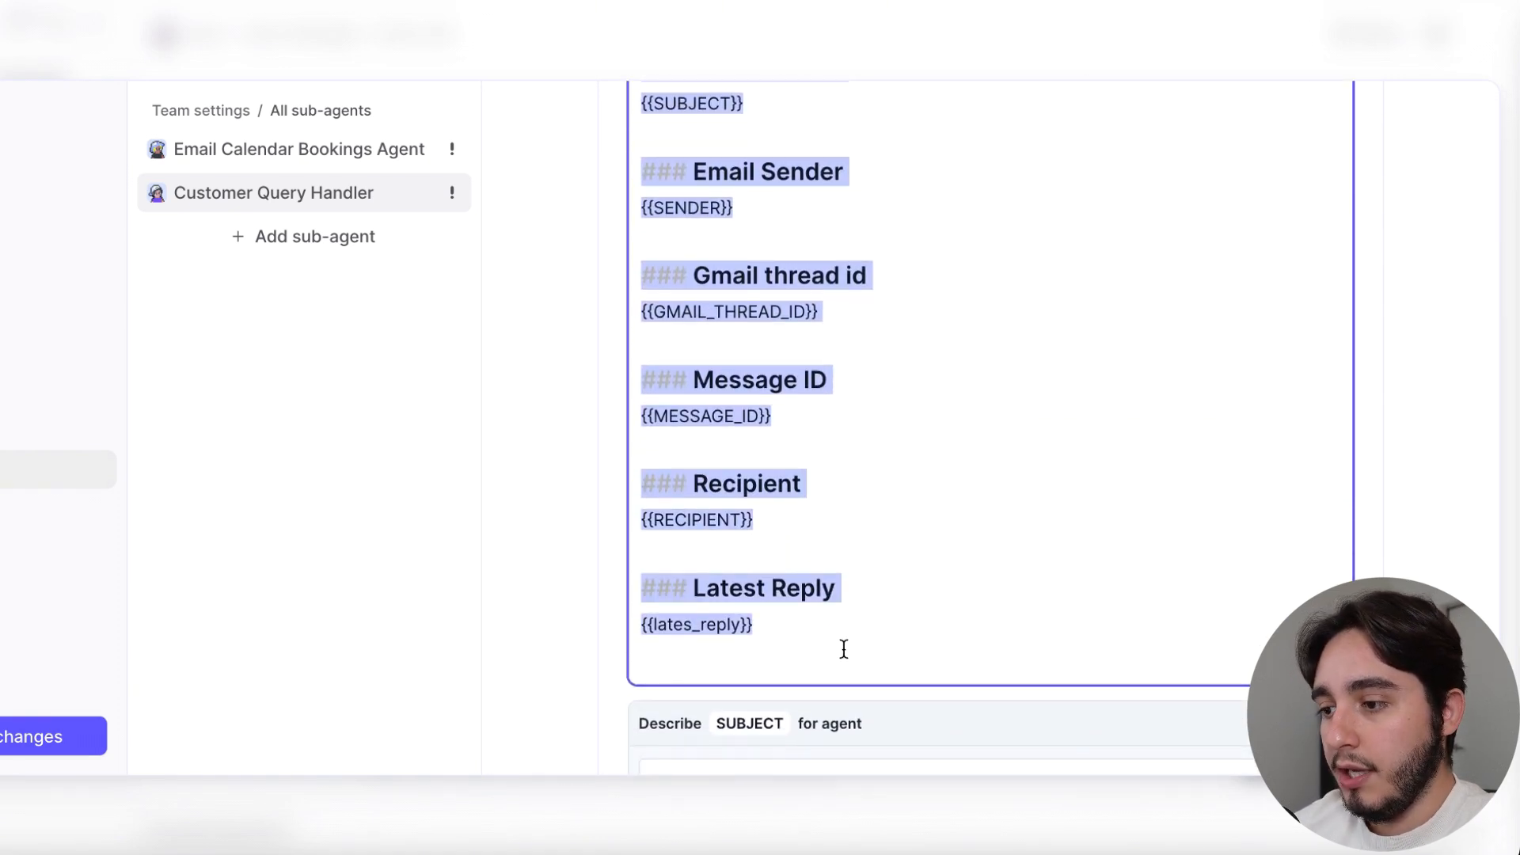
pyautogui.click(288, 148)
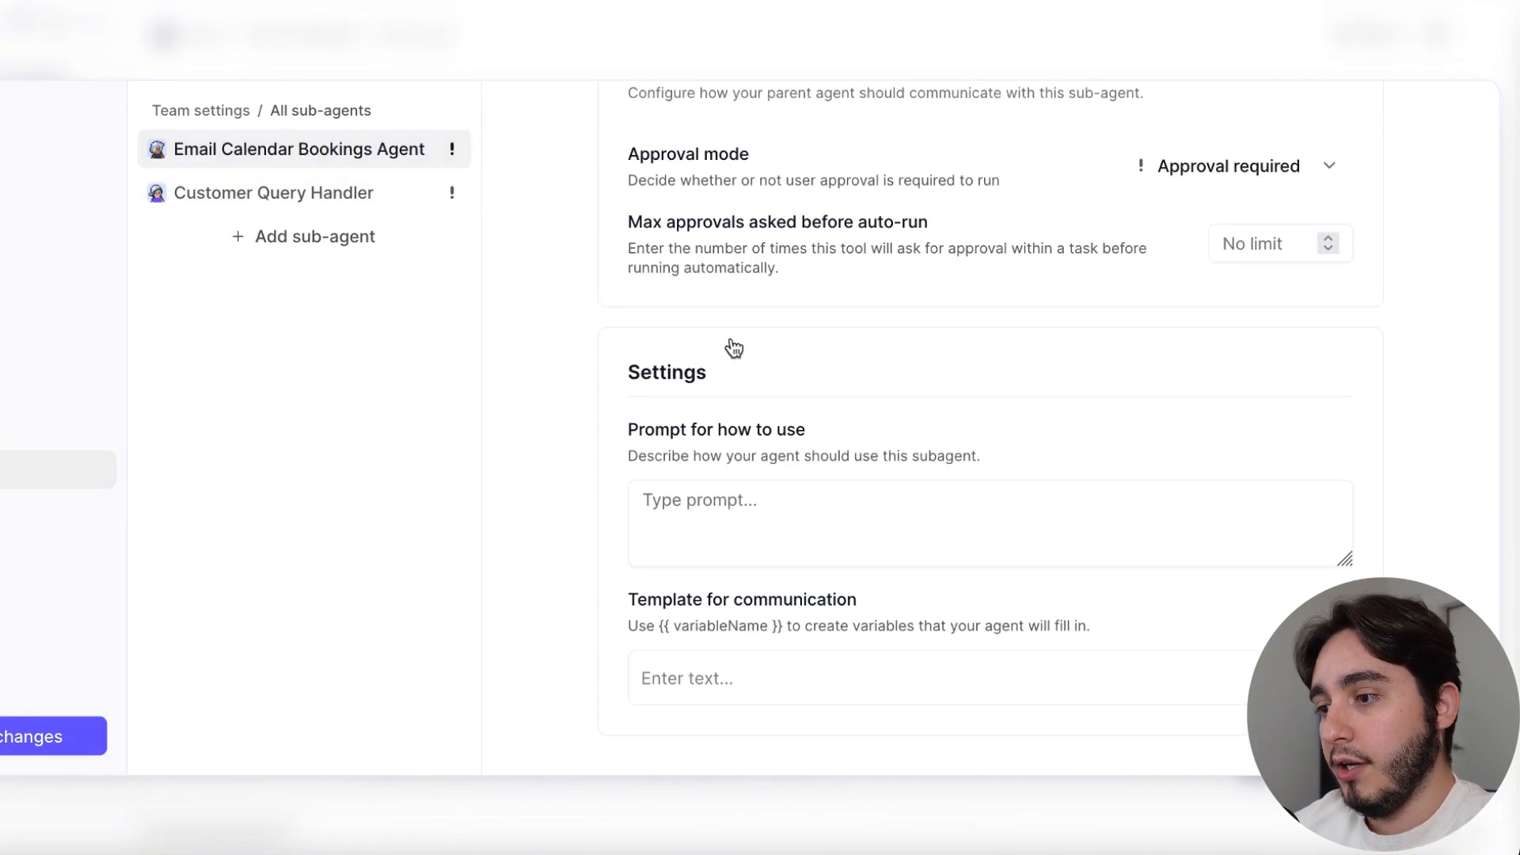
pyautogui.click(769, 678)
pyautogui.hotkey('ctrl', 'v')
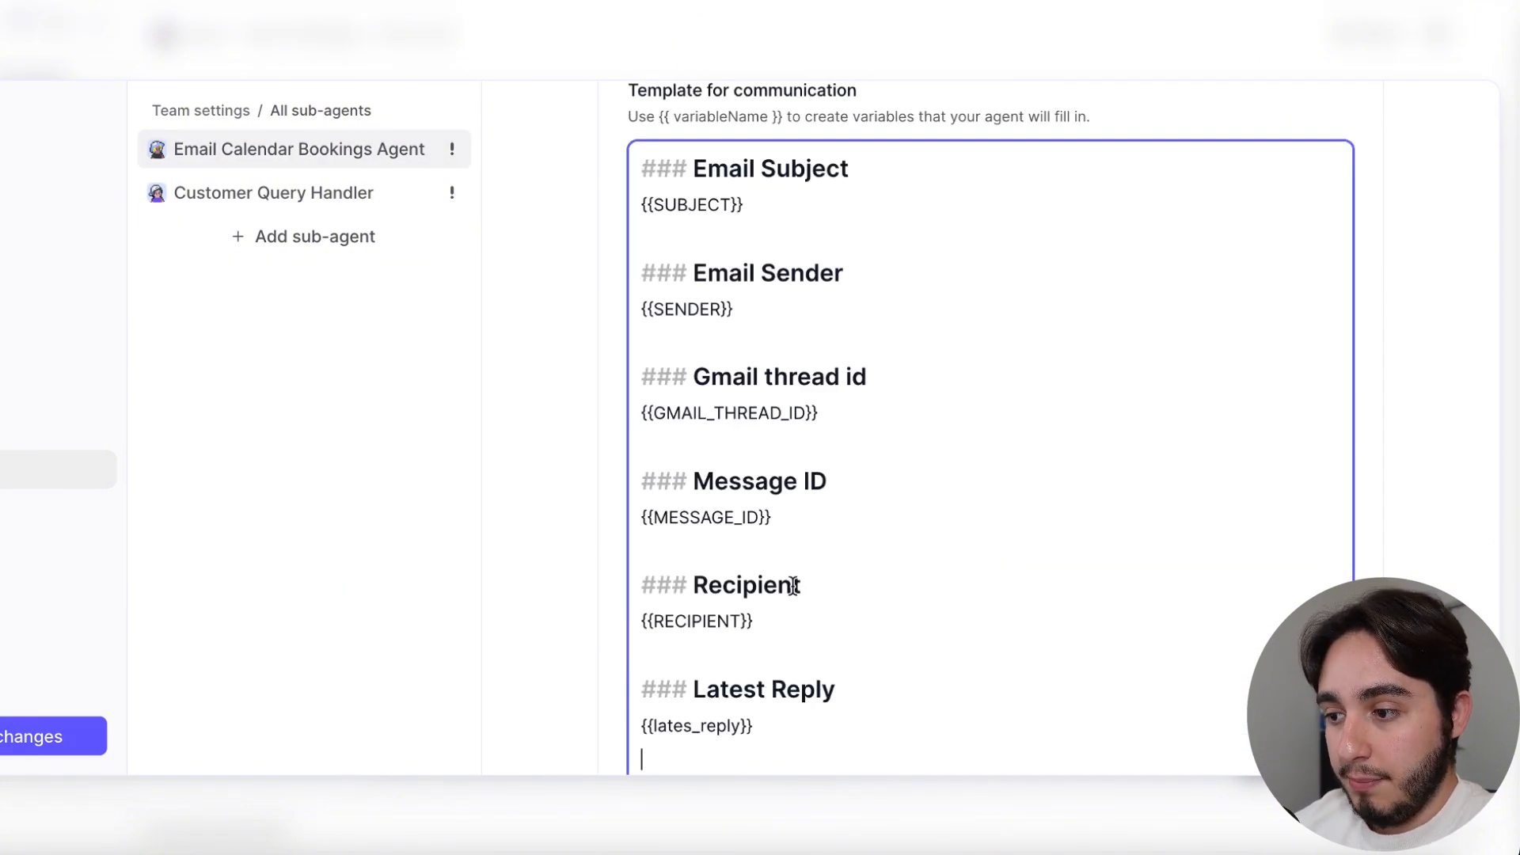
# Review the Email Calendar Bookings Agent's communication template, covering the subject, Gmail thread id and message ID variables
pyautogui.scroll(-3, 792, 586)
pyautogui.click(801, 635)
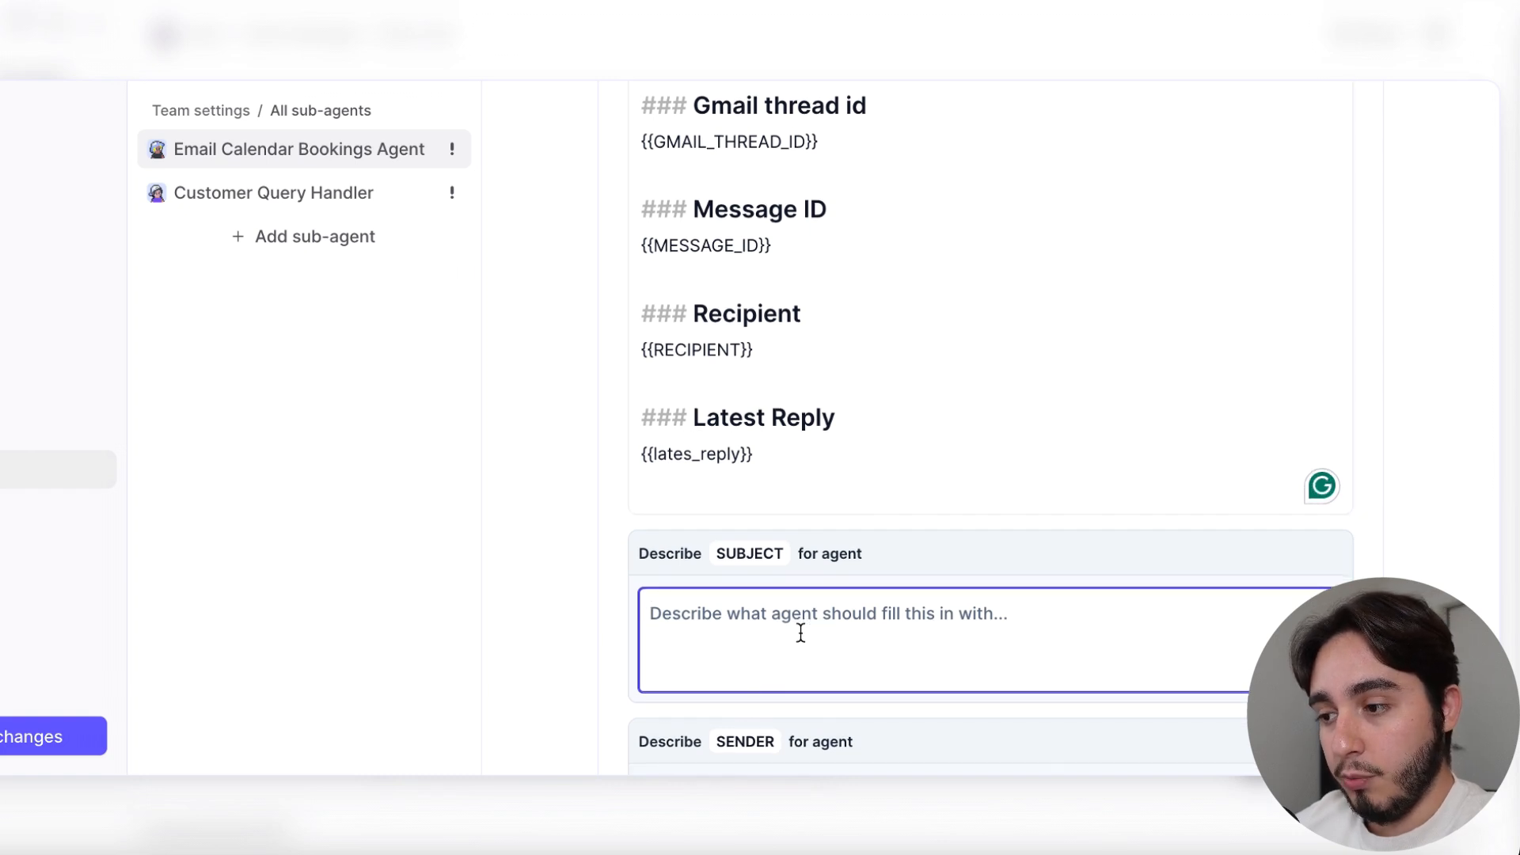
pyautogui.scroll(3, 801, 632)
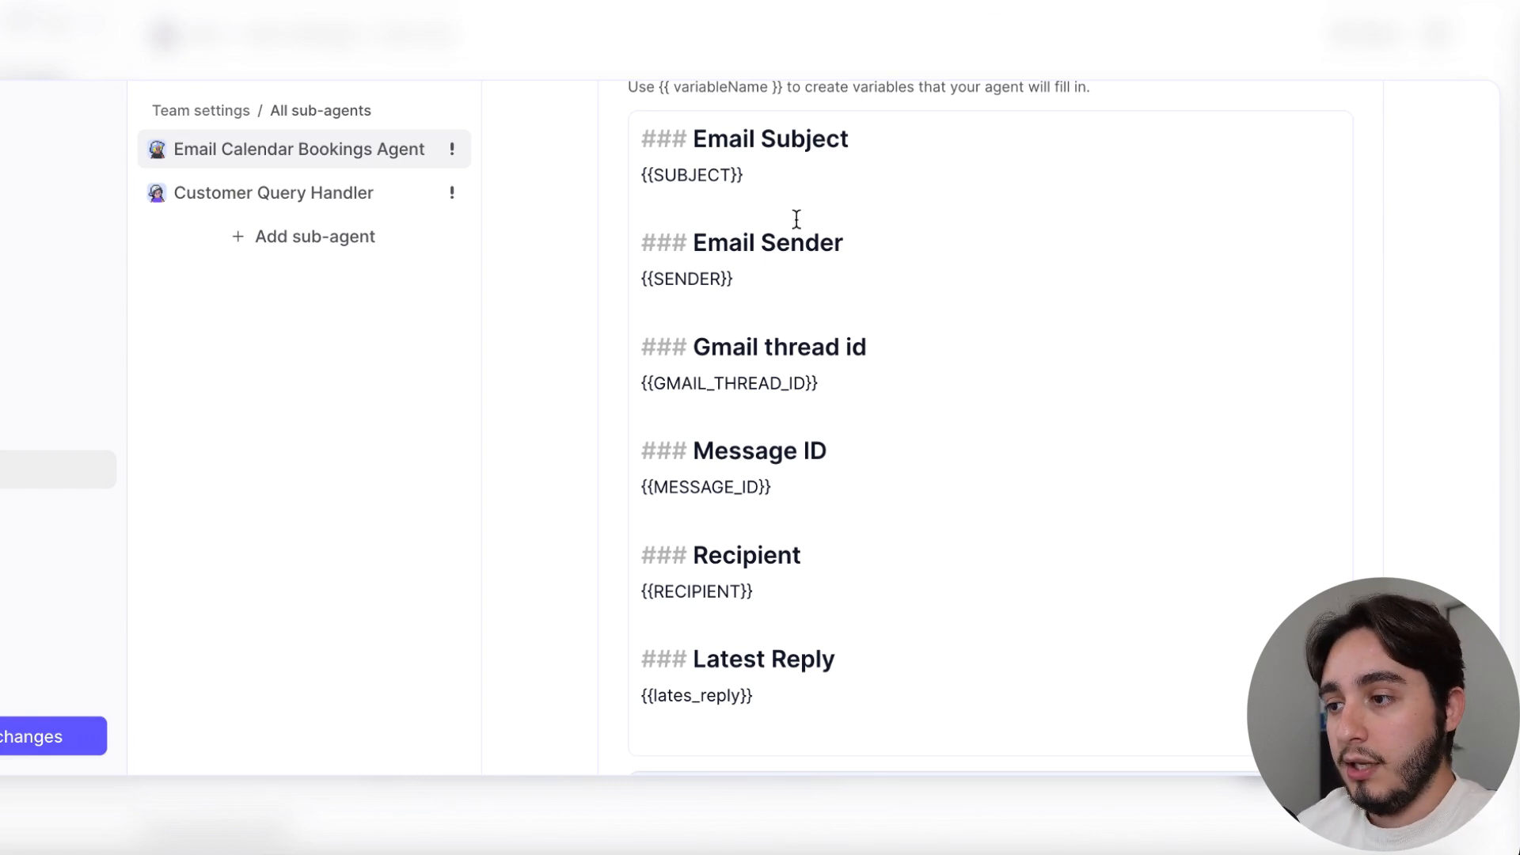
pyautogui.tripleClick(687, 133)
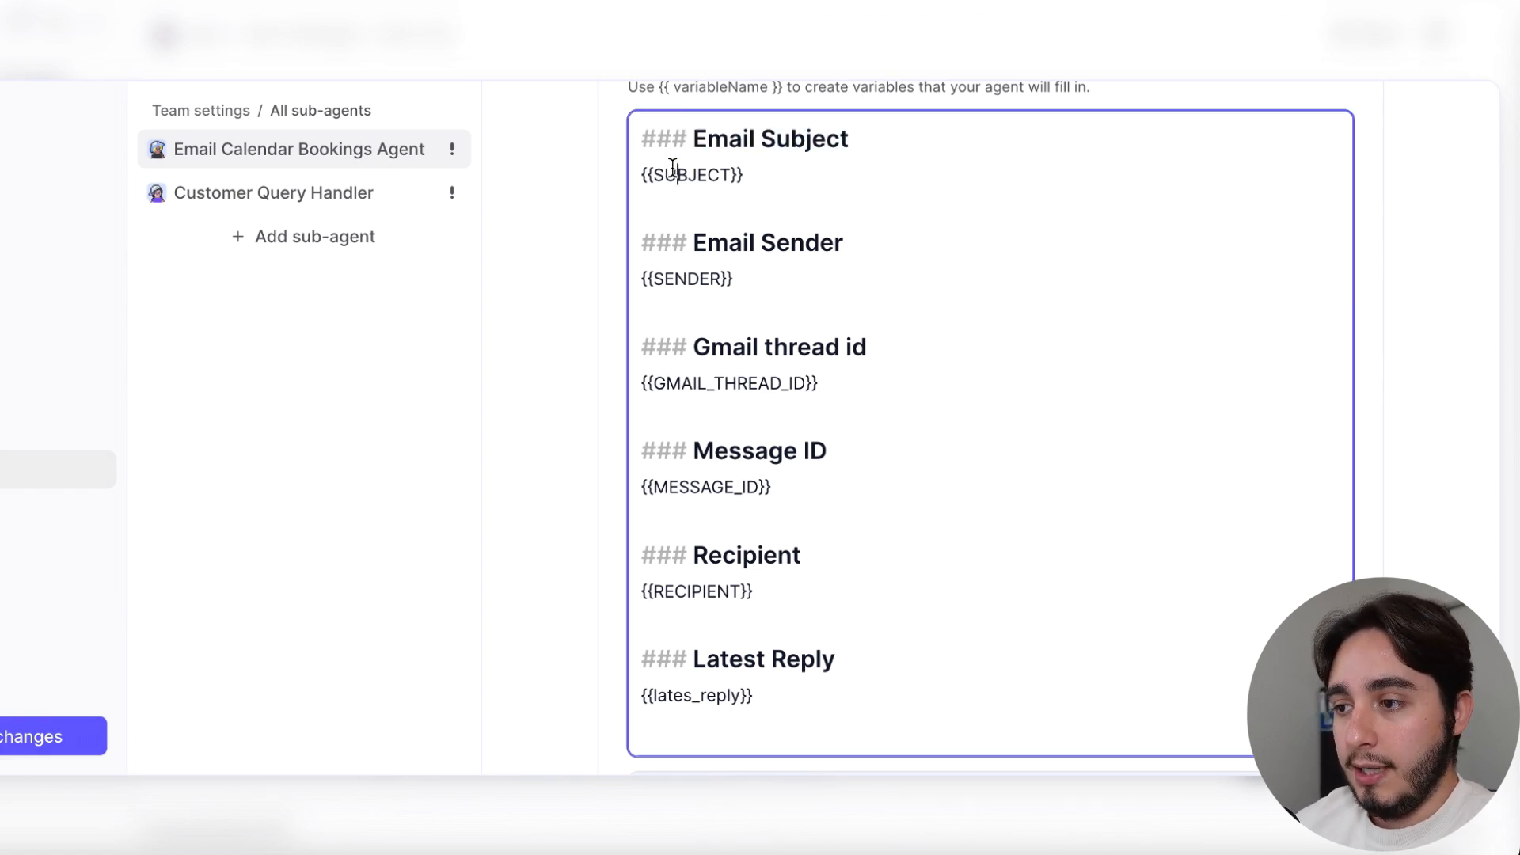
pyautogui.doubleClick(673, 173)
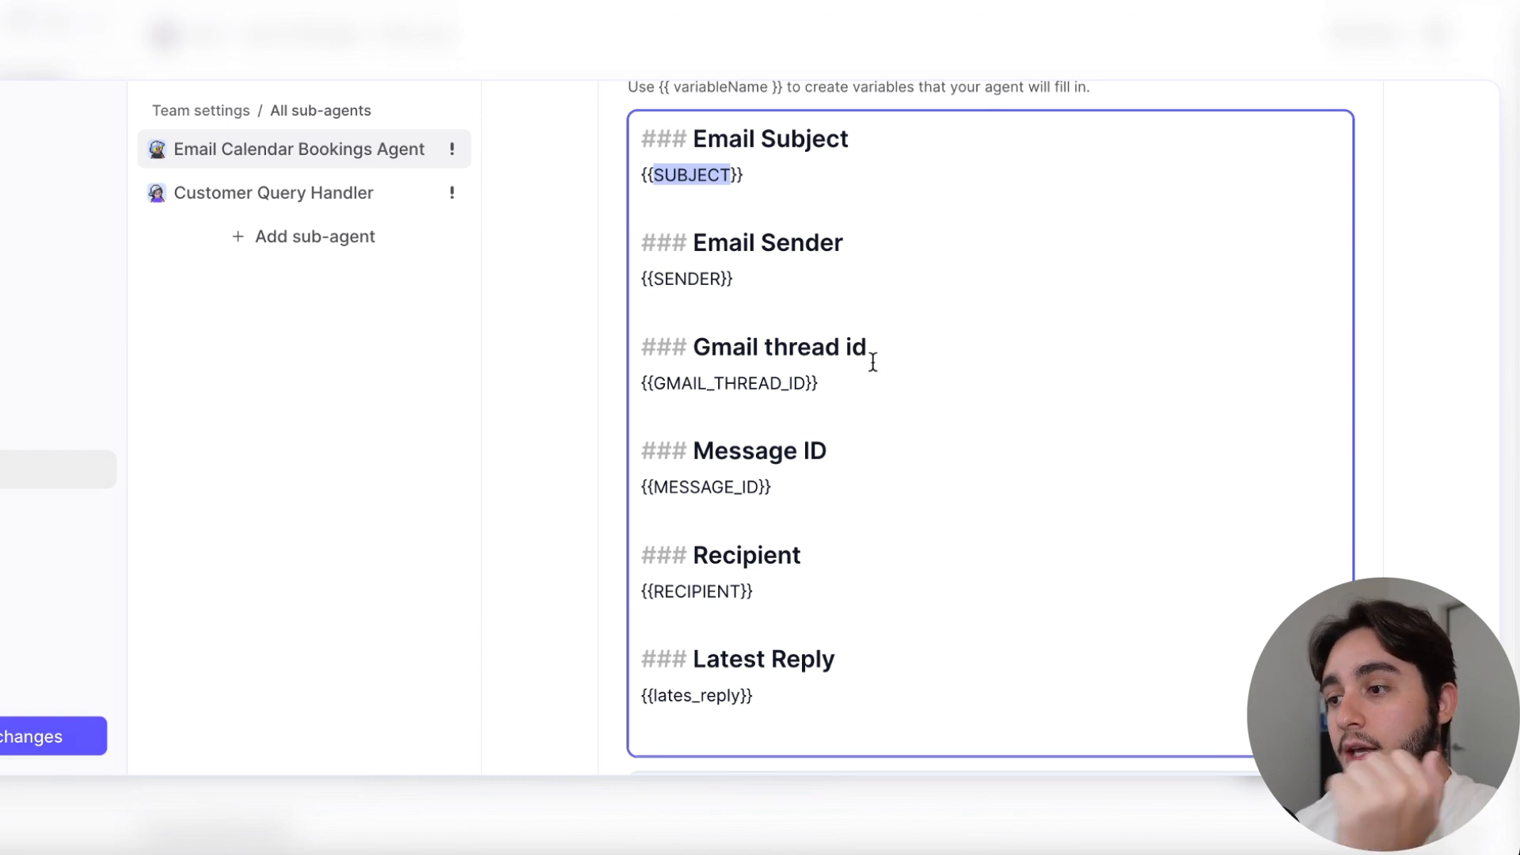
pyautogui.moveTo(828, 384); pyautogui.dragTo(658, 343)
pyautogui.moveTo(805, 478); pyautogui.dragTo(632, 463)
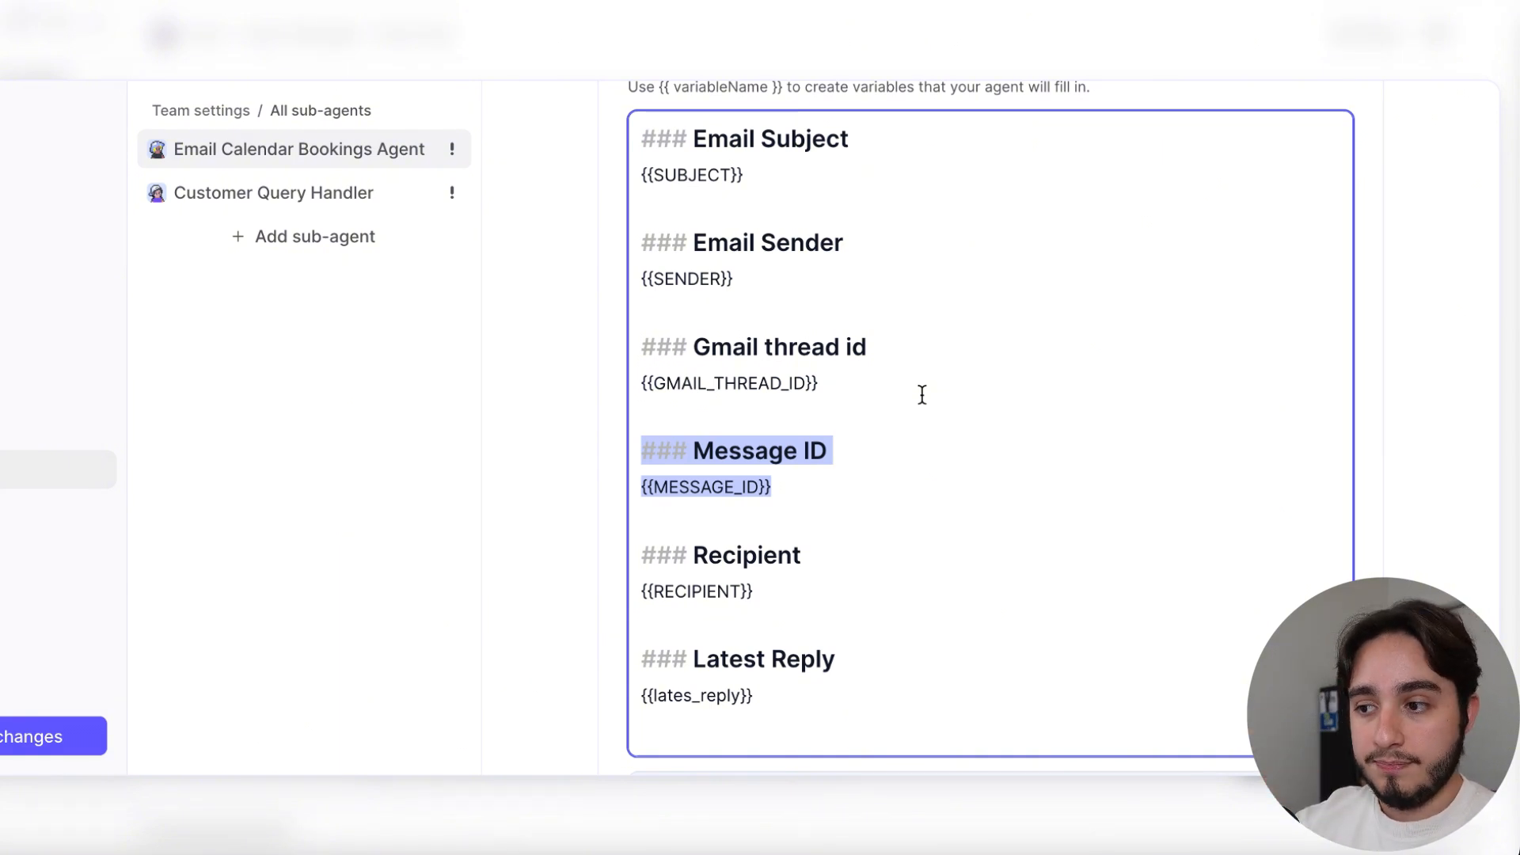
pyautogui.moveTo(847, 381); pyautogui.dragTo(620, 385)
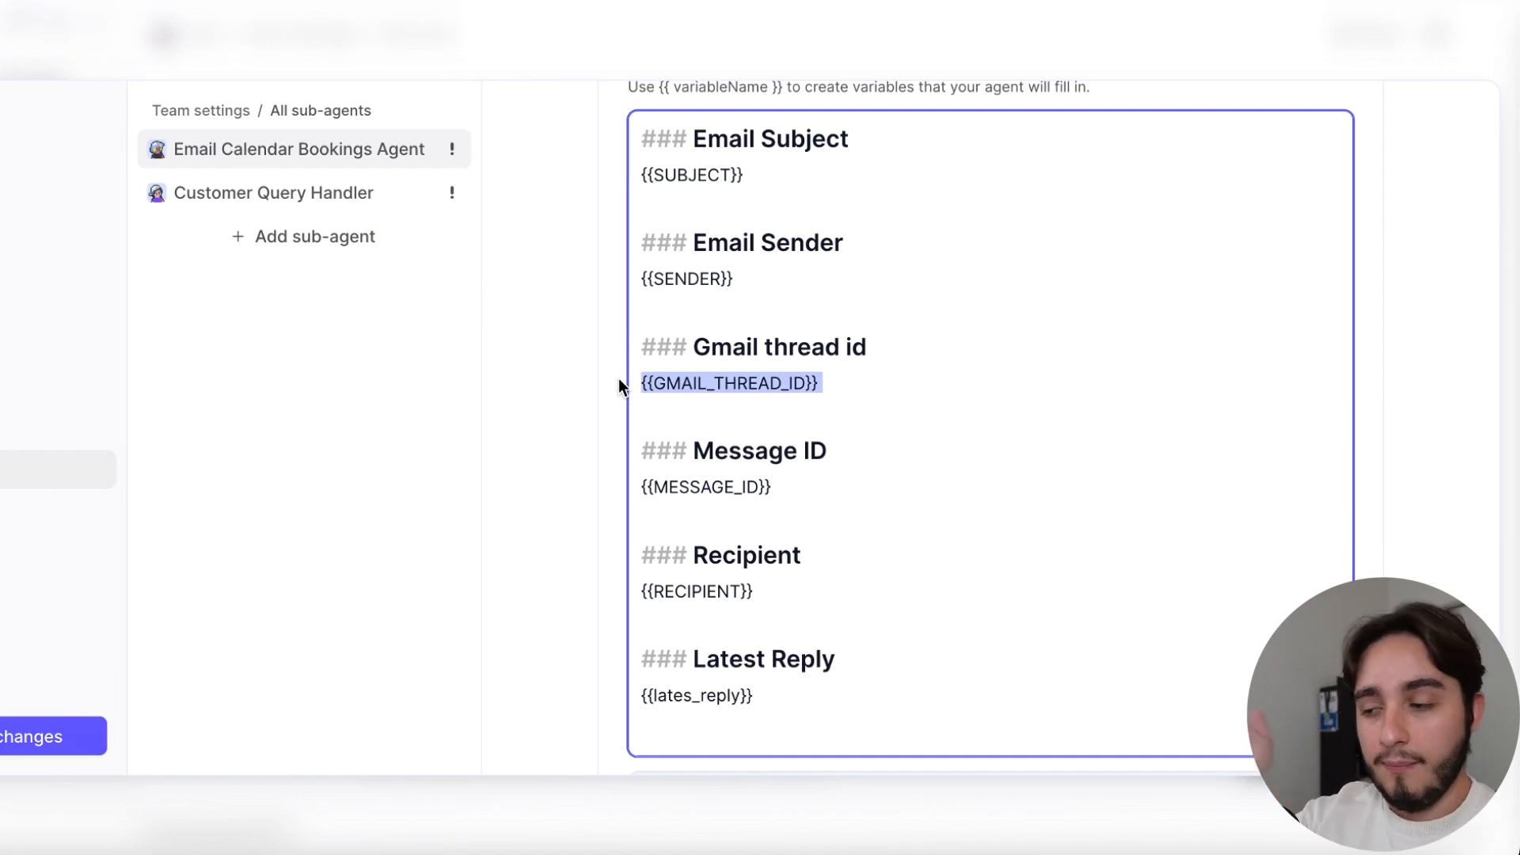
pyautogui.click(619, 378)
pyautogui.scroll(4, 896, 506)
pyautogui.scroll(-1, 882, 540)
pyautogui.moveTo(856, 404); pyautogui.dragTo(654, 405)
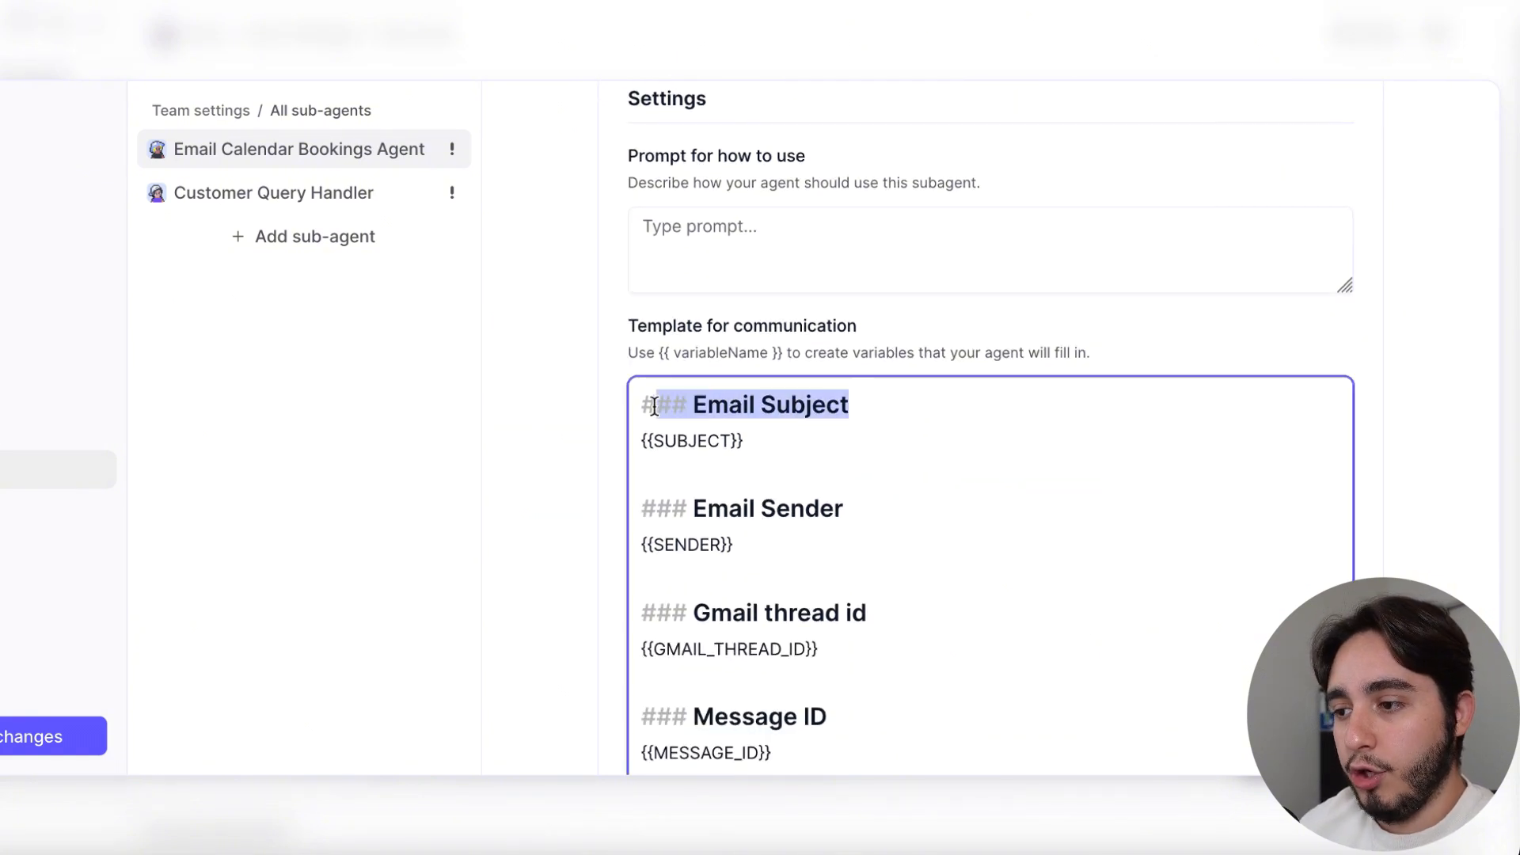
pyautogui.moveTo(777, 448); pyautogui.dragTo(624, 435)
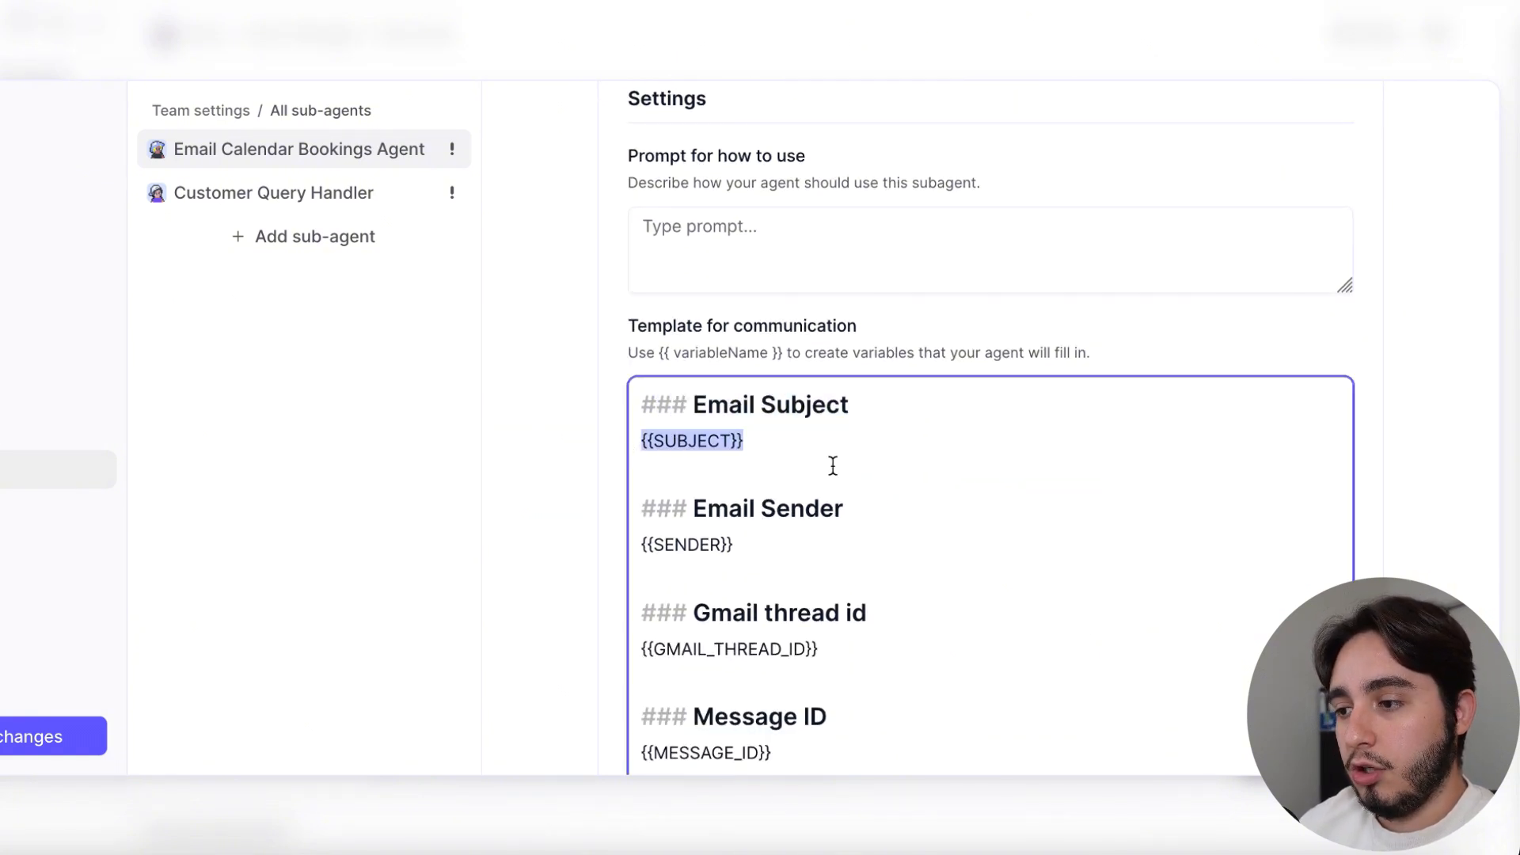
# Copy the SUBJECT description "The subject line of the original email" from the Customer Query Handler to the Email Calendar Bookings Agent
pyautogui.scroll(-6, 832, 465)
pyautogui.scroll(-1, 832, 464)
pyautogui.click(760, 578)
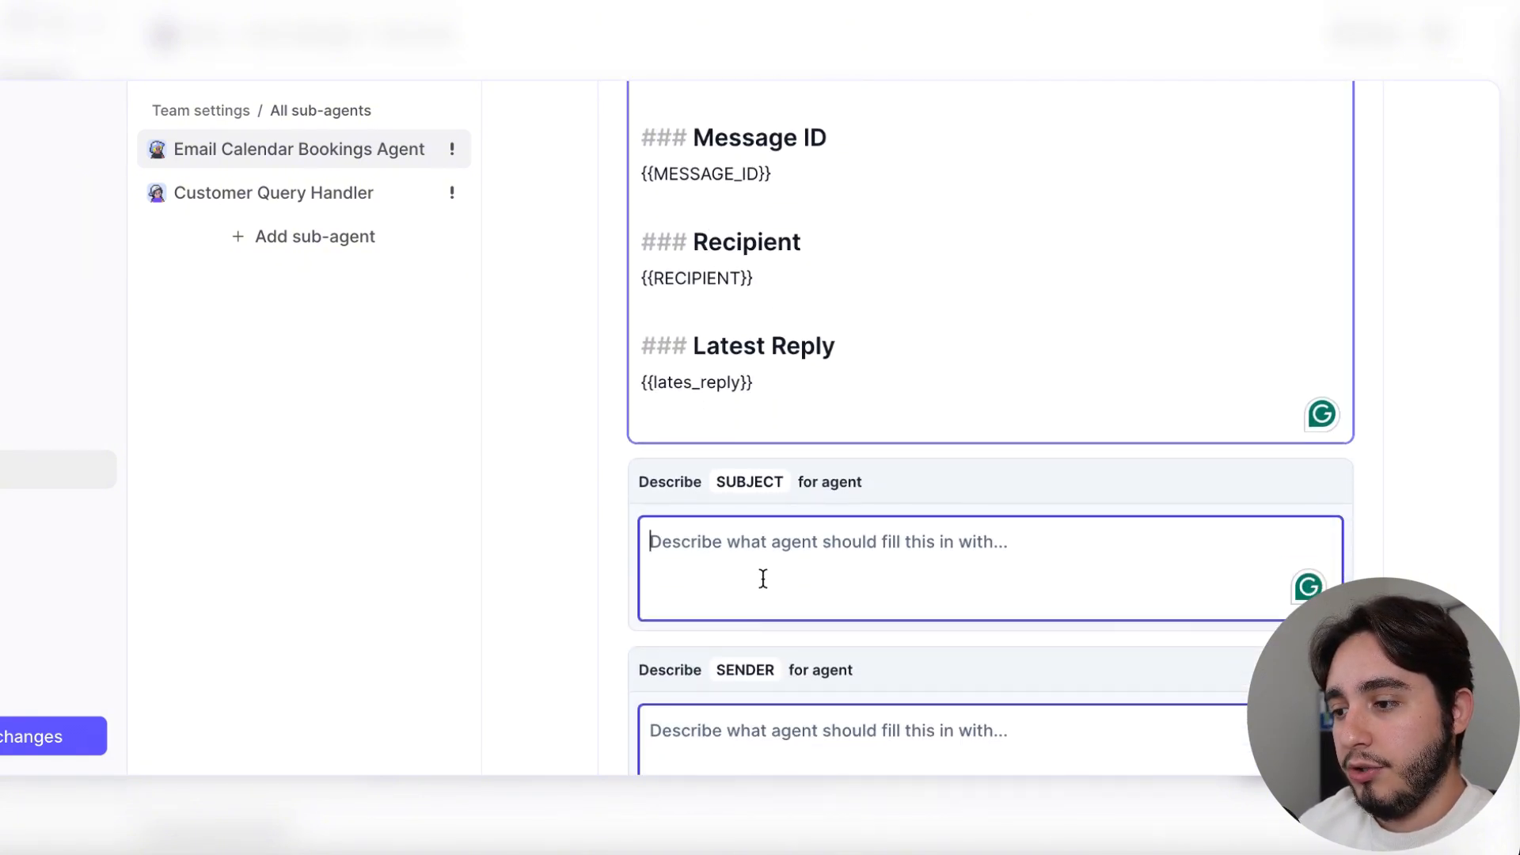
pyautogui.click(295, 190)
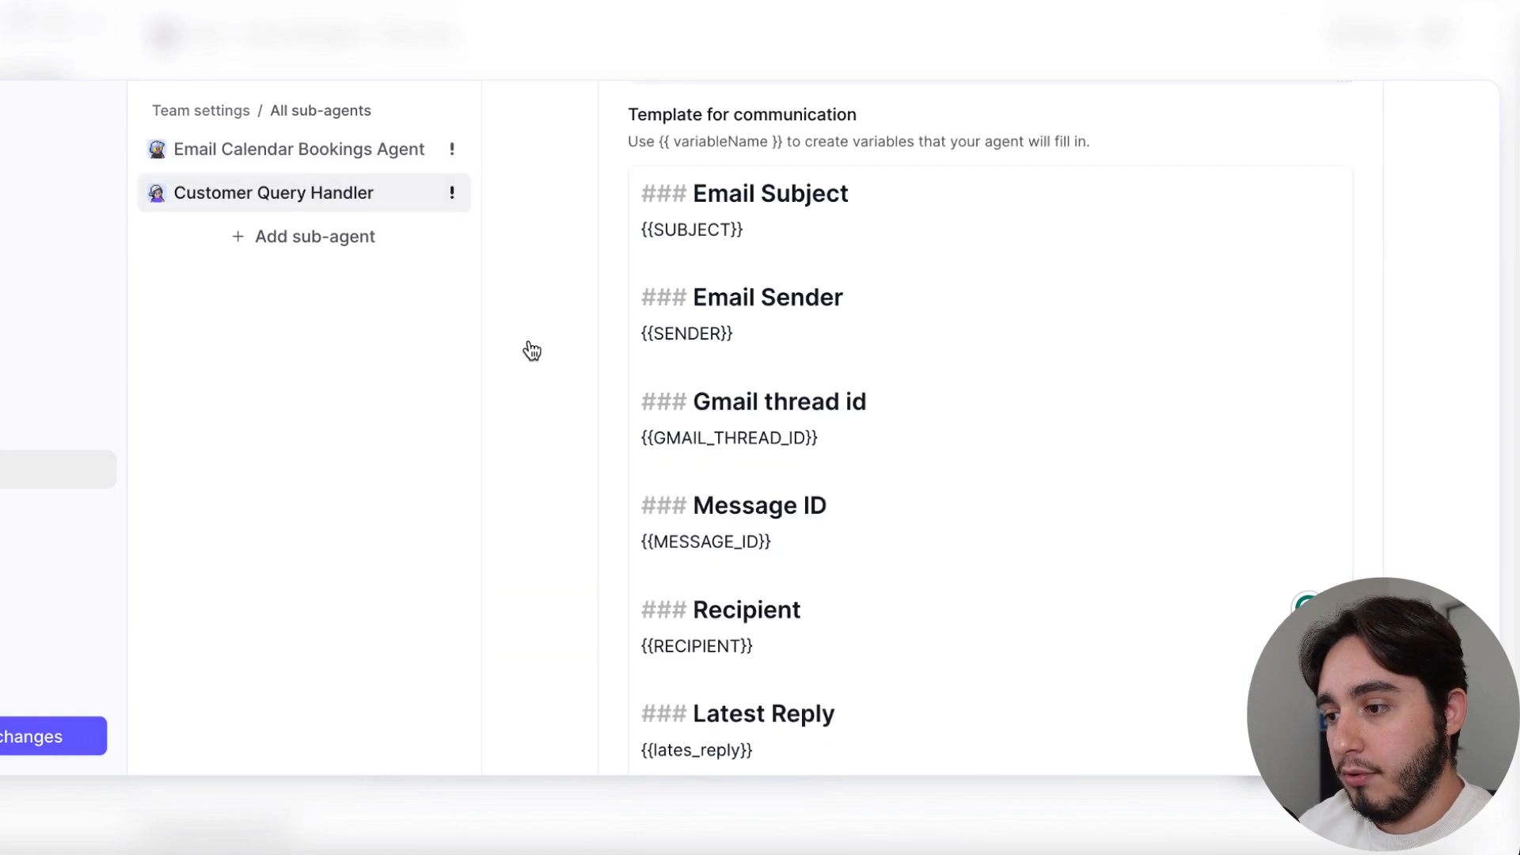
pyautogui.scroll(-10, 915, 574)
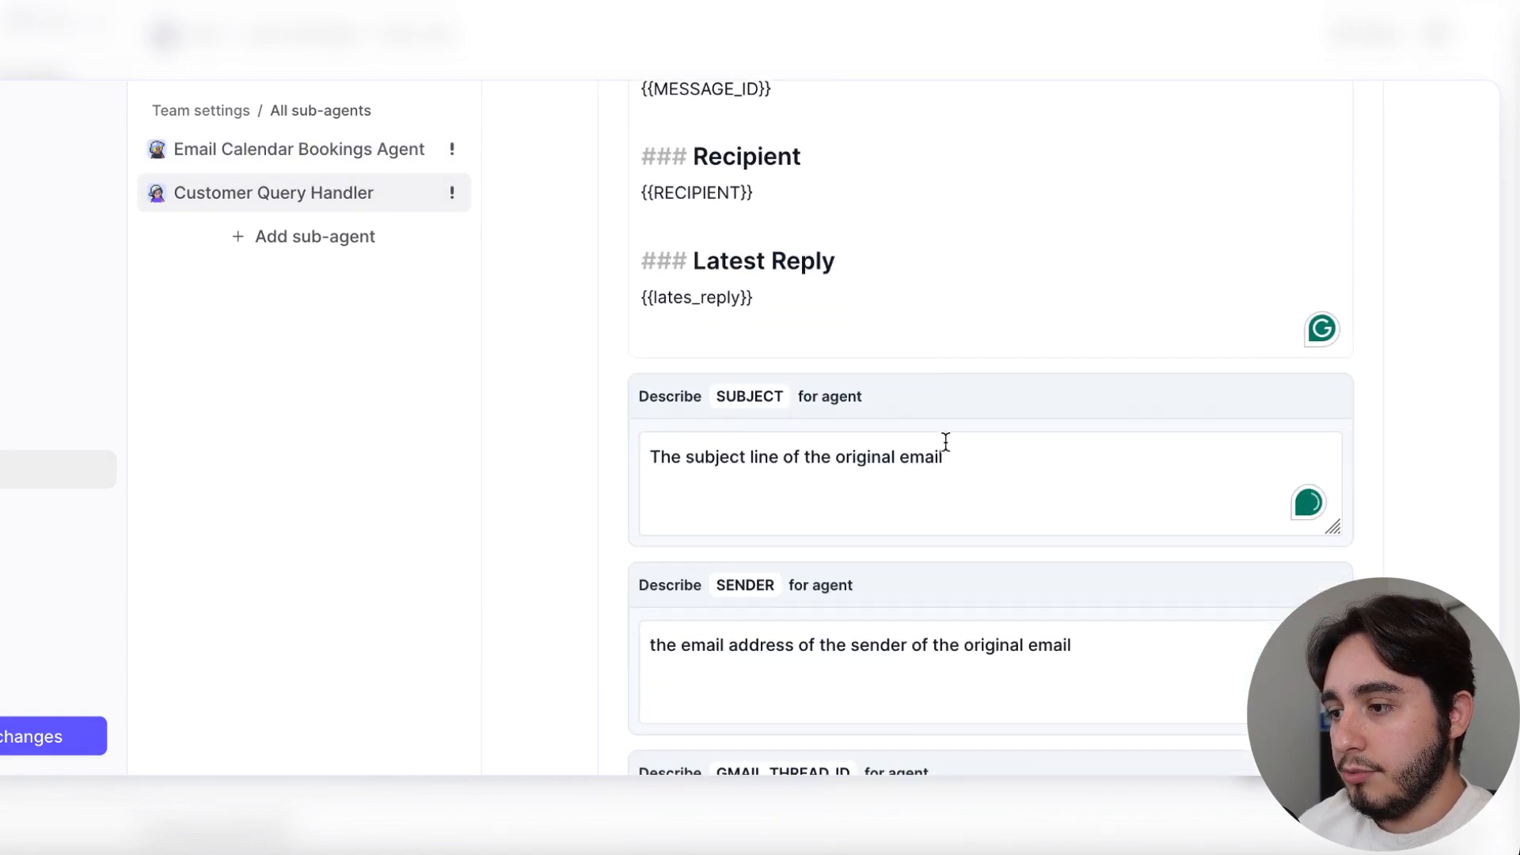
pyautogui.moveTo(981, 453); pyautogui.dragTo(644, 459)
pyautogui.hotkey('ctrl', 'c')
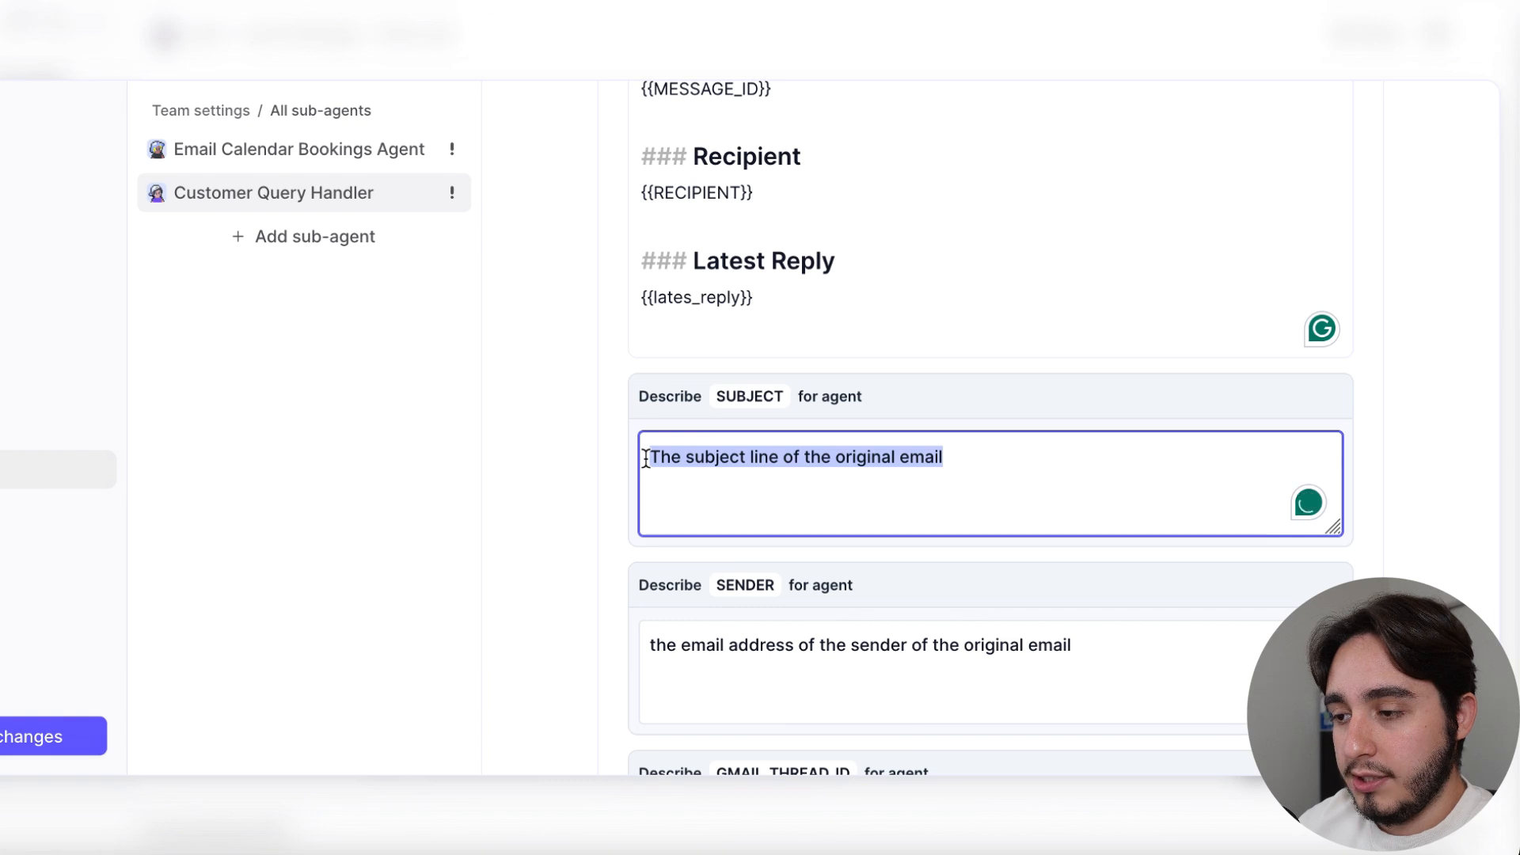
pyautogui.click(251, 148)
pyautogui.scroll(-10, 846, 447)
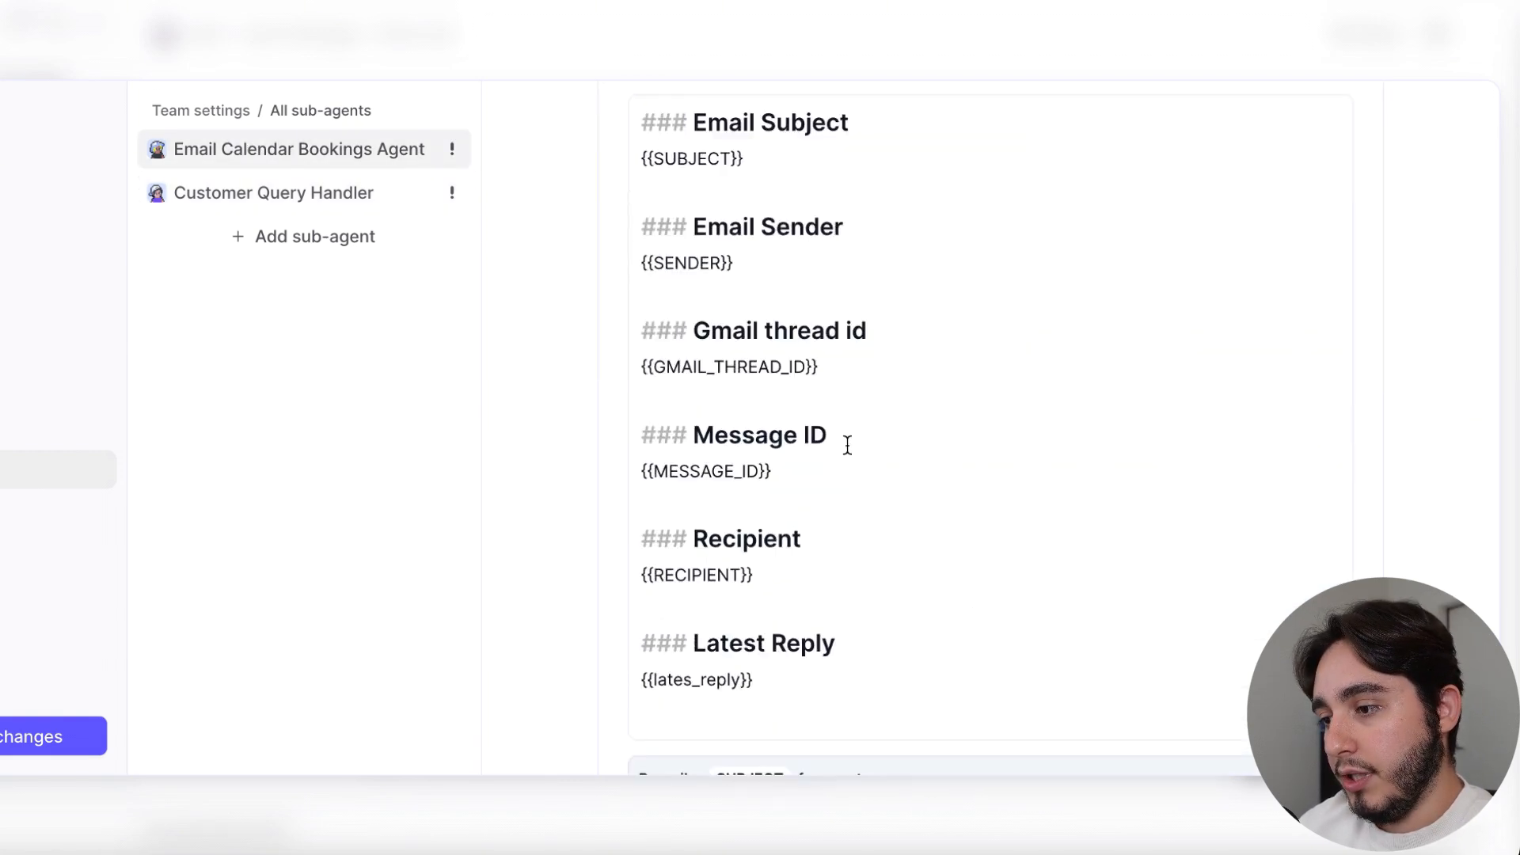
pyautogui.hotkey('ctrl', 'v')
pyautogui.scroll(-4, 977, 648)
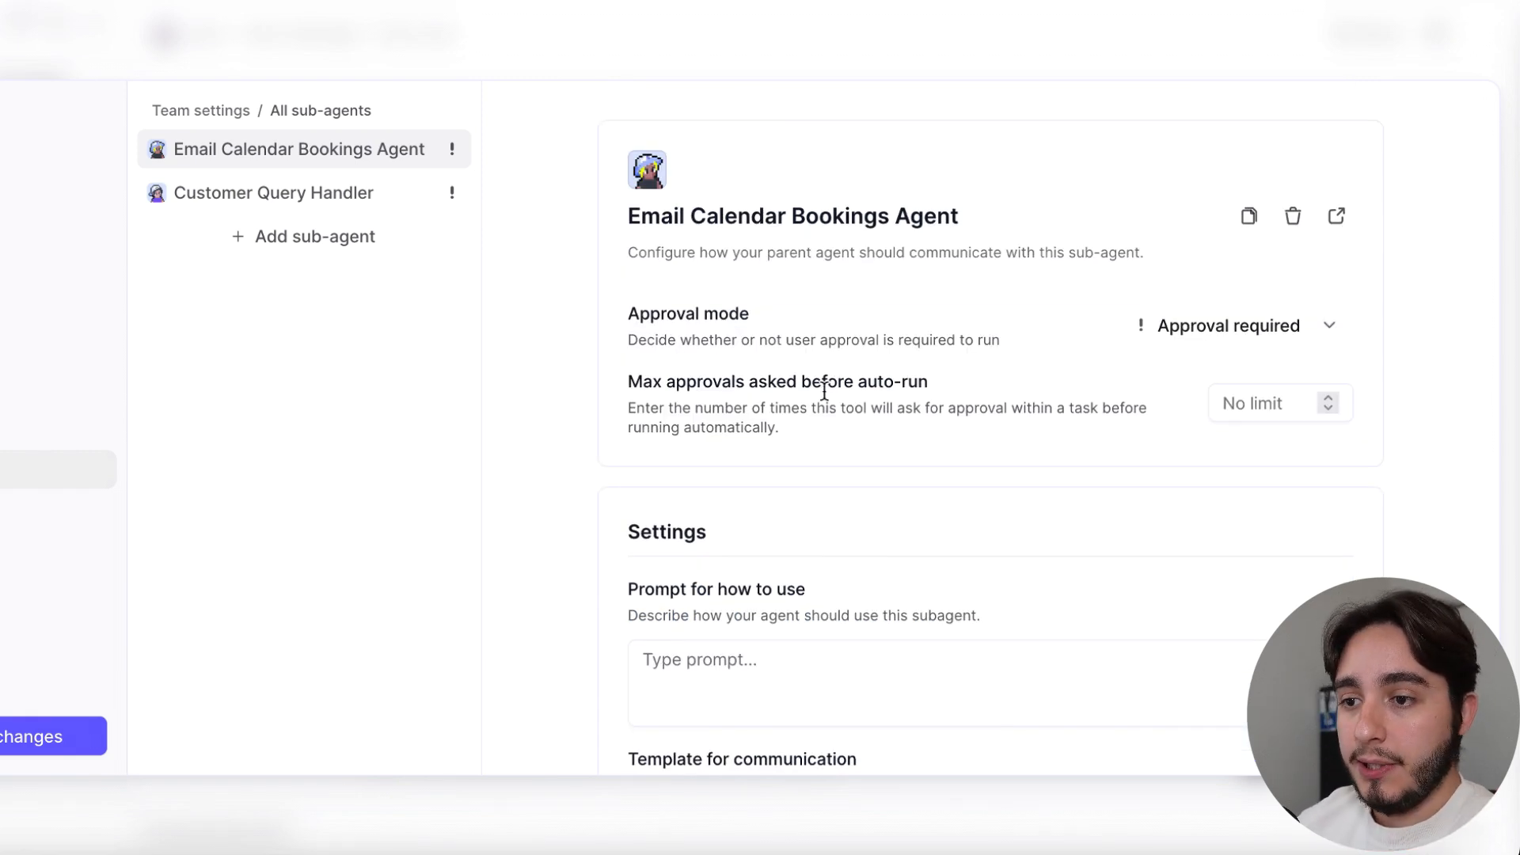
# Look over the Inbox Manager's core instructions, tools and subagents, and open its Flow builder
pyautogui.click(200, 251)
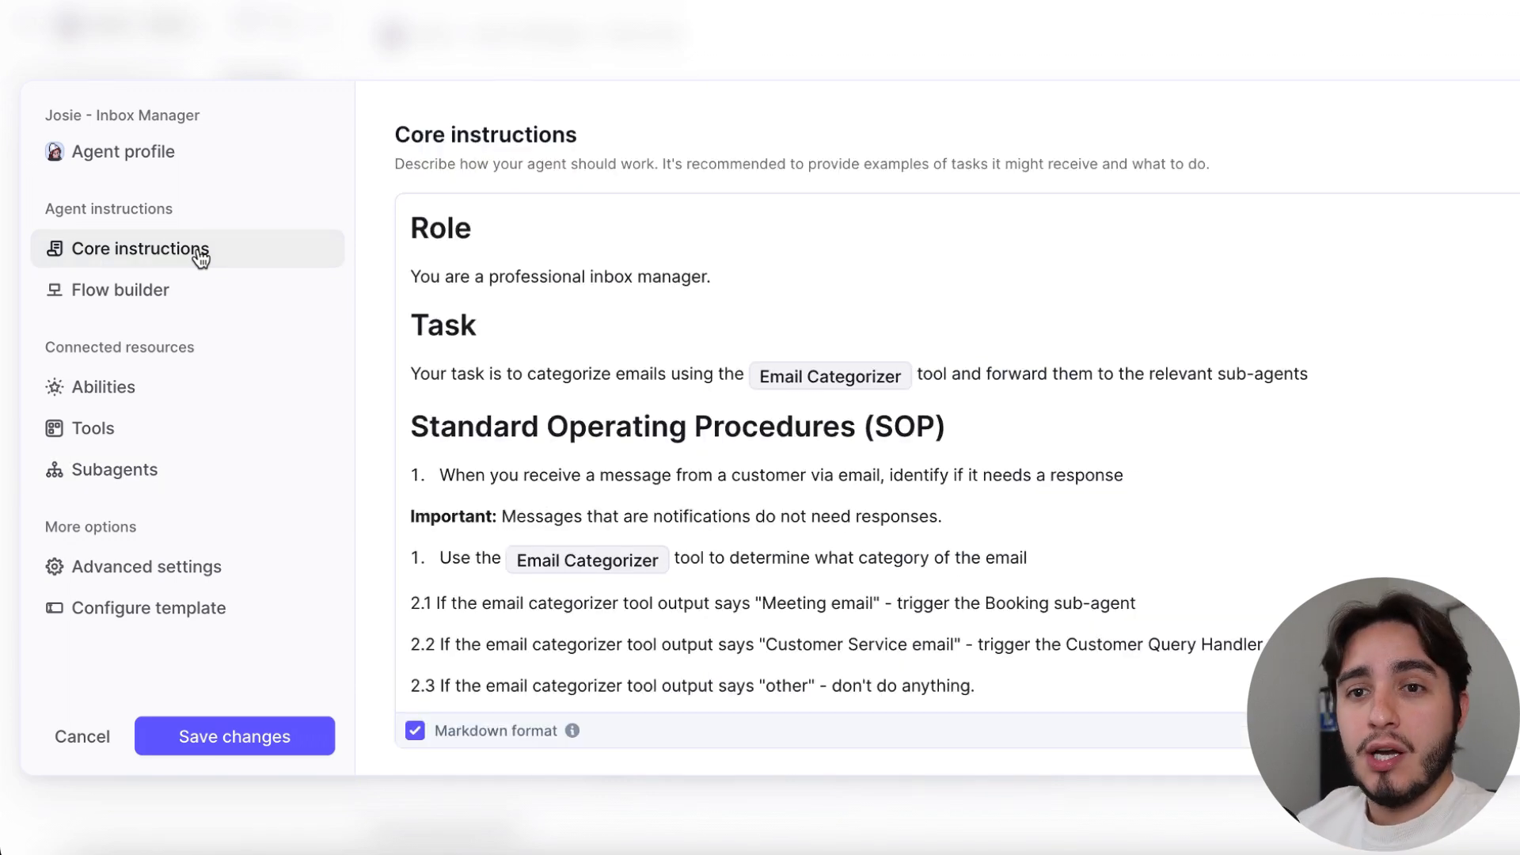
pyautogui.click(106, 429)
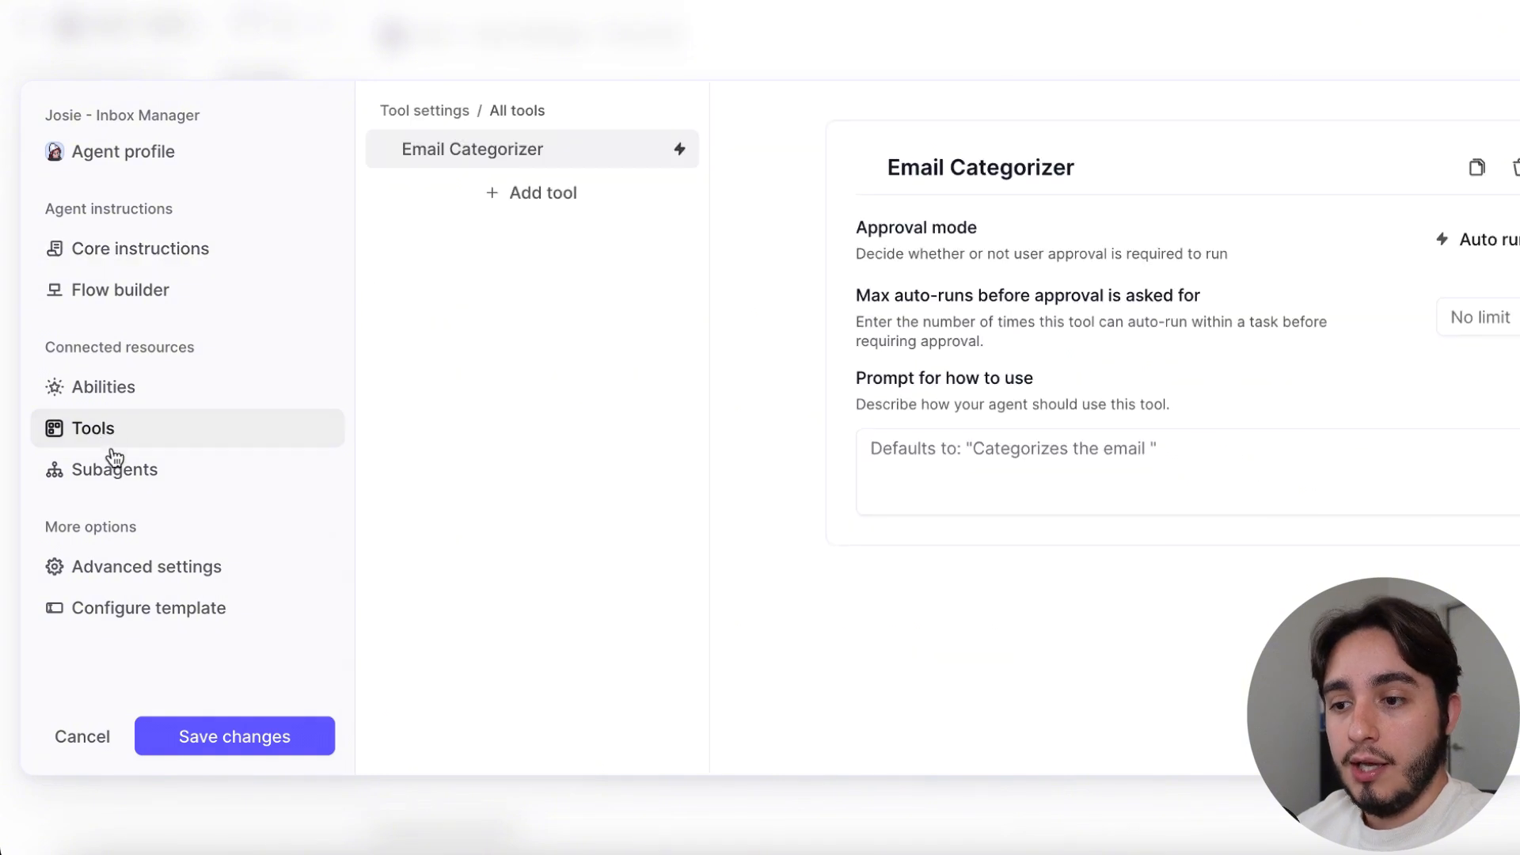
pyautogui.click(126, 473)
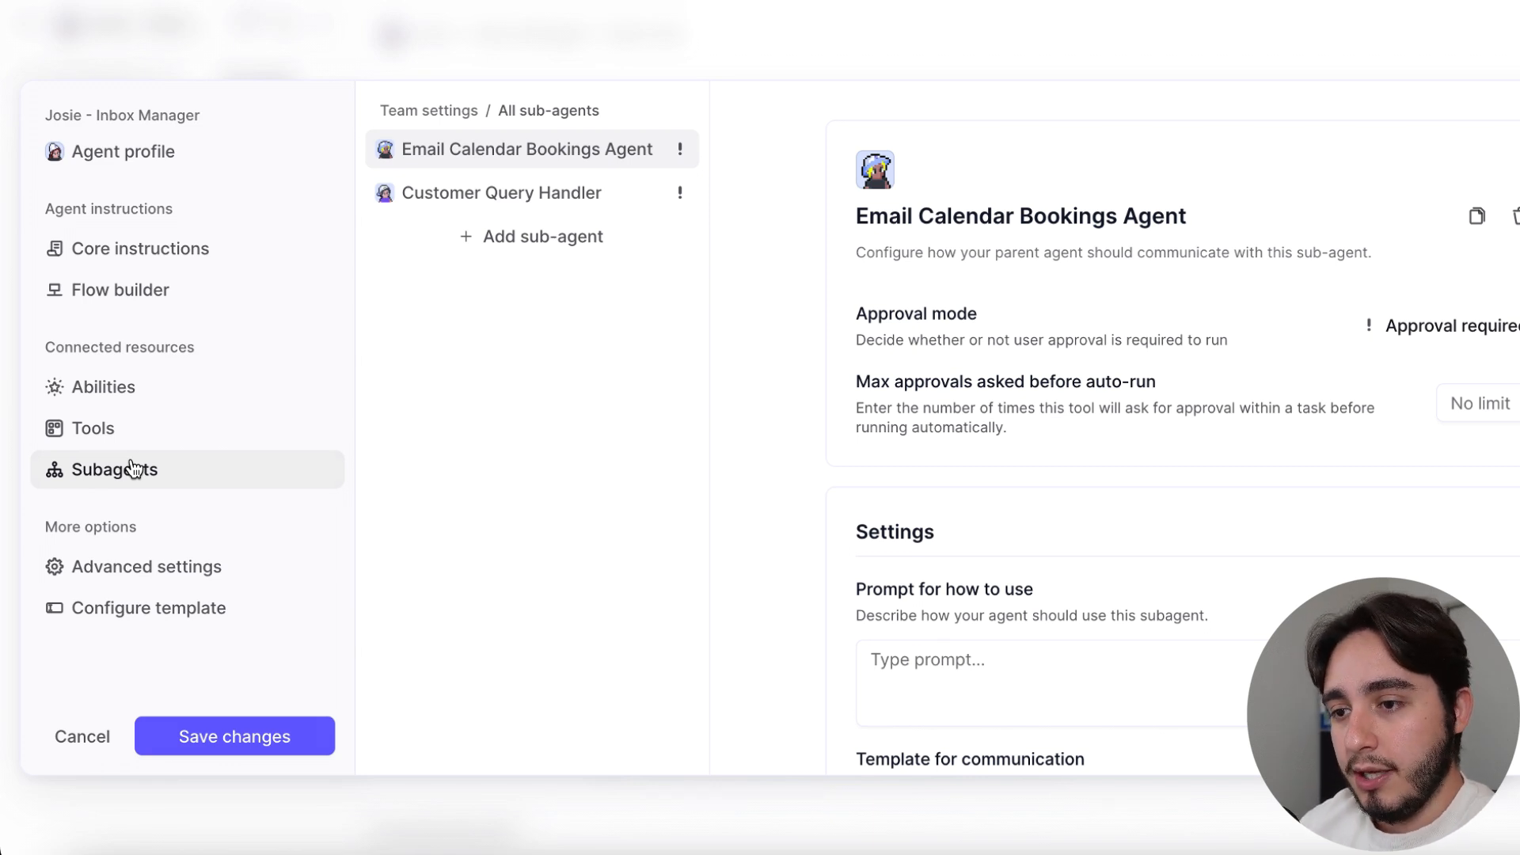
pyautogui.click(90, 299)
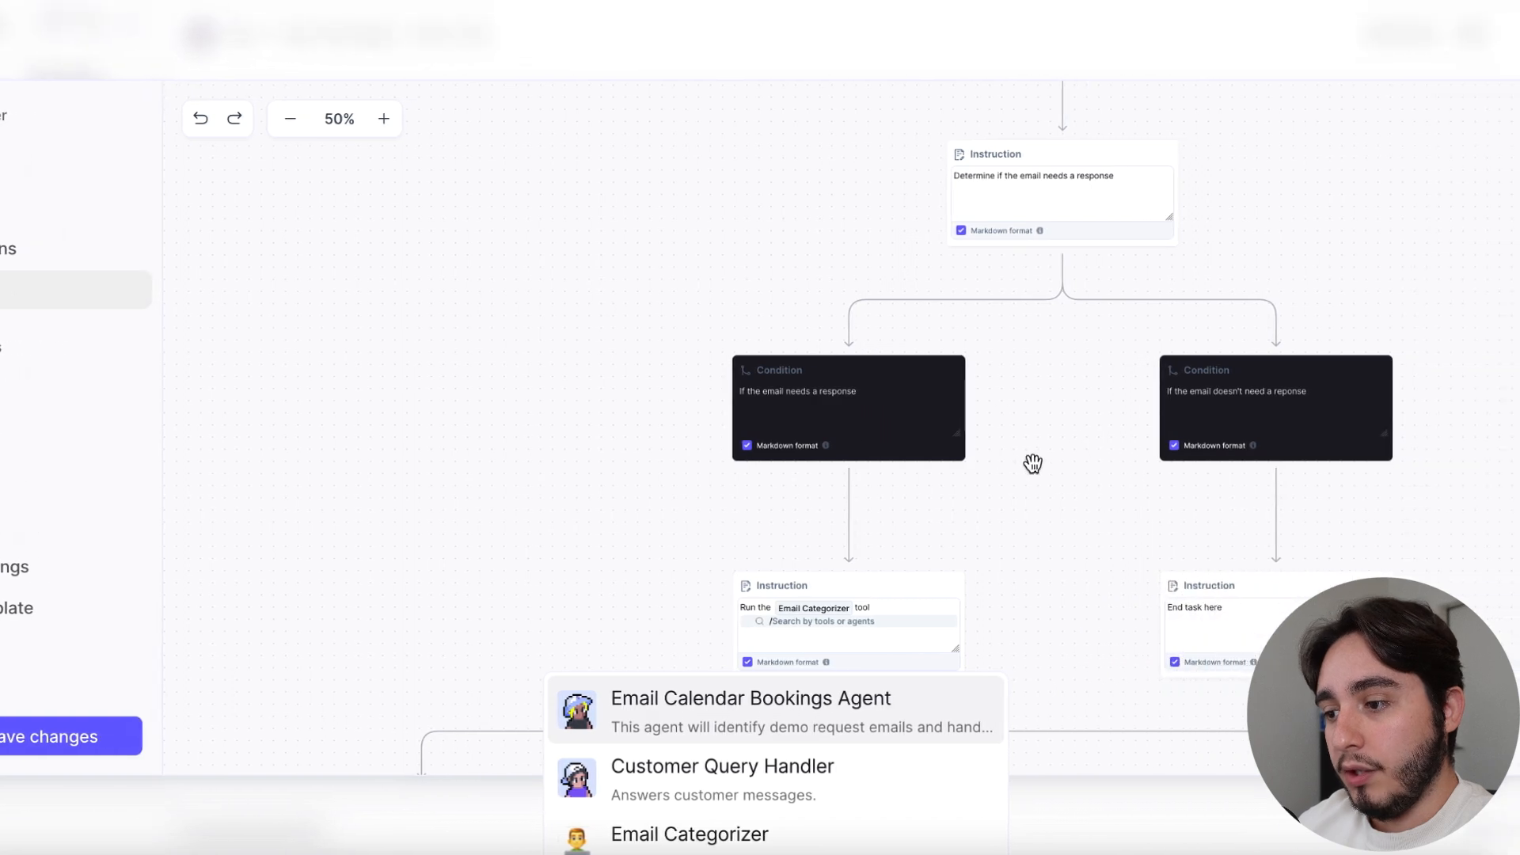
# Open the Inbox Manager's core instructions and review the Role and Task headings written in Markdown format
pyautogui.click(1032, 463)
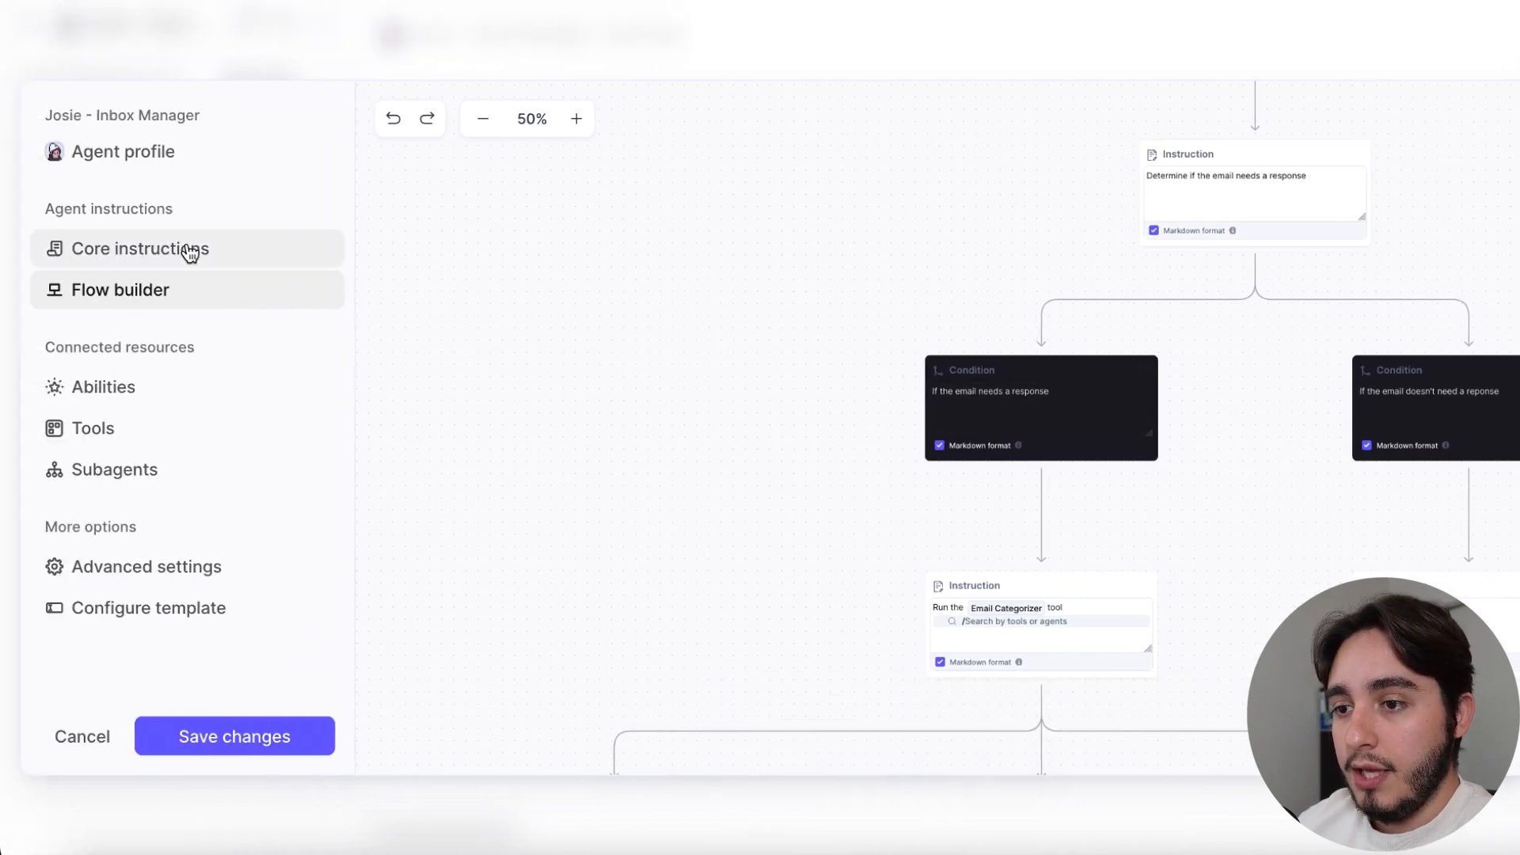
pyautogui.click(189, 253)
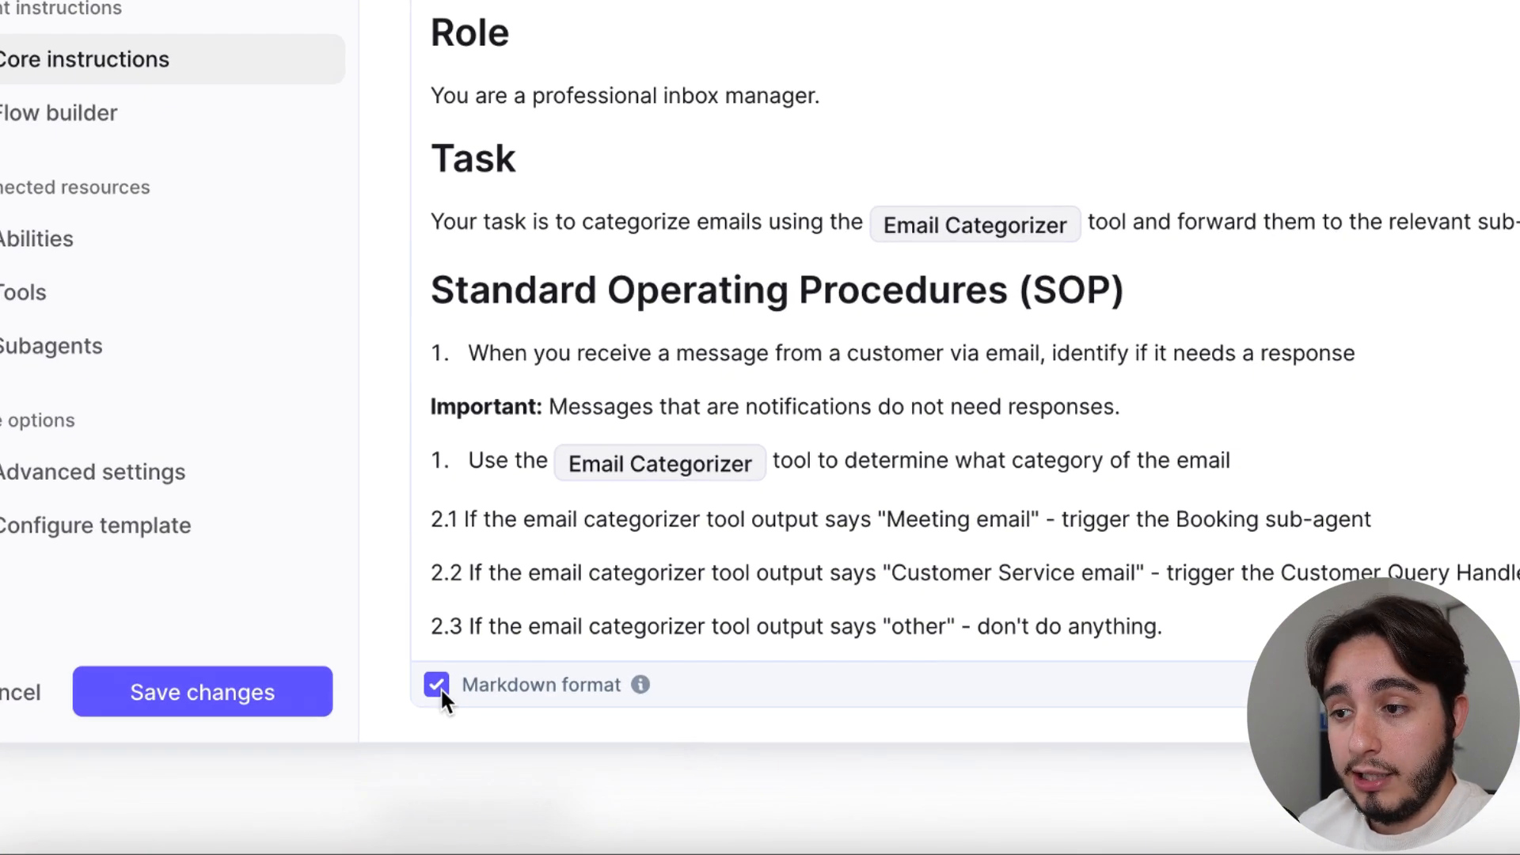
pyautogui.moveTo(429, 32); pyautogui.dragTo(615, 141)
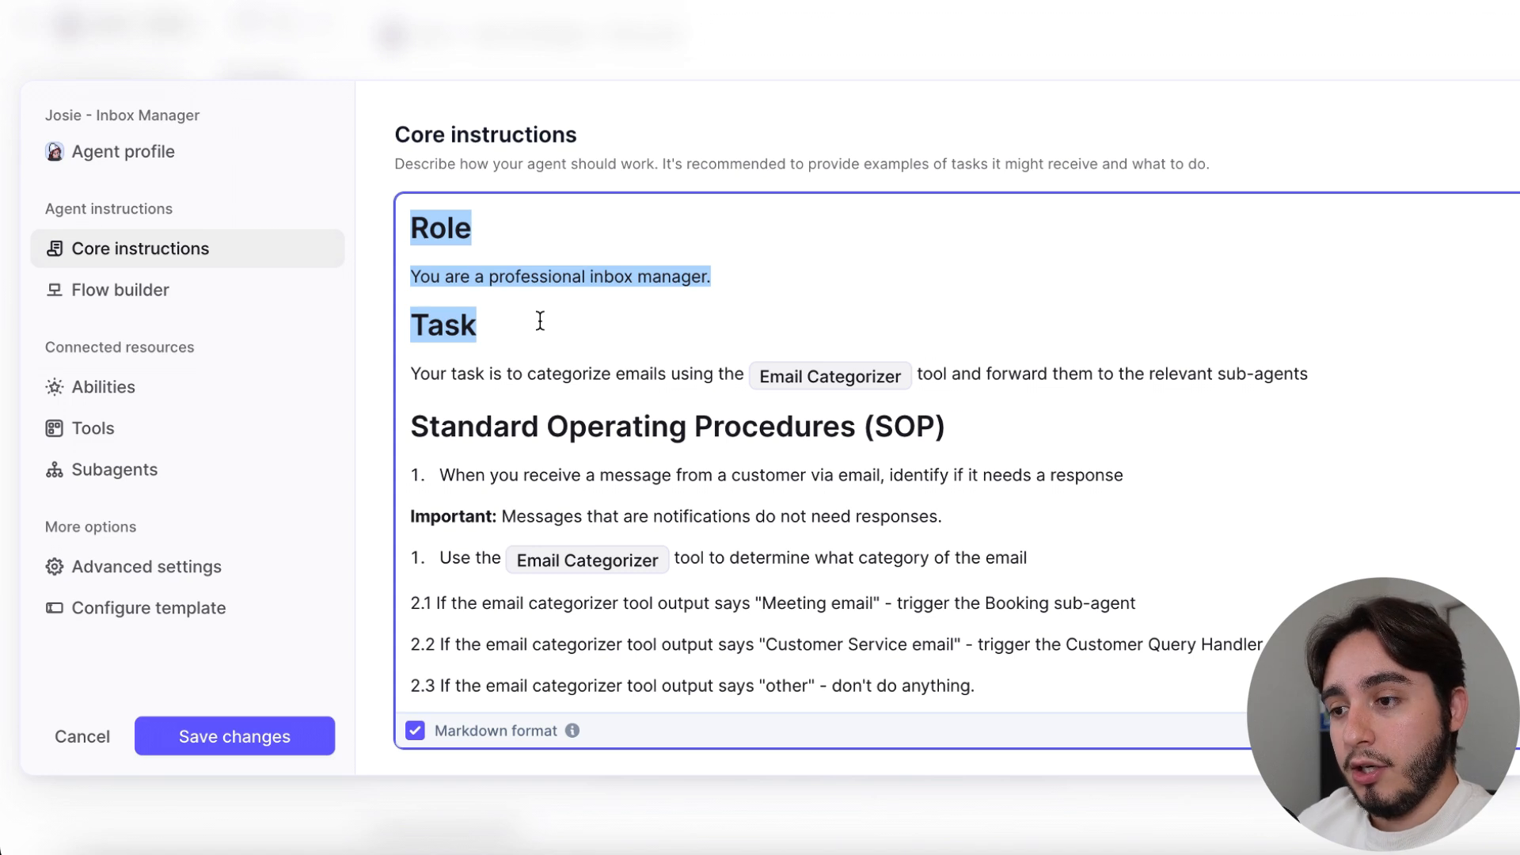
pyautogui.click(540, 320)
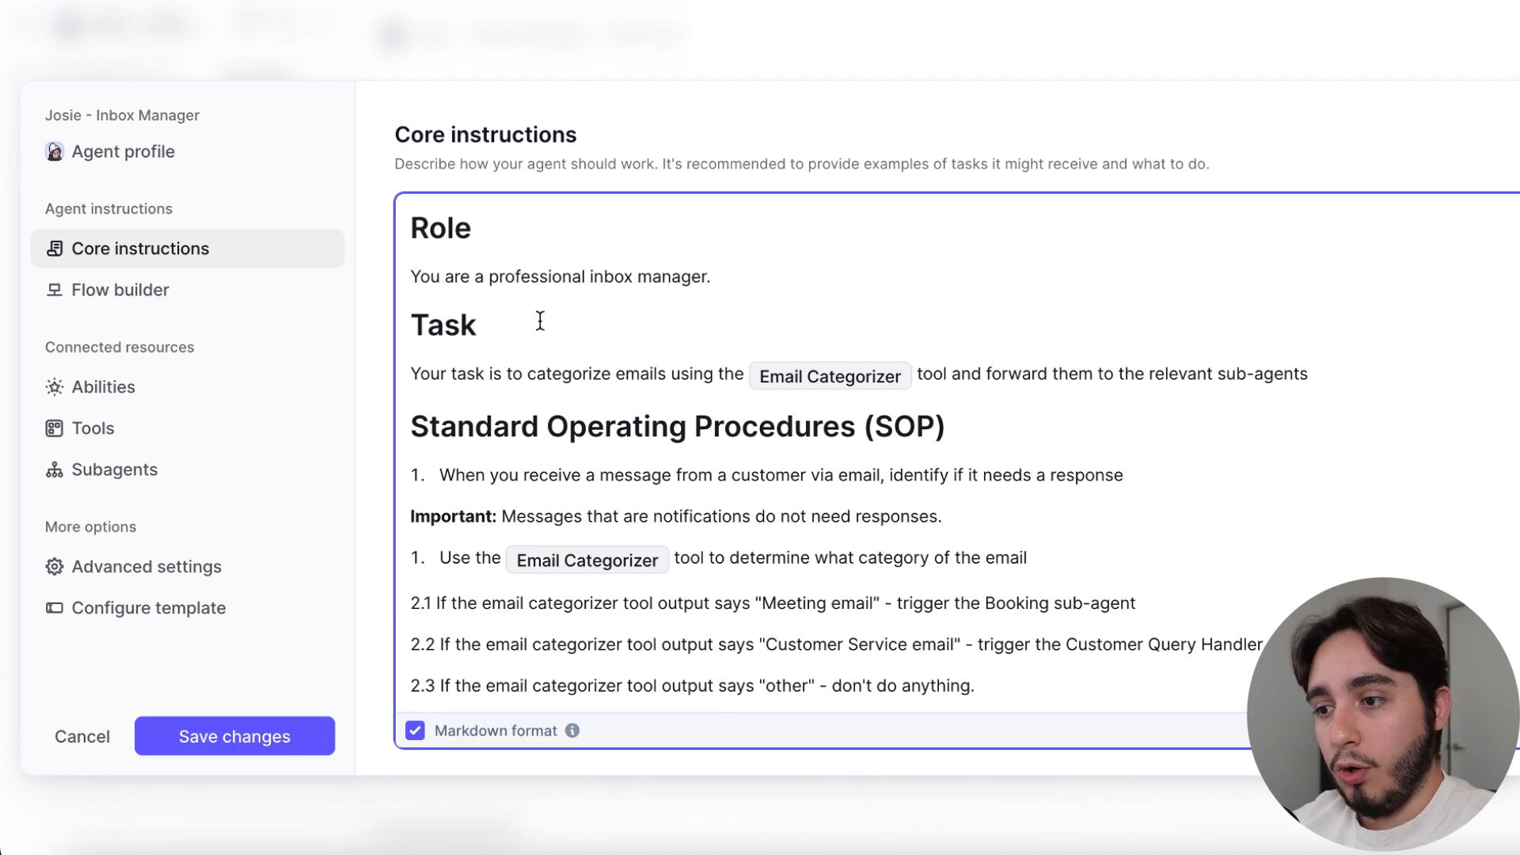
# Add a sample level-one Markdown heading reading "H1" on a new line below the Task heading
pyautogui.press('Return')
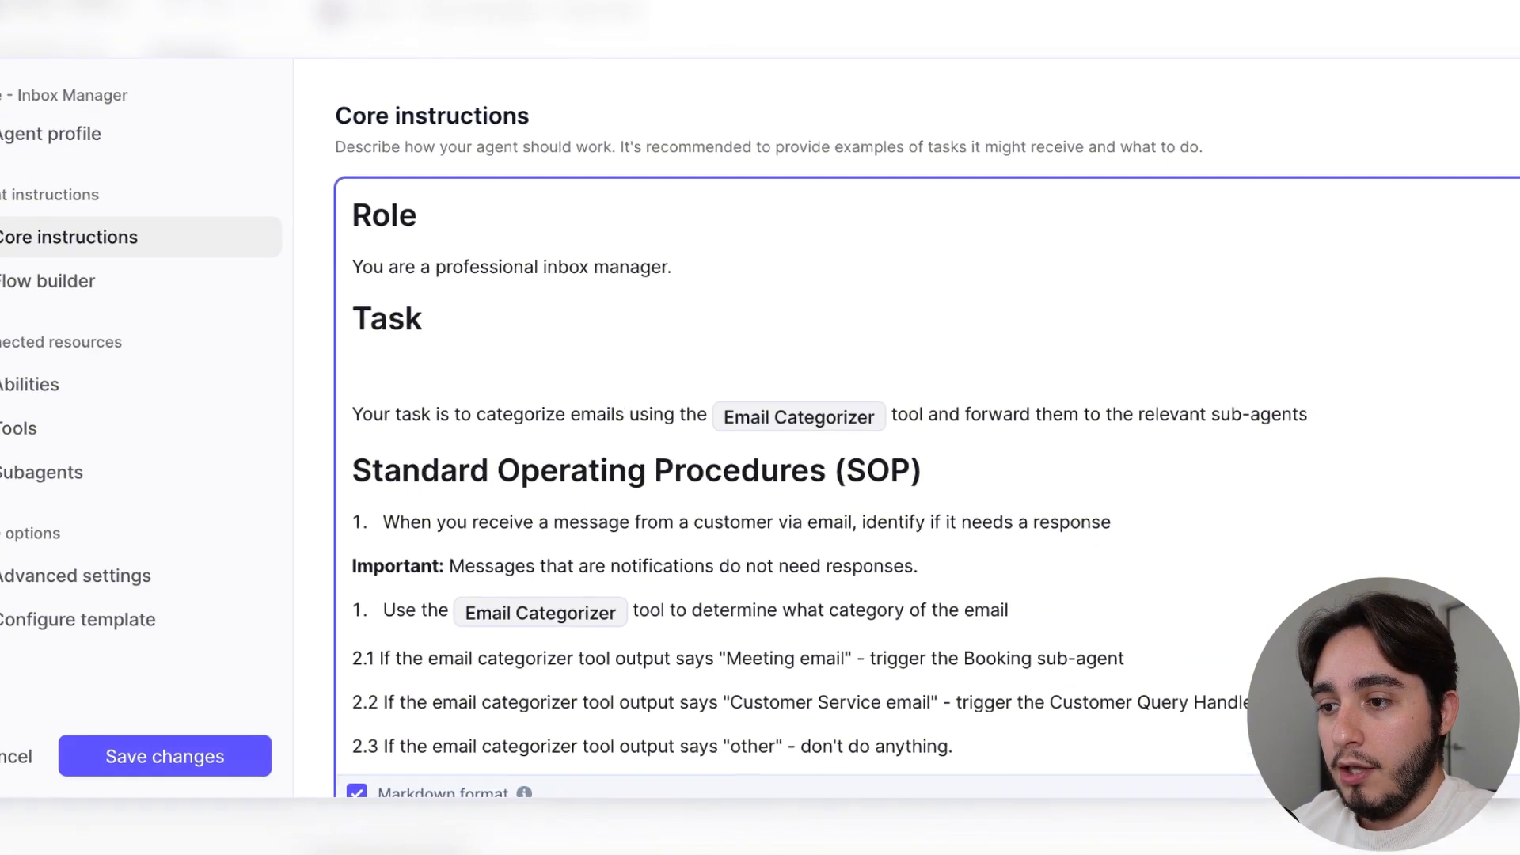
pyautogui.write('#')
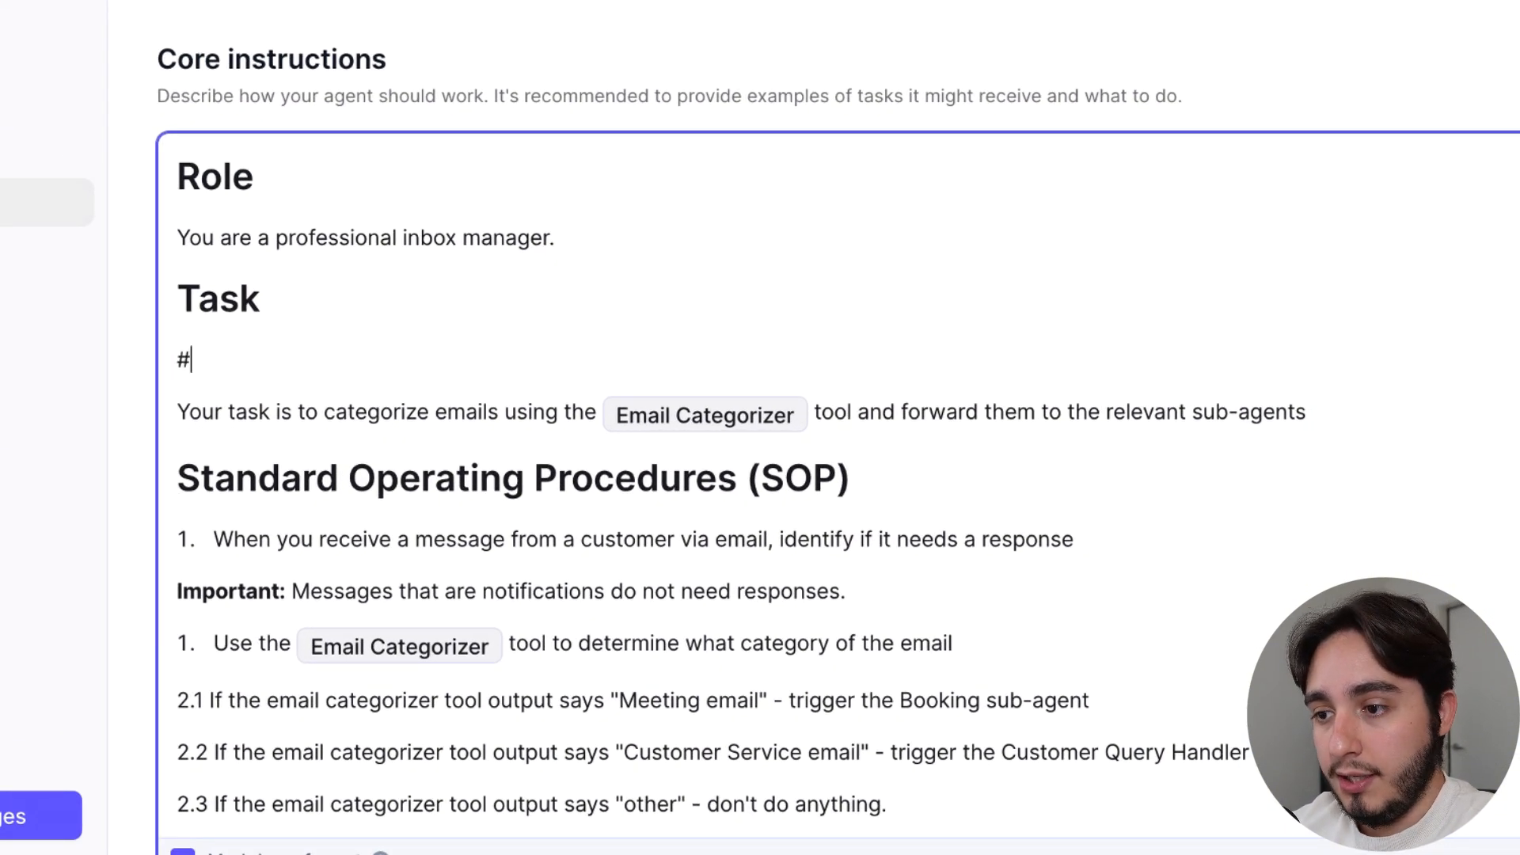
pyautogui.press('space')
pyautogui.write('H1')
pyautogui.press('Return')
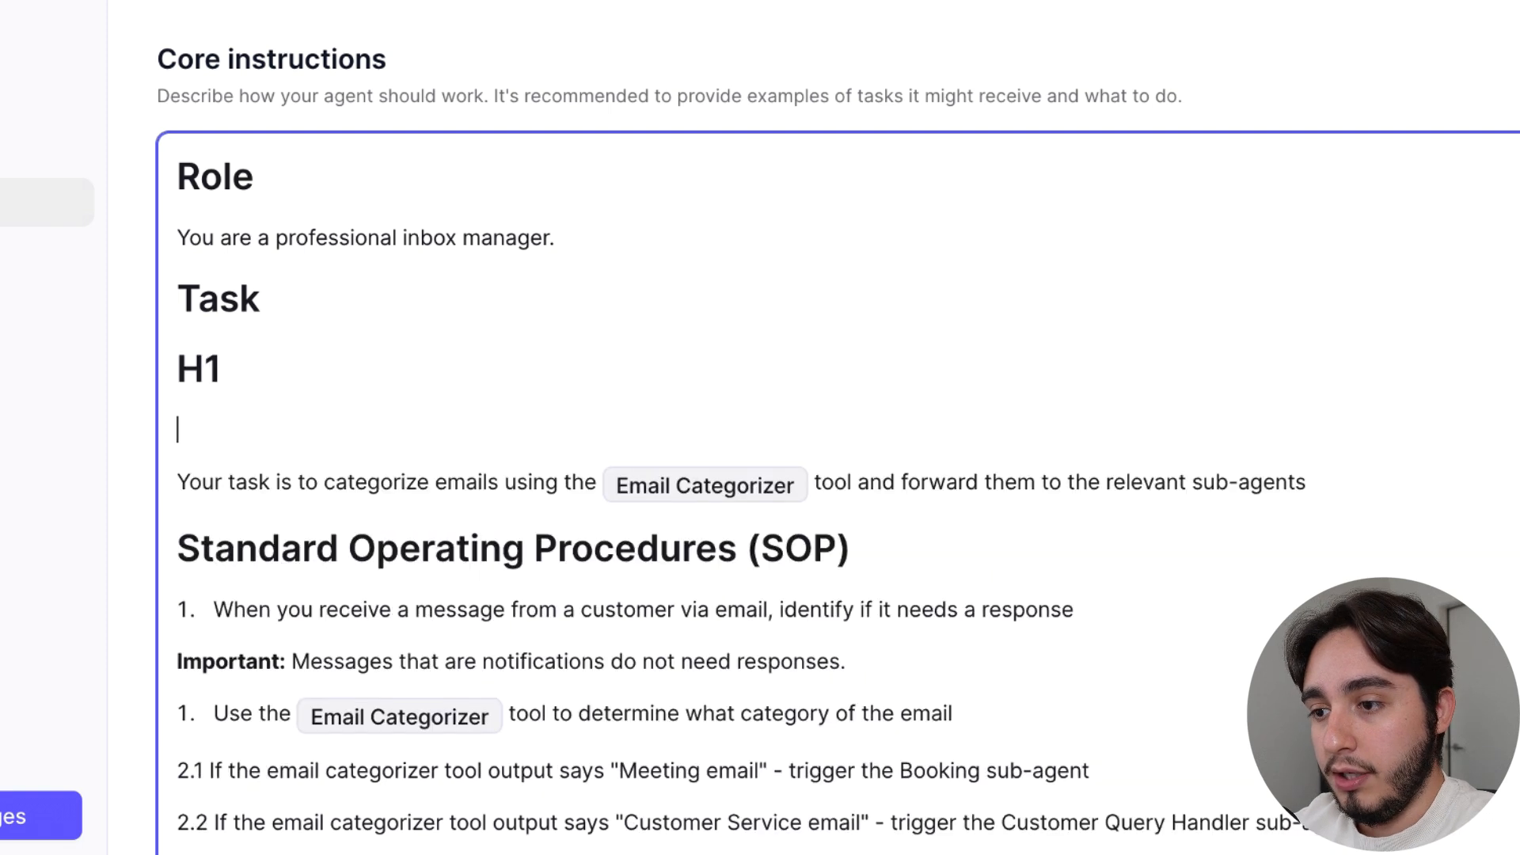
# Add a level-two Markdown heading reading "H2" and a level-three heading reading "H3" below the sample H1 heading
pyautogui.write('## 1')
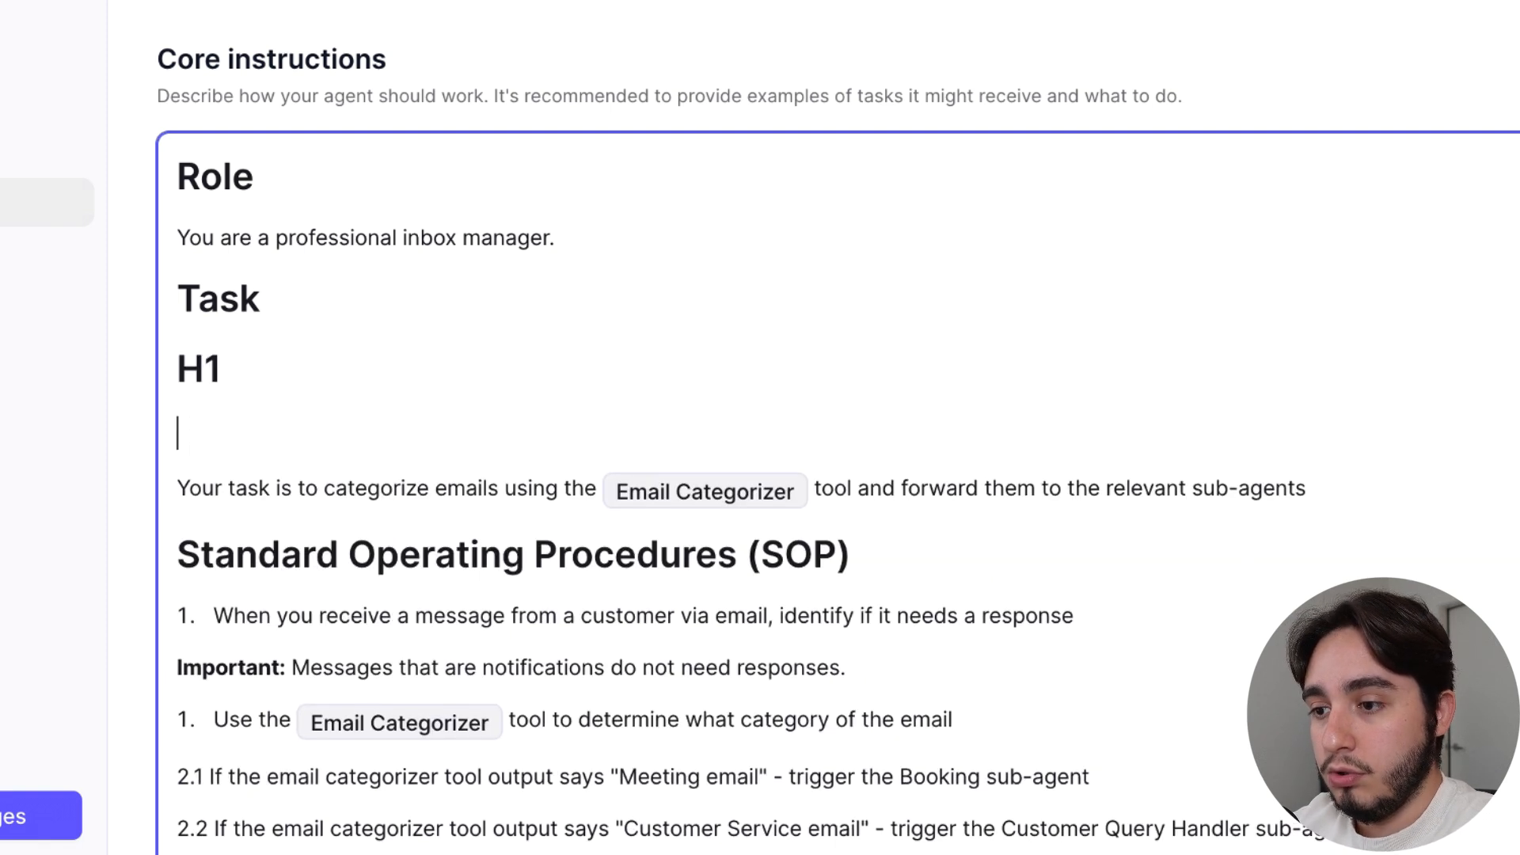
pyautogui.press('BackSpace')
pyautogui.write('H@')
pyautogui.press('BackSpace')
pyautogui.write('2')
pyautogui.press('Return')
pyautogui.write('###')
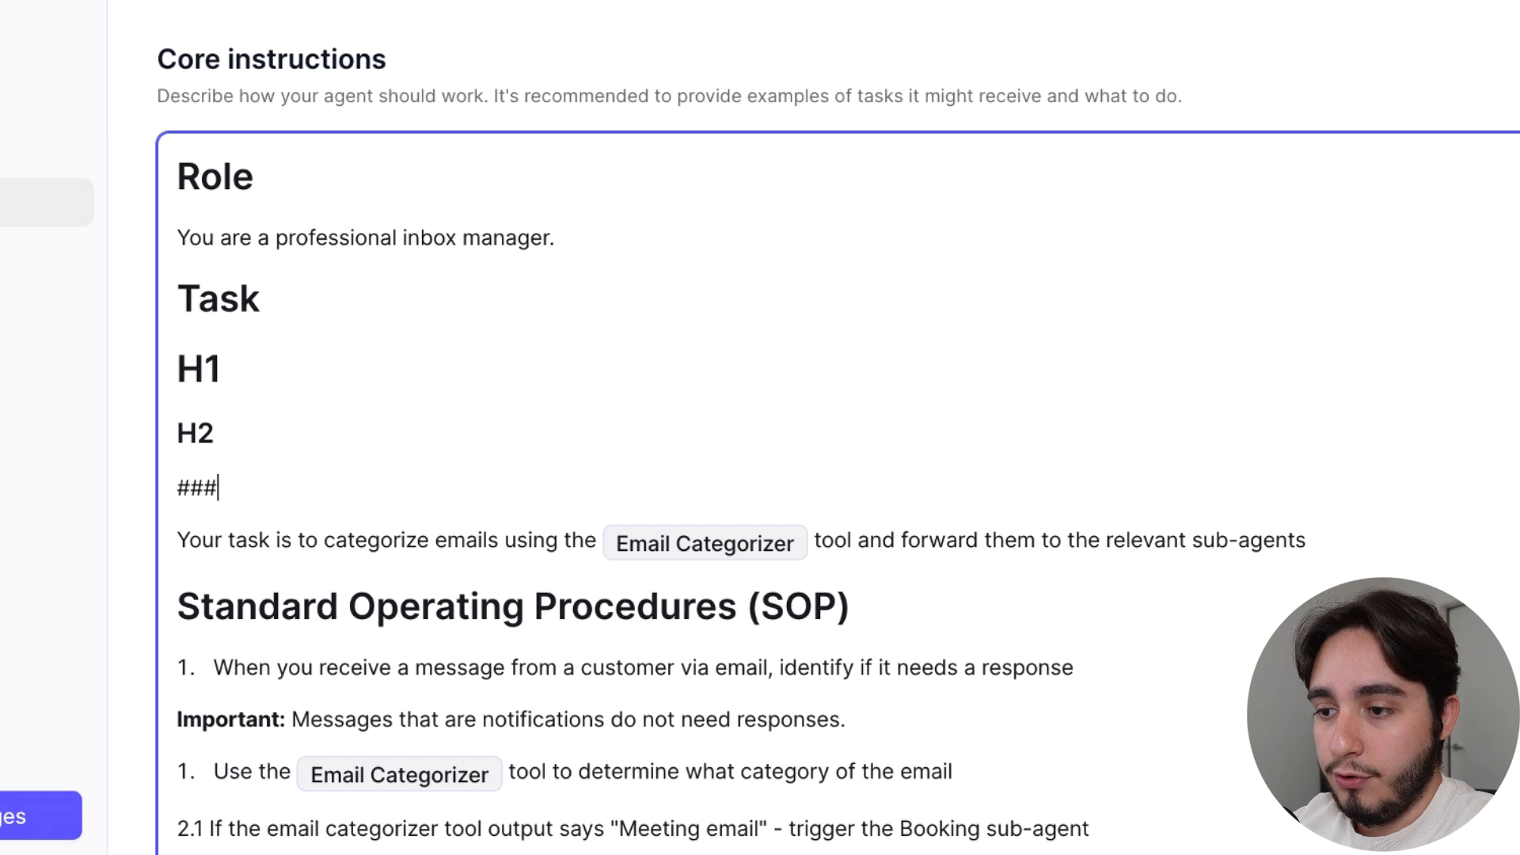
pyautogui.write(' H#')
pyautogui.press('BackSpace')
pyautogui.write('3')
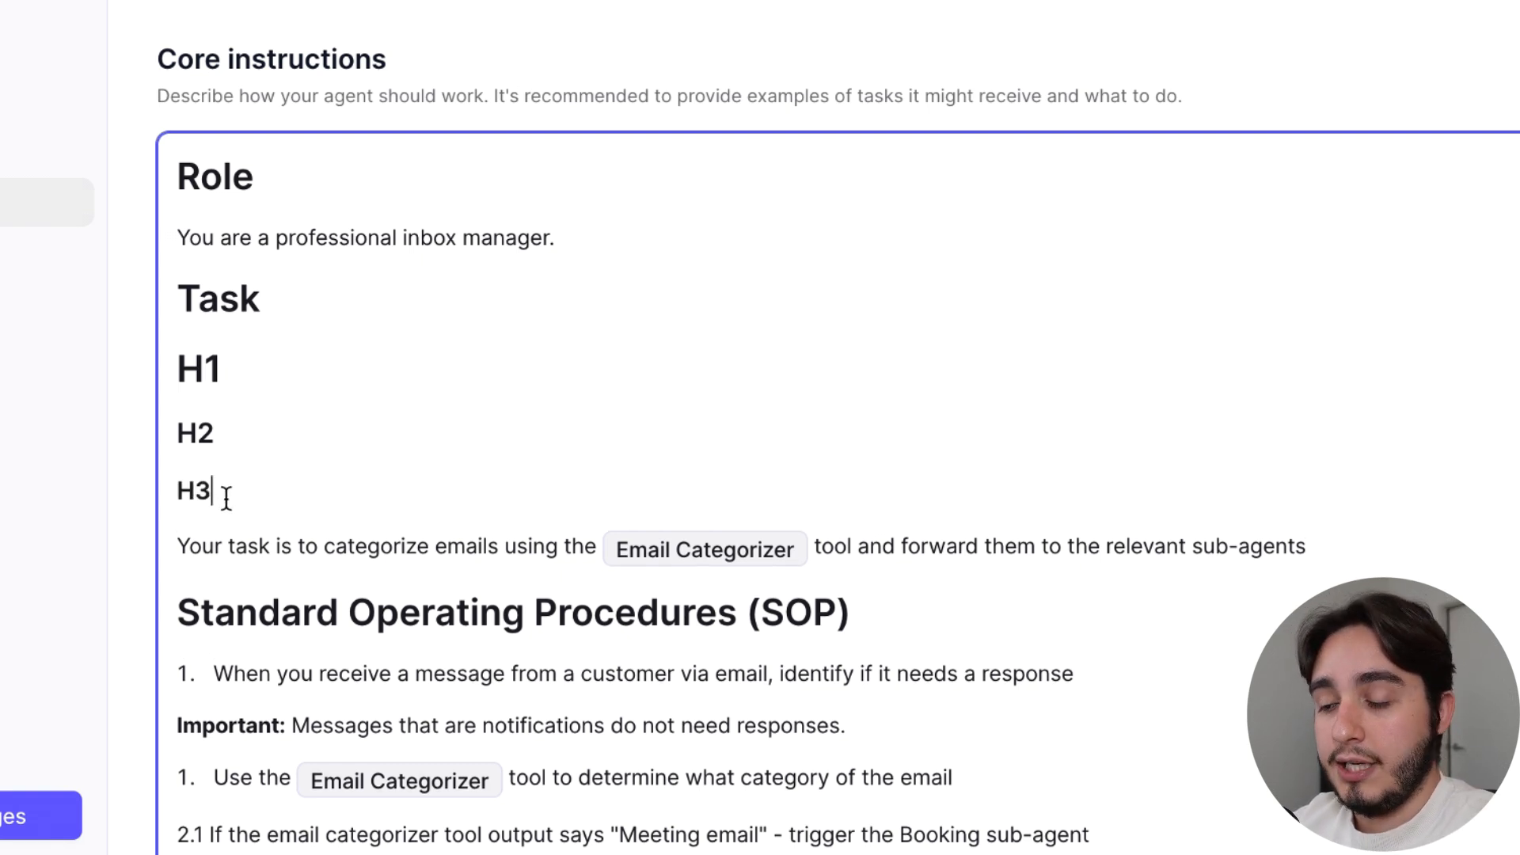
# Delete the sample H1, H2 and H3 headings and their empty line below the Task heading
pyautogui.moveTo(214, 491); pyautogui.dragTo(159, 364)
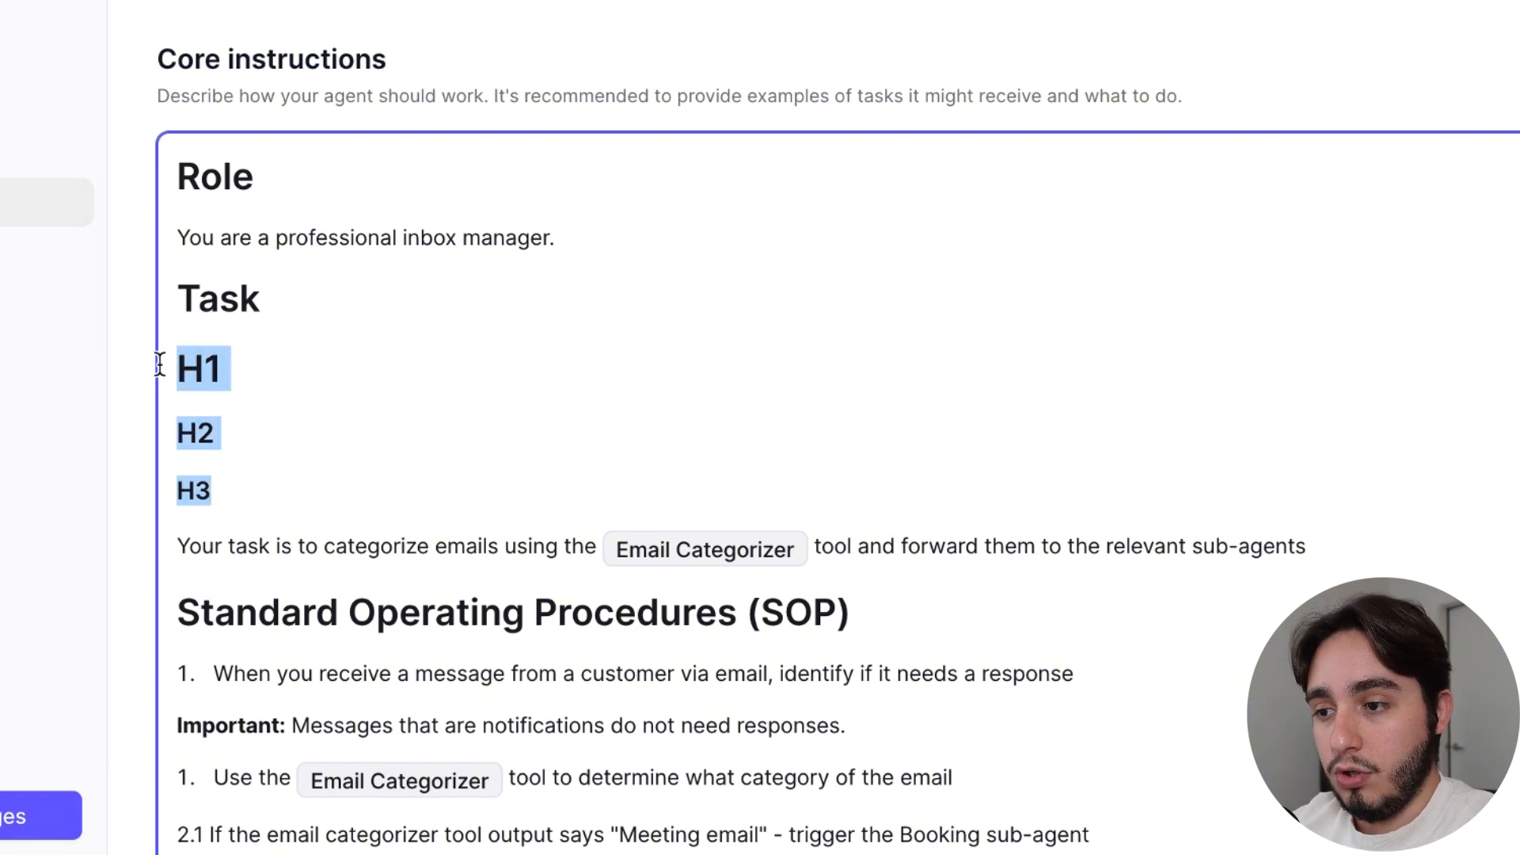
pyautogui.press('BackSpace')
pyautogui.press('BackSpace')
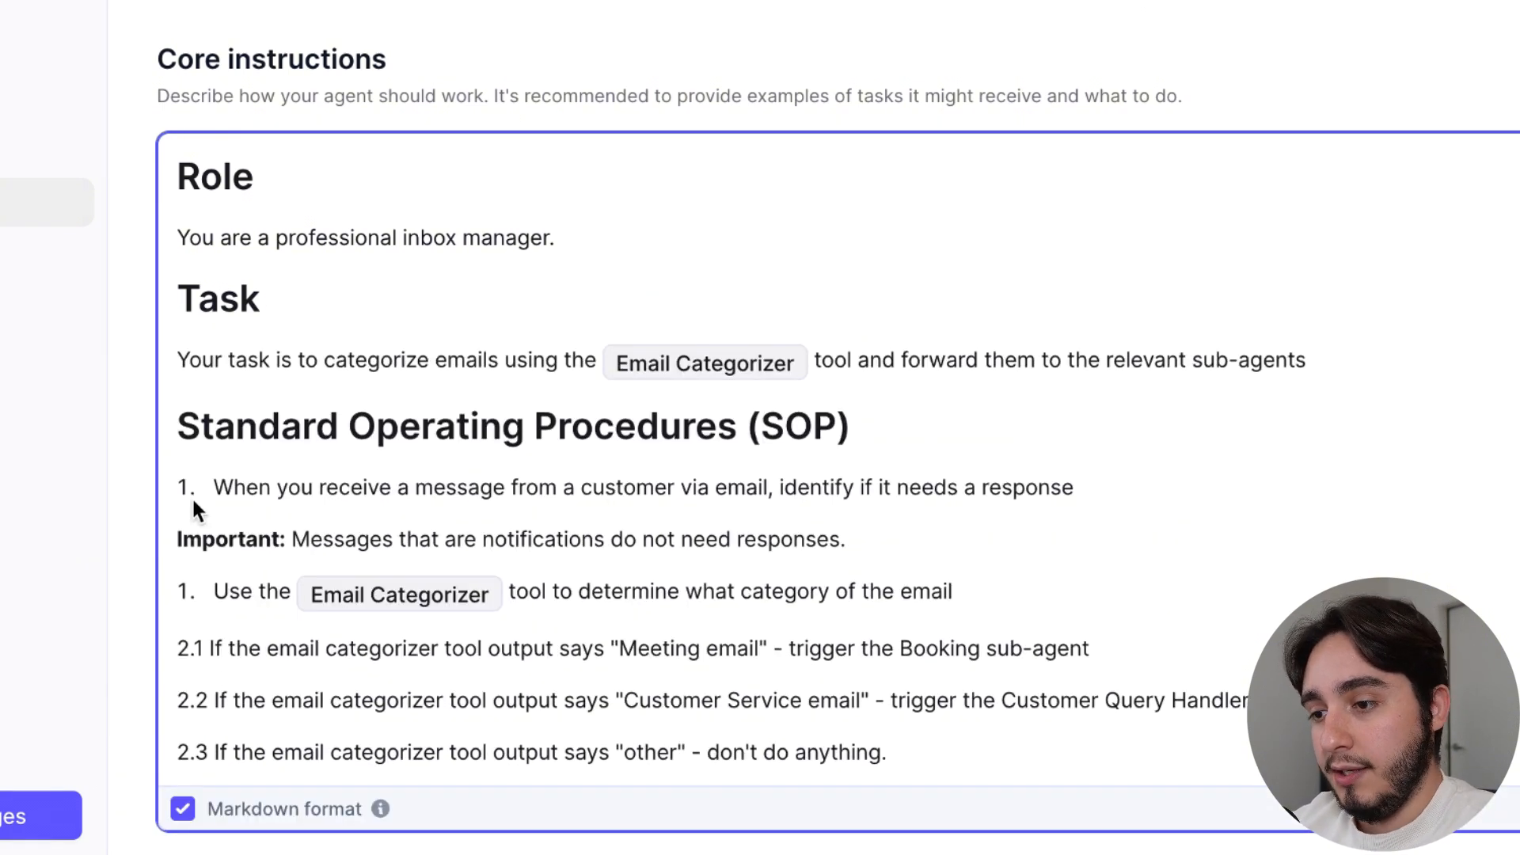
# Try out bold text on a new line below the Task heading and remove the line again
pyautogui.doubleClick(212, 541)
pyautogui.click(320, 311)
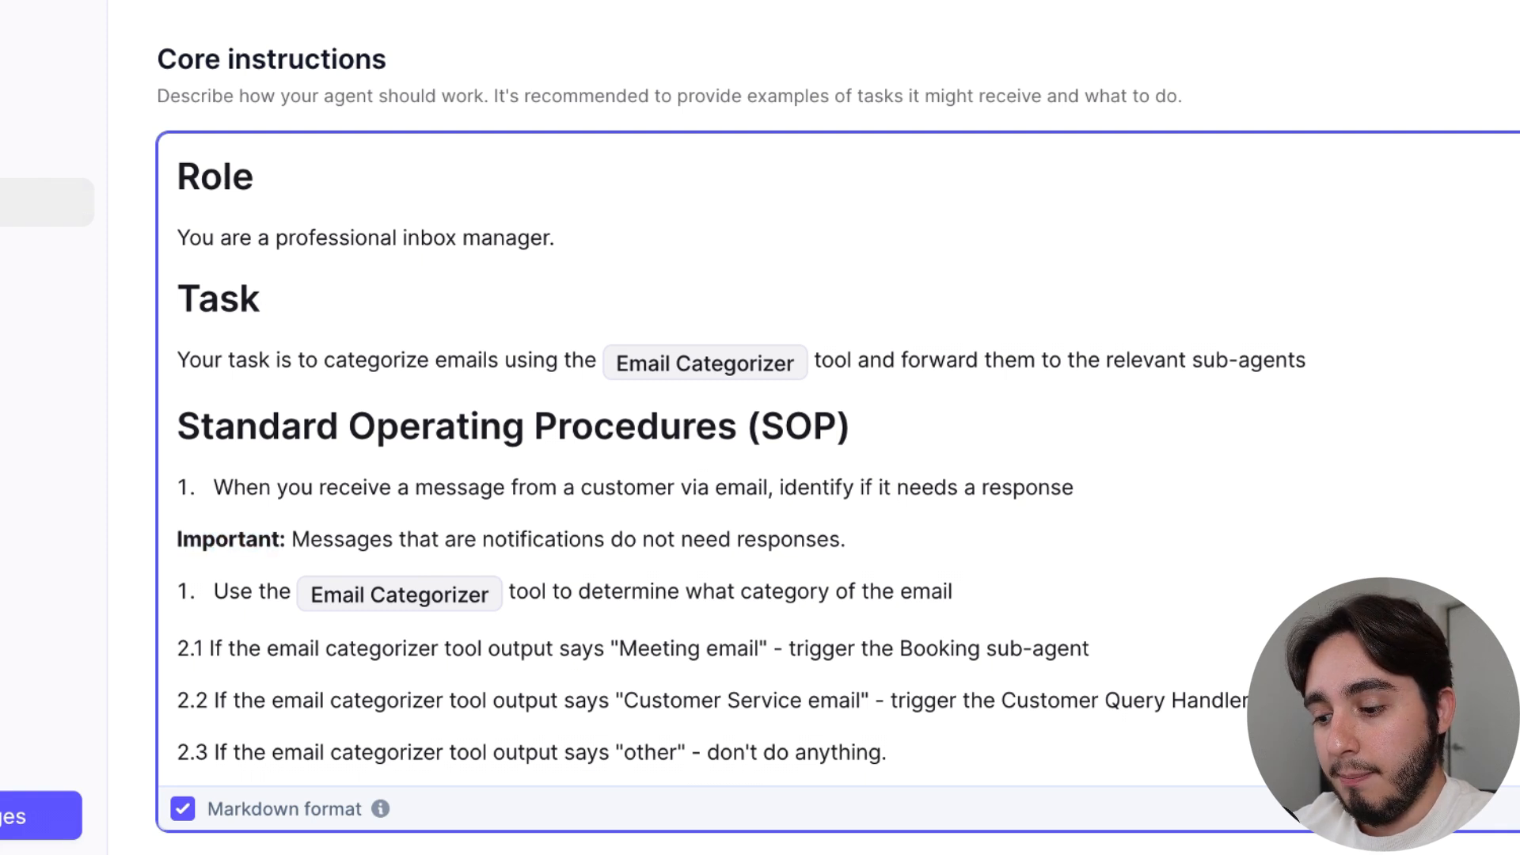
pyautogui.press('Return')
pyautogui.write('importa')
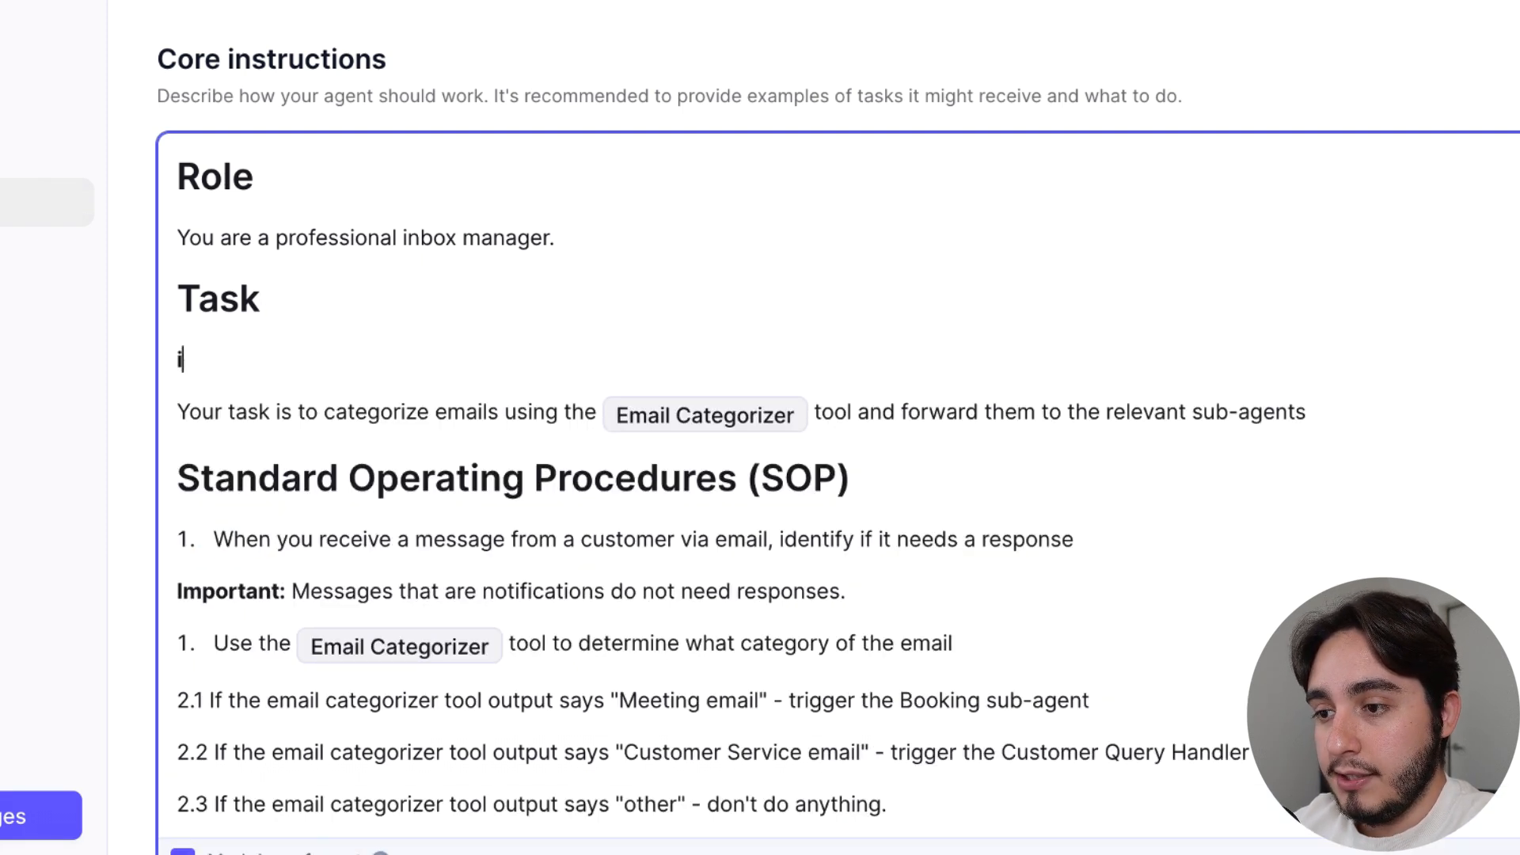
pyautogui.press('BackSpace')
pyautogui.press('BackSpace')
pyautogui.press('BackSpace')
pyautogui.press('BackSpace')
pyautogui.press('BackSpace')
pyautogui.press('BackSpace')
pyautogui.press('BackSpace')
pyautogui.press('BackSpace')
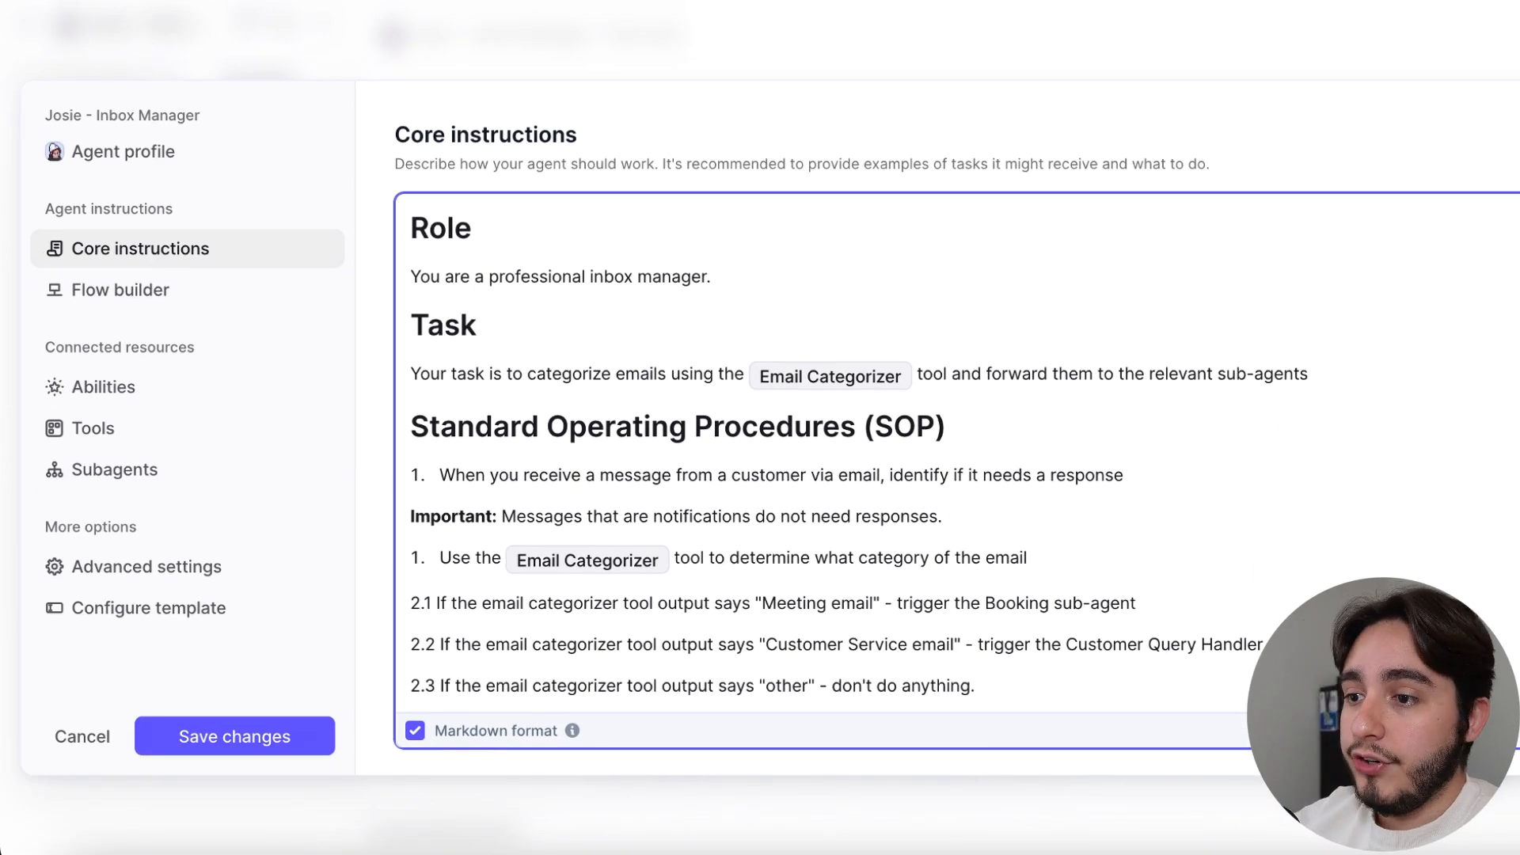
# Review the Role, Task and Standard Operating Procedures (SOP) sections of the core instructions one after another
pyautogui.moveTo(746, 277); pyautogui.dragTo(404, 220)
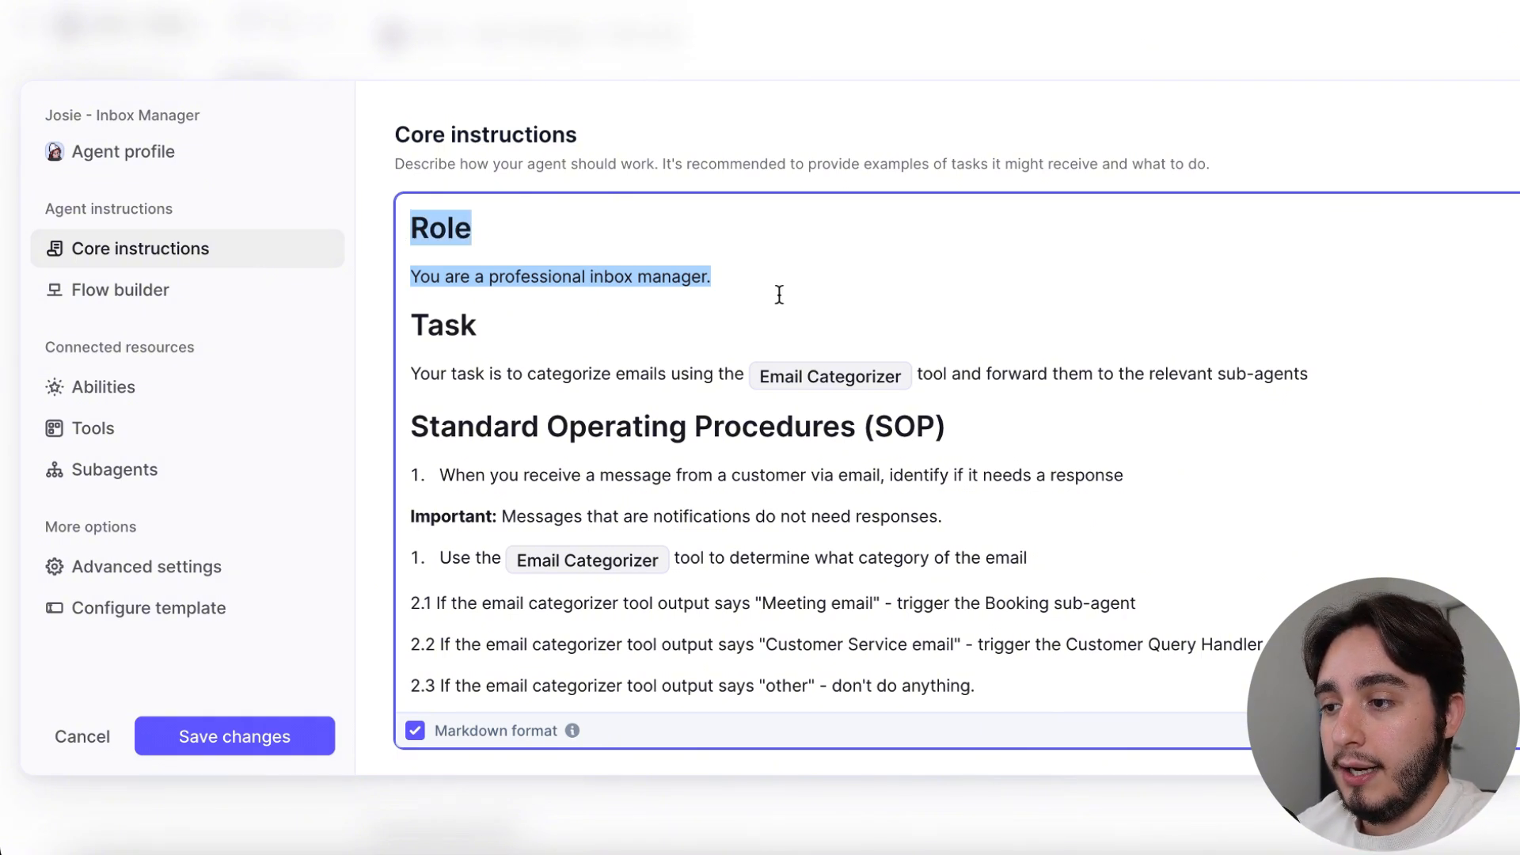
pyautogui.click(737, 276)
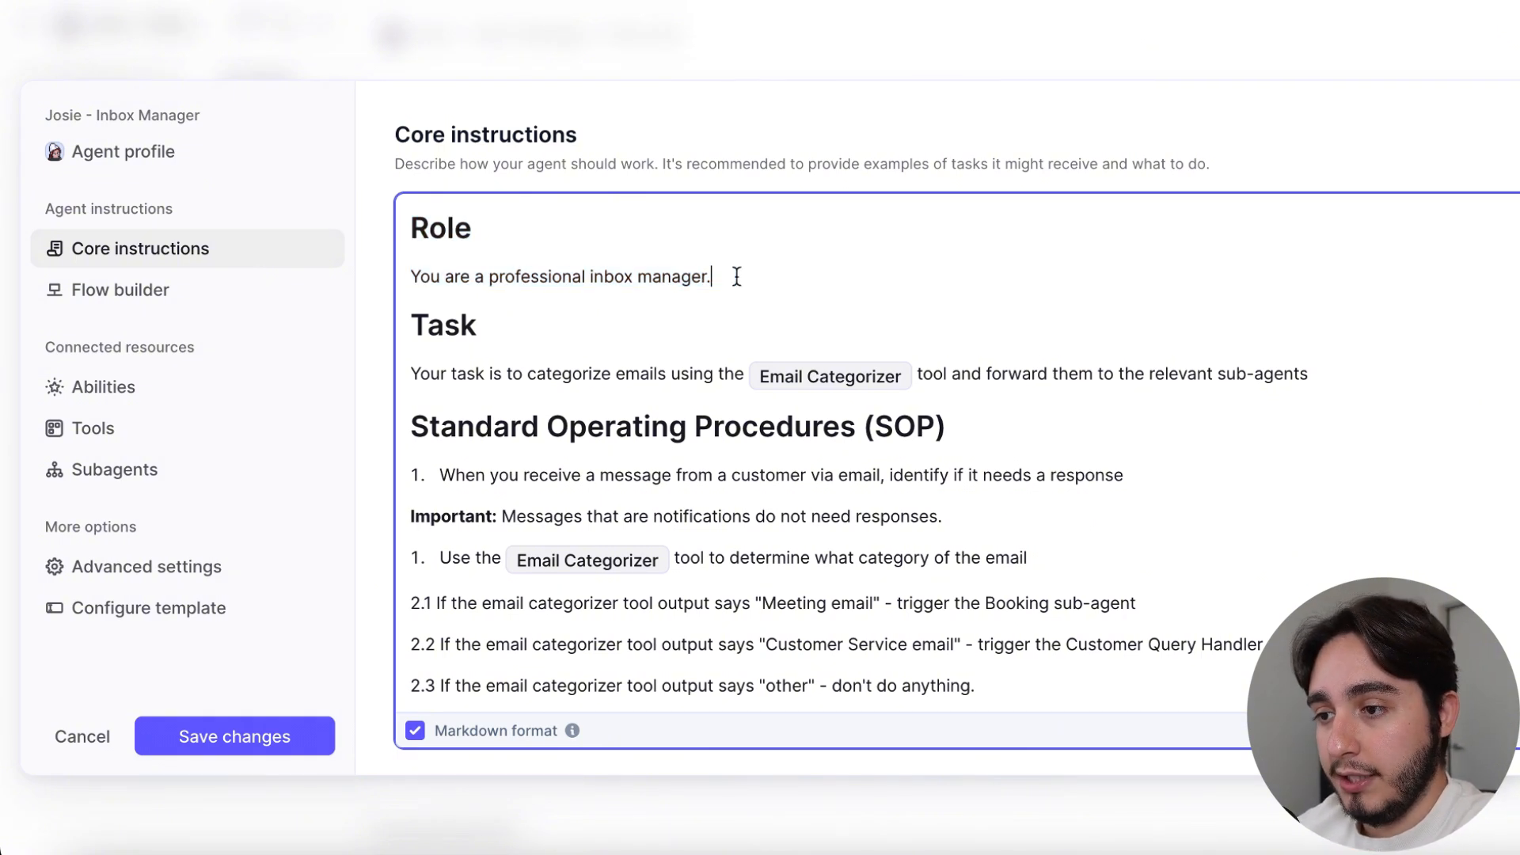
pyautogui.moveTo(406, 325); pyautogui.dragTo(1323, 379)
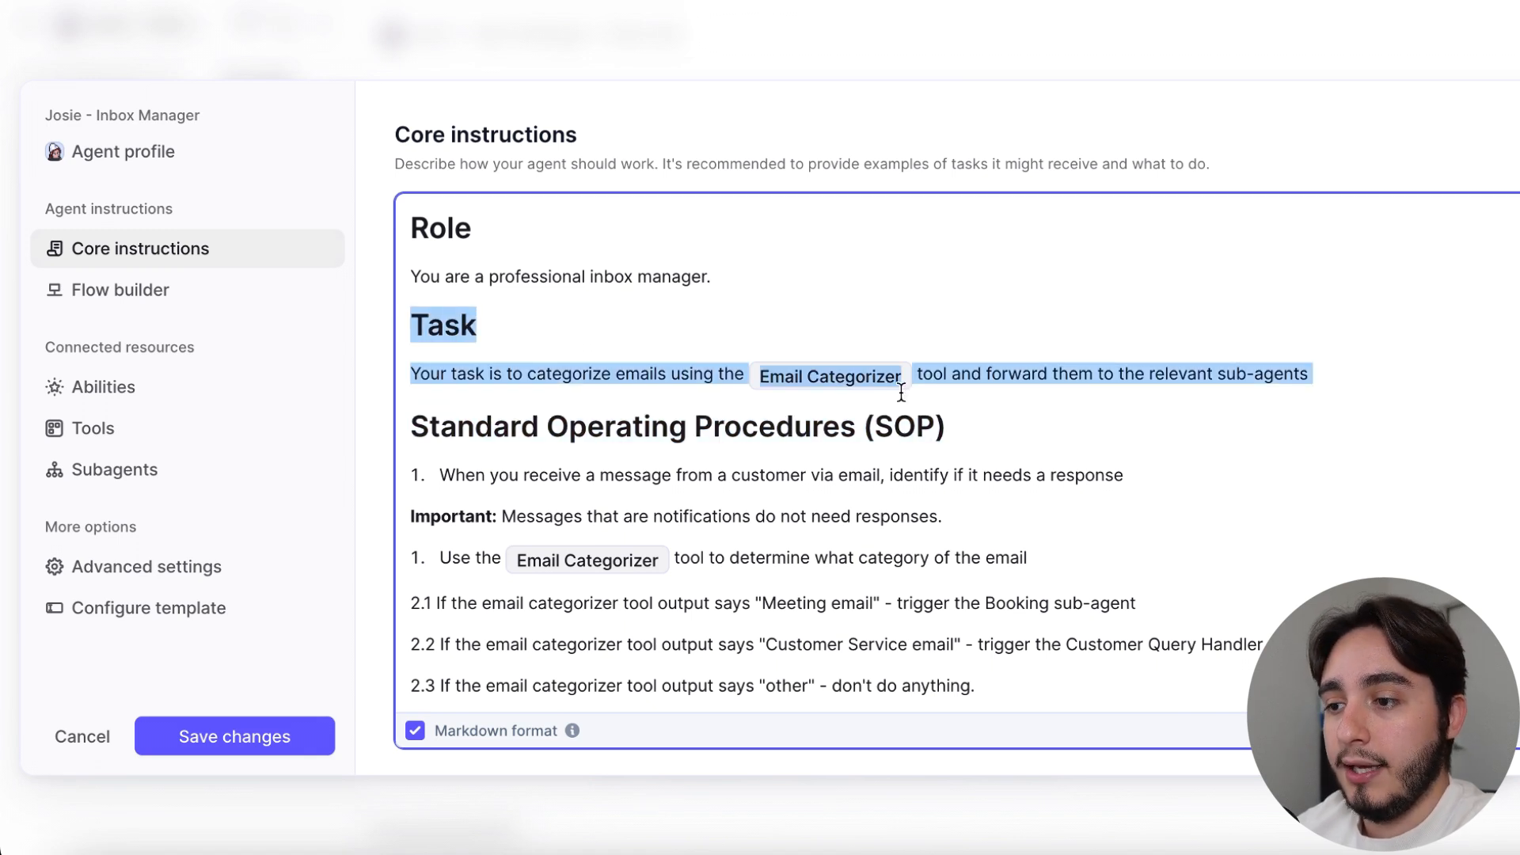
pyautogui.click(919, 328)
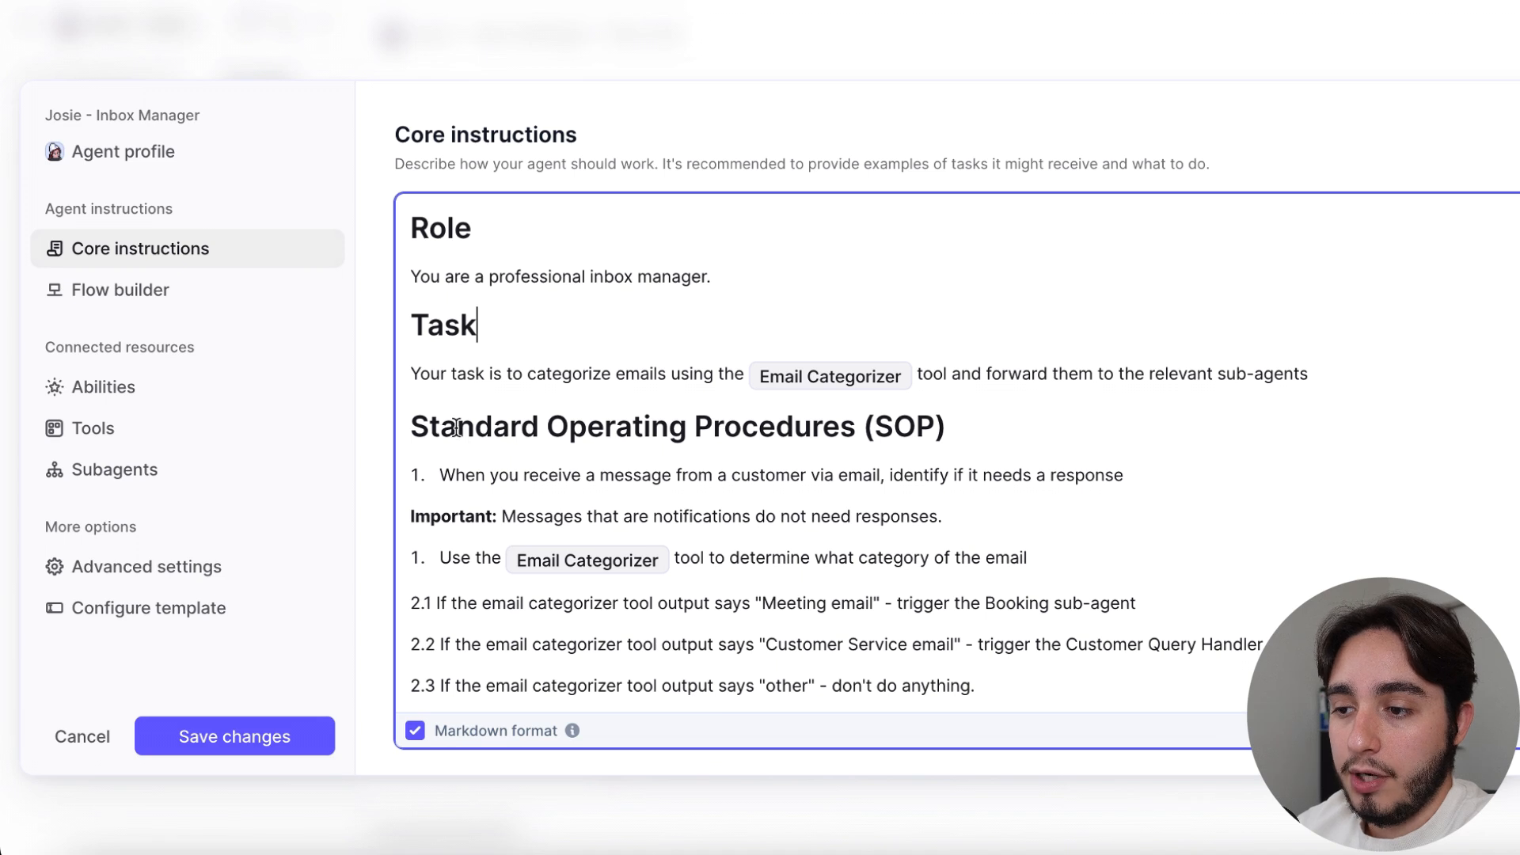
pyautogui.moveTo(411, 427); pyautogui.dragTo(1038, 689)
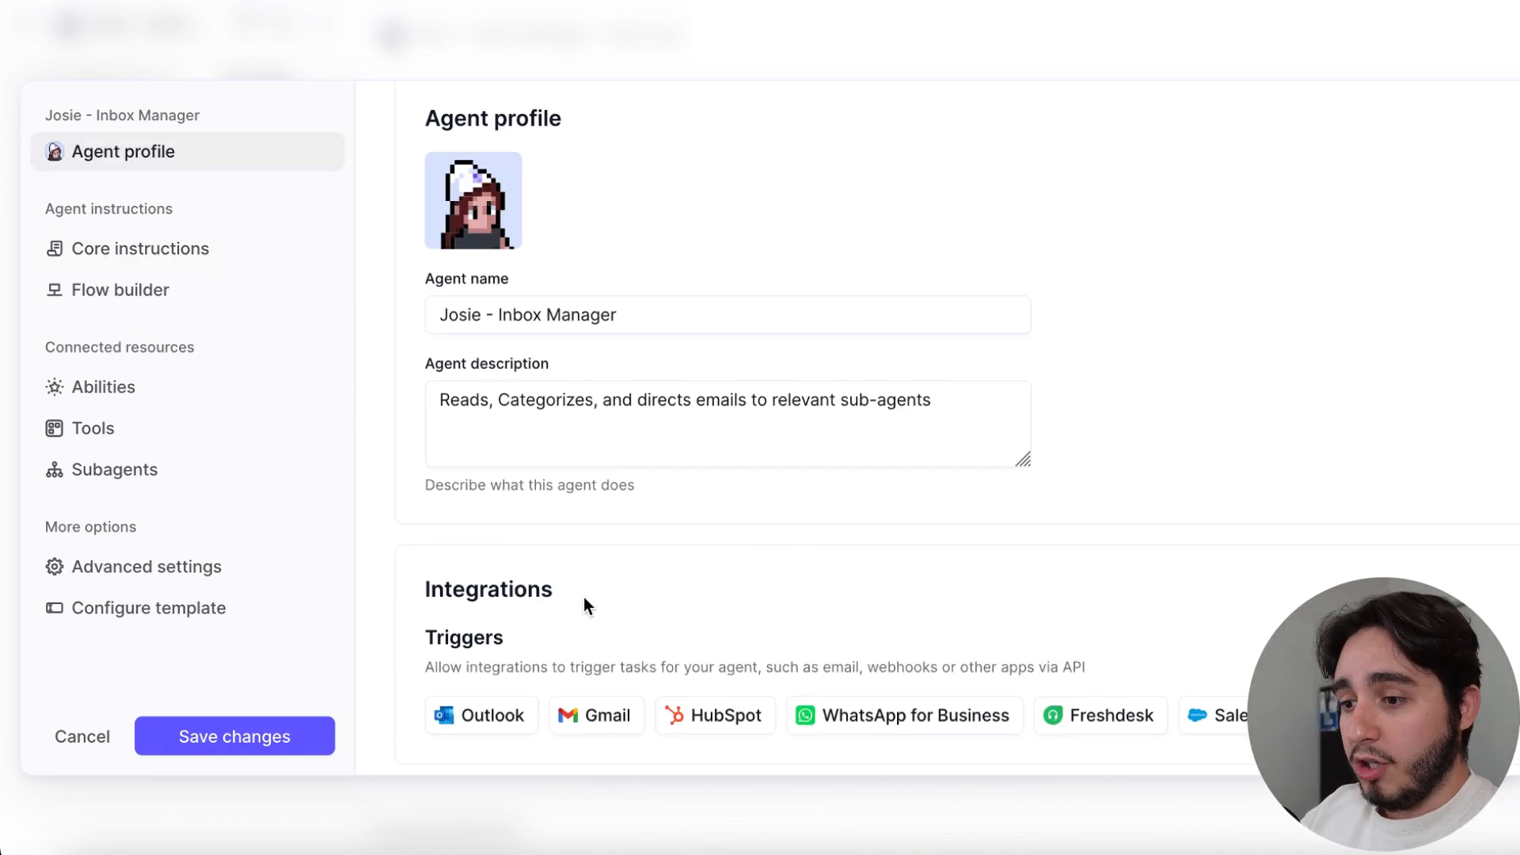
# Open the account choices for the Gmail trigger in the agent profile's integrations
pyautogui.scroll(-1, 583, 598)
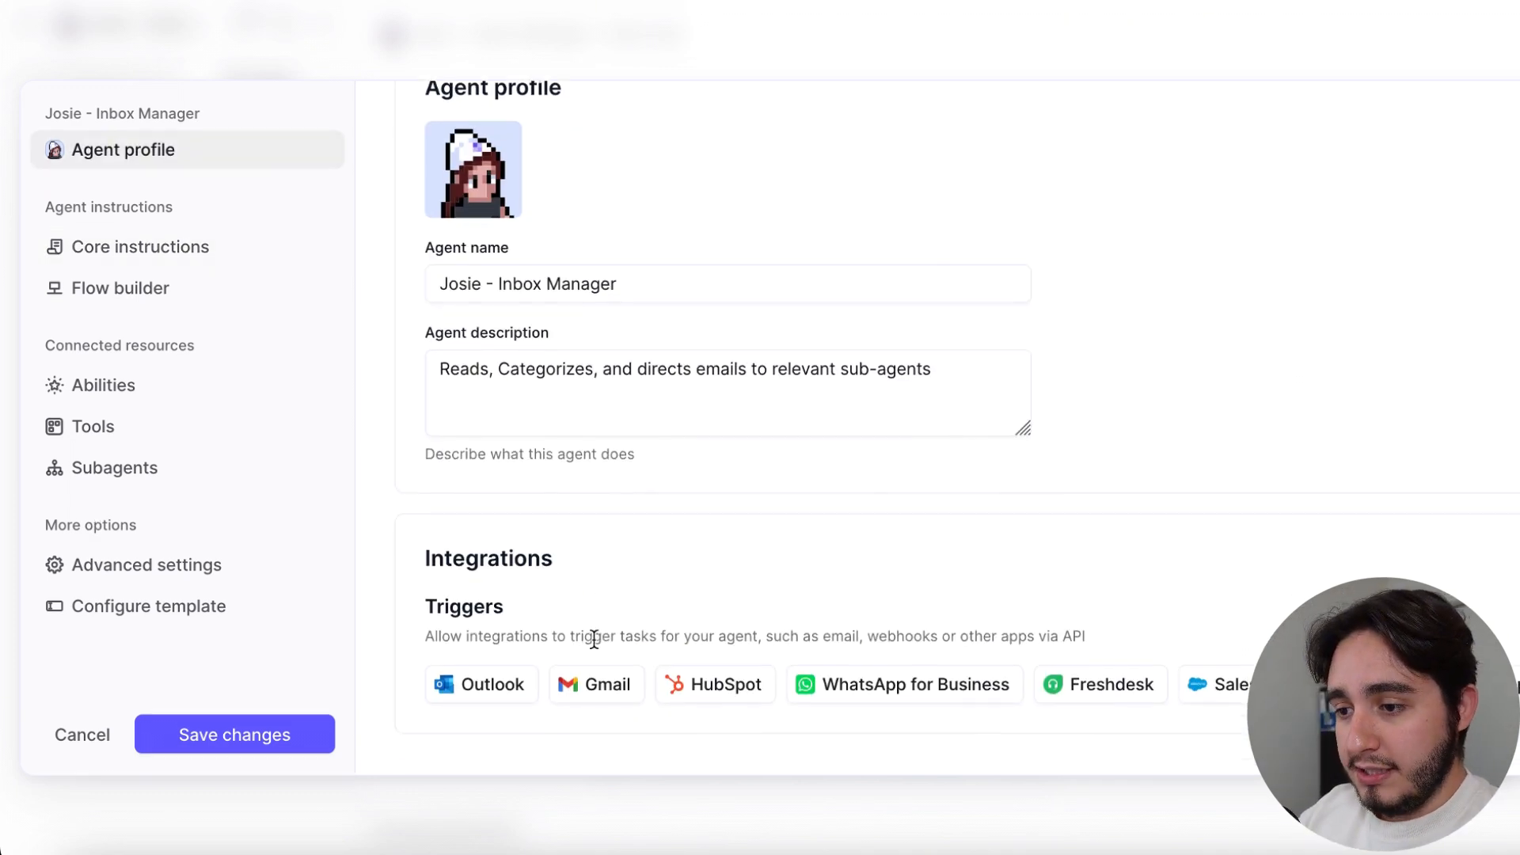
pyautogui.click(606, 702)
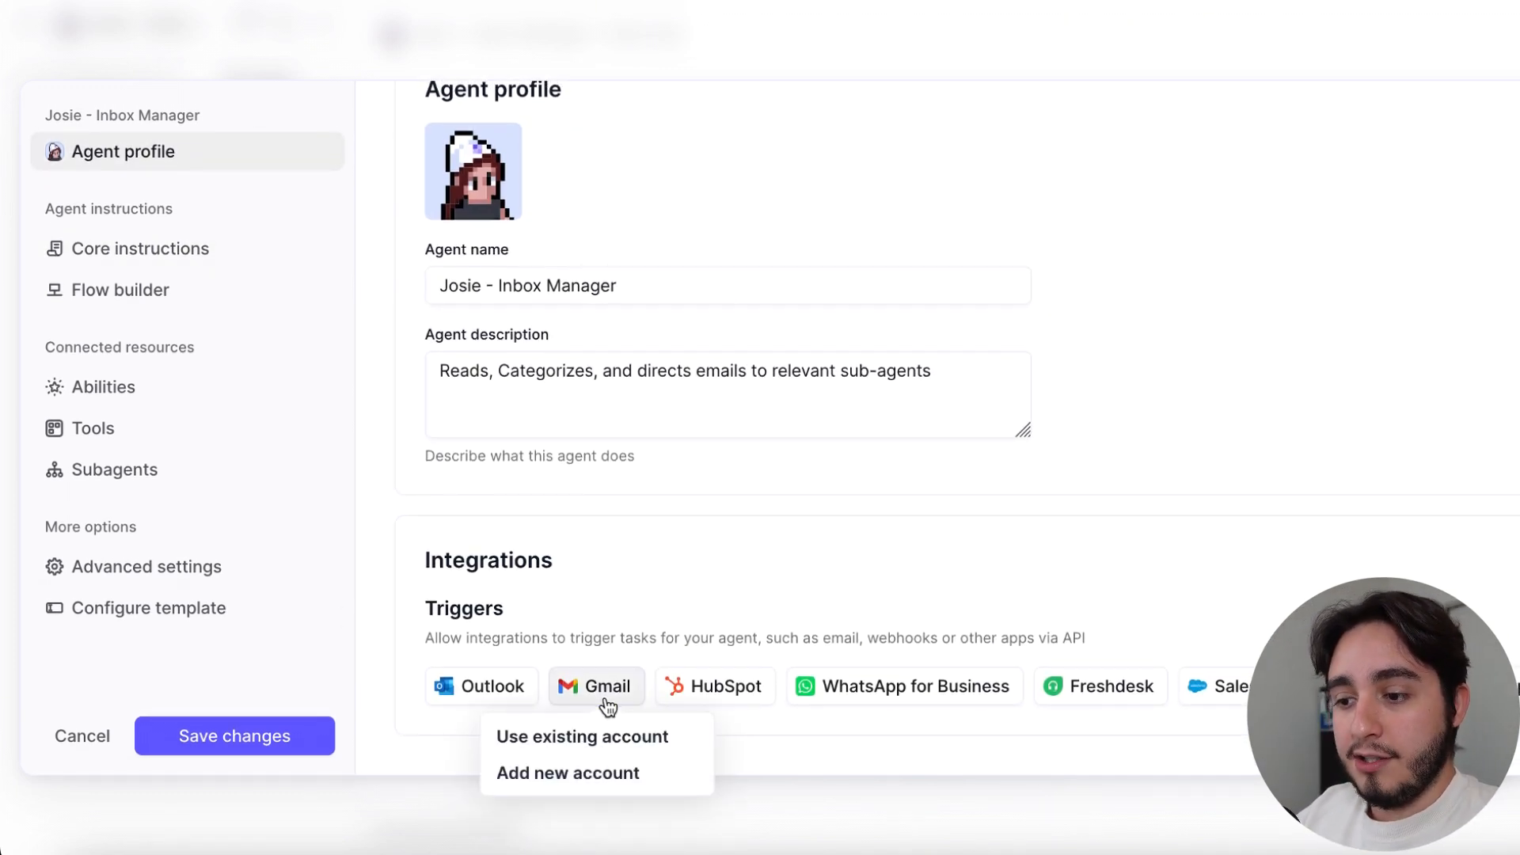
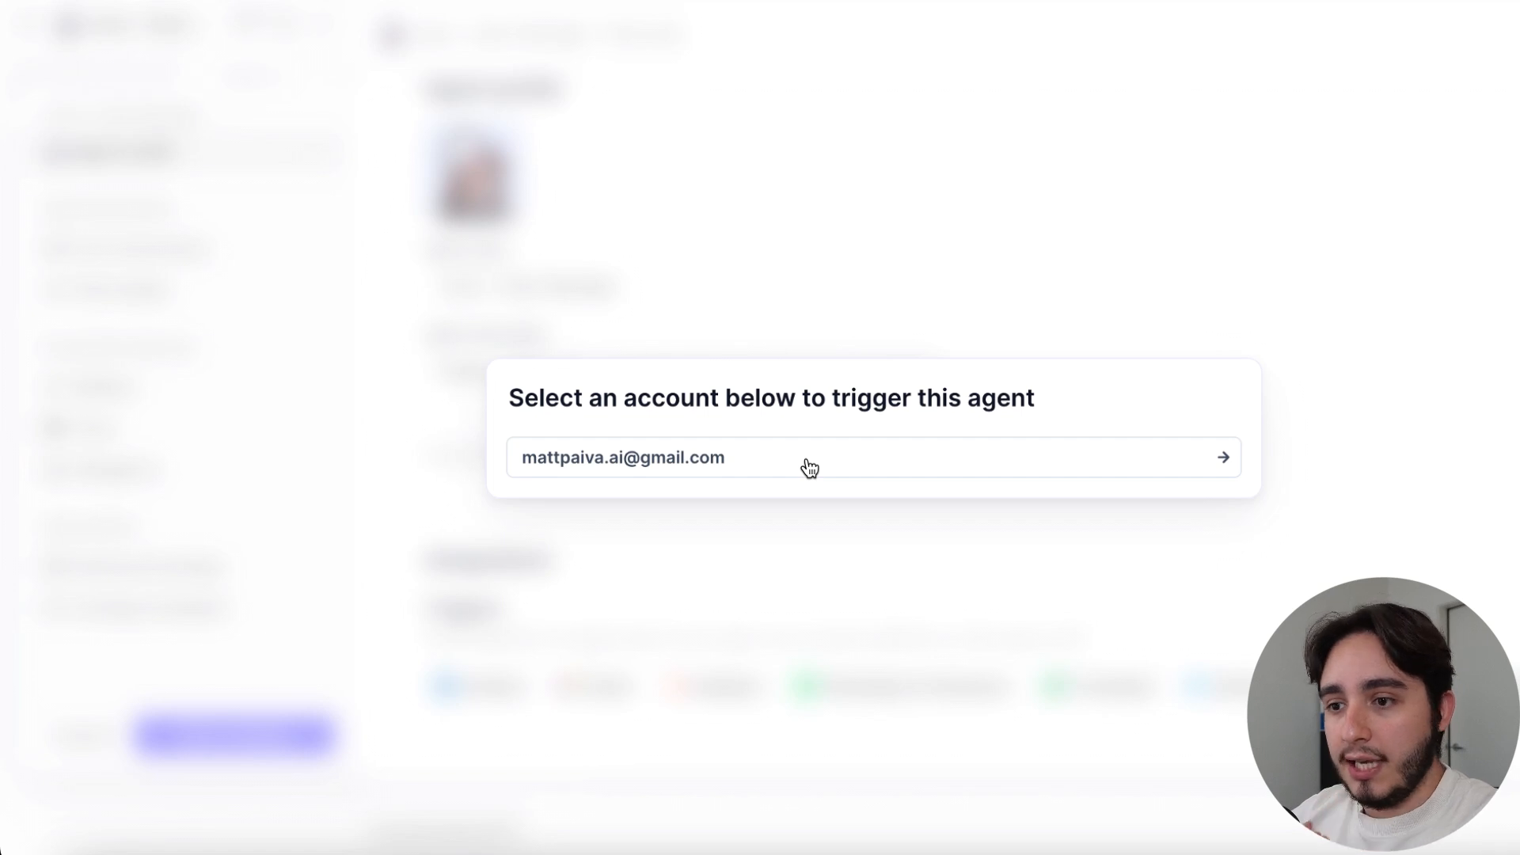
# Choose the connected Gmail account for the agent's trigger and bring up its email filter settings
pyautogui.click(809, 468)
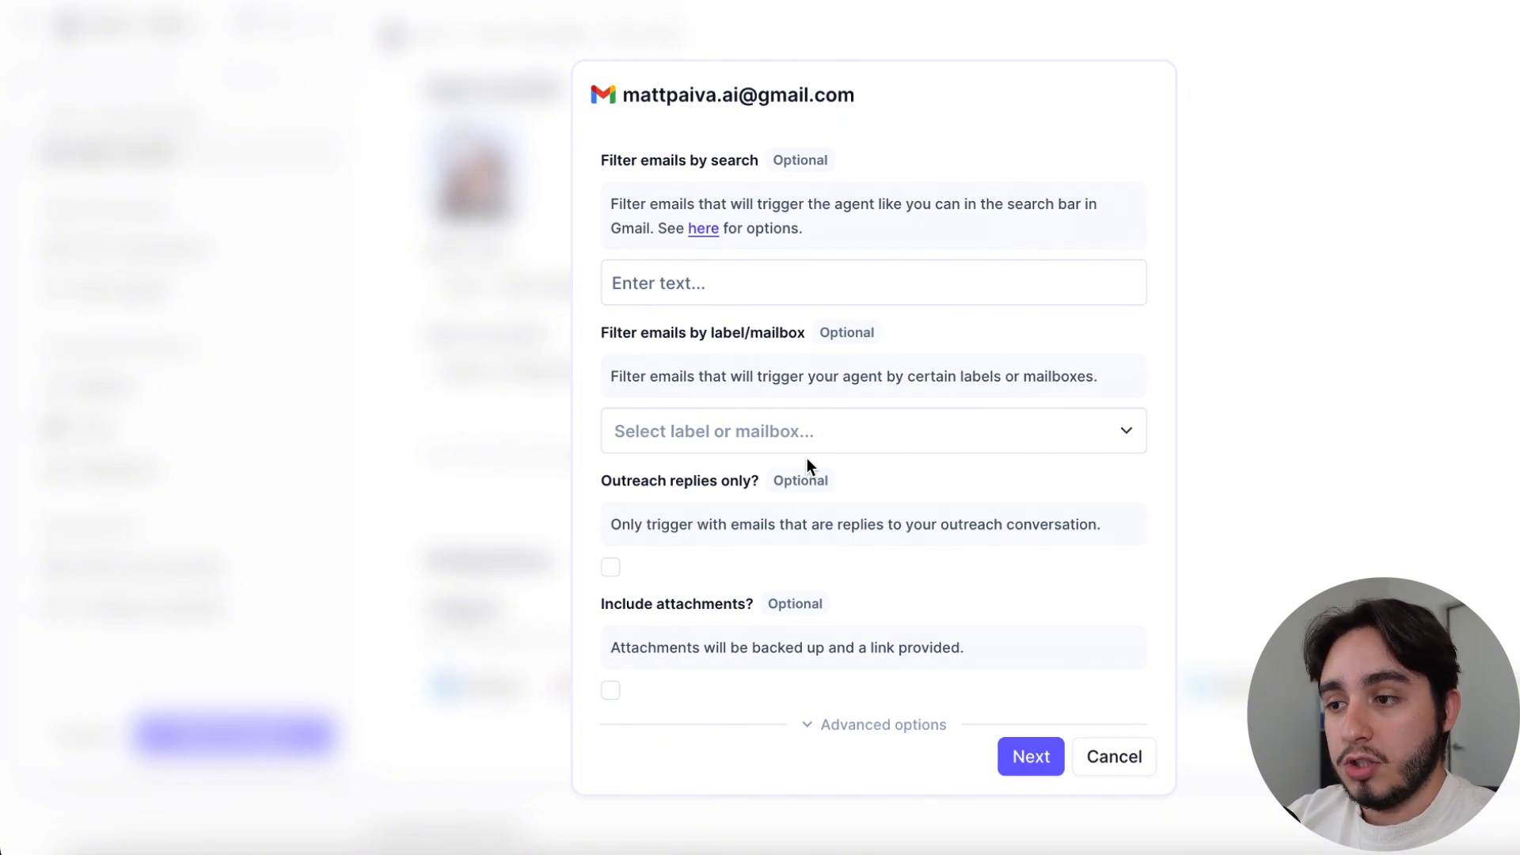
pyautogui.click(684, 283)
pyautogui.press('Tab')
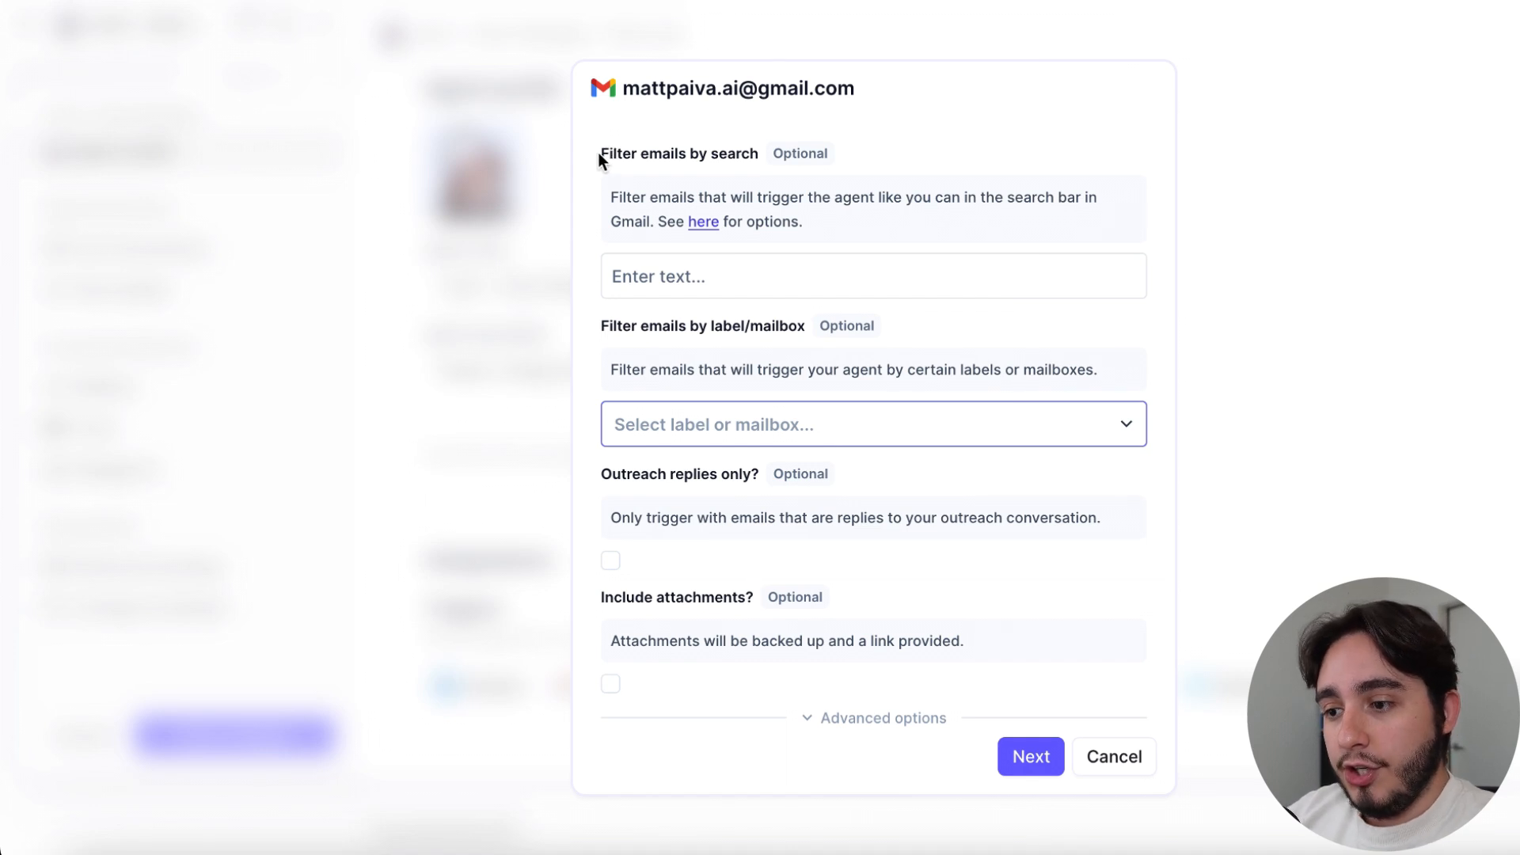
# Try out "billing" as the search filter for triggering emails and clear it again
pyautogui.moveTo(599, 155); pyautogui.dragTo(763, 160)
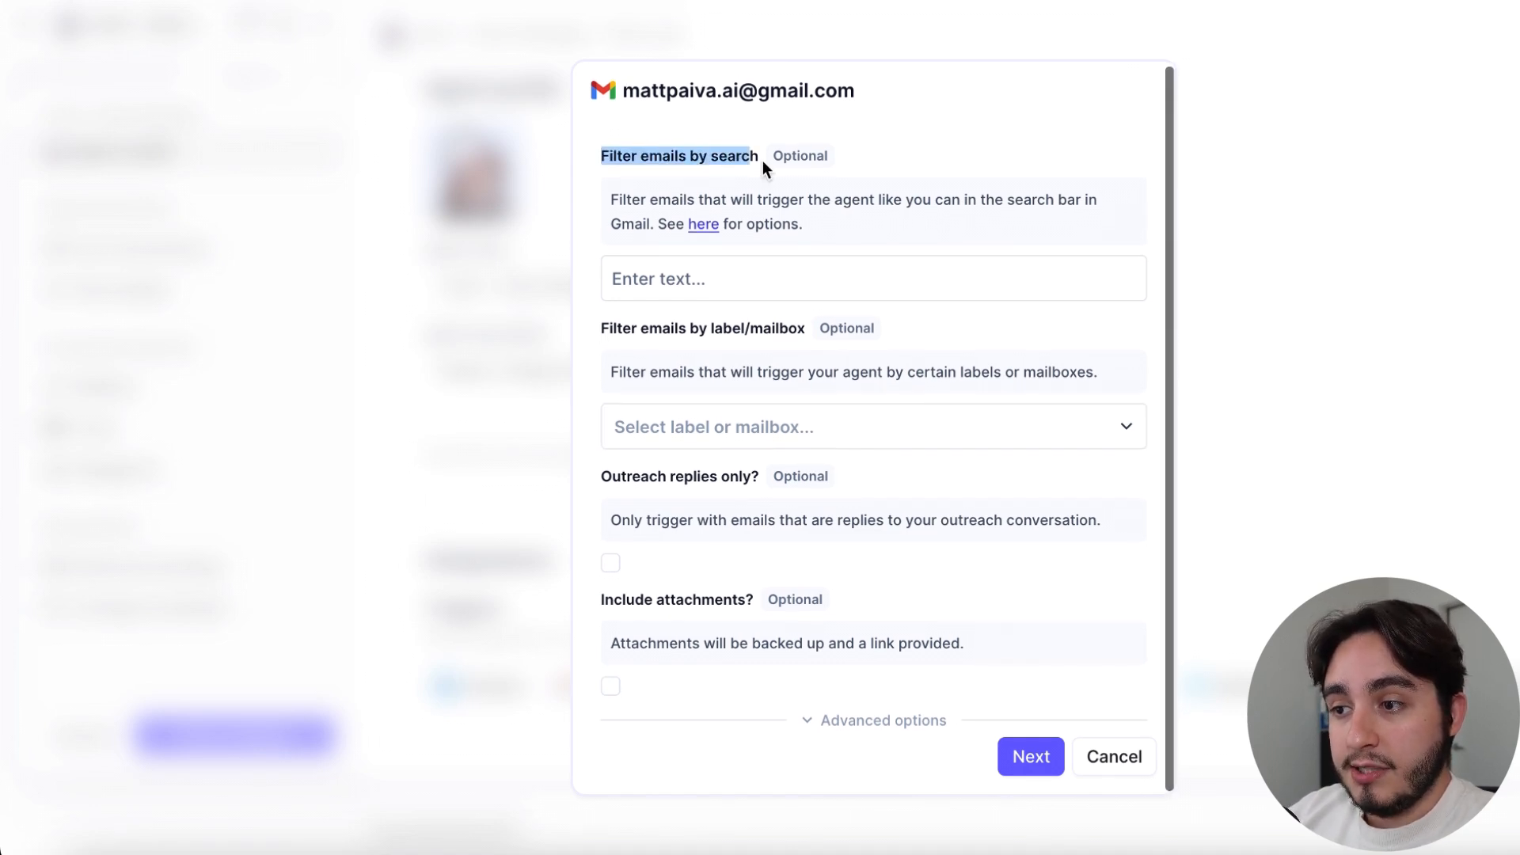
pyautogui.click(760, 283)
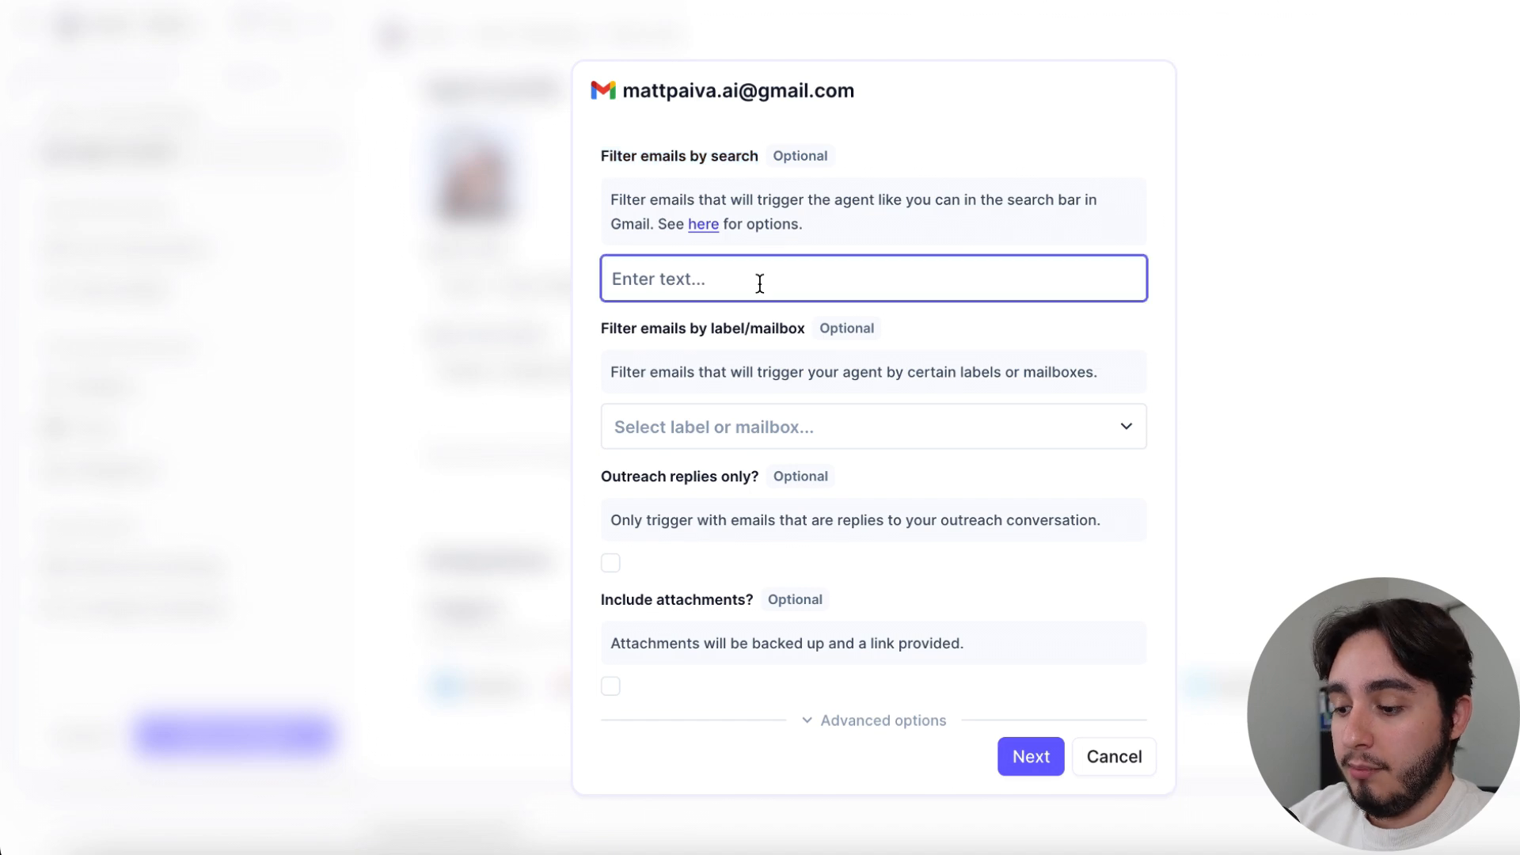
pyautogui.write('billing')
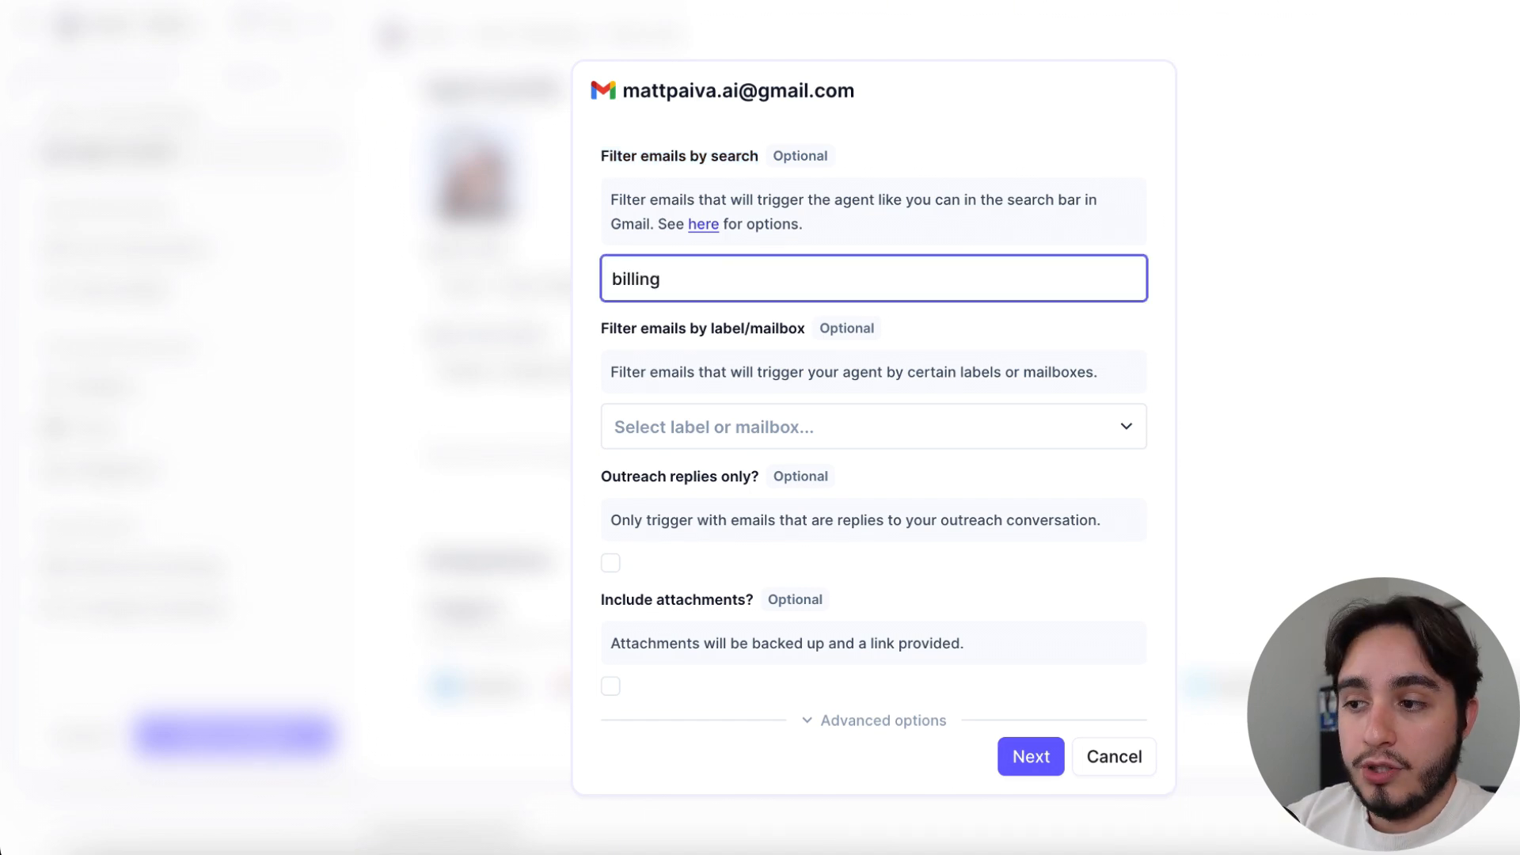
pyautogui.press('BackSpace')
pyautogui.press('BackSpace')
pyautogui.press('BackSpace')
pyautogui.press('BackSpace')
pyautogui.press('BackSpace')
pyautogui.press('BackSpace')
pyautogui.press('BackSpace')
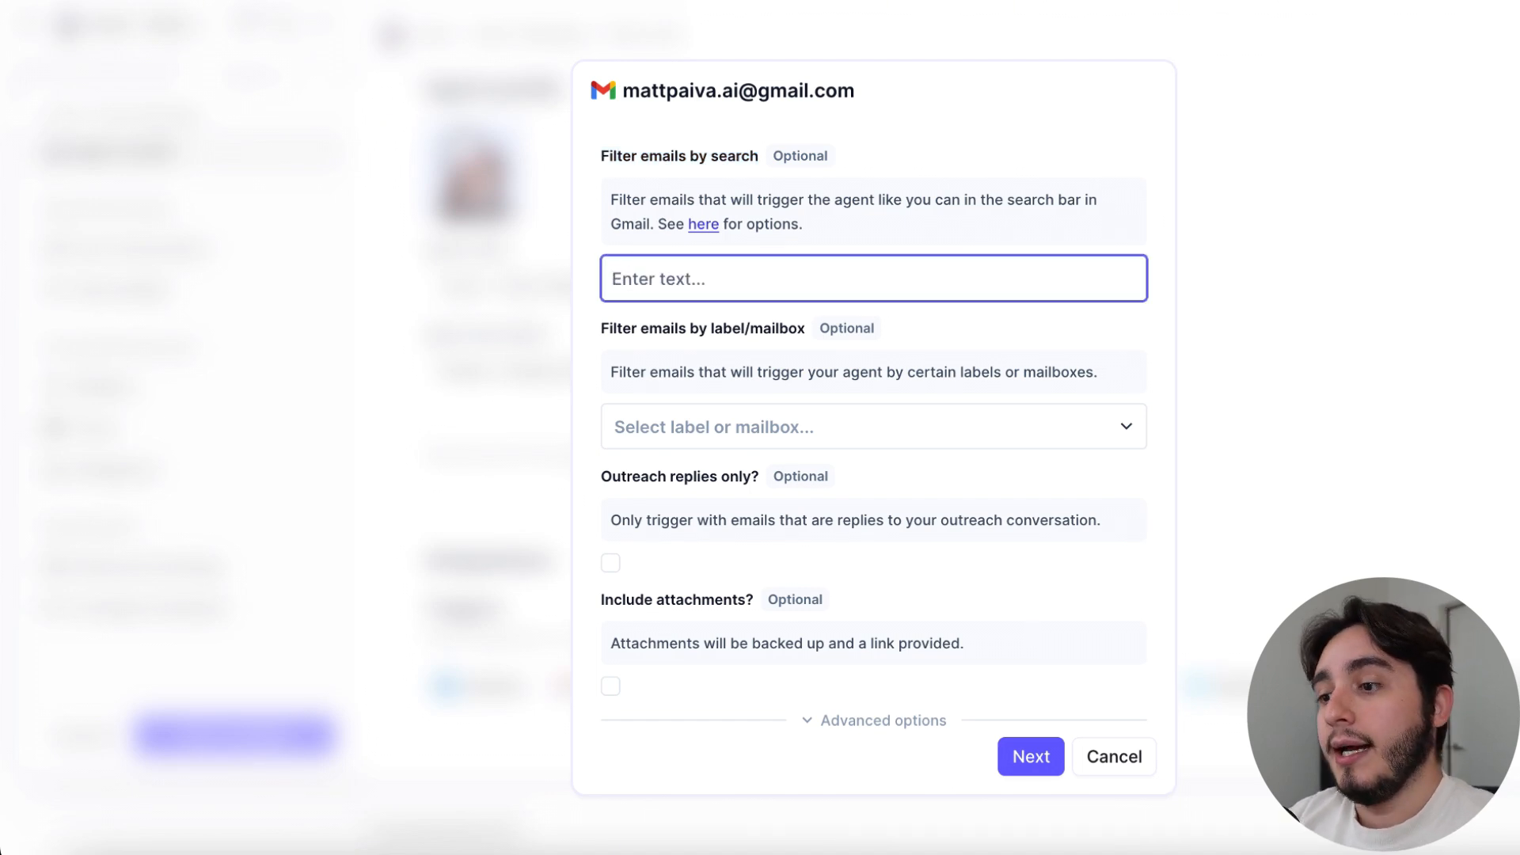
# Review the trigger's label/mailbox choices and its outreach replies and attachments options without setting any of them
pyautogui.click(728, 426)
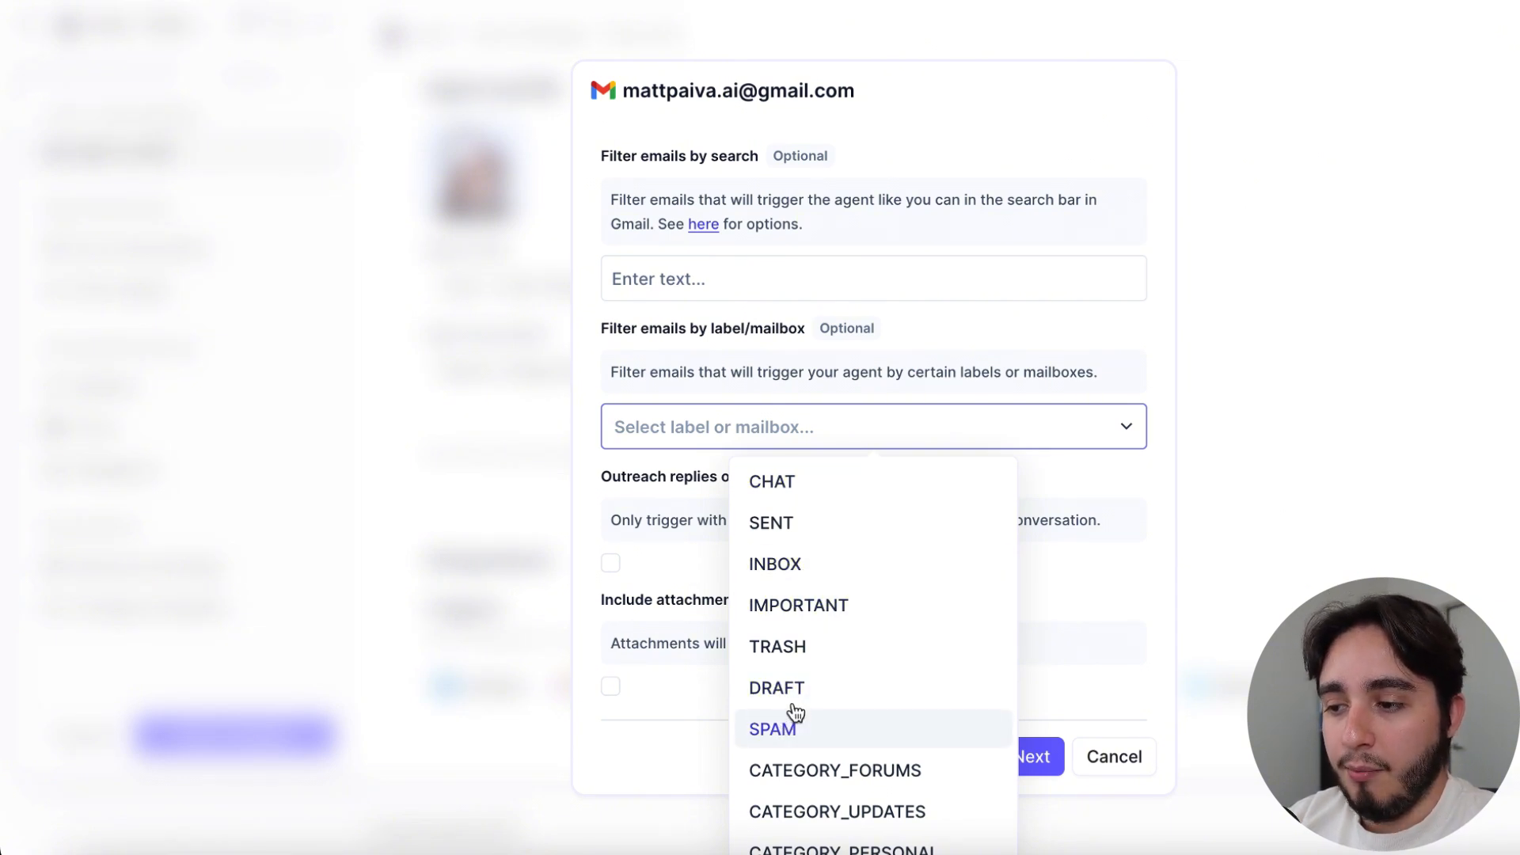
pyautogui.click(1161, 435)
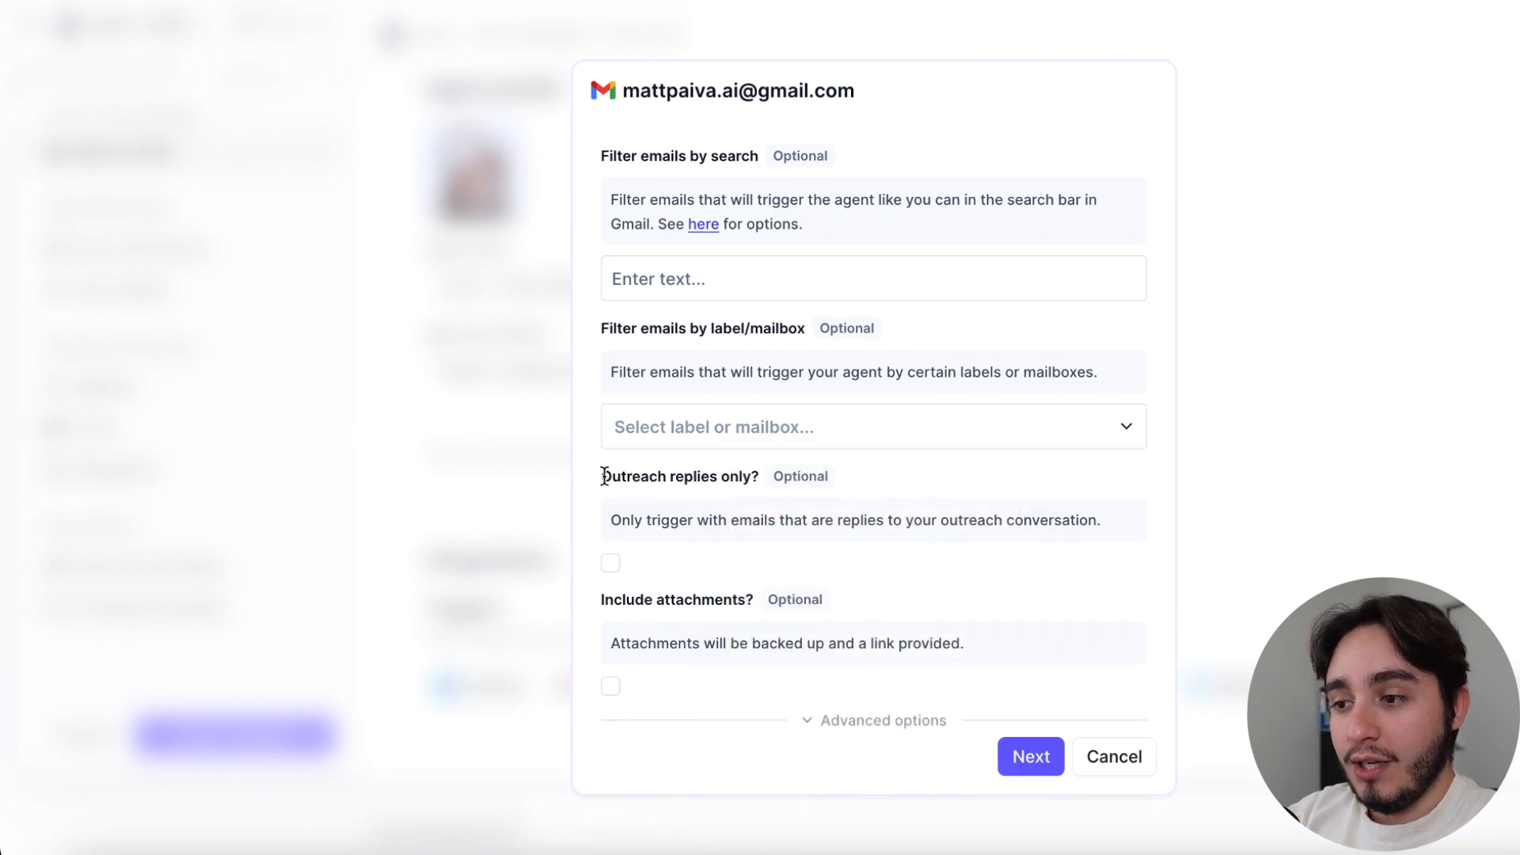
pyautogui.moveTo(605, 476); pyautogui.dragTo(757, 476)
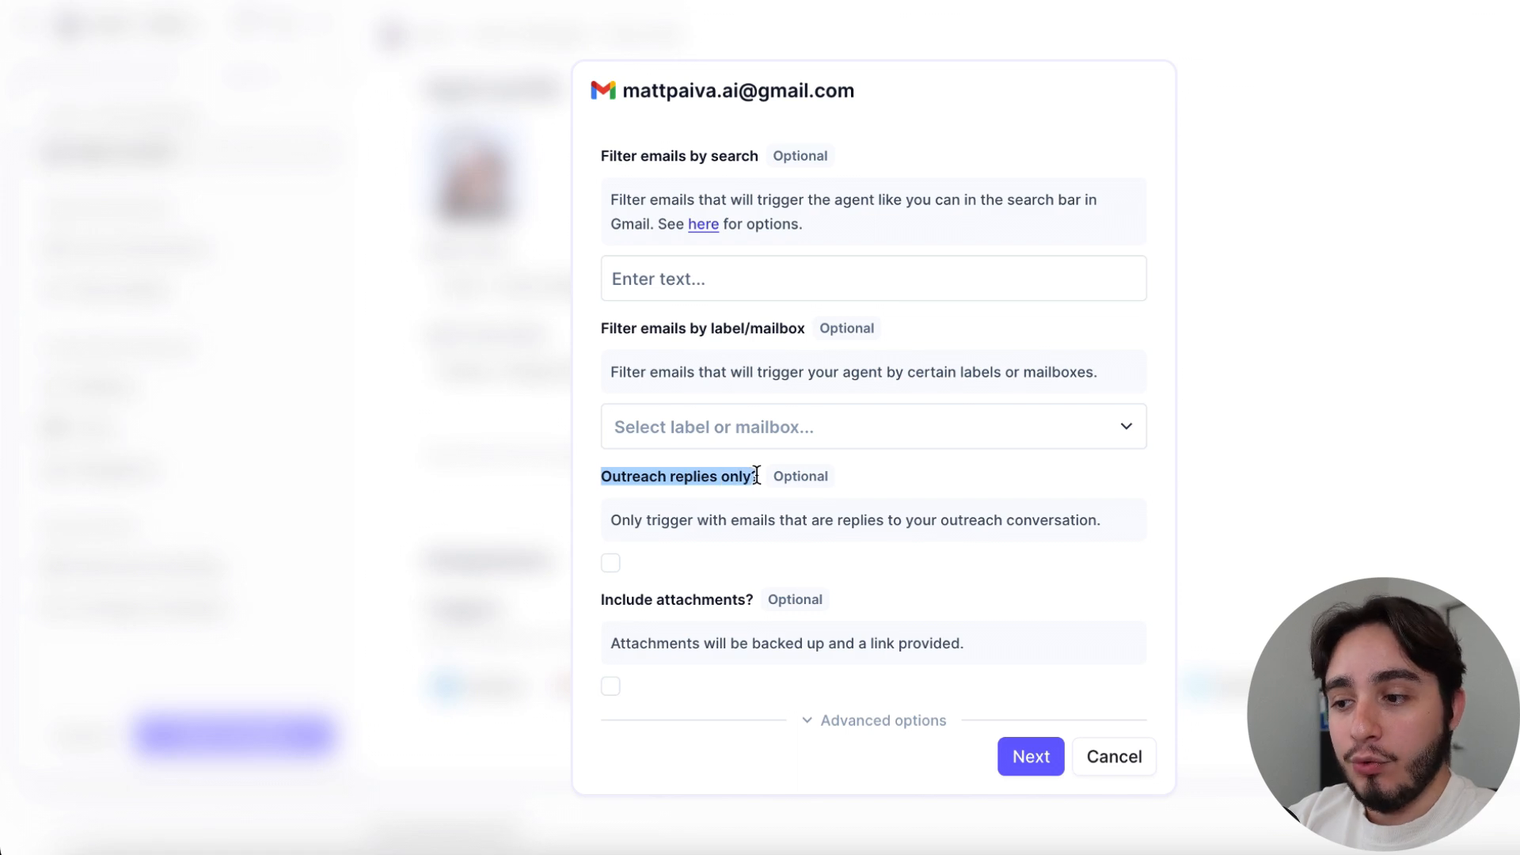
pyautogui.click(764, 479)
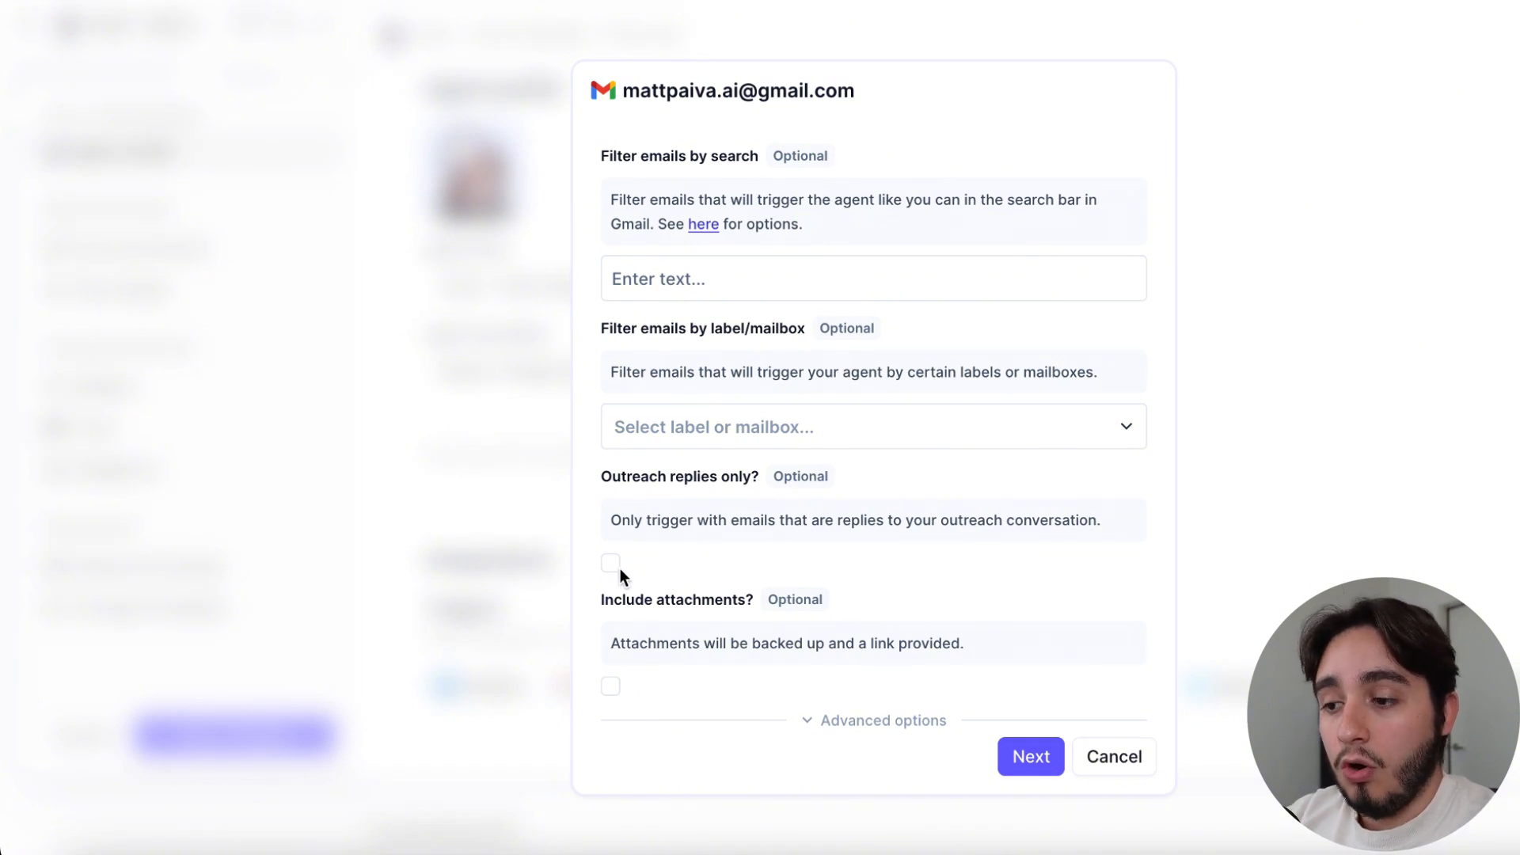
pyautogui.moveTo(600, 600); pyautogui.dragTo(754, 600)
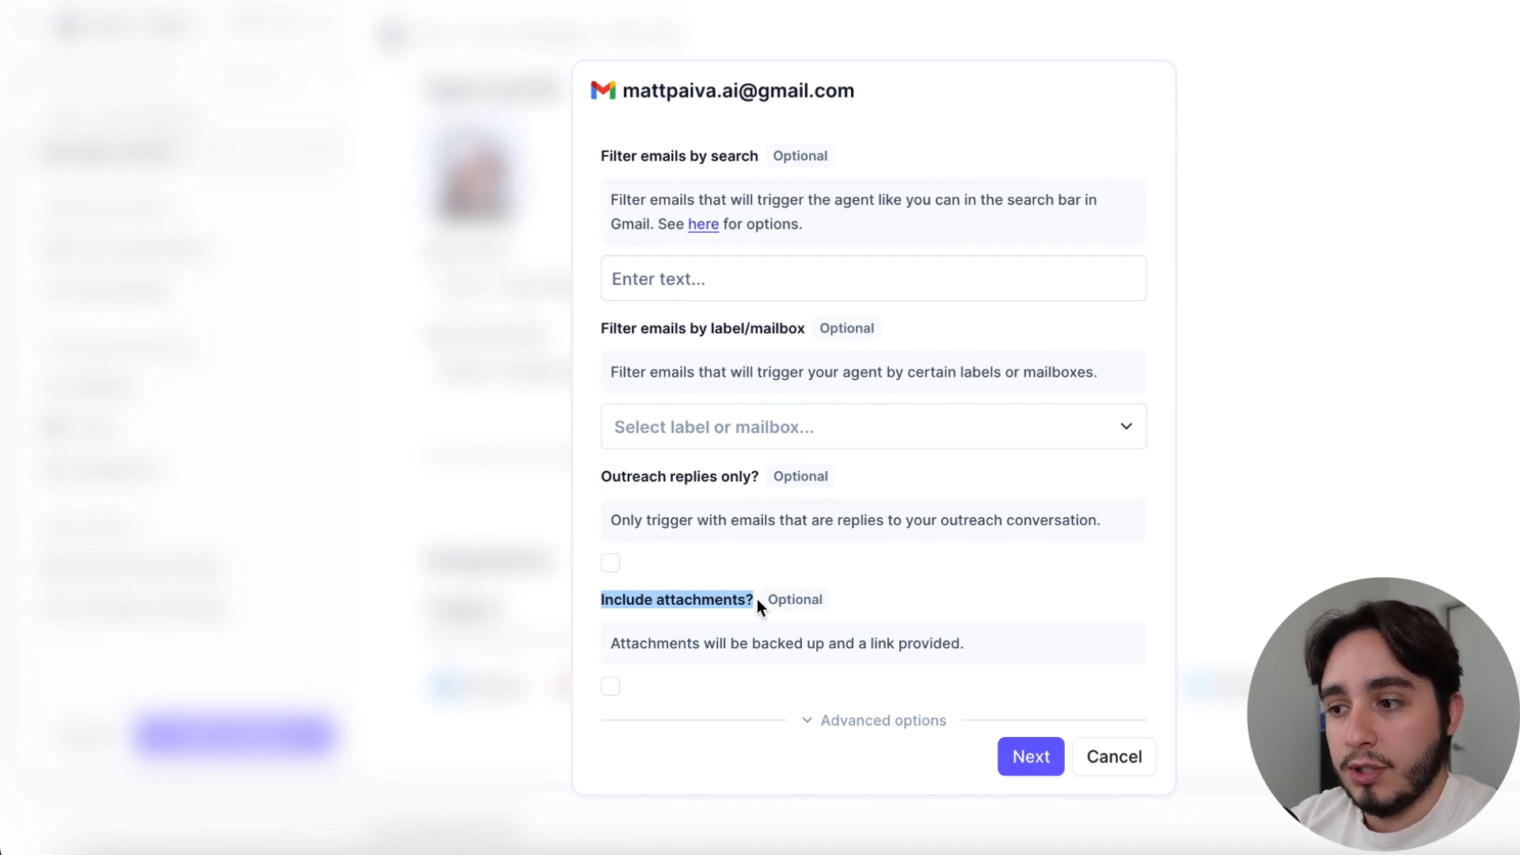
pyautogui.scroll(-1, 757, 598)
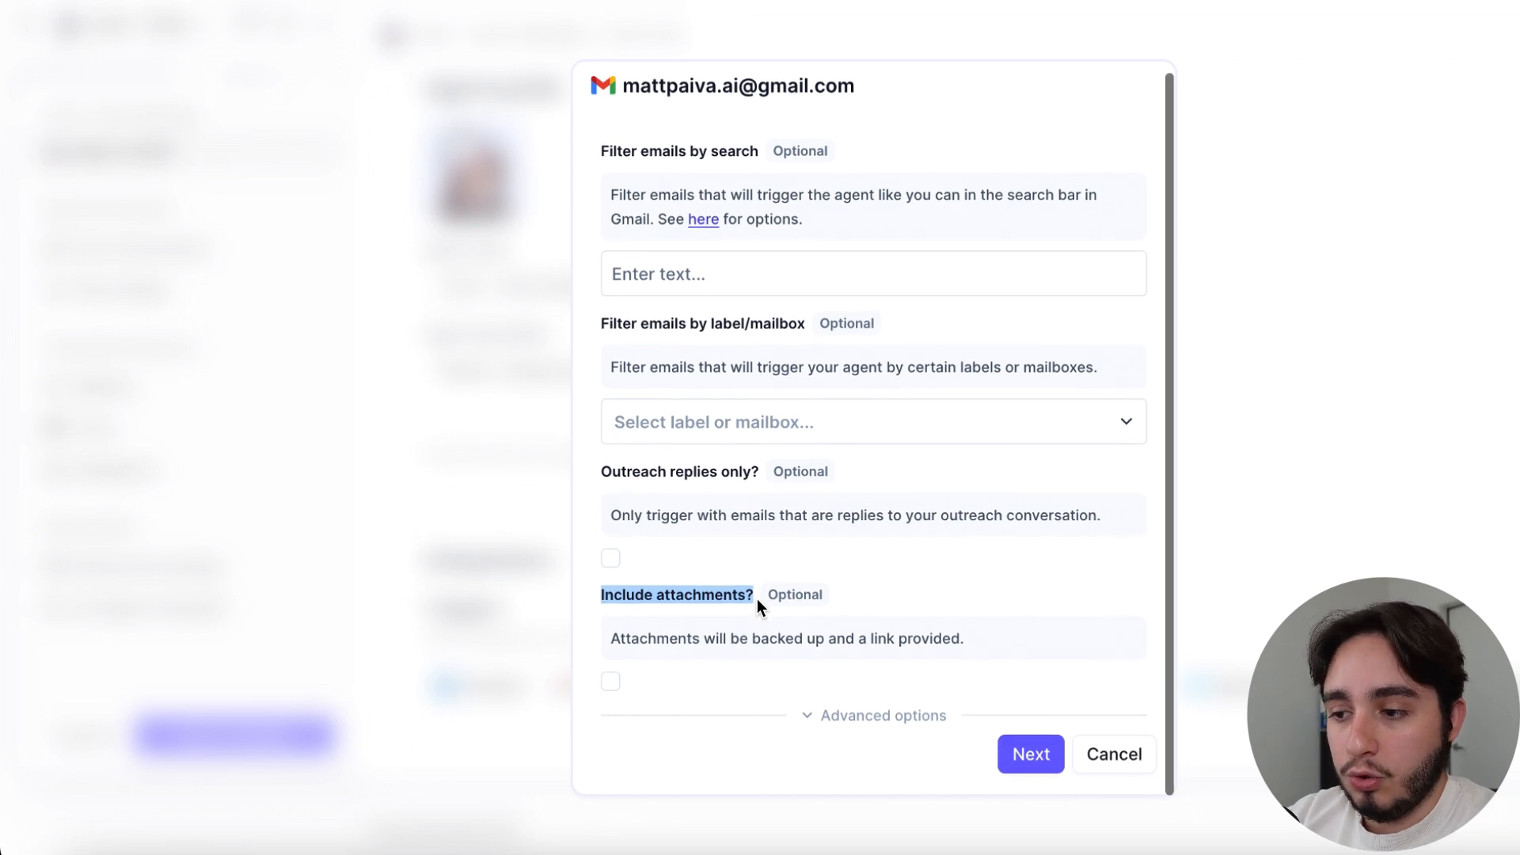
pyautogui.click(986, 582)
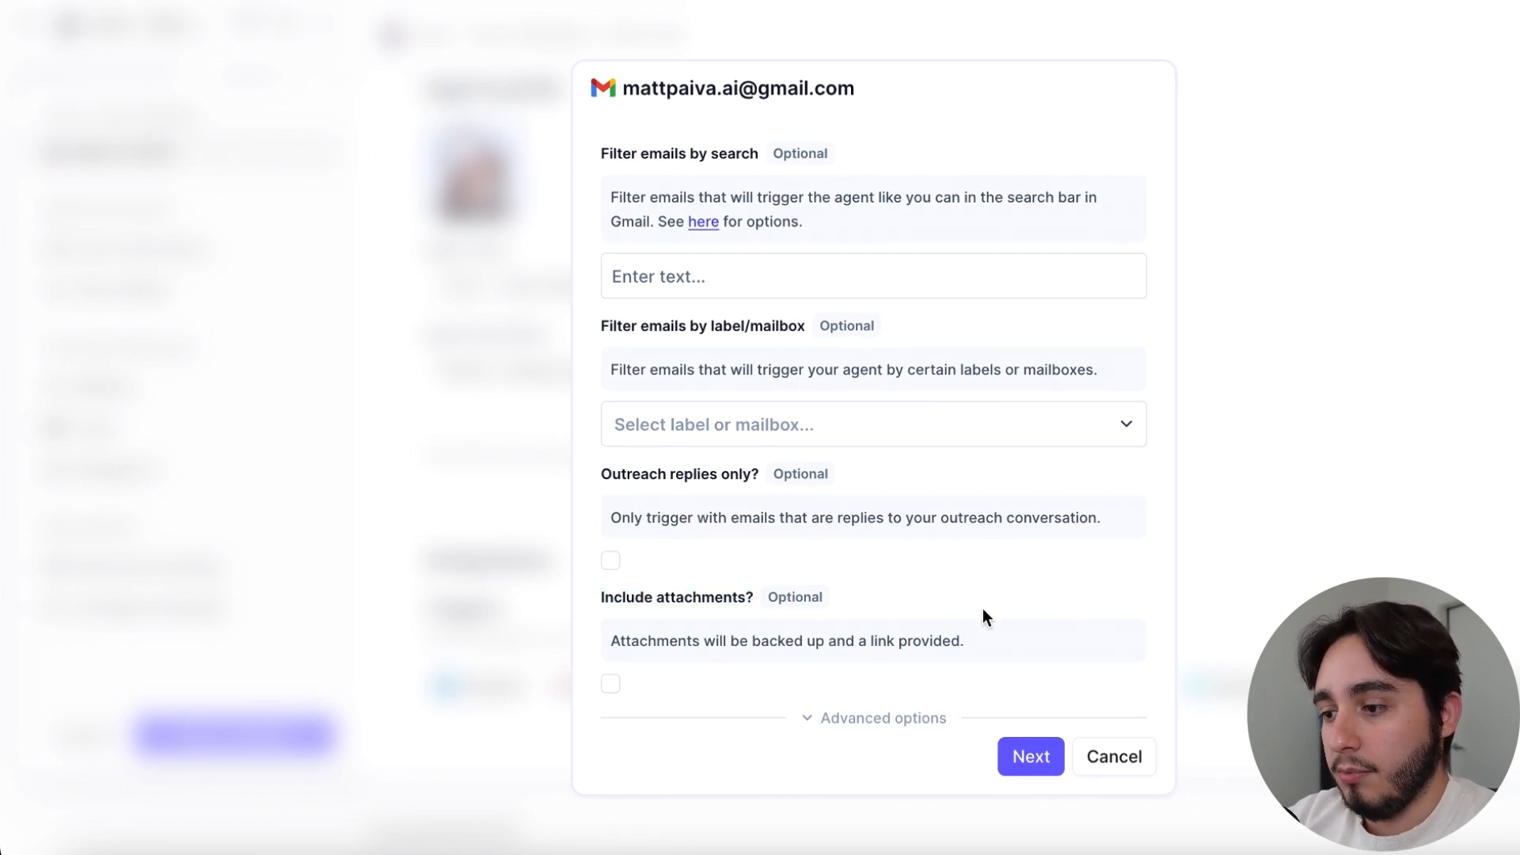
# Confirm the Gmail trigger with no filters and the cadence contract left disabled, and save the agent's changes
pyautogui.click(1020, 753)
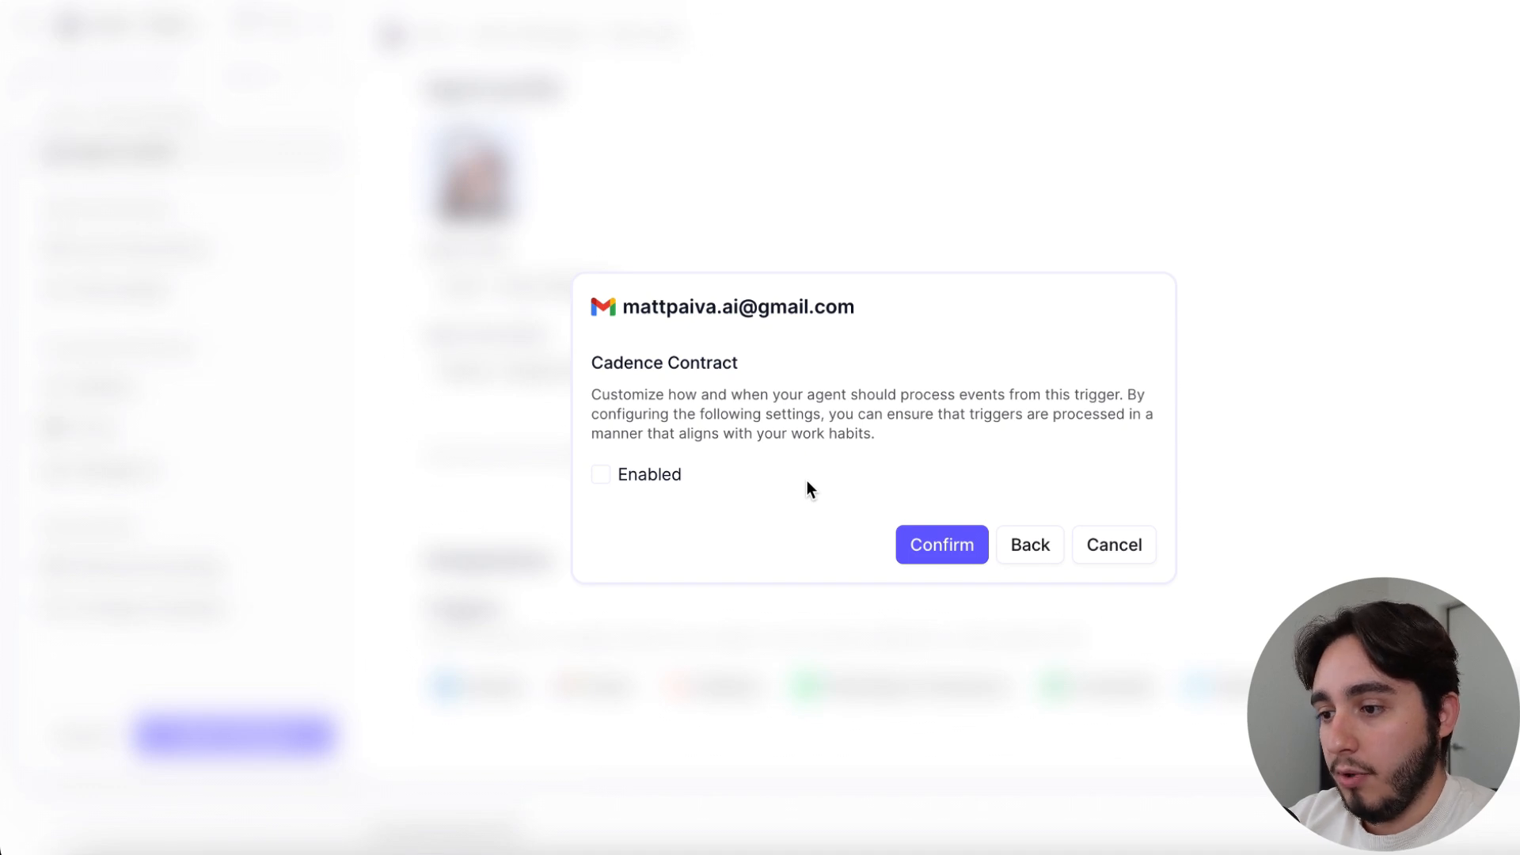
pyautogui.click(937, 554)
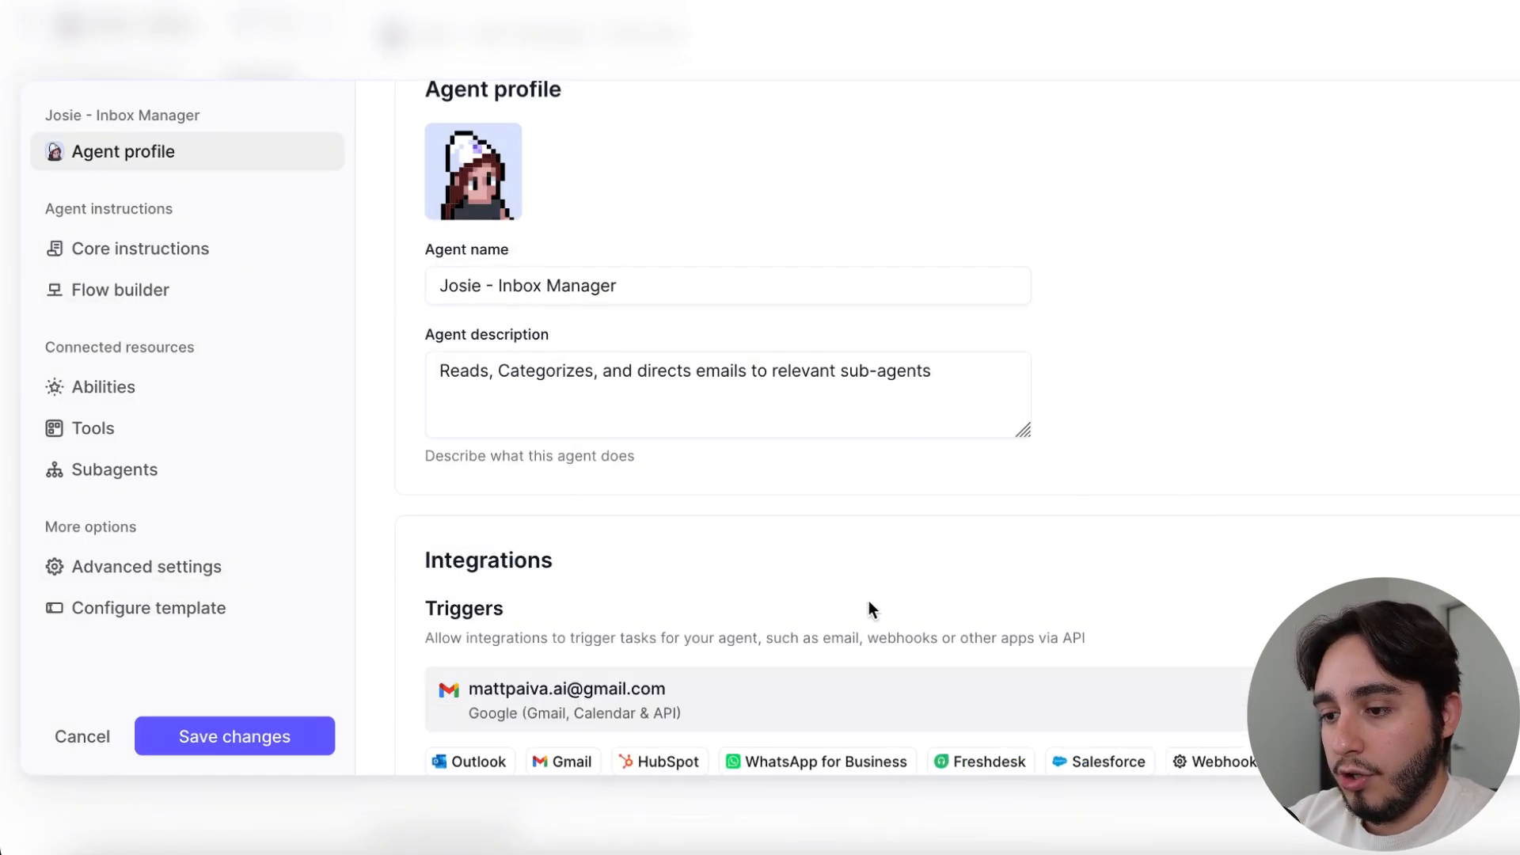
pyautogui.click(292, 740)
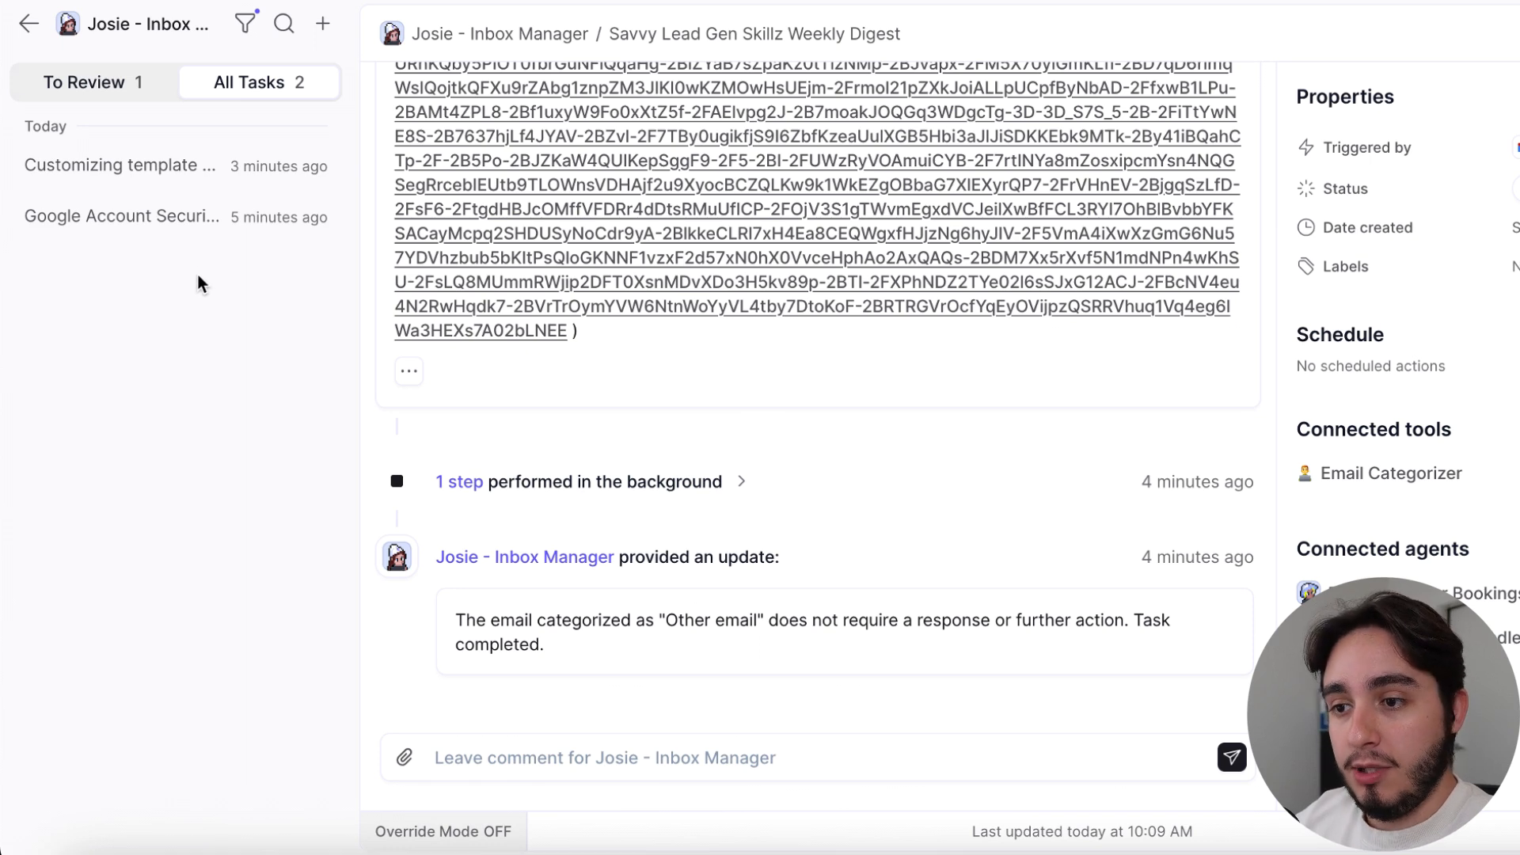
# Examine the Google Account Security Alert task, including its email text, background step and the category given in the agent's update
pyautogui.click(173, 229)
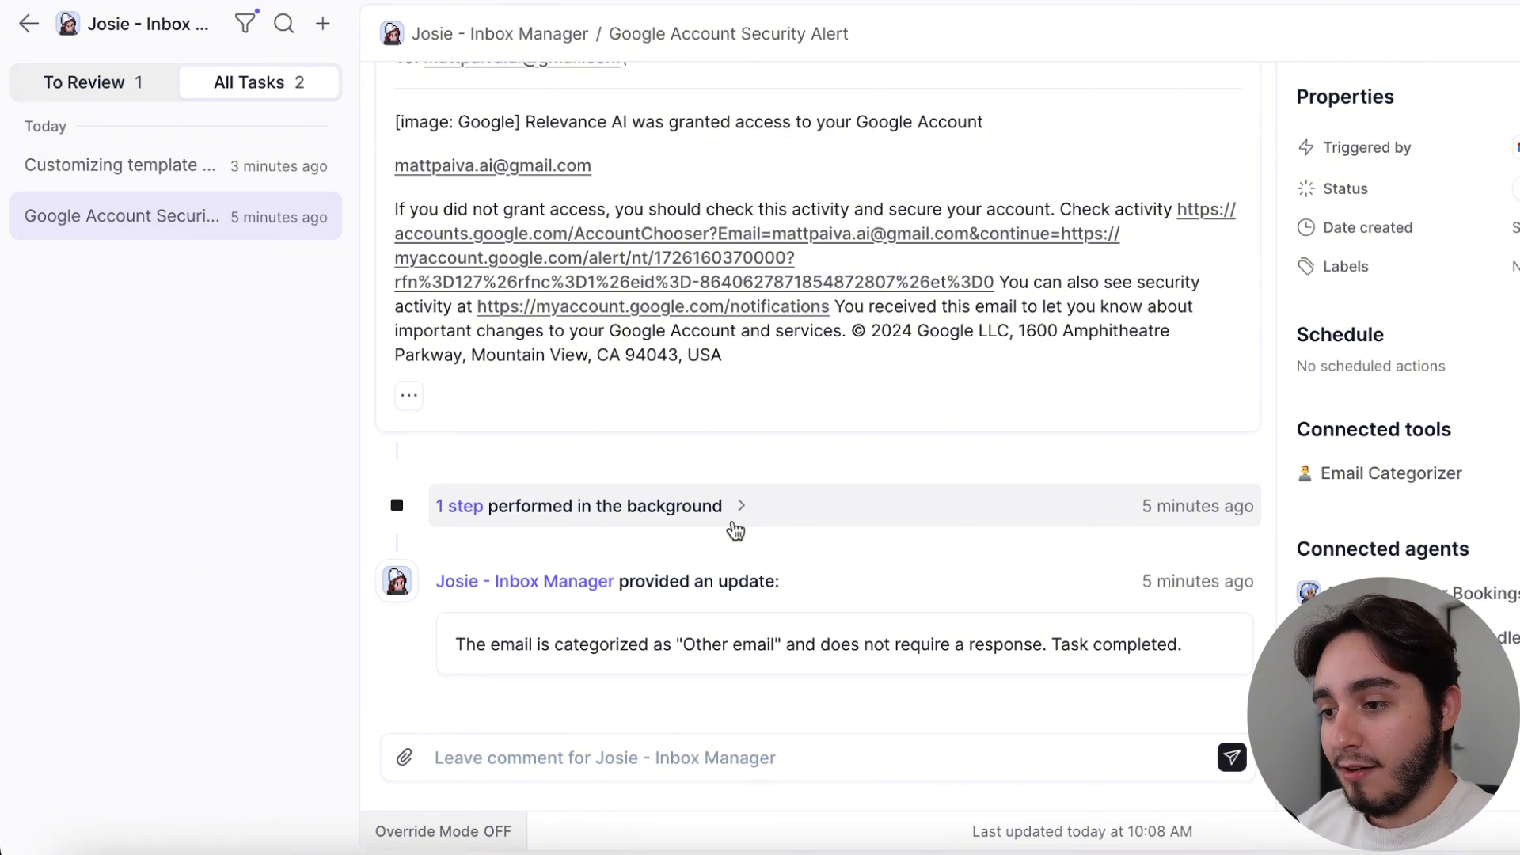
pyautogui.scroll(2, 735, 529)
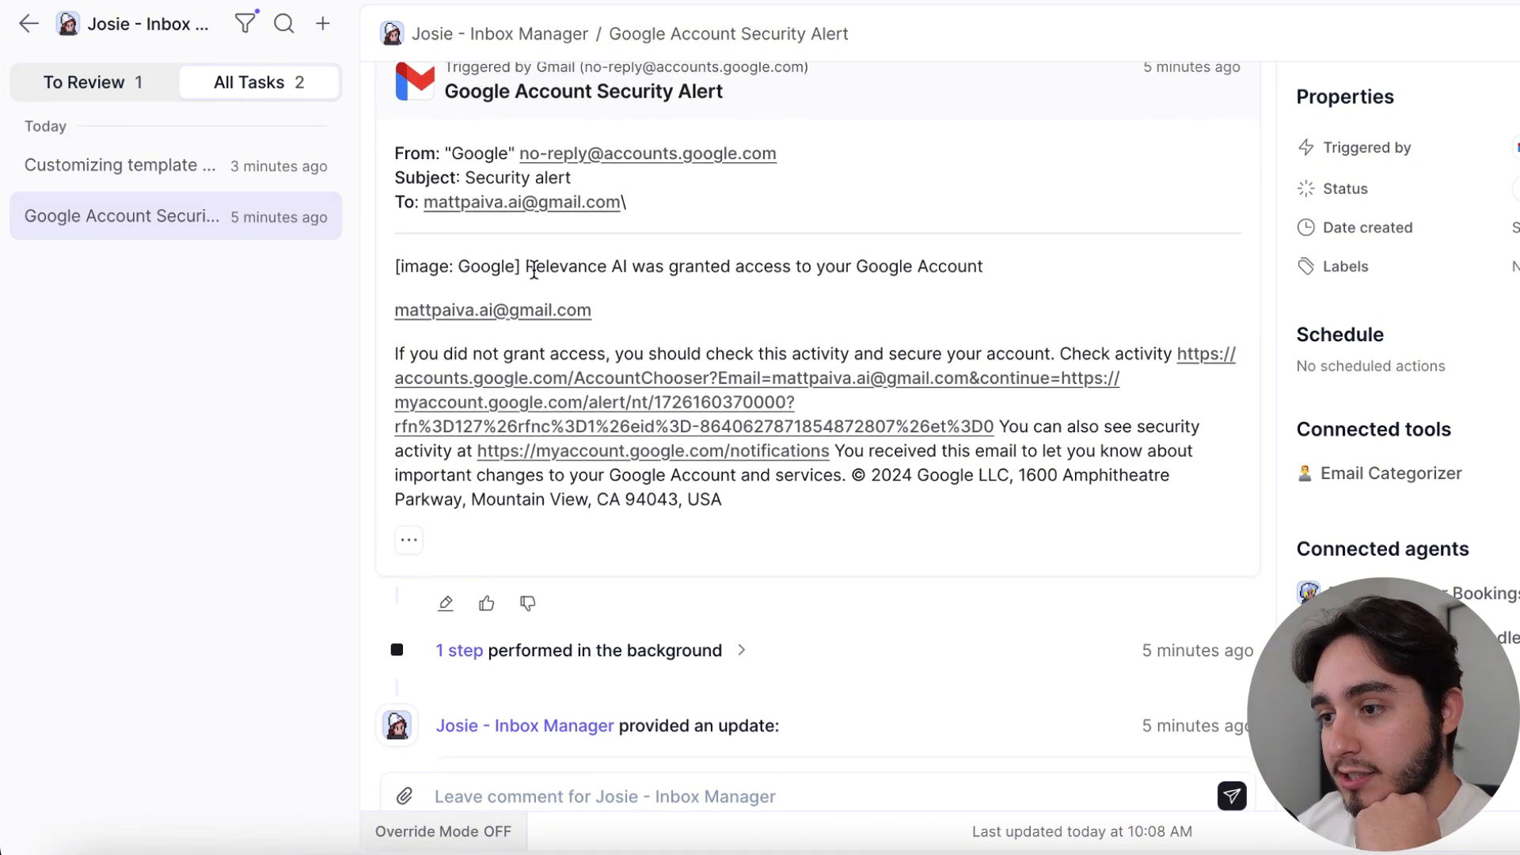
pyautogui.moveTo(526, 266); pyautogui.dragTo(991, 273)
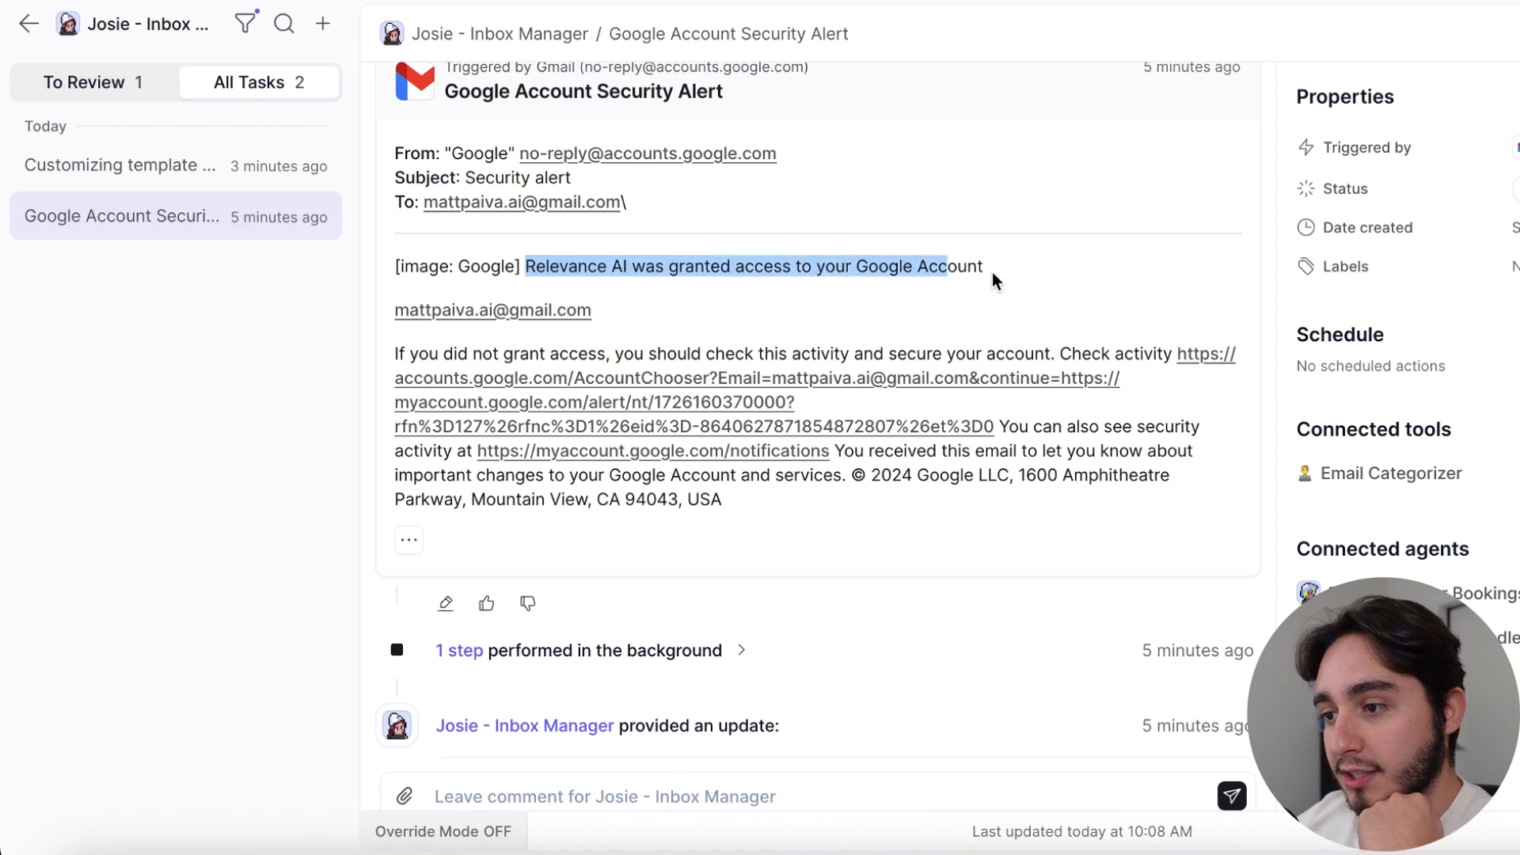
pyautogui.click(945, 303)
pyautogui.scroll(-2, 945, 303)
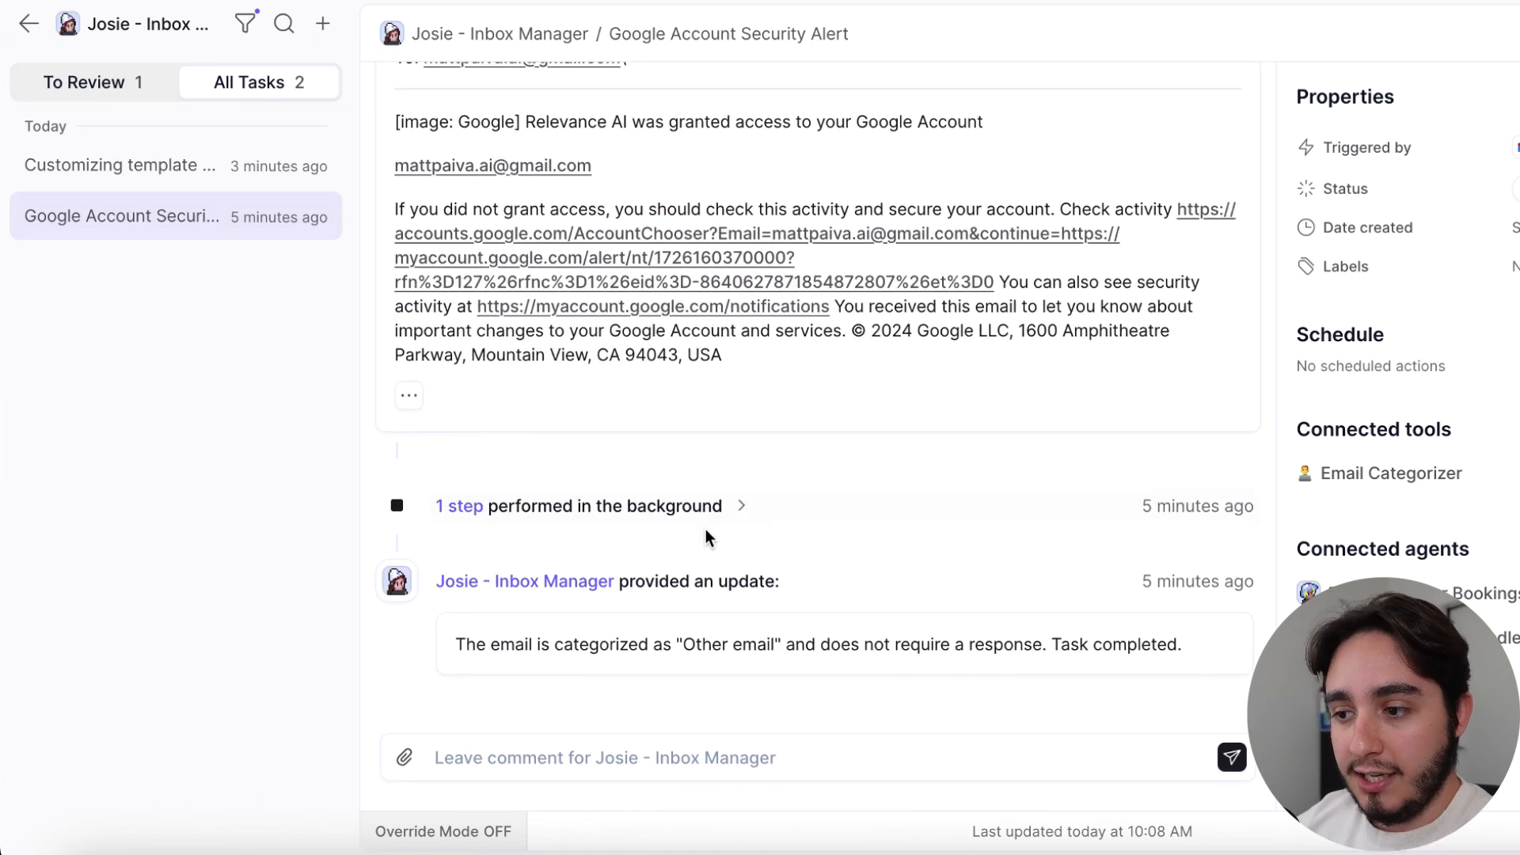
pyautogui.click(737, 507)
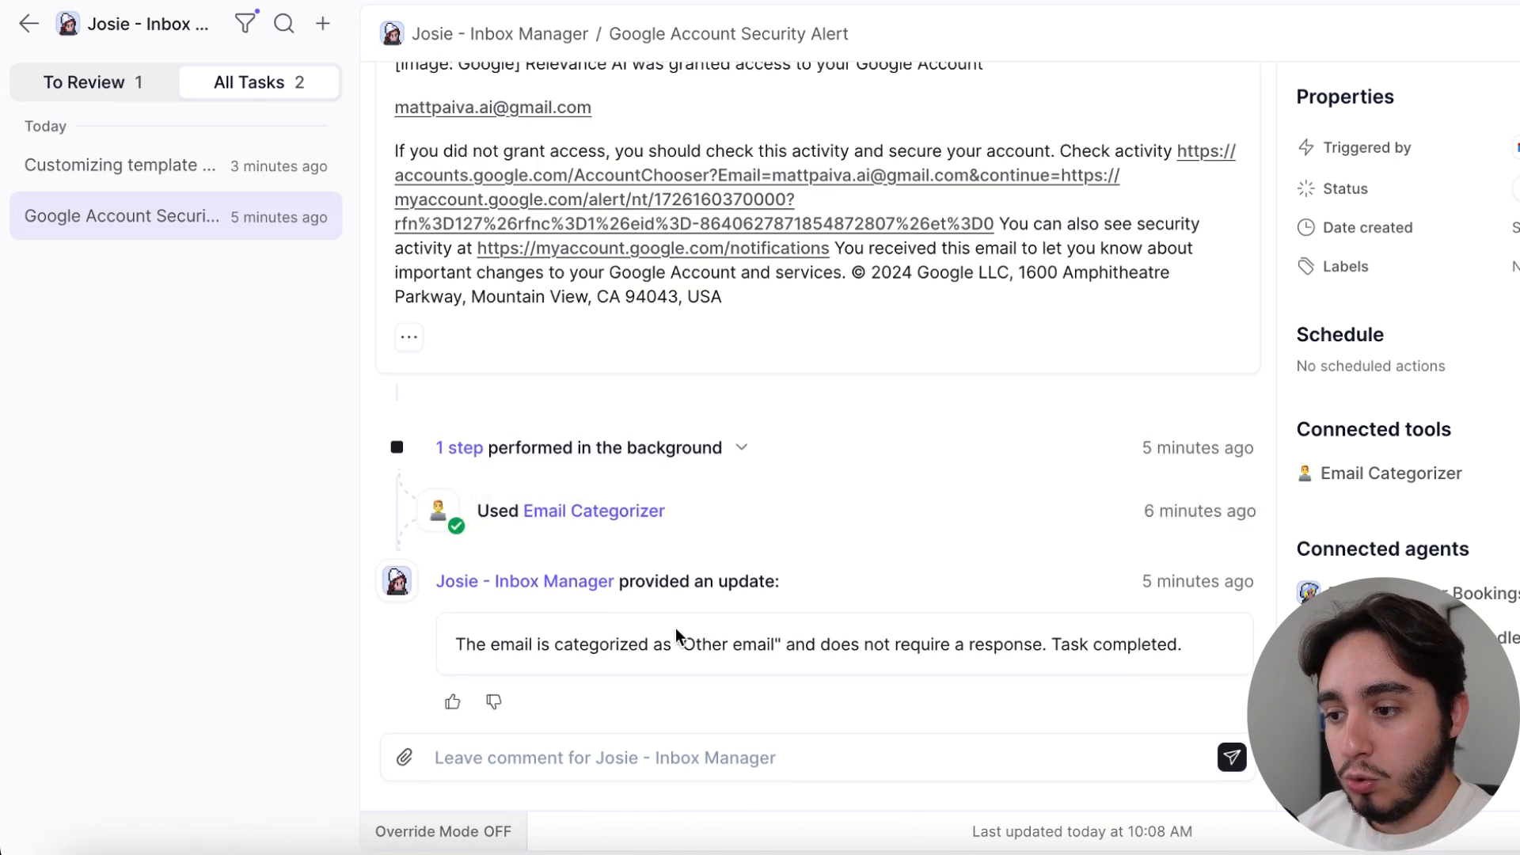
pyautogui.moveTo(684, 647); pyautogui.dragTo(776, 645)
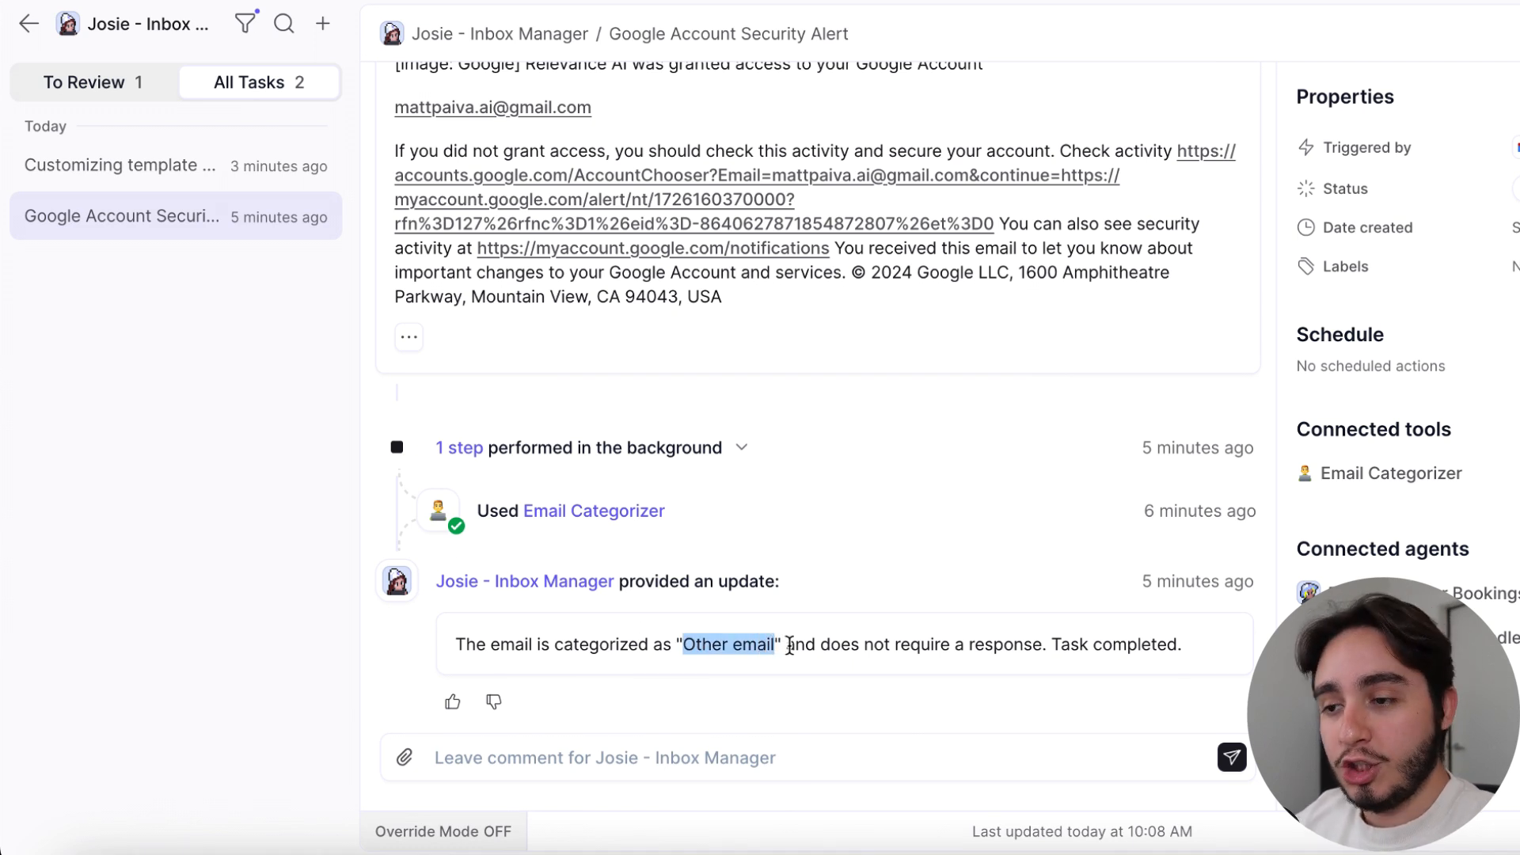
# Open the Customizing template discussion task and read the email that triggered it
pyautogui.click(129, 170)
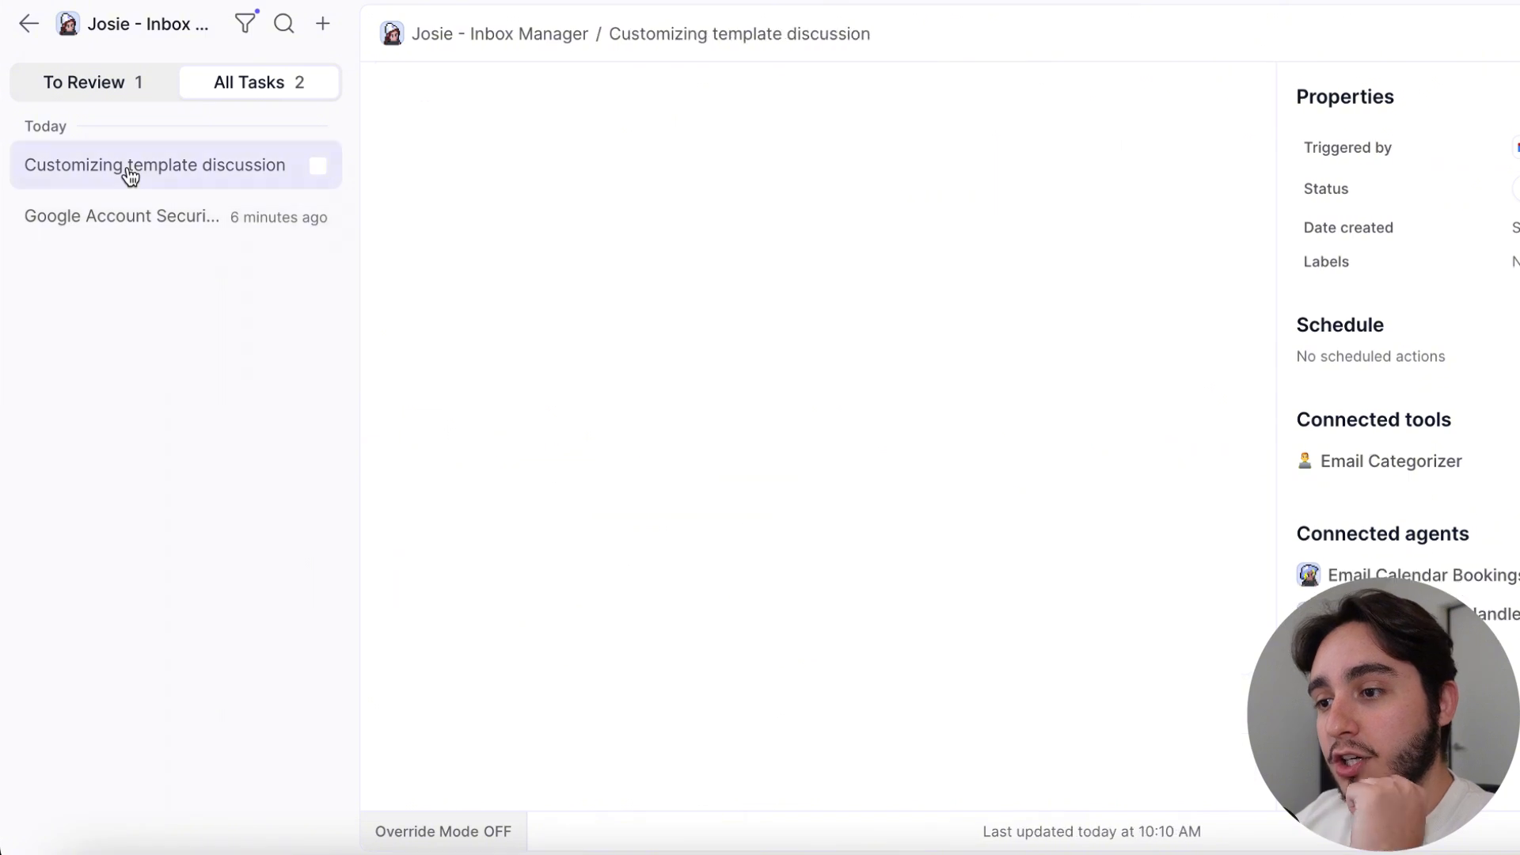
pyautogui.scroll(6, 665, 304)
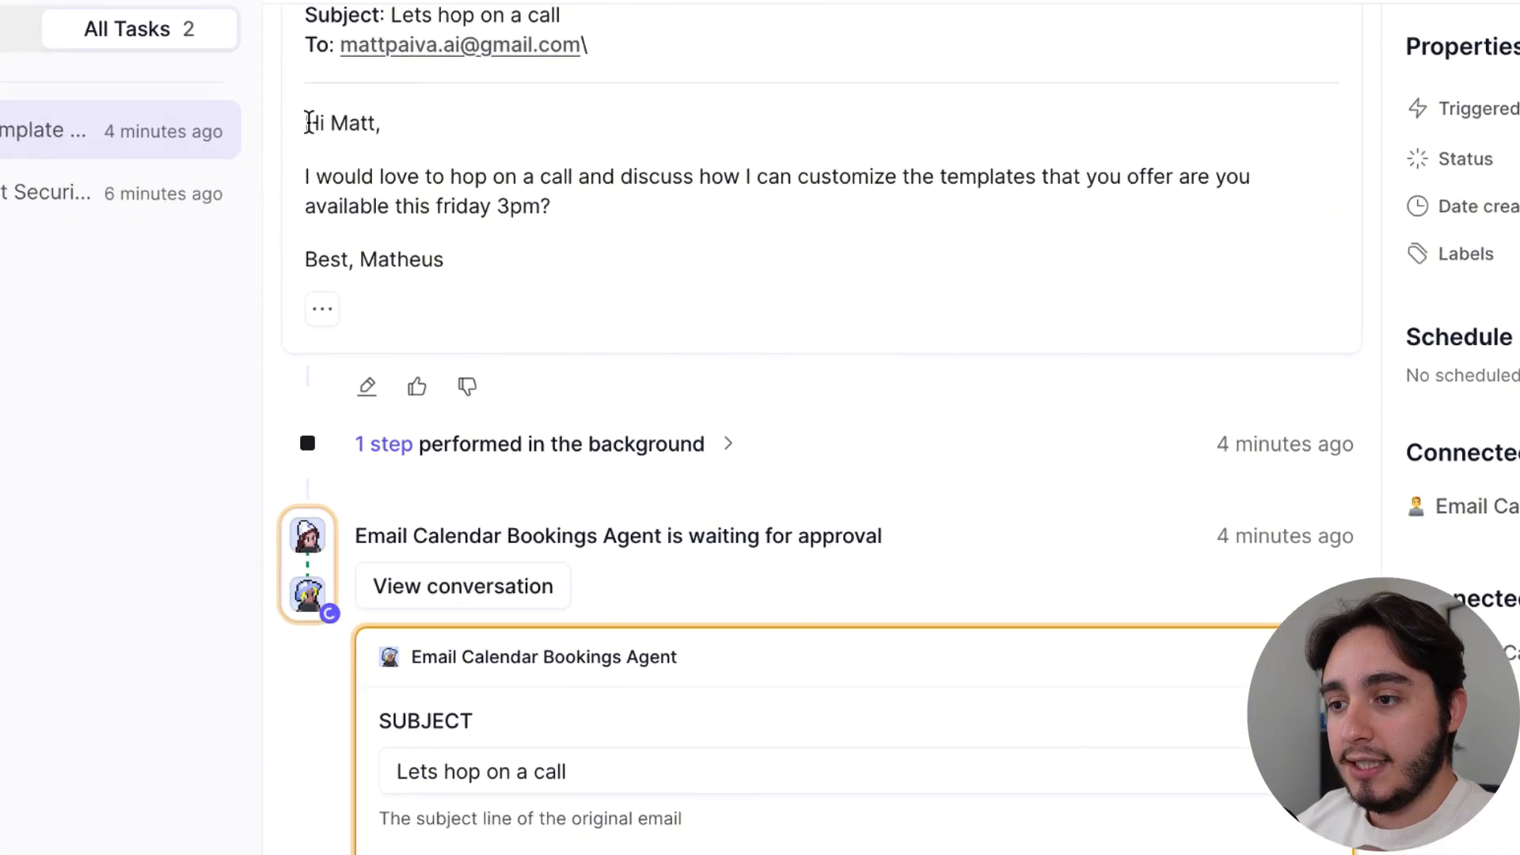
pyautogui.moveTo(309, 123); pyautogui.dragTo(670, 292)
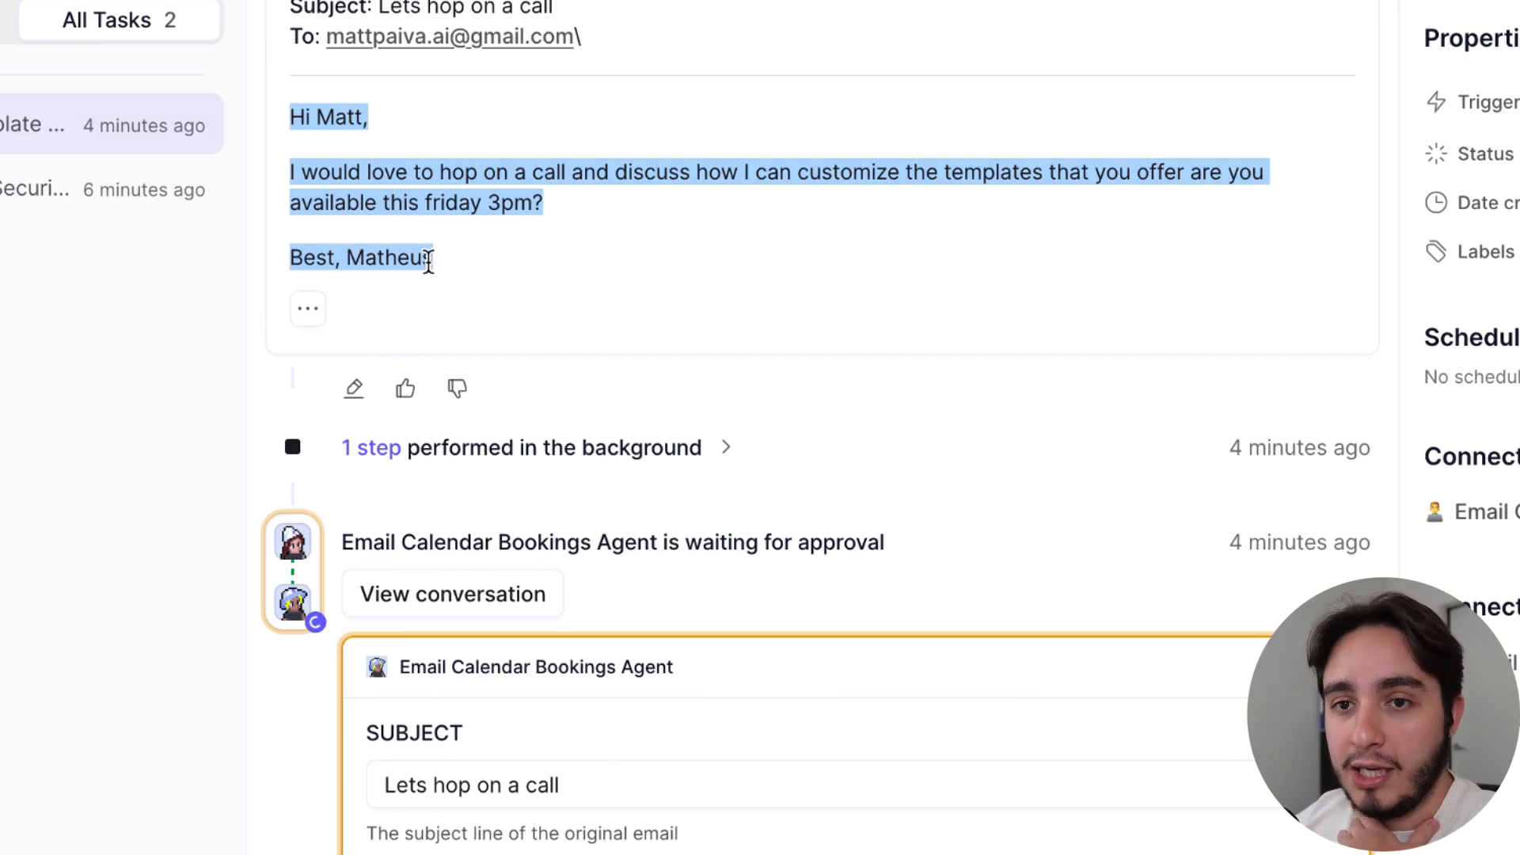
pyautogui.click(617, 238)
pyautogui.scroll(-3, 623, 234)
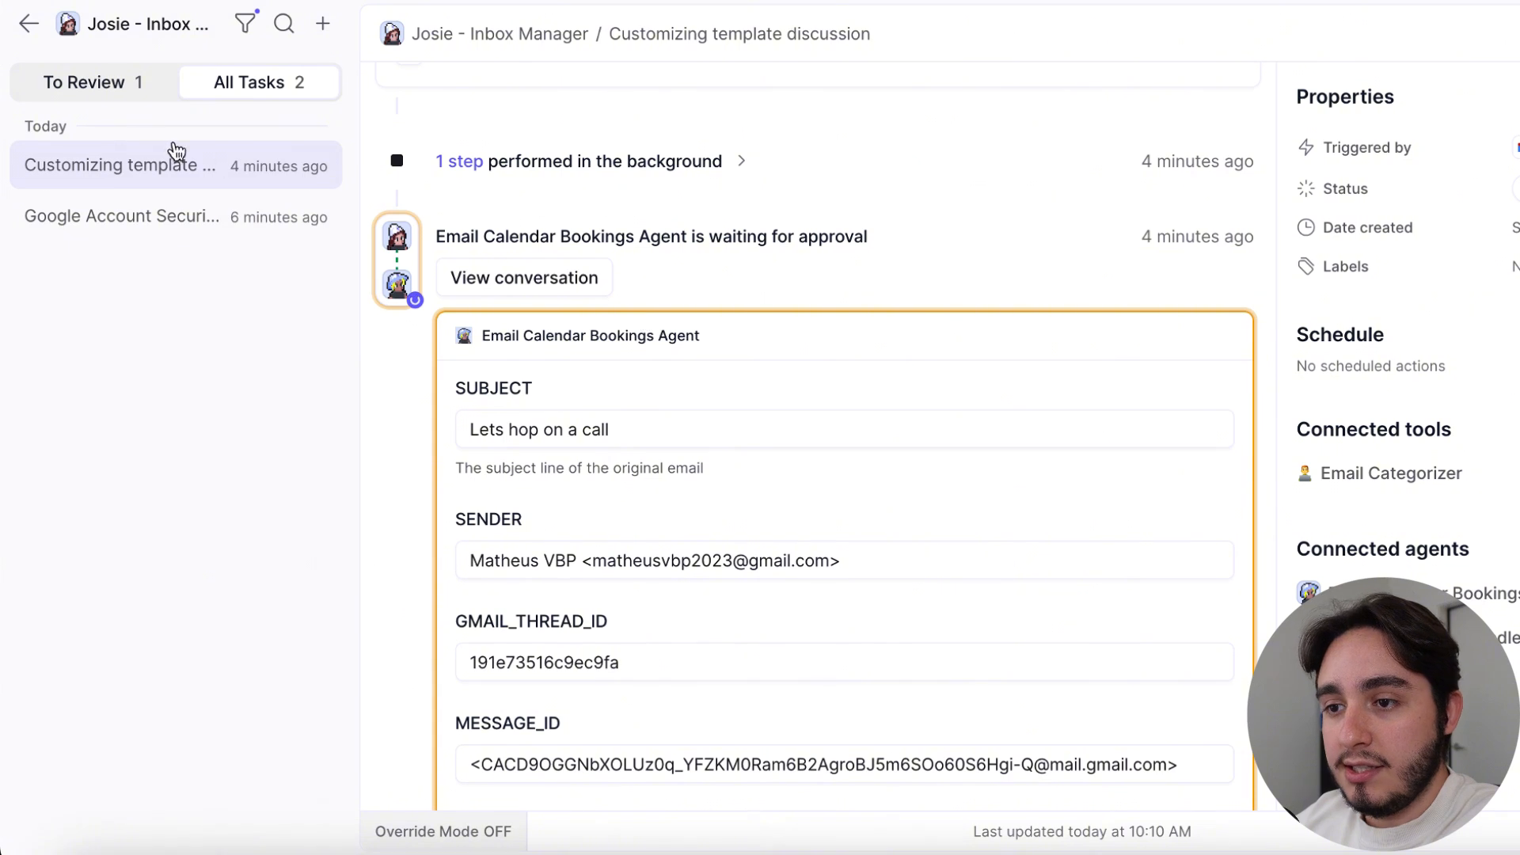
# List only the tasks to review and look through the approval request for the Email Calendar Bookings Agent
pyautogui.click(79, 81)
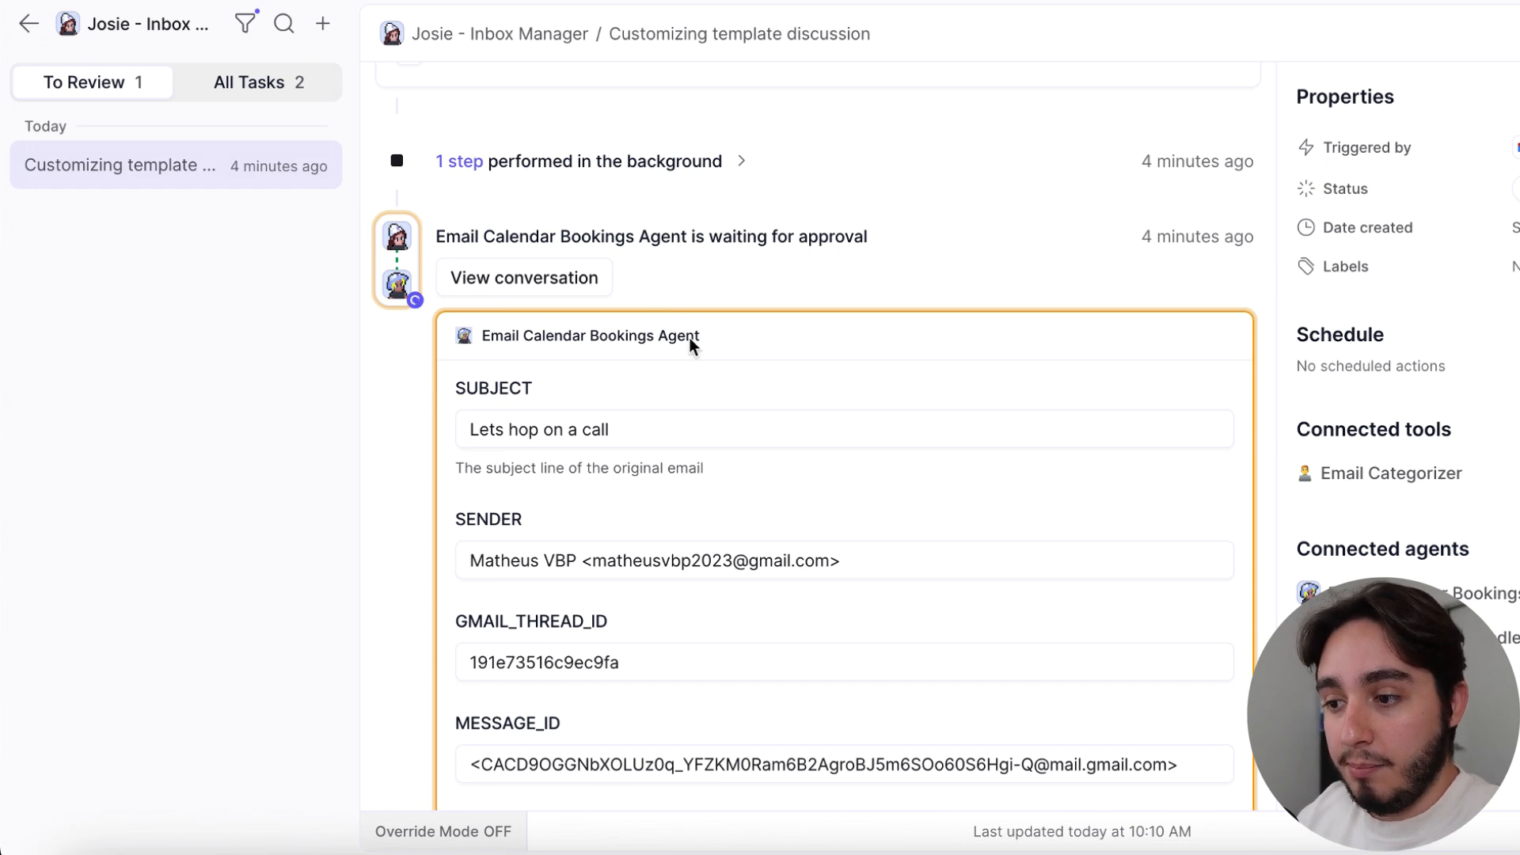
pyautogui.scroll(-3, 689, 338)
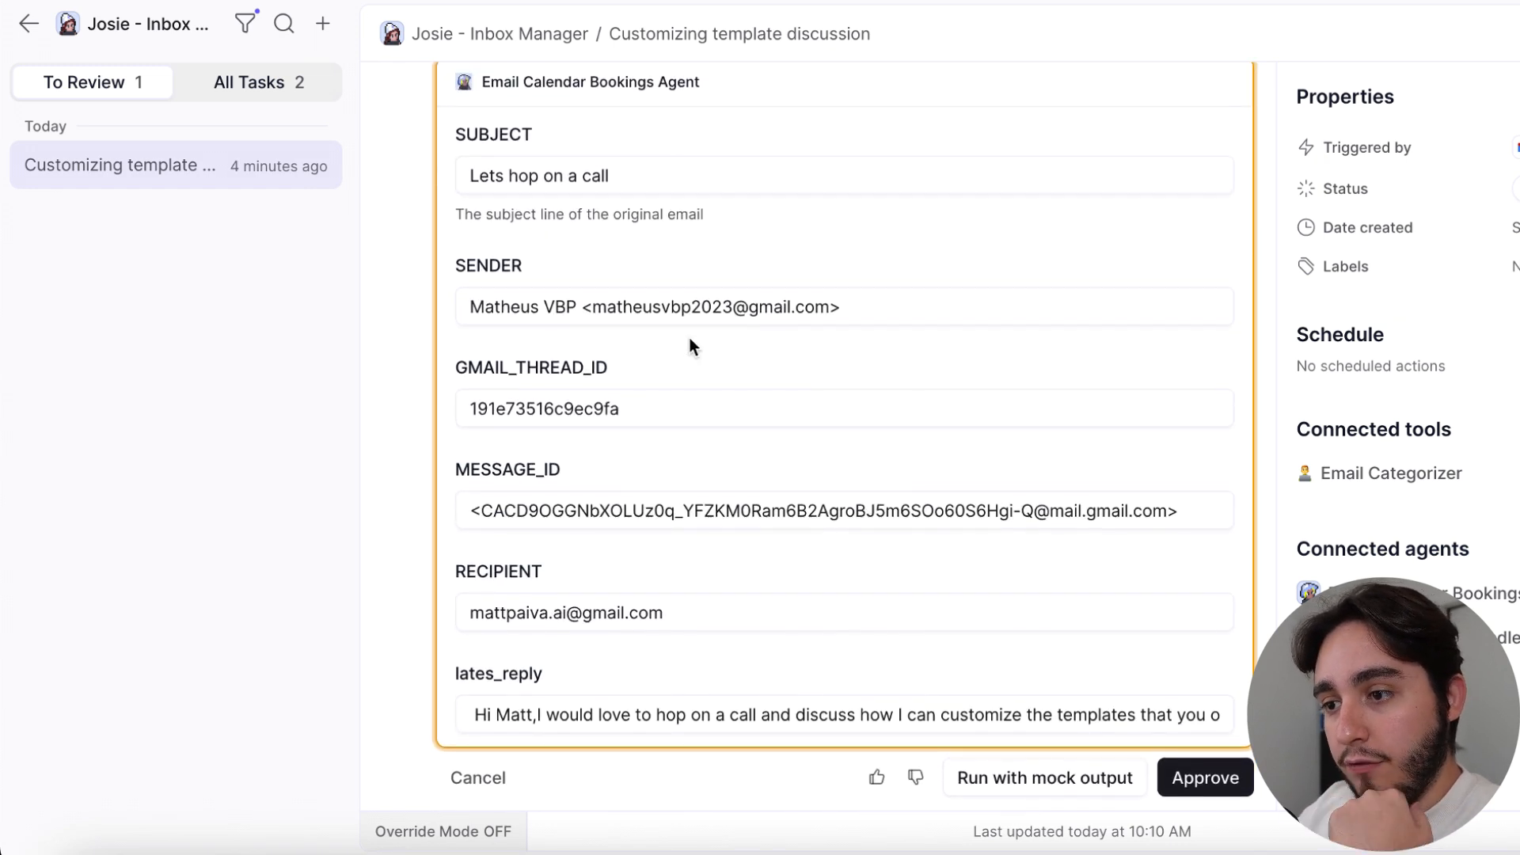
pyautogui.scroll(1, 688, 347)
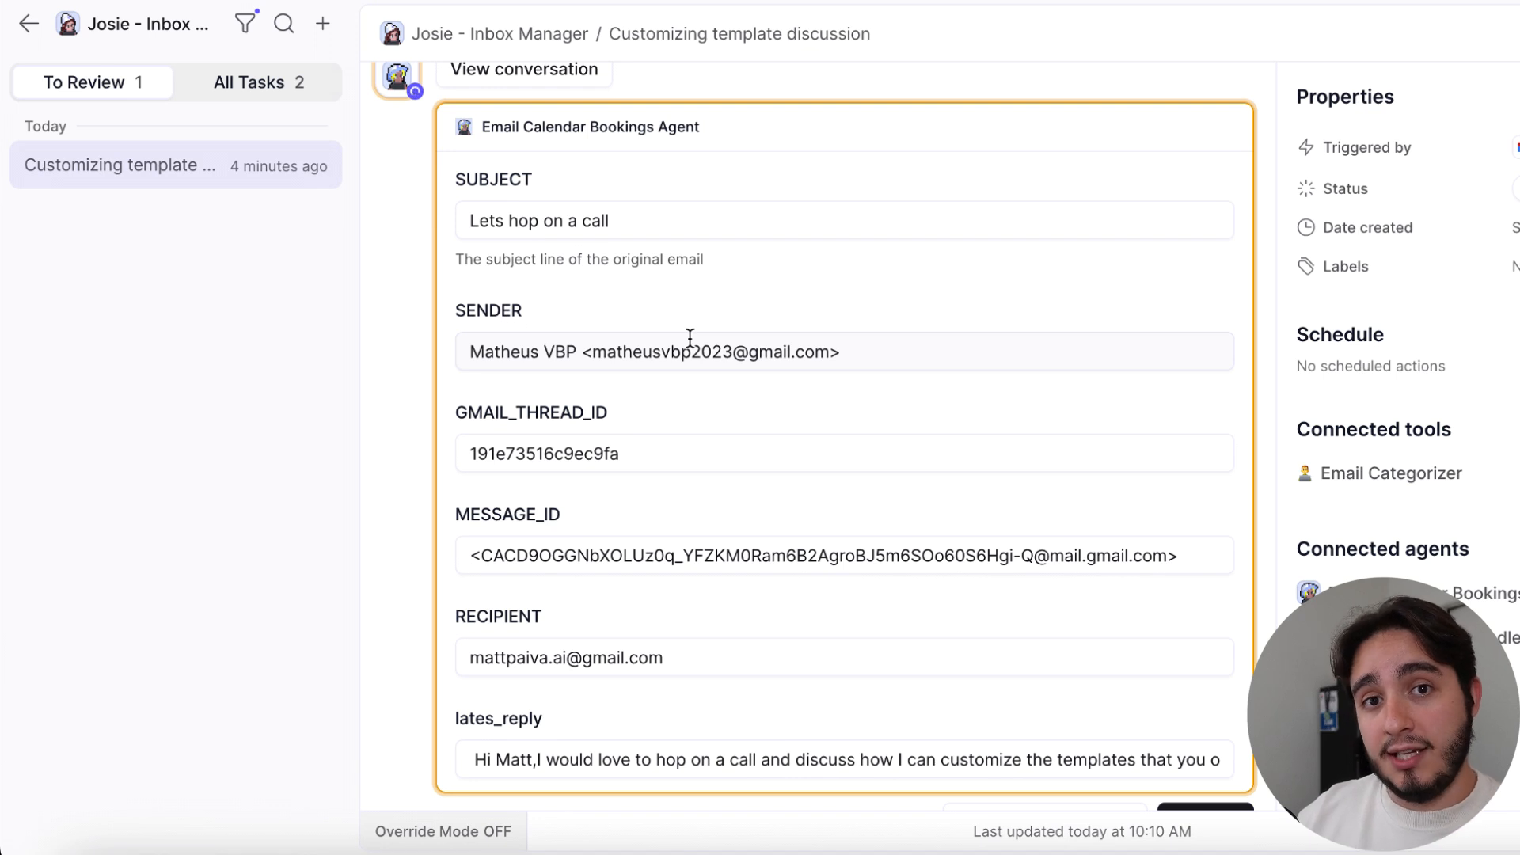
pyautogui.scroll(1, 553, 177)
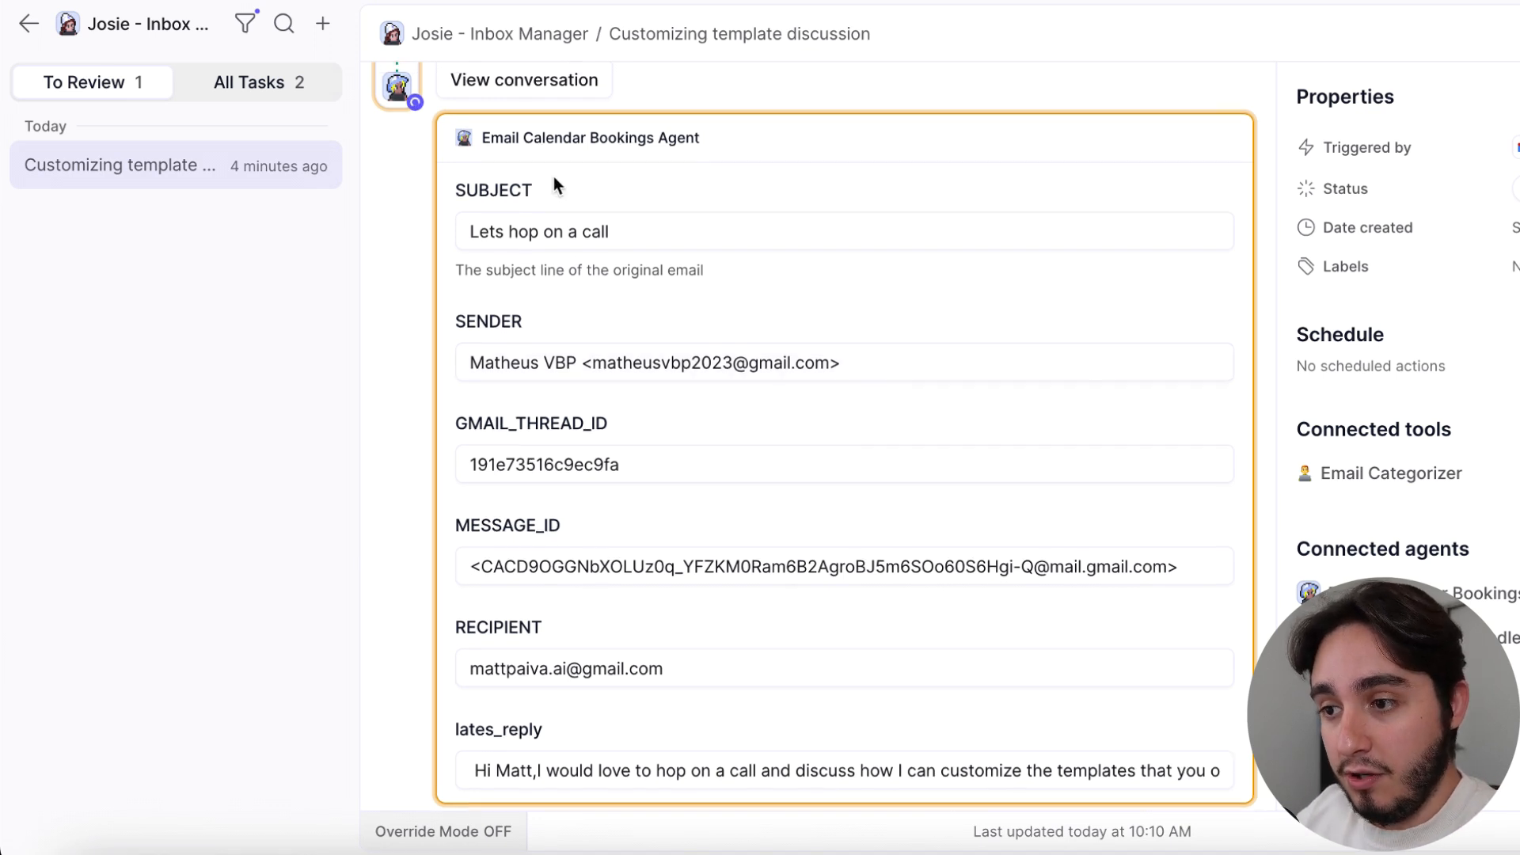
pyautogui.scroll(1, 554, 178)
# Check the subject, sender, Gmail thread ID, message ID, recipient and latest reply fields passed to the Email Calendar Bookings Agent
pyautogui.moveTo(548, 214); pyautogui.dragTo(477, 211)
pyautogui.moveTo(564, 348); pyautogui.dragTo(432, 341)
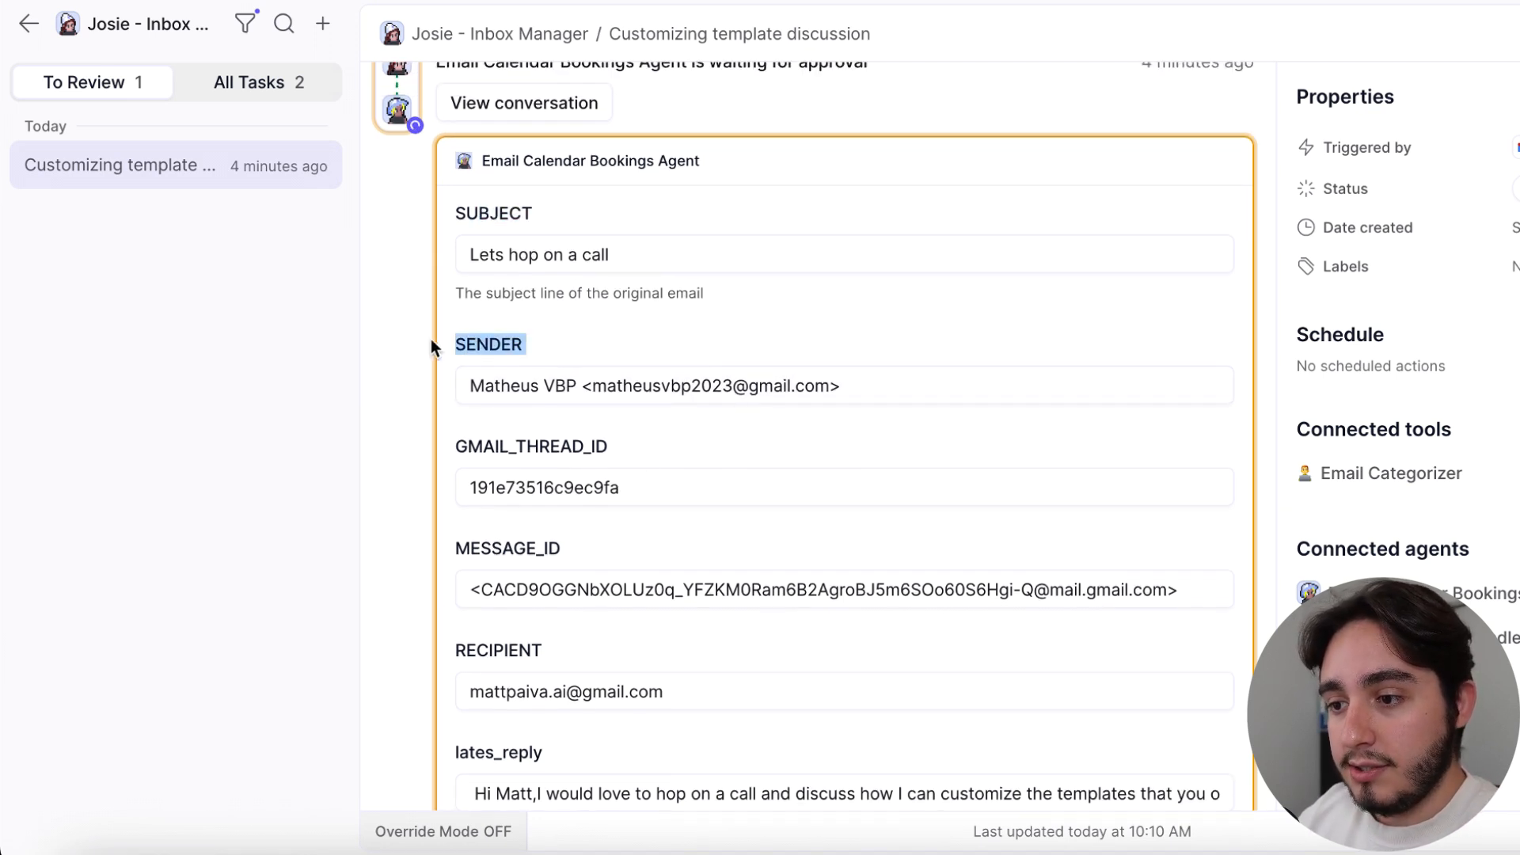
pyautogui.moveTo(616, 450); pyautogui.dragTo(450, 445)
pyautogui.scroll(-2, 552, 446)
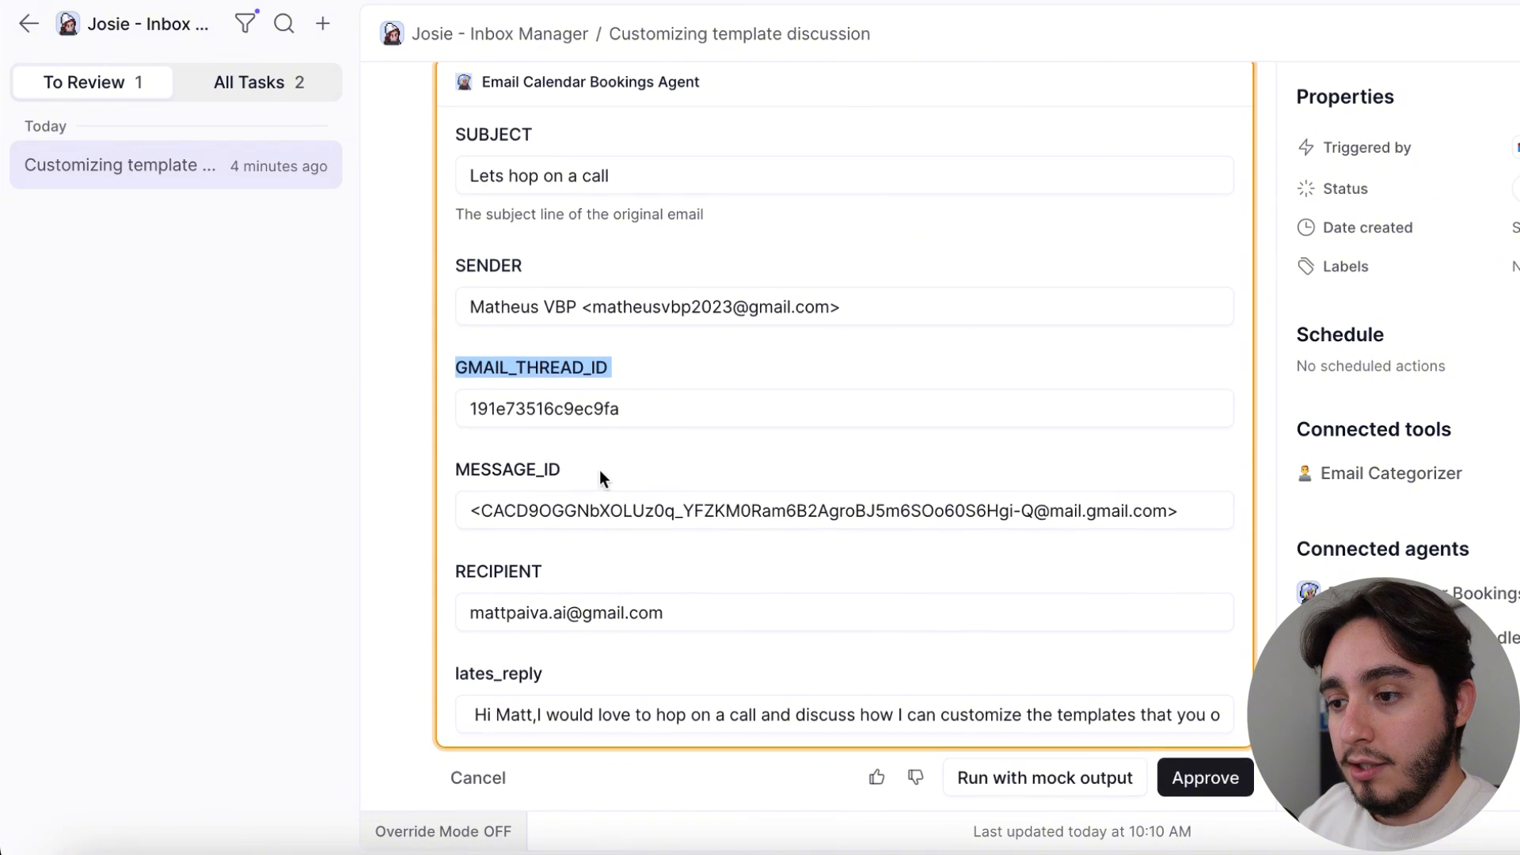
pyautogui.moveTo(600, 469); pyautogui.dragTo(411, 468)
pyautogui.moveTo(548, 564); pyautogui.dragTo(454, 579)
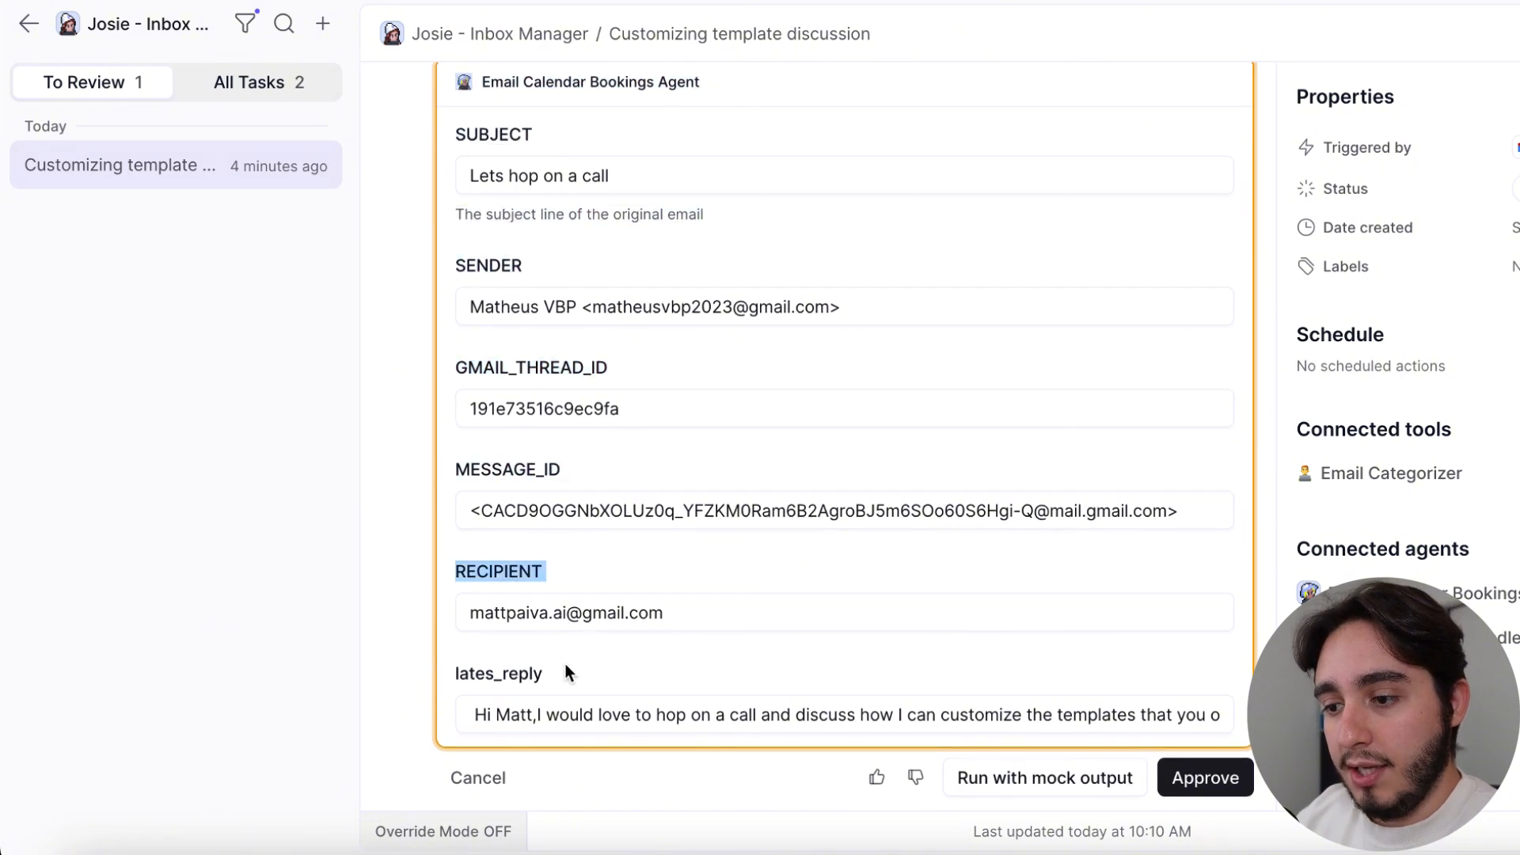
pyautogui.moveTo(565, 671); pyautogui.dragTo(459, 664)
# Expand the full details of the triggering email and examine its GMAIL_THREAD_ID and MESSAGE_ID entries
pyautogui.scroll(10, 621, 604)
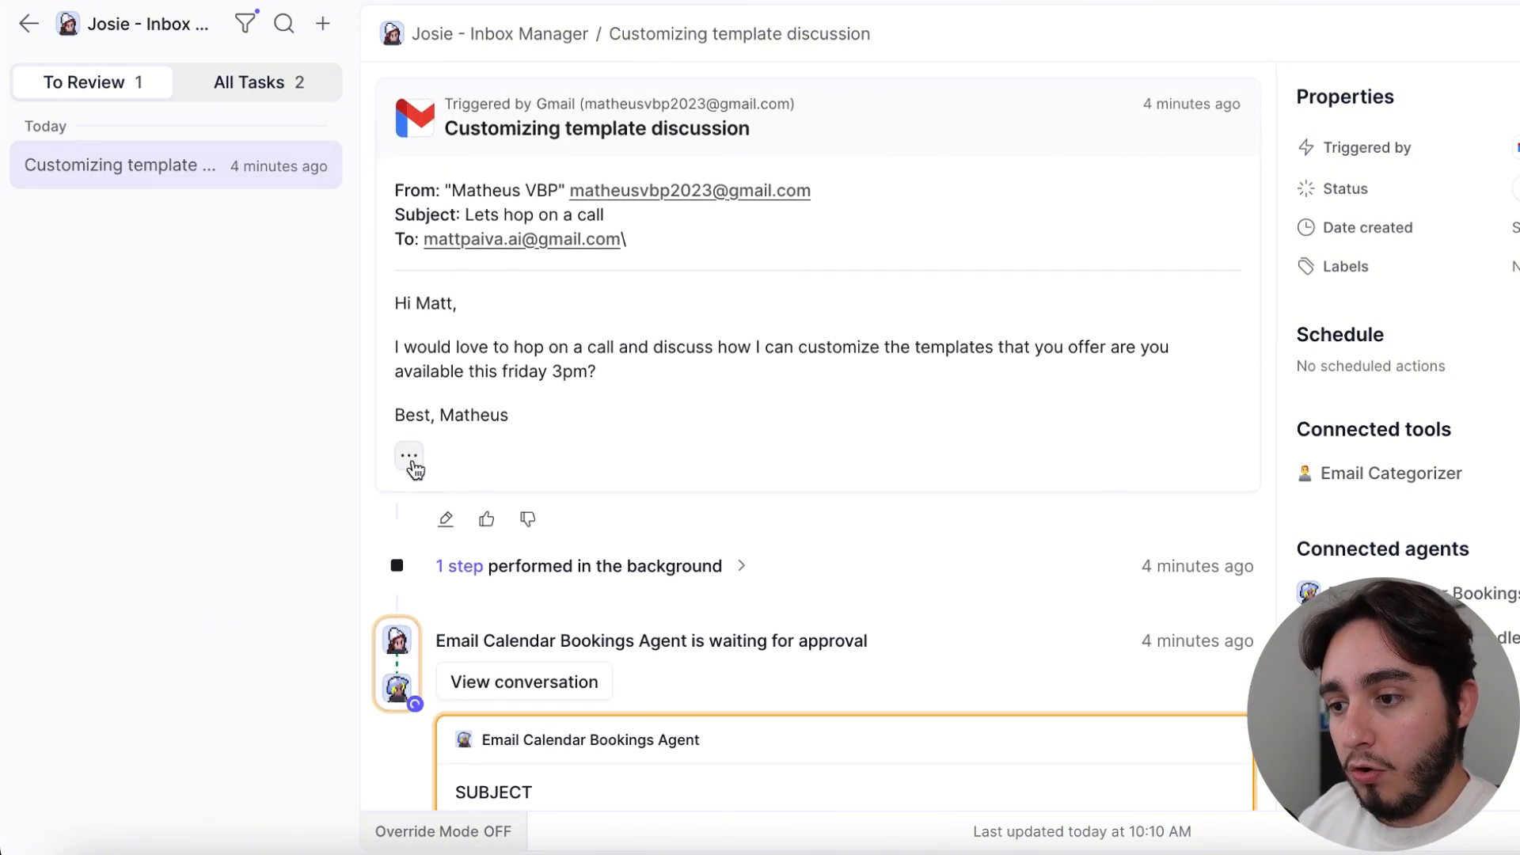
pyautogui.click(409, 457)
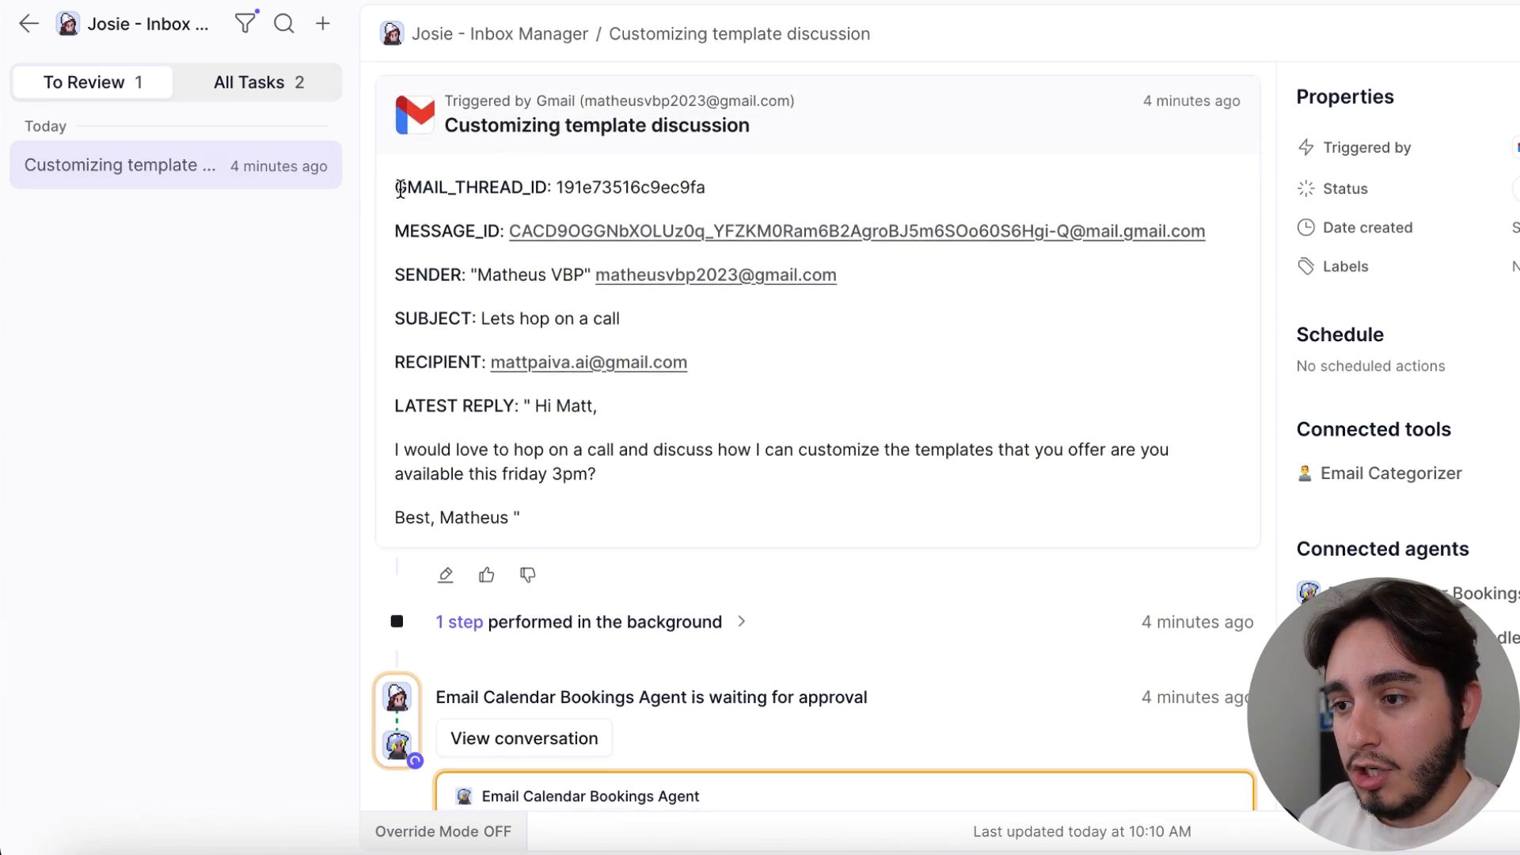
pyautogui.doubleClick(543, 188)
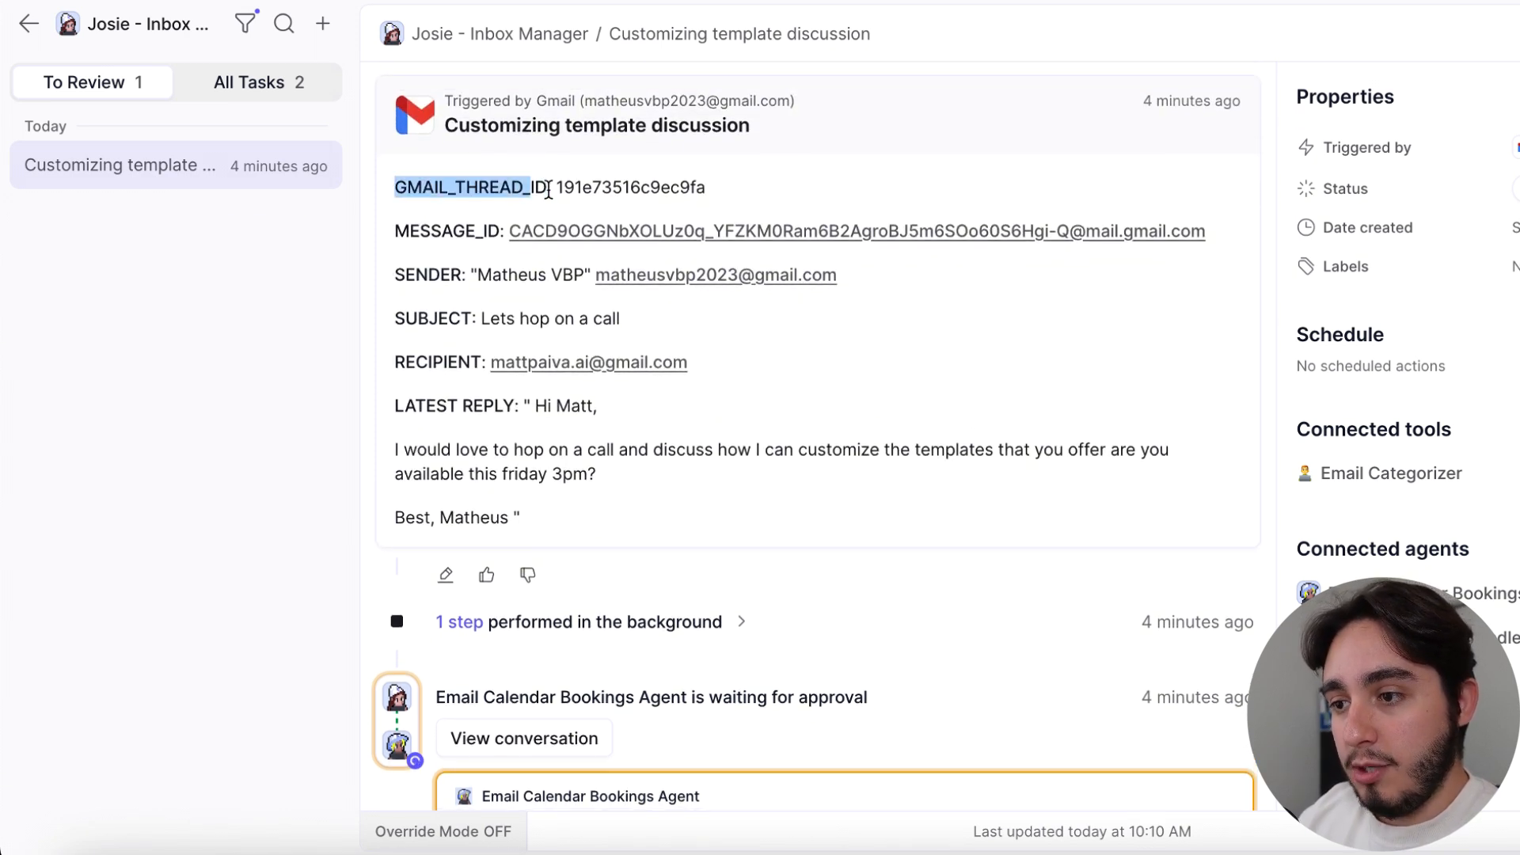
pyautogui.click(403, 240)
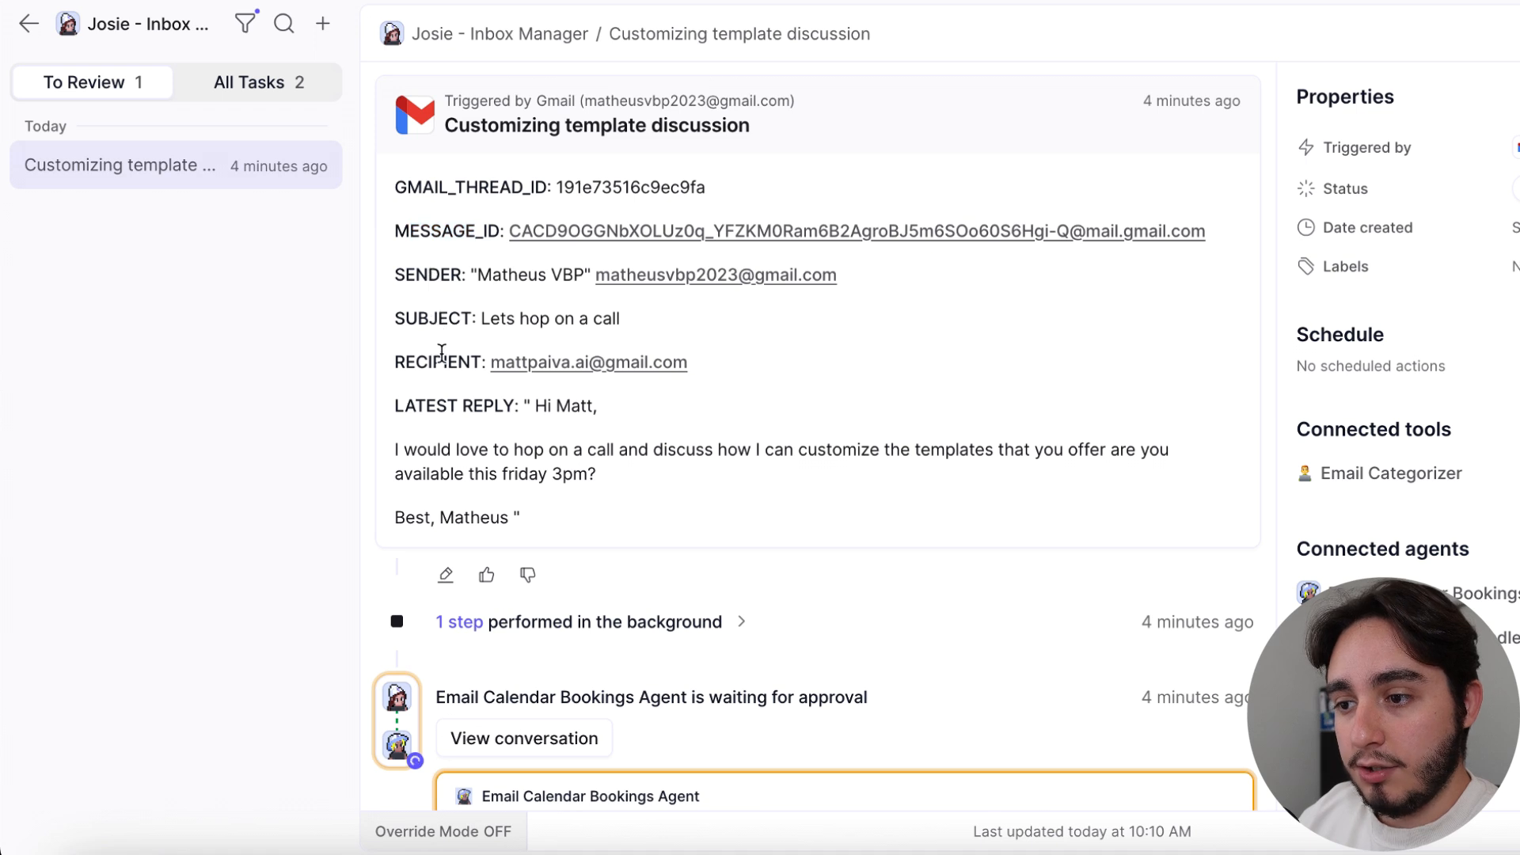